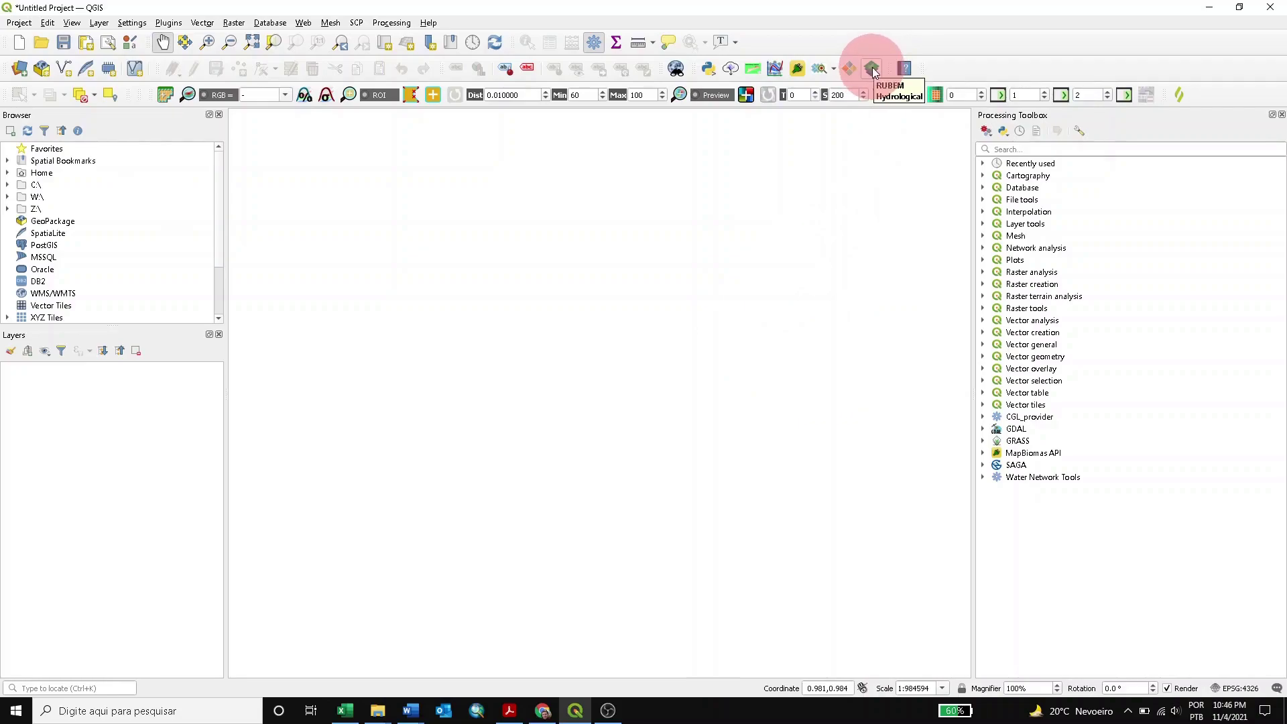
Step: Open the RUBEM Hydrological plugin and move its window to a clear spot over the map canvas
left_click(173, 29)
mouse_move(258, 151)
left_click(424, 151)
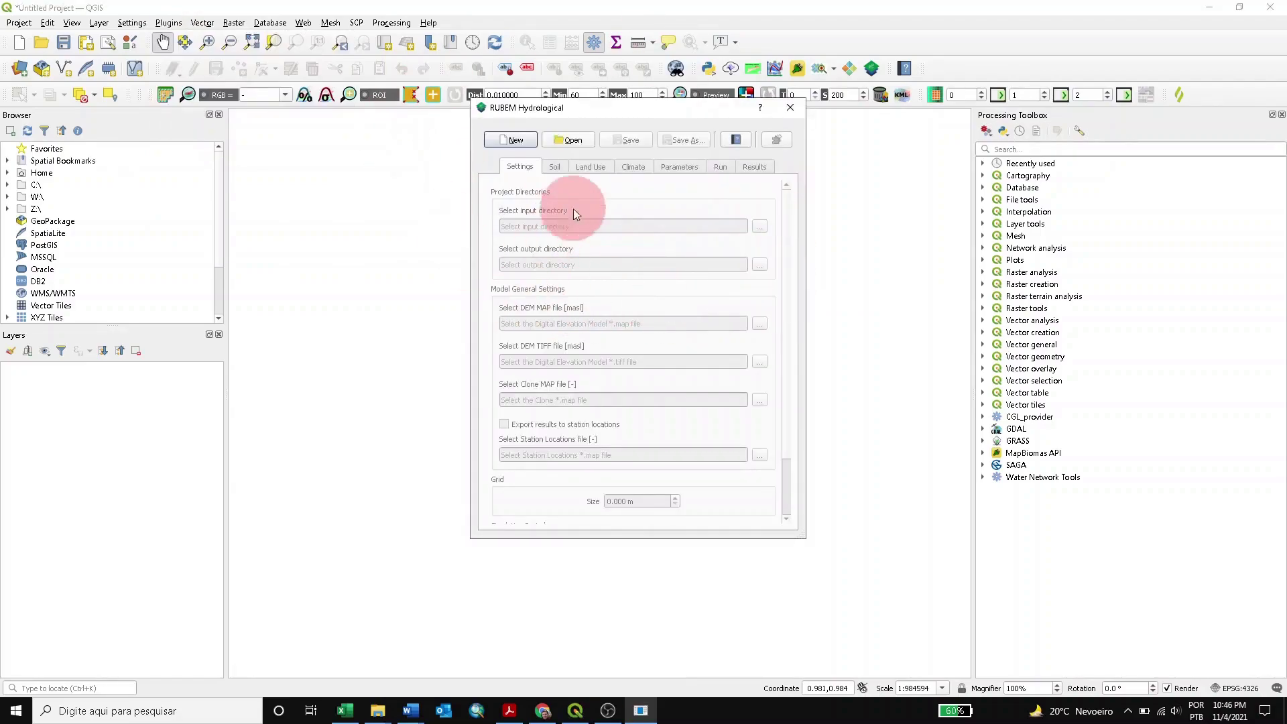
left_click_drag(621, 118, 557, 167)
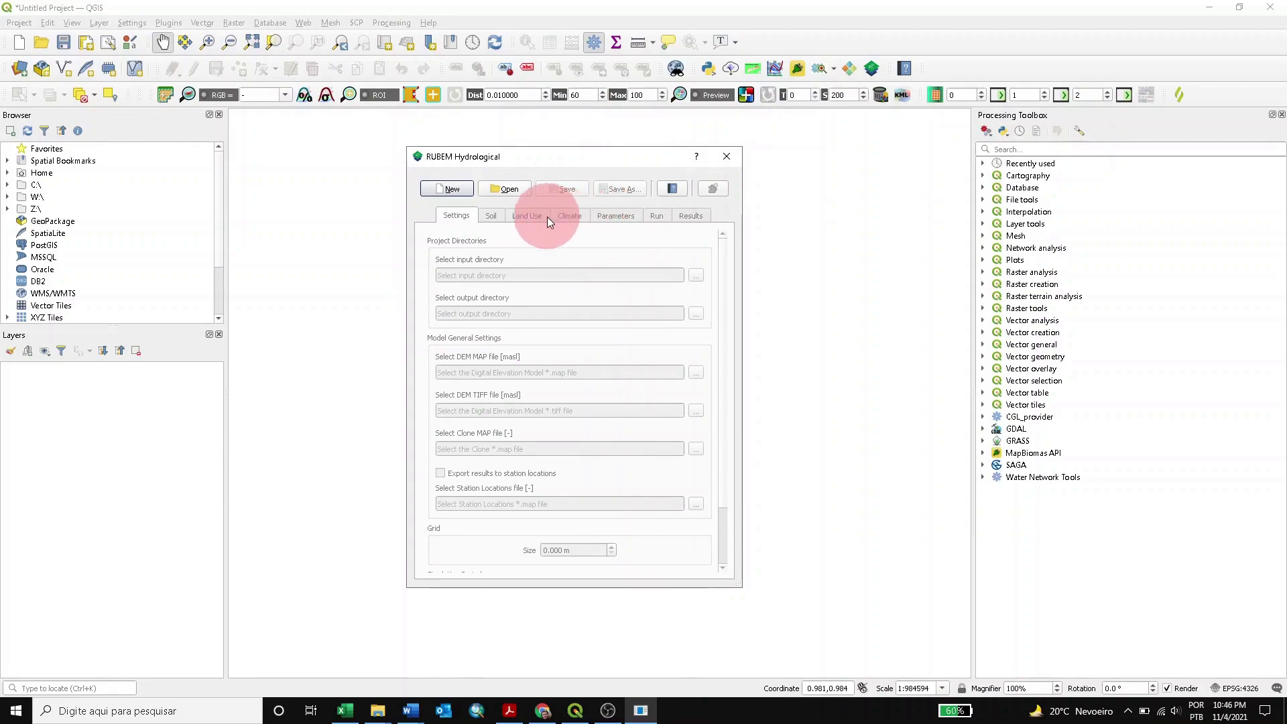
Step: Create a new RUBEM project, proceeding without saving the current QGIS project
left_click(454, 189)
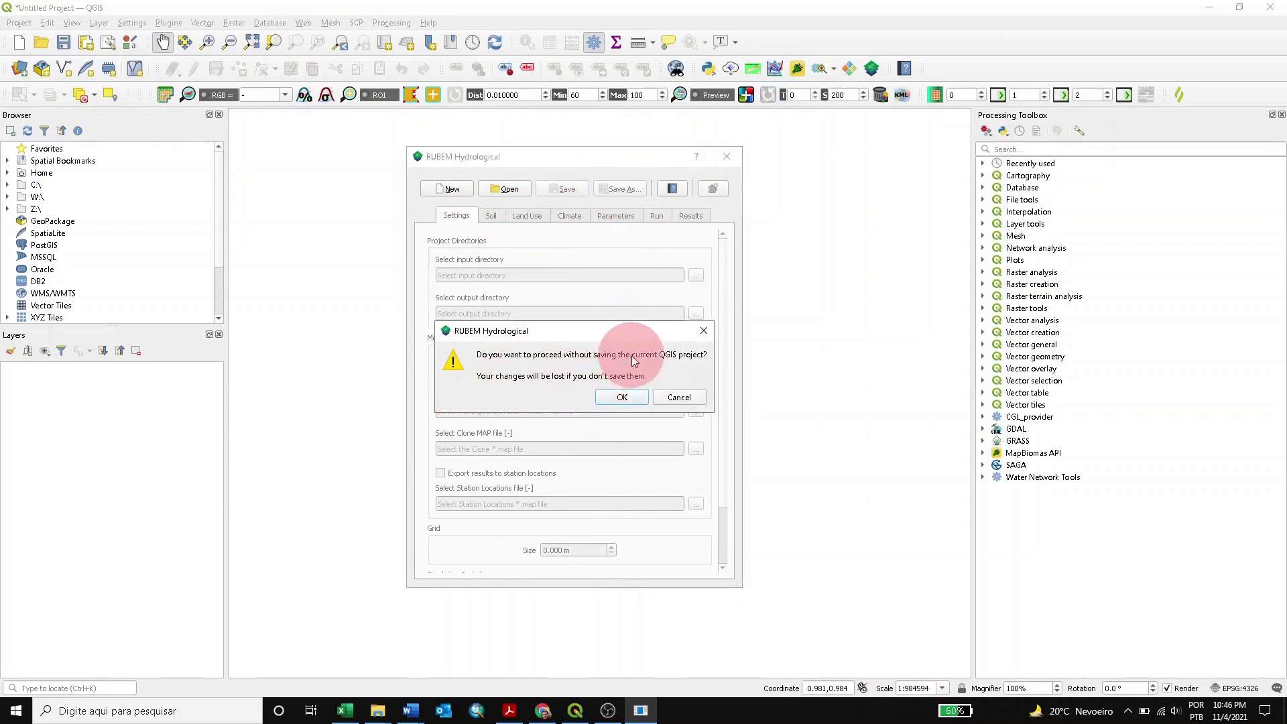
left_click(674, 398)
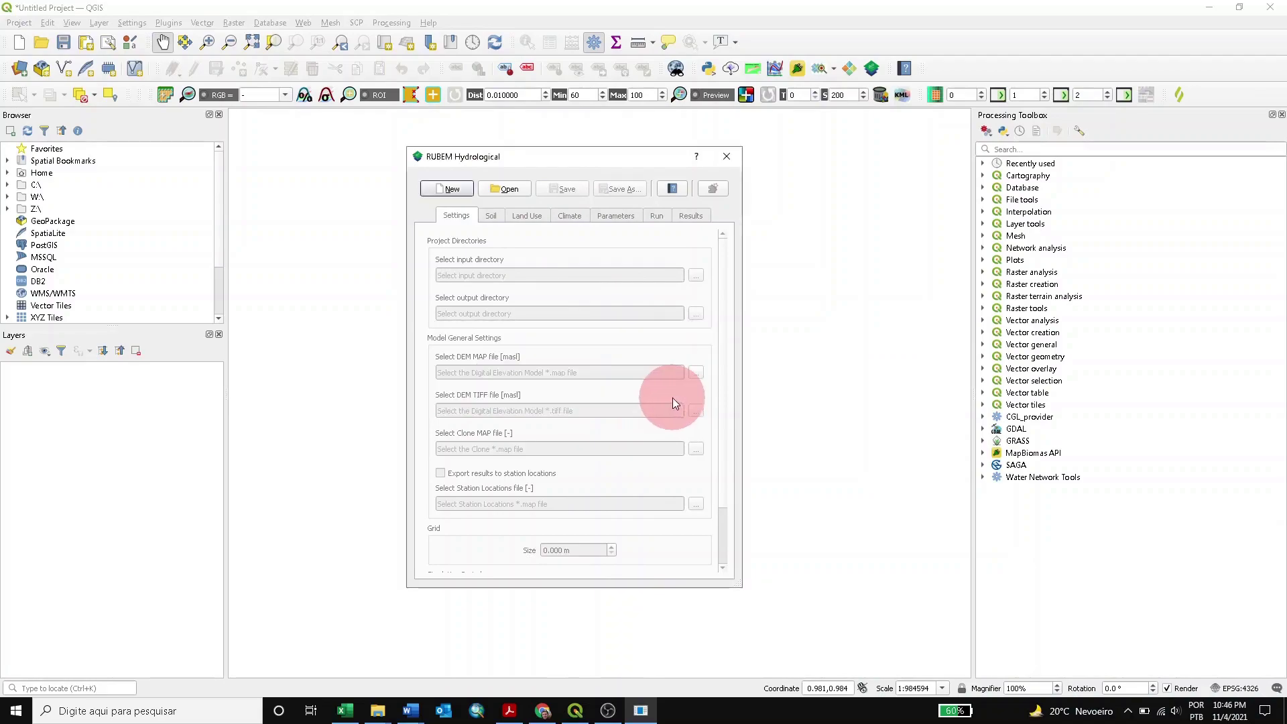
left_click(453, 189)
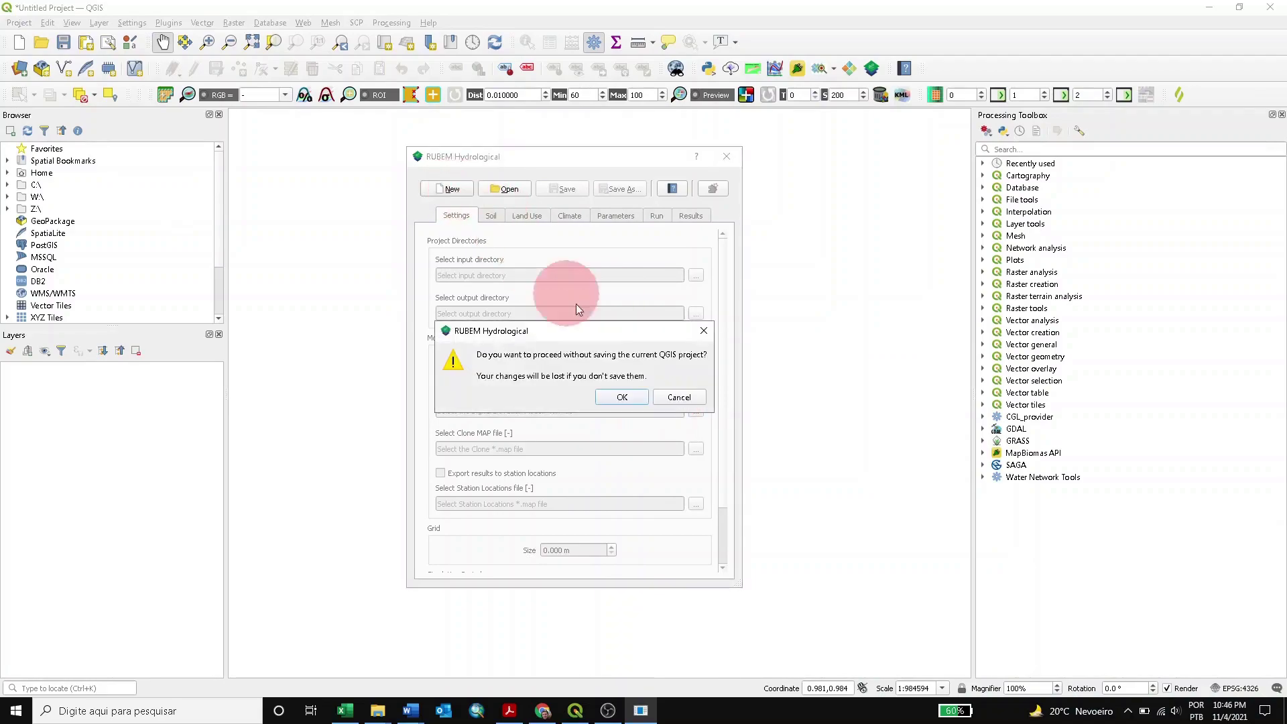
left_click(620, 396)
left_click(470, 186)
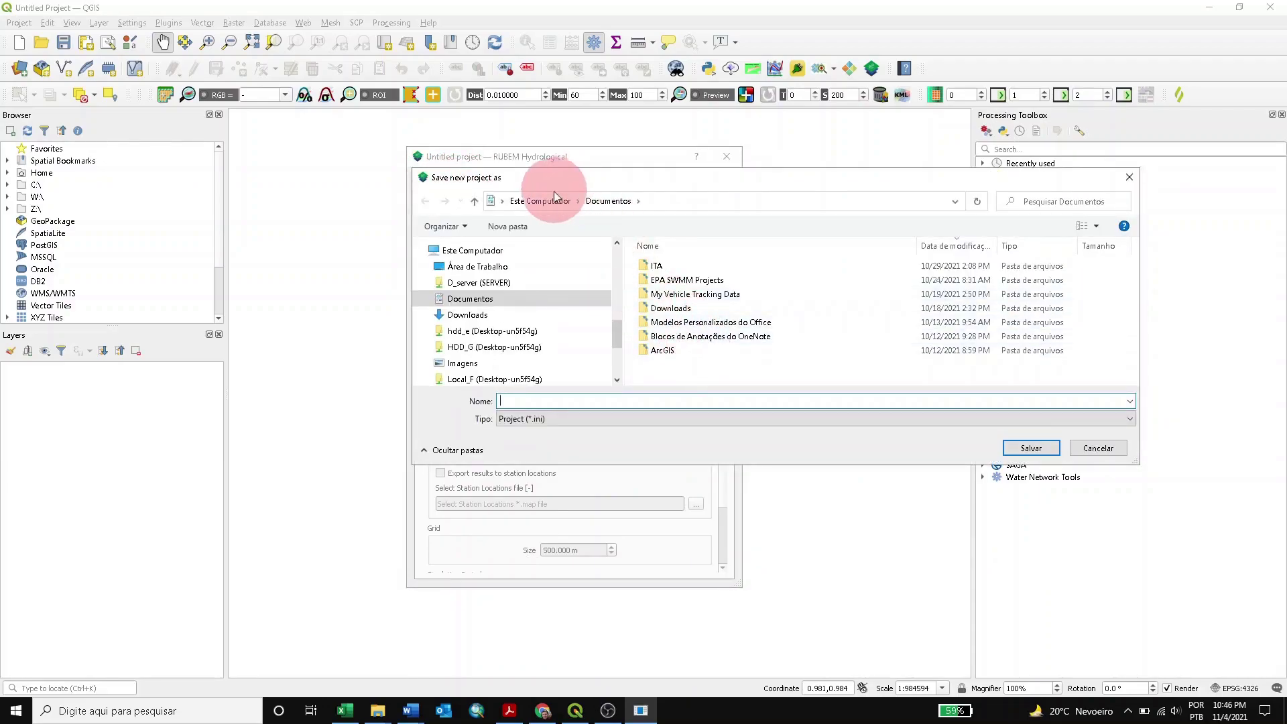
Step: Browse to C:\workspace\RUBEM\_dataset\Ipojuca Basin as the save location for the new project
scroll(532, 344, "down", 1)
scroll(532, 343, "down", 2)
left_click(476, 309)
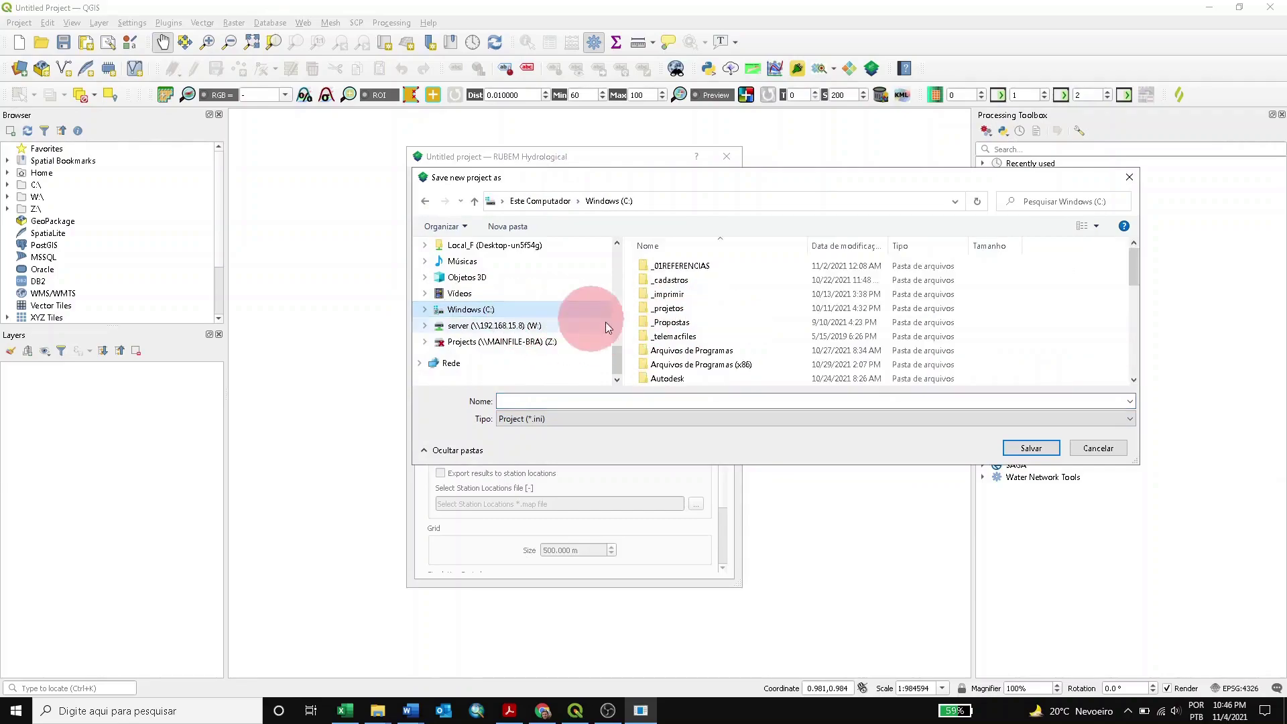
scroll(682, 369, "down", 5)
double_click(667, 350)
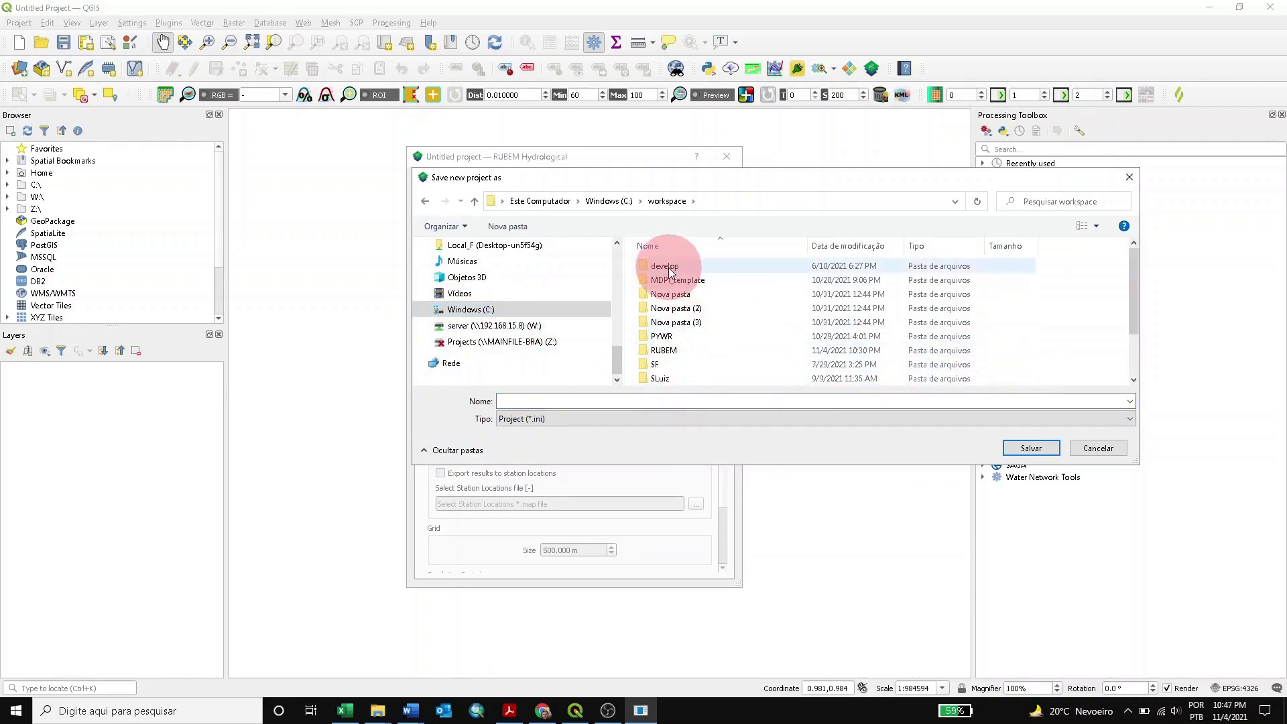
scroll(671, 282, "down", 1)
left_click(681, 308)
double_click(681, 308)
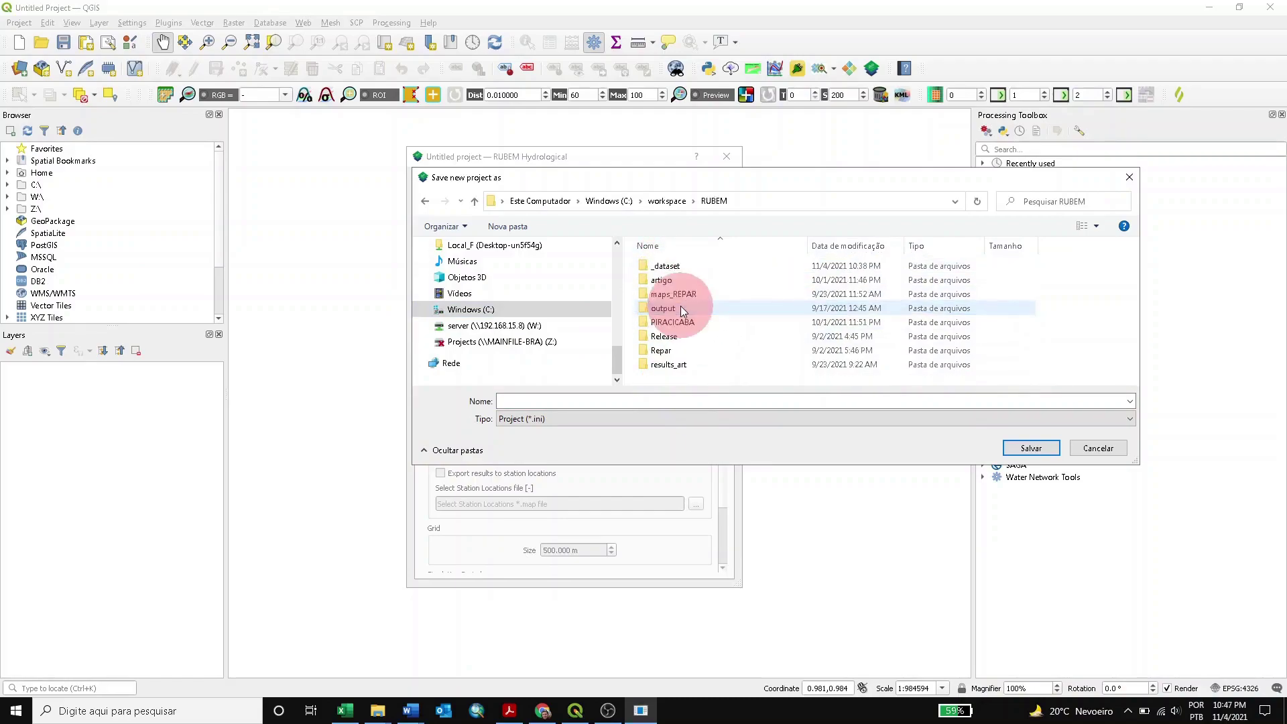
left_click(667, 266)
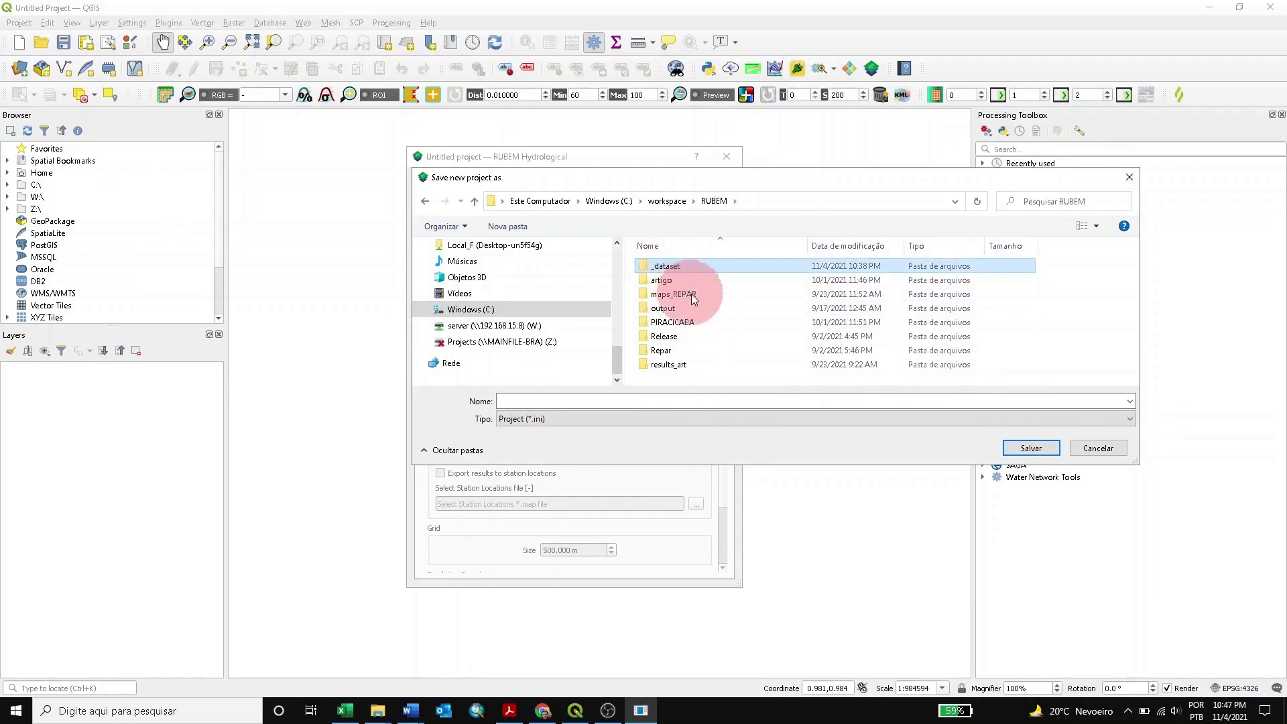
double_click(670, 268)
double_click(698, 267)
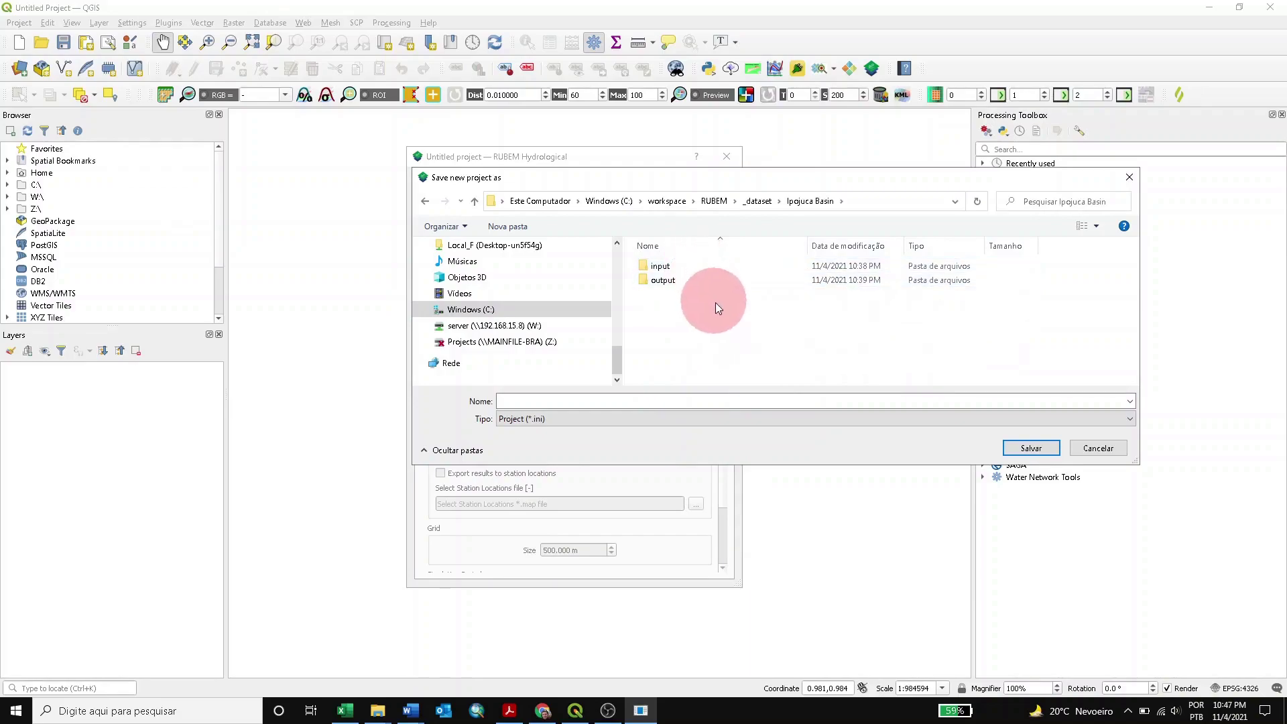
Step: Save the new project in the Ipojuca Basin folder under the name teste
left_click(646, 401)
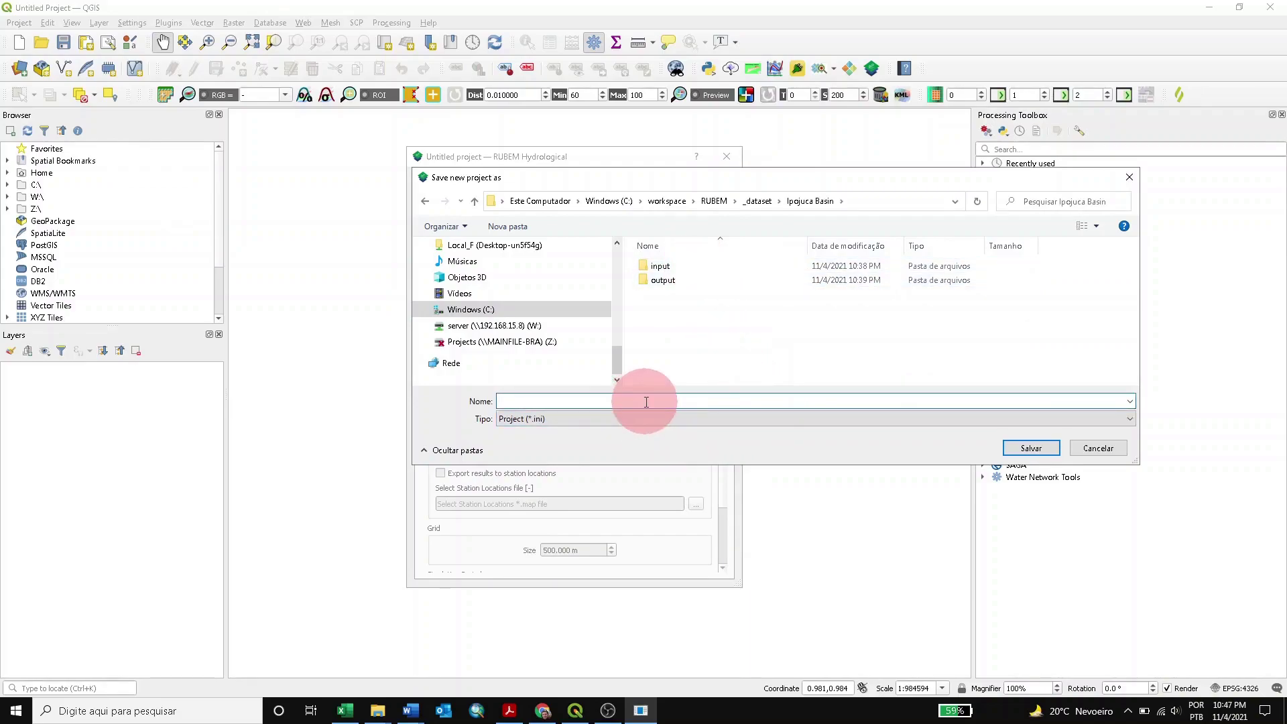
type("teste")
left_click(1036, 449)
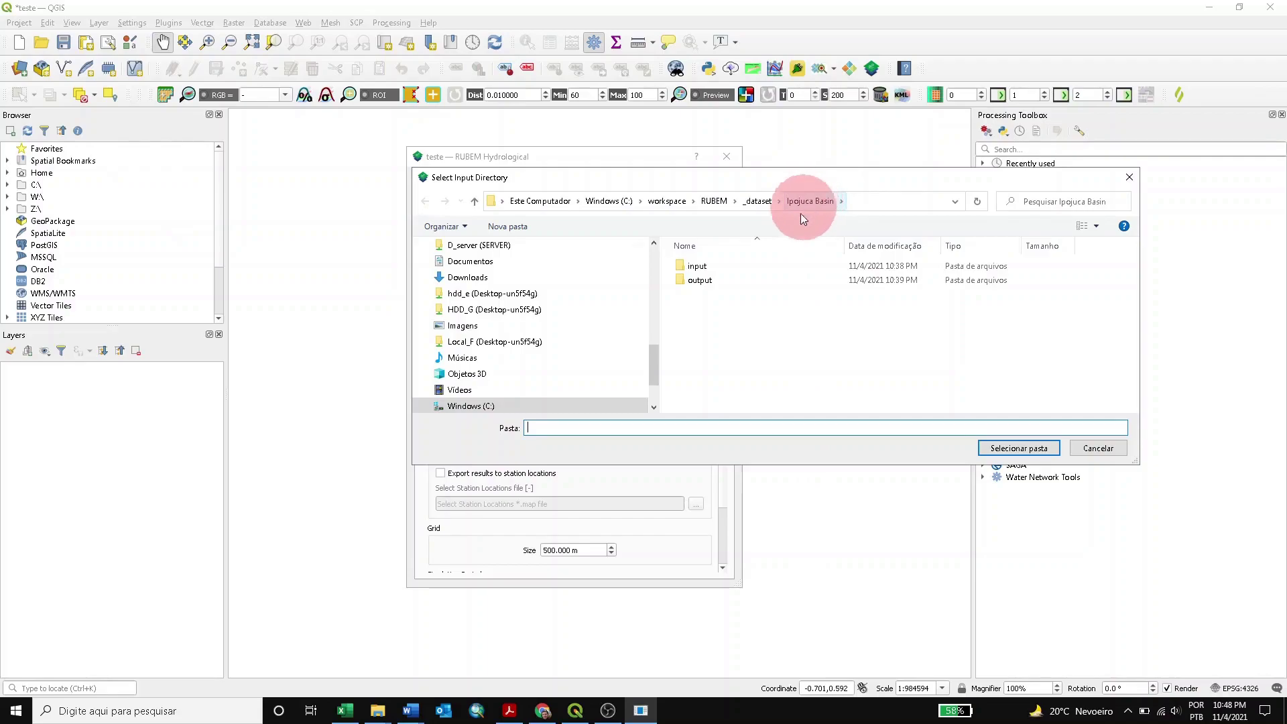
Step: Set the Ipojuca Basin input folder as input directory and its output folder as output directory, accepting that the output folder is not empty
left_click(698, 267)
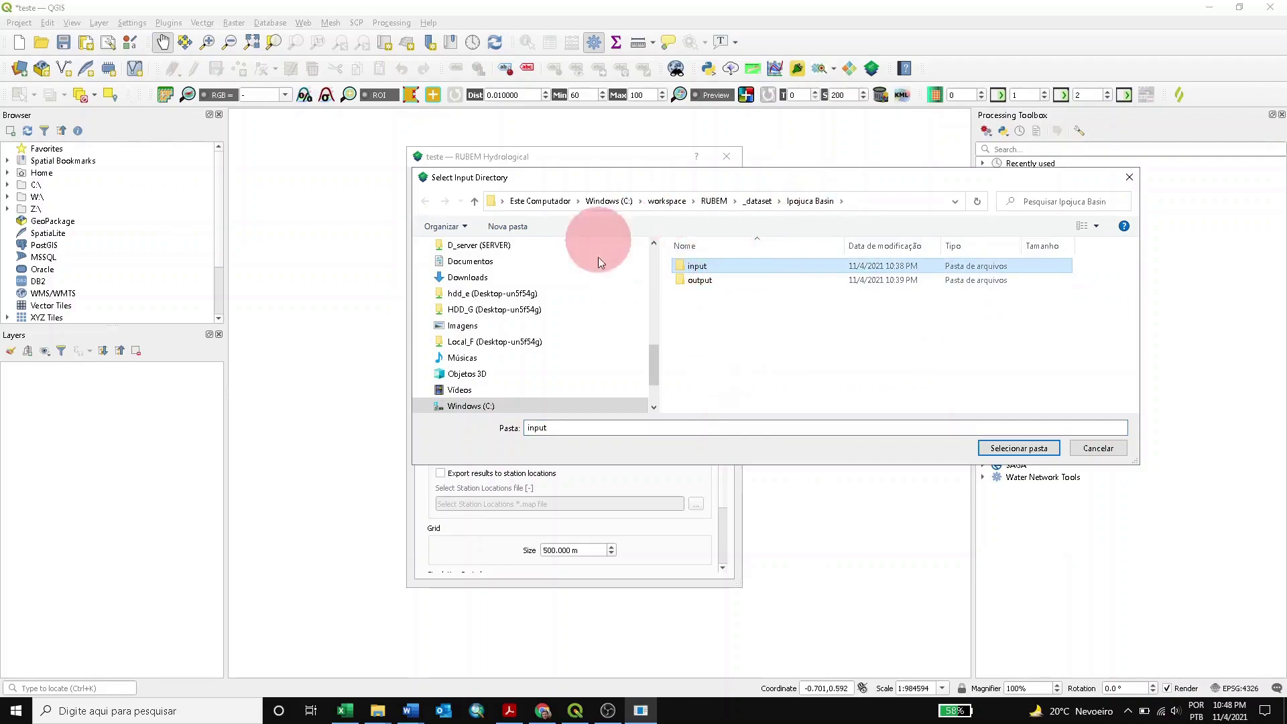
left_click(1029, 448)
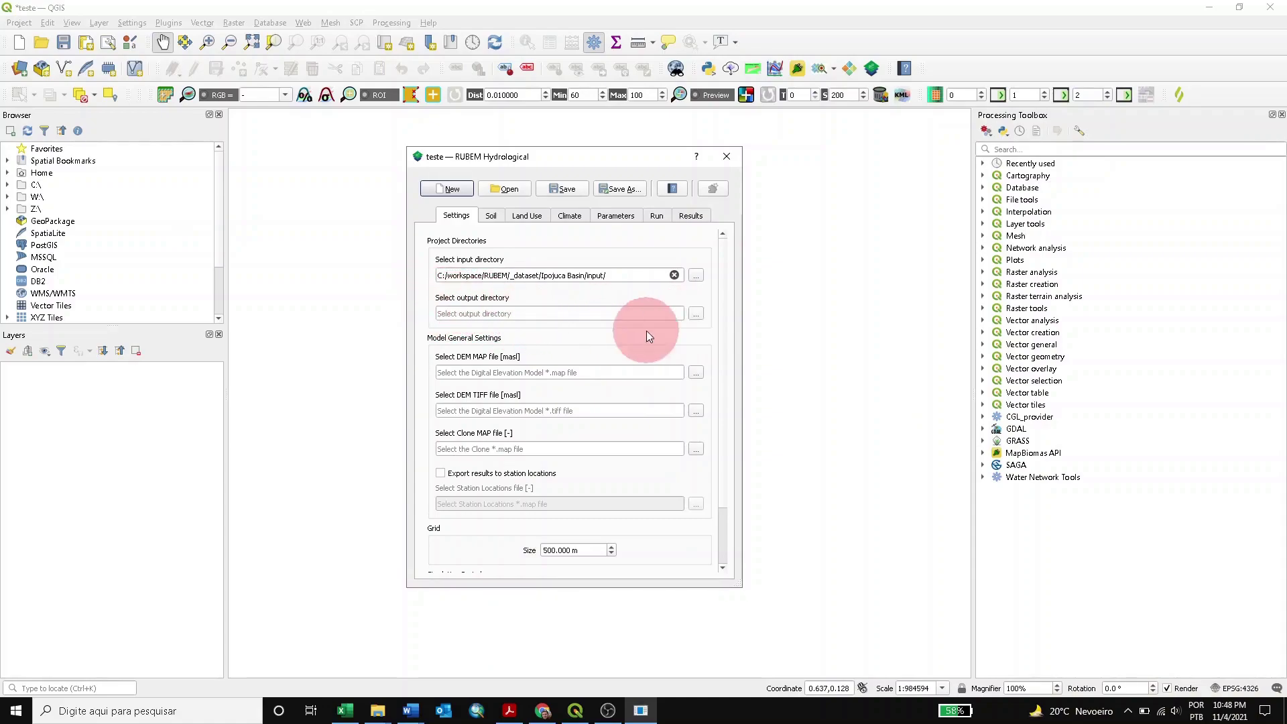
left_click(696, 314)
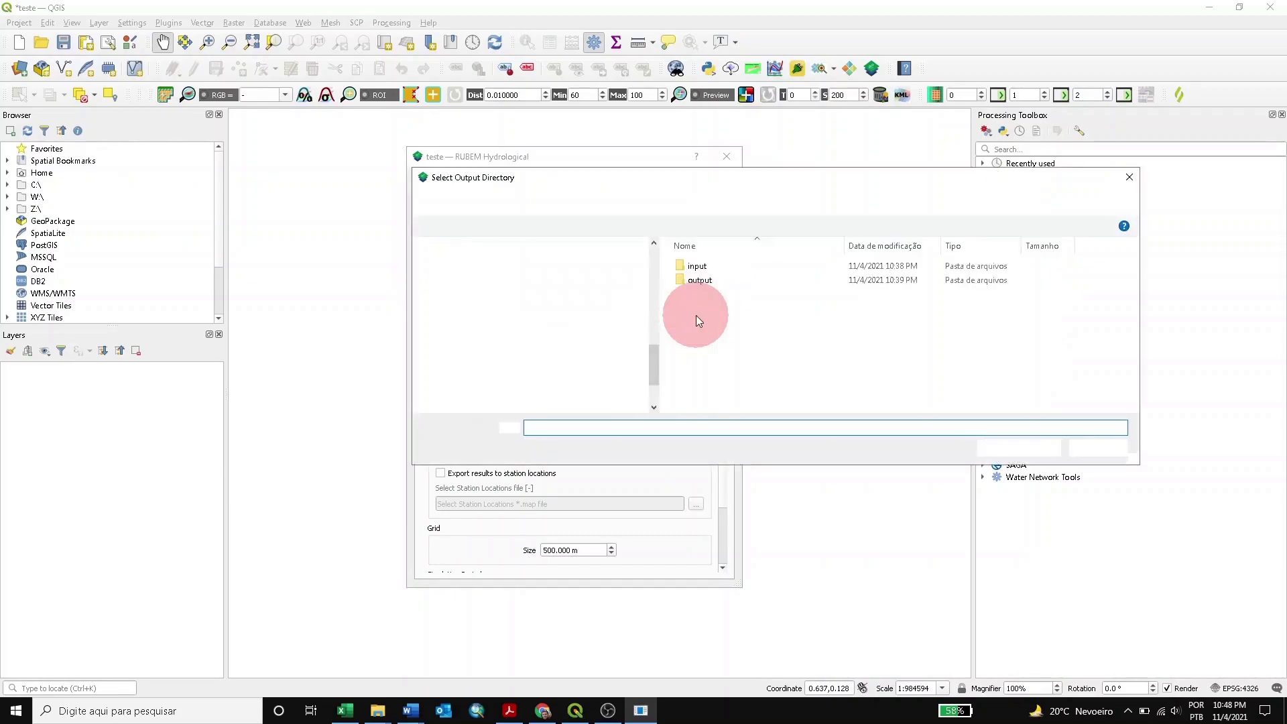
left_click(697, 280)
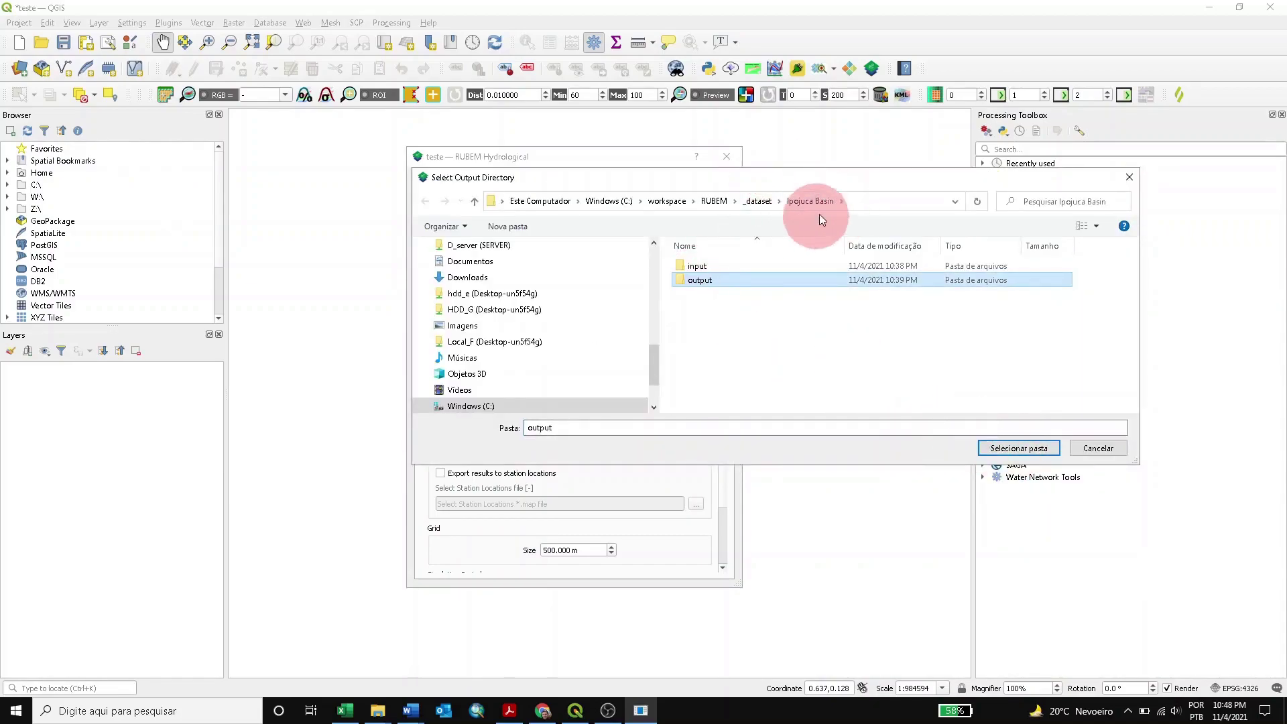
left_click(1021, 445)
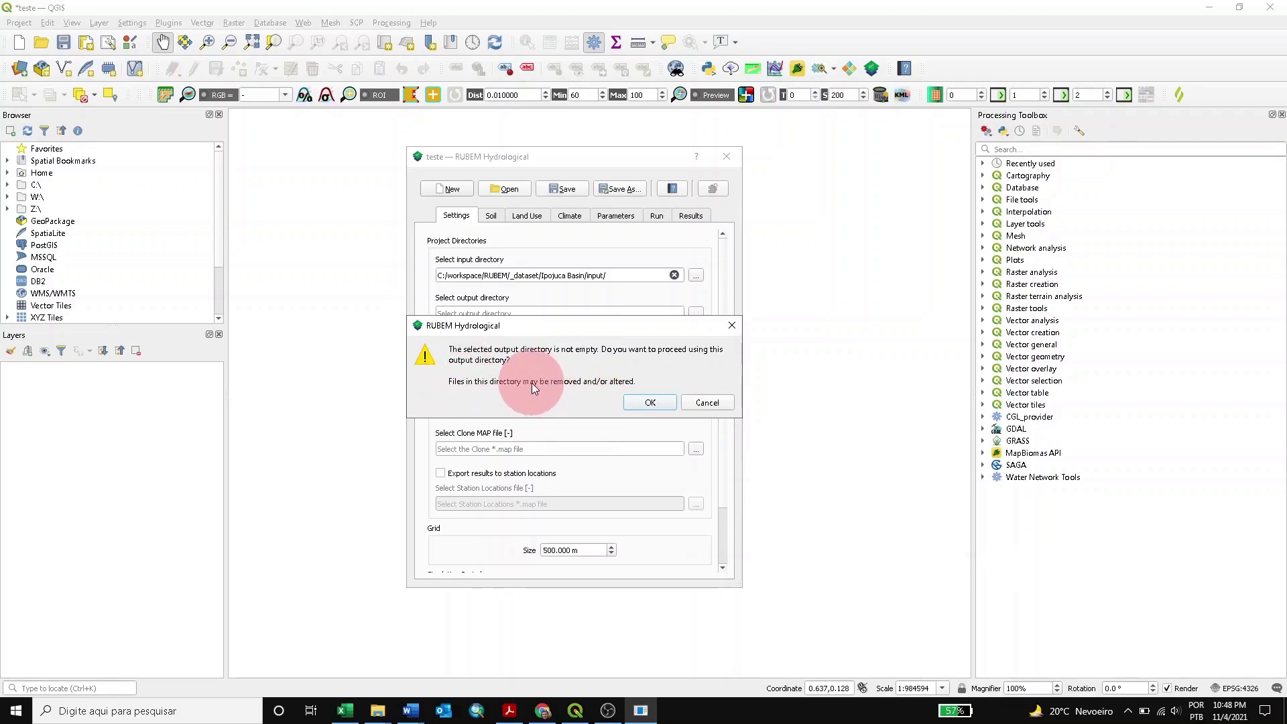
left_click(651, 402)
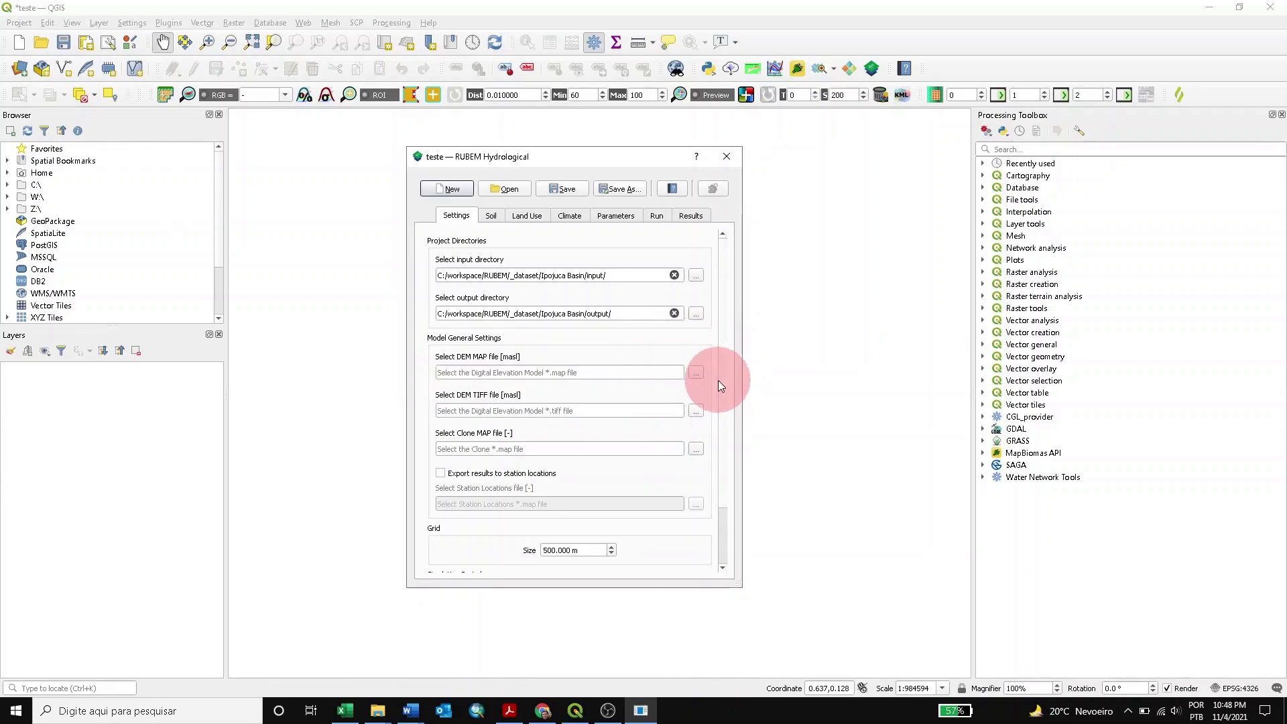
Step: Set the DEM MAP file to dem.map from the input/maps/dem folder
scroll(718, 380, "down", 1)
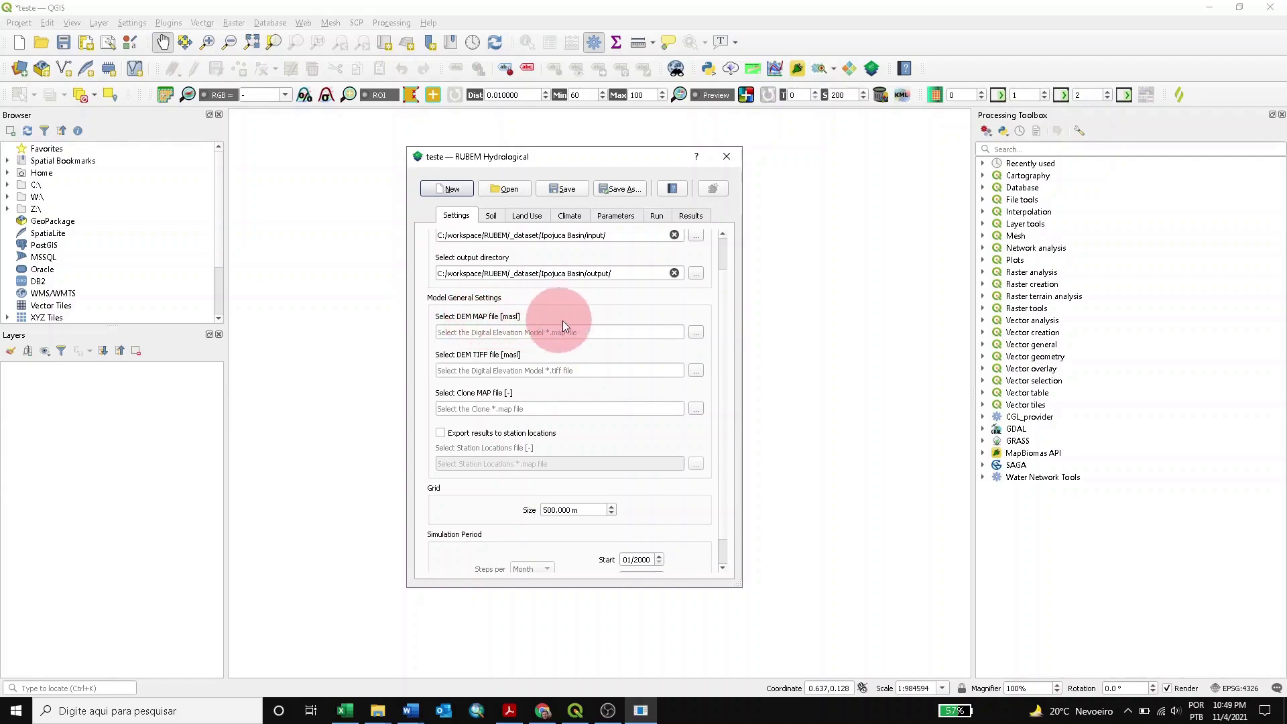
left_click(696, 332)
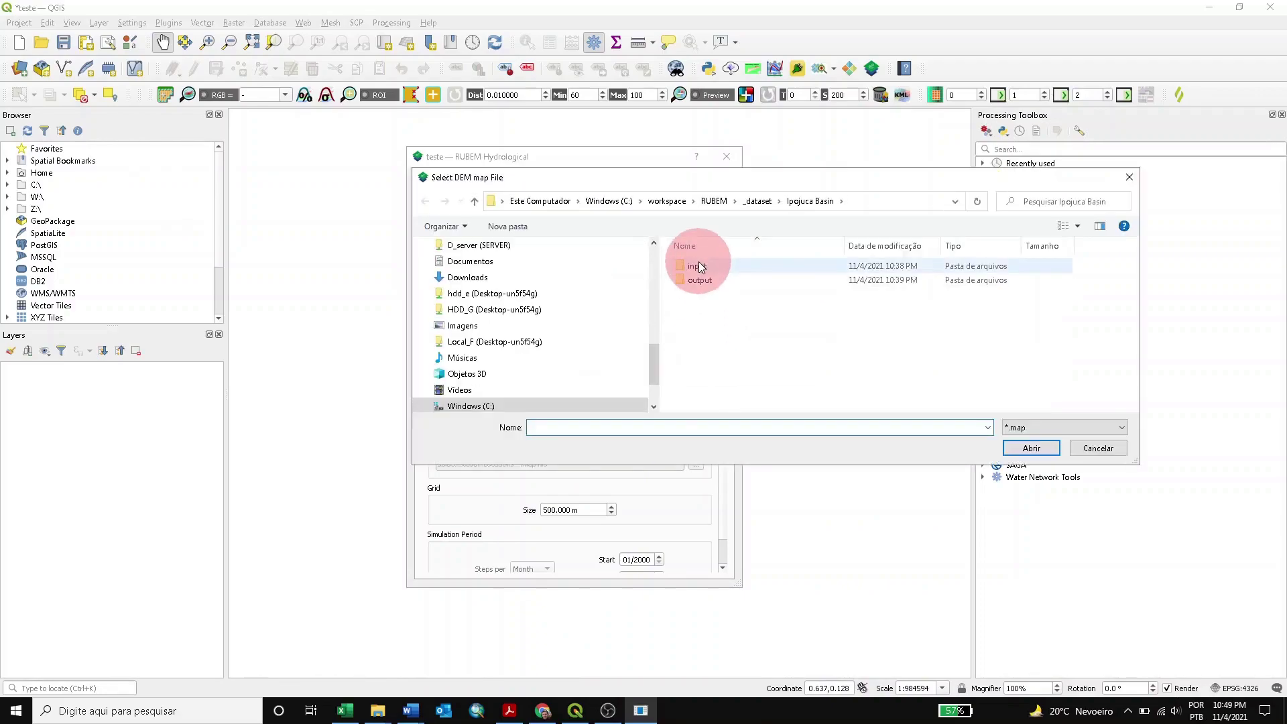
double_click(700, 268)
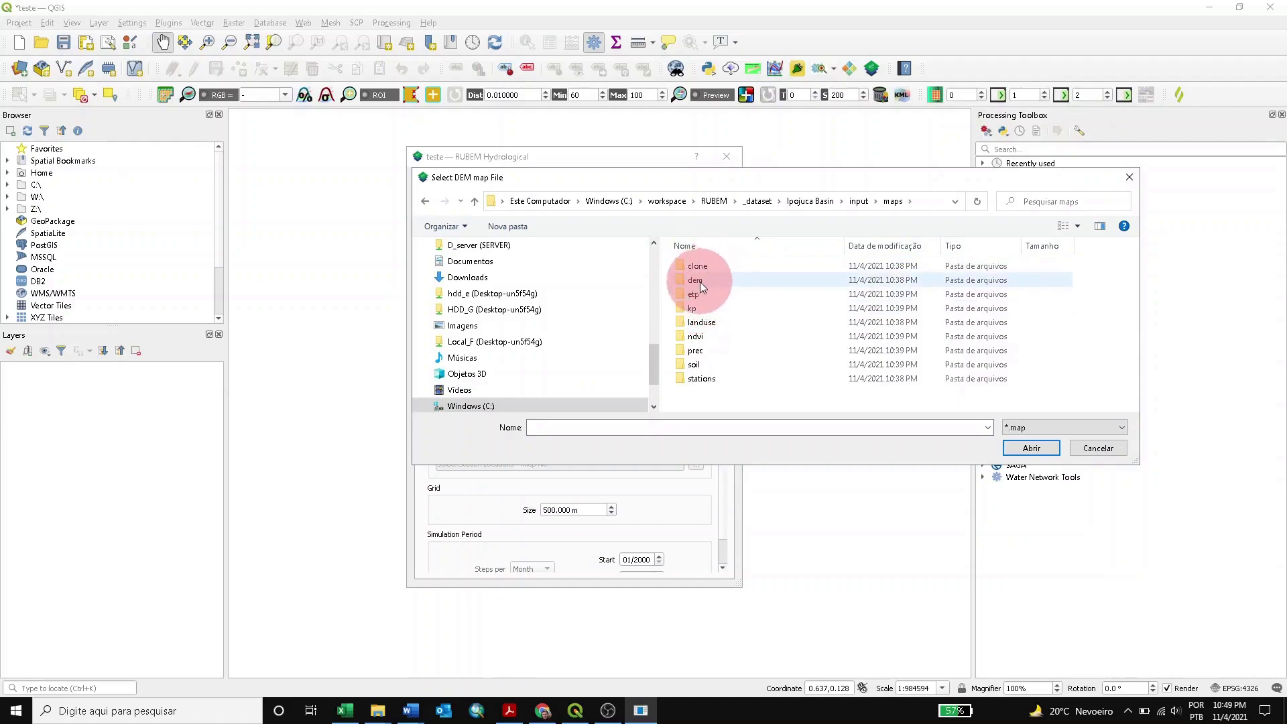
left_click(696, 282)
double_click(696, 281)
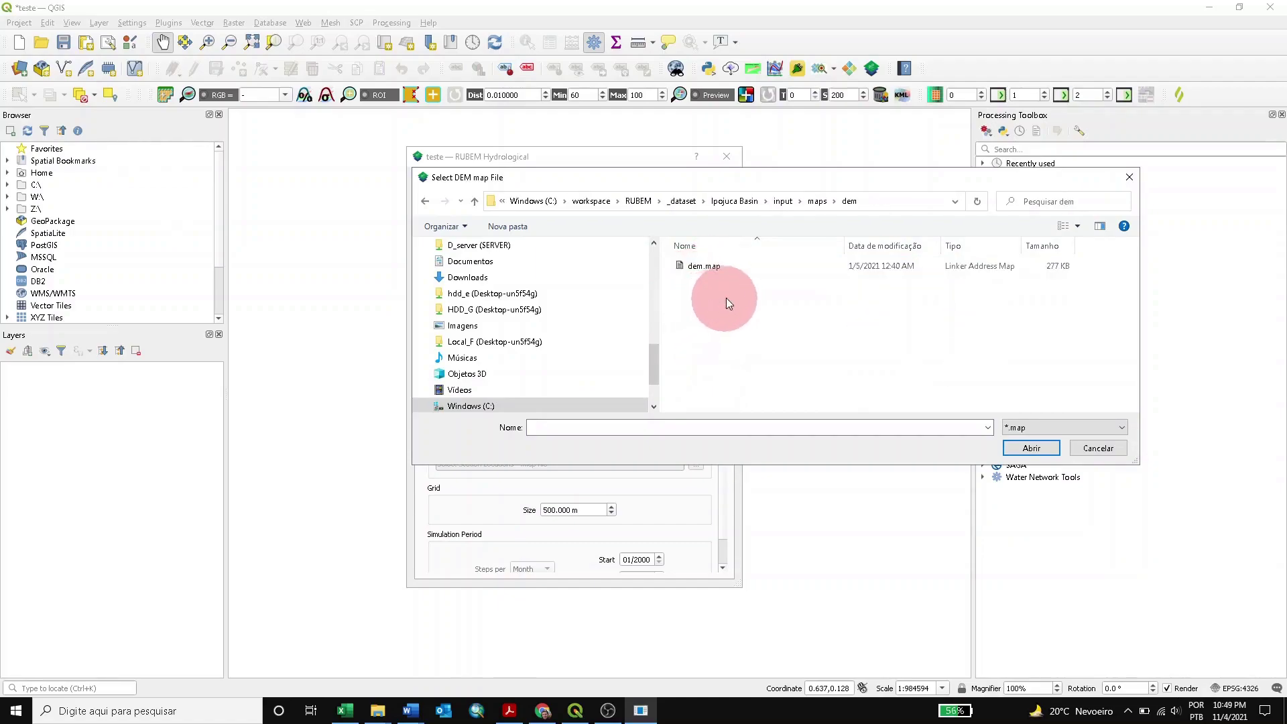
left_click(711, 267)
left_click(1036, 448)
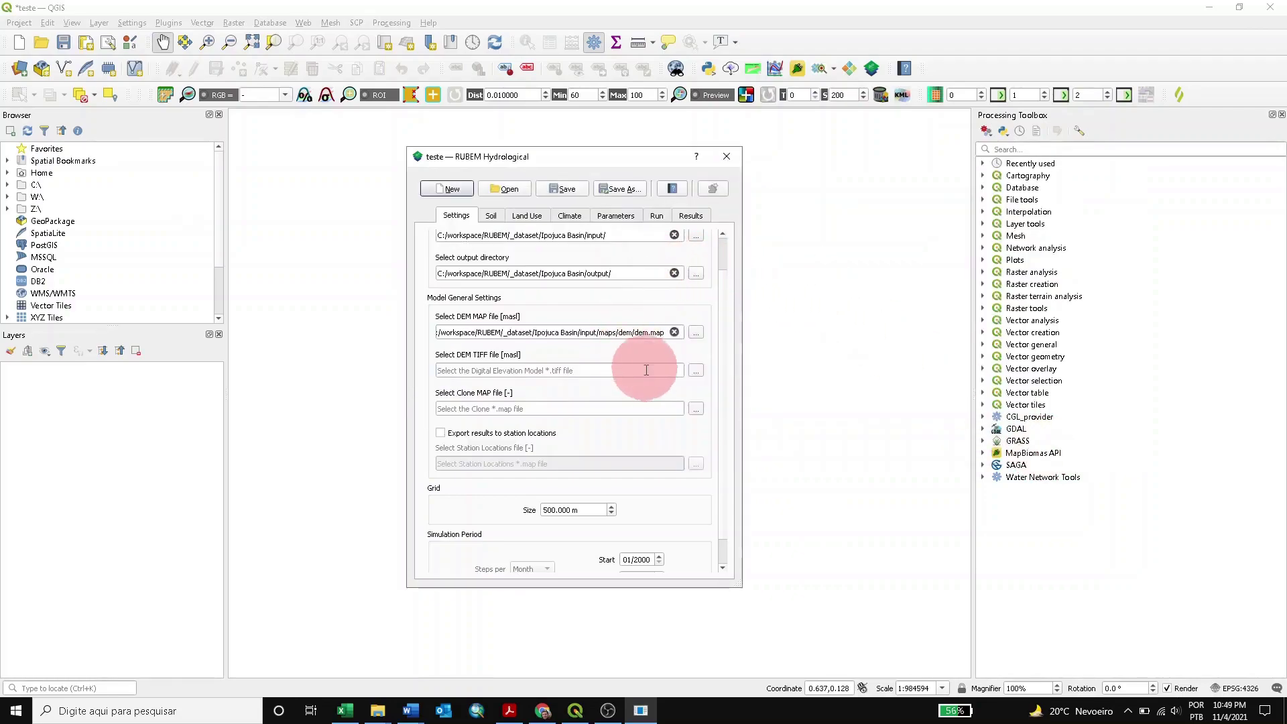
Step: Set the DEM TIFF file to DEM.tif from the input/maps/dem folder
left_click(696, 372)
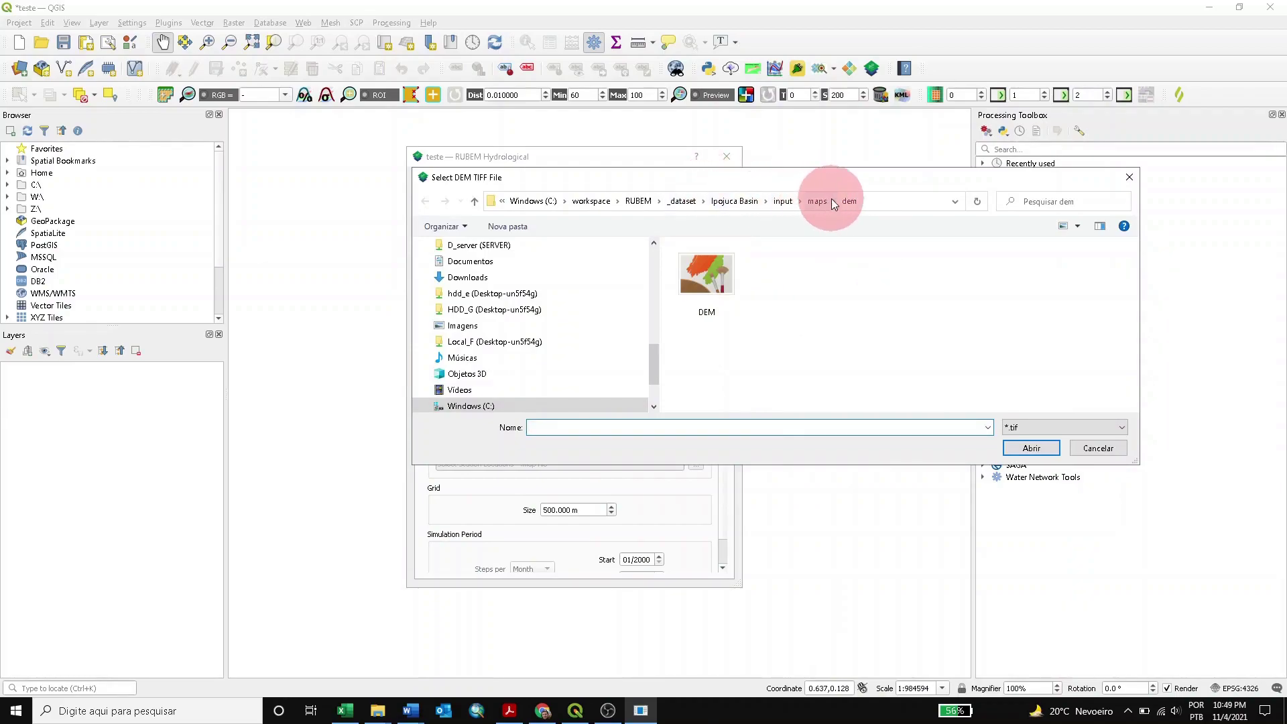
left_click(709, 278)
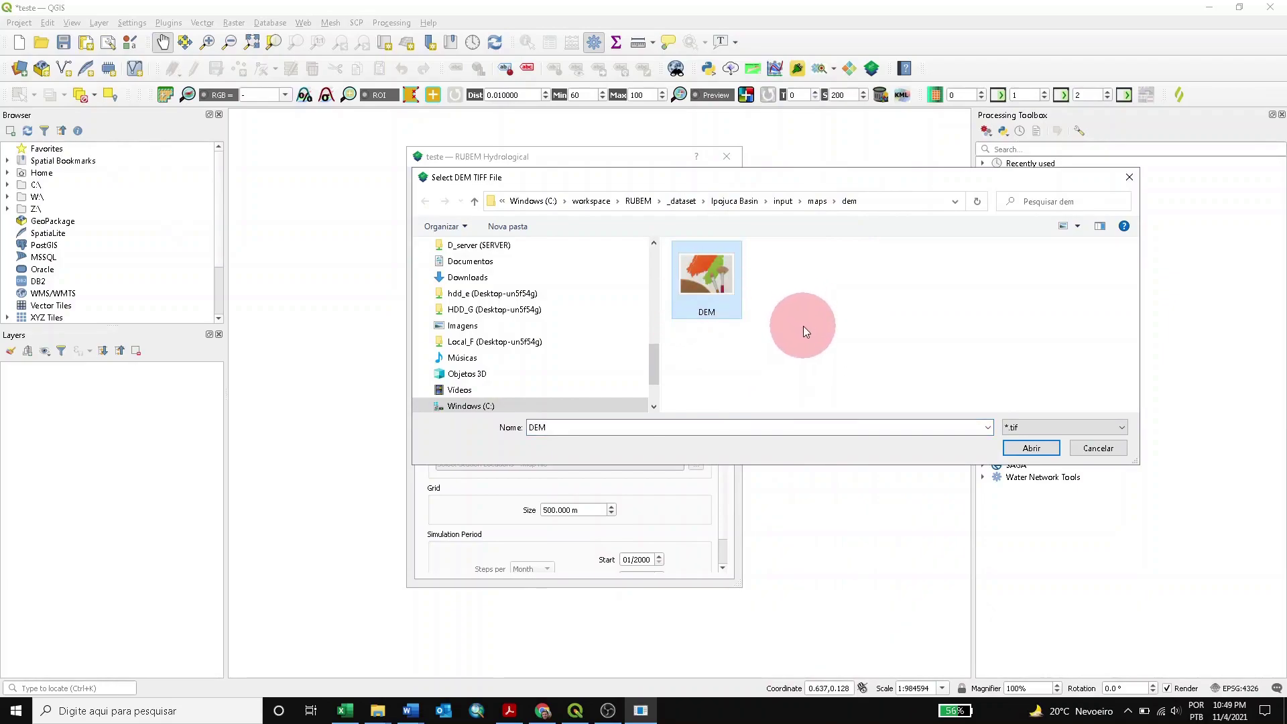
left_click(1028, 448)
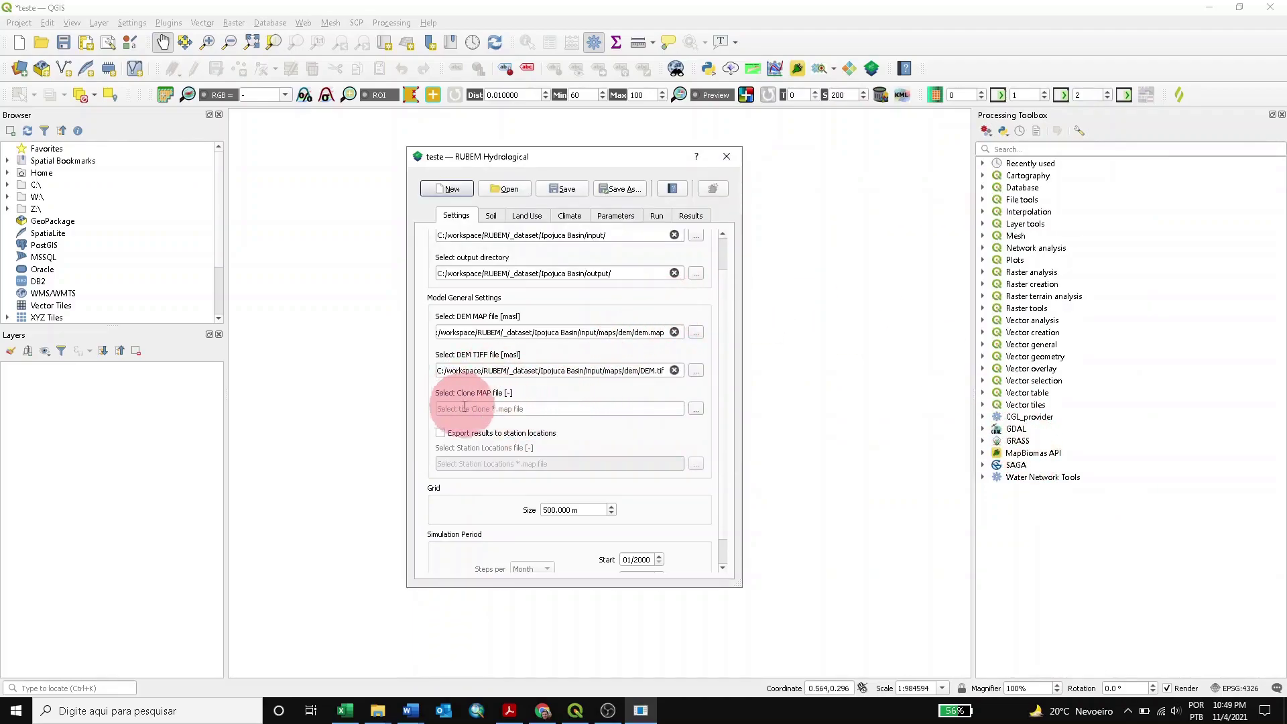
Step: Set the Clone MAP file to clone.map from the input/maps/clone folder
scroll(462, 402, "down", 1)
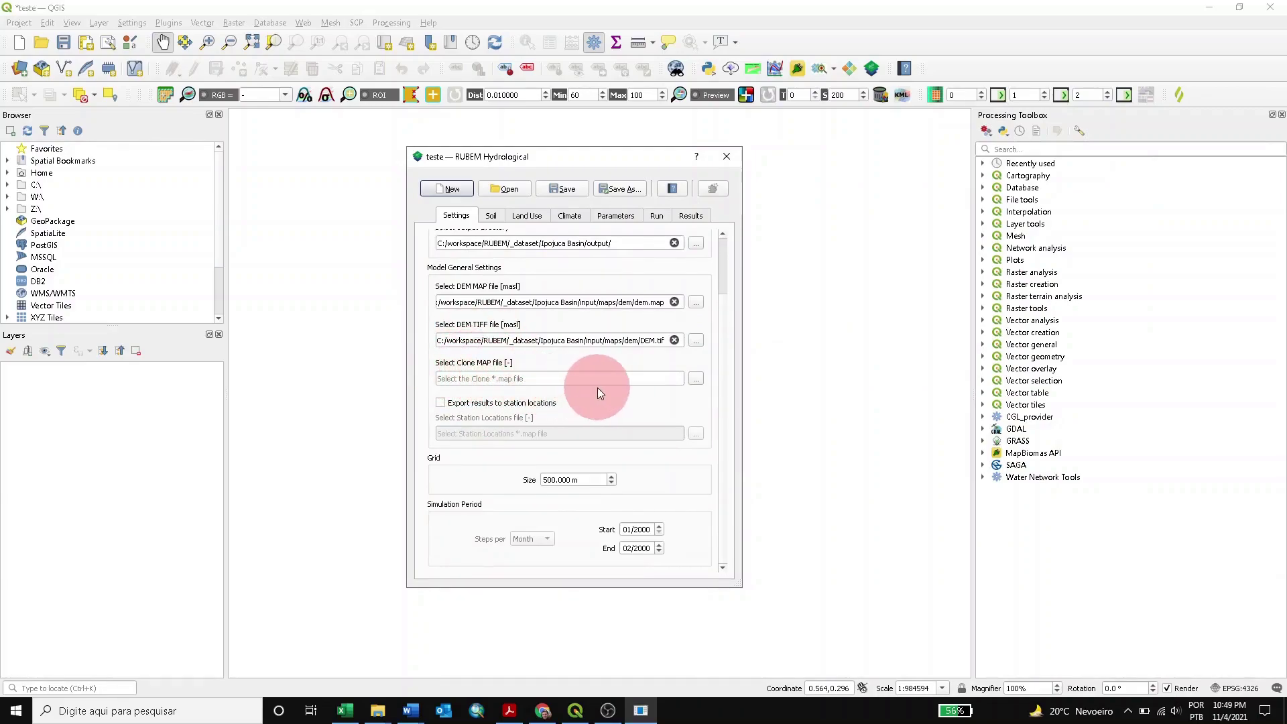
left_click(697, 380)
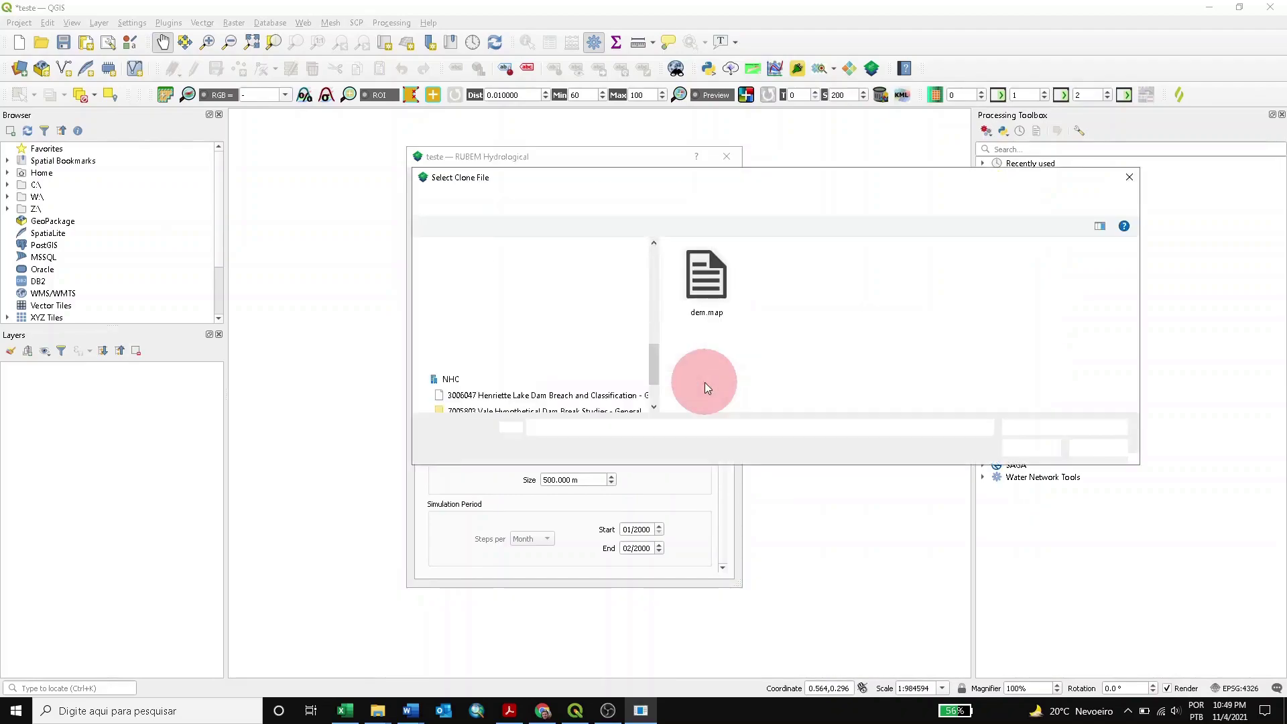
left_click(818, 201)
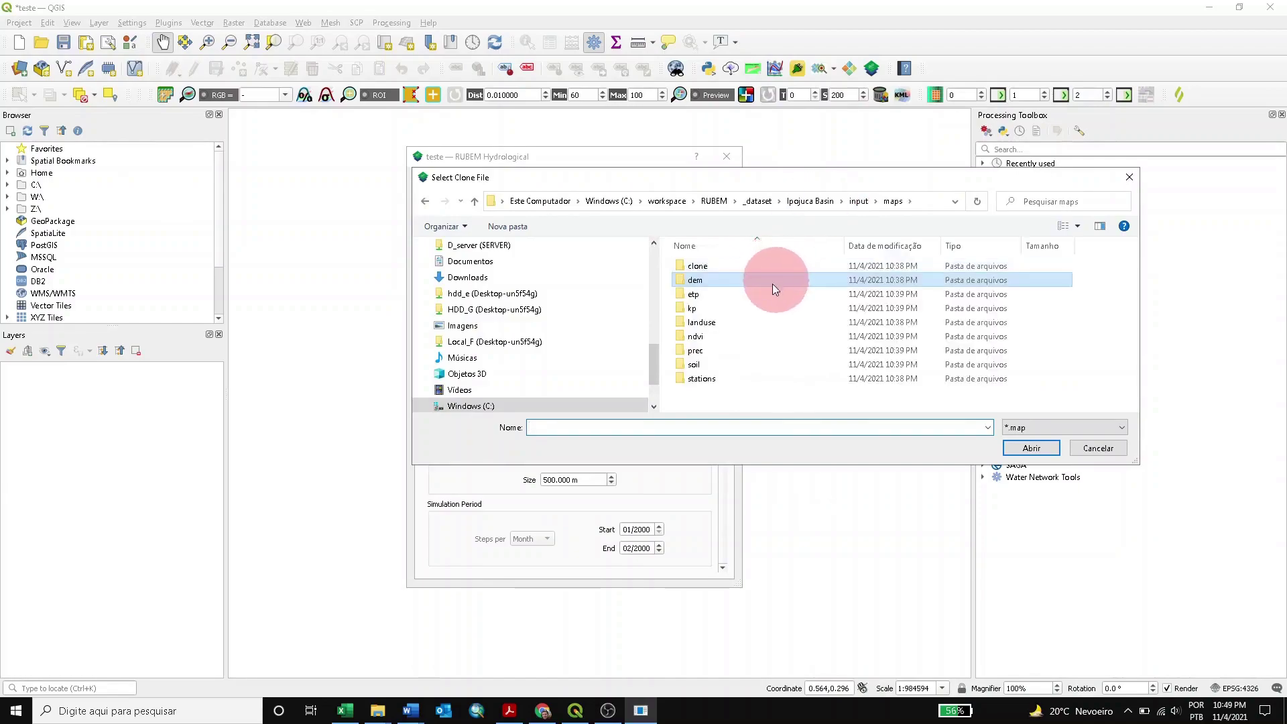
double_click(700, 266)
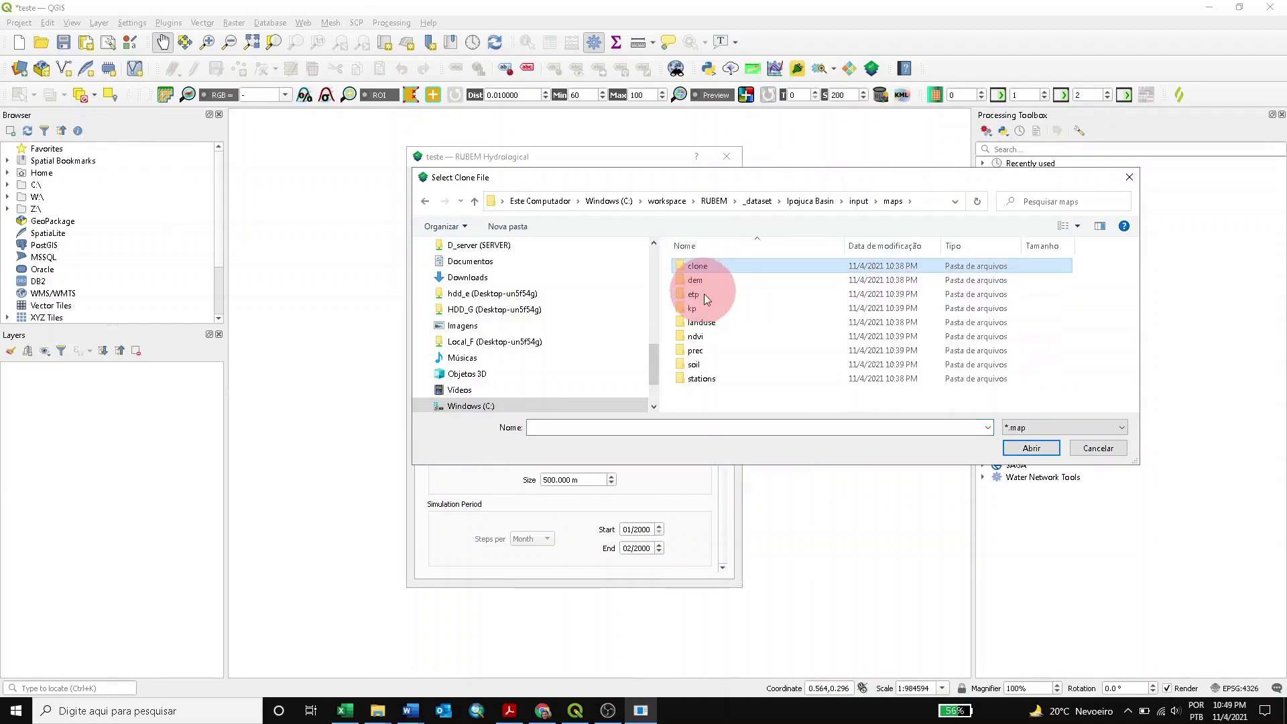
left_click(710, 267)
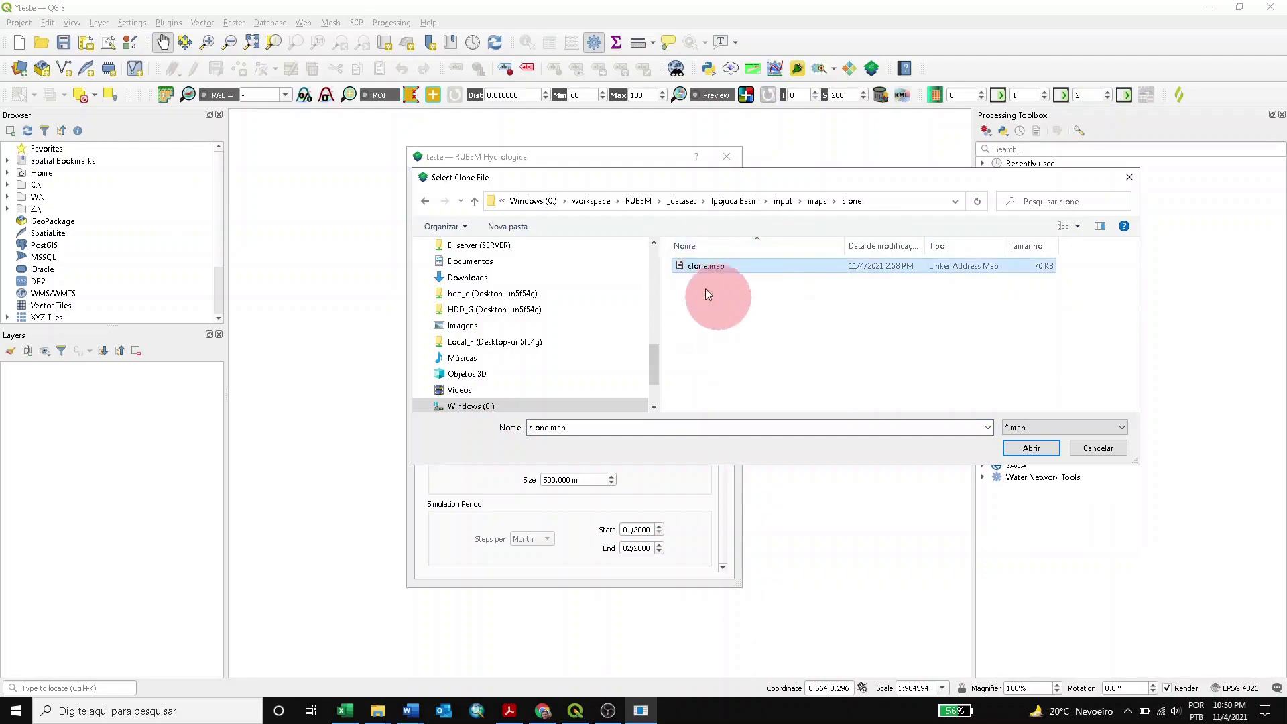
left_click(1038, 447)
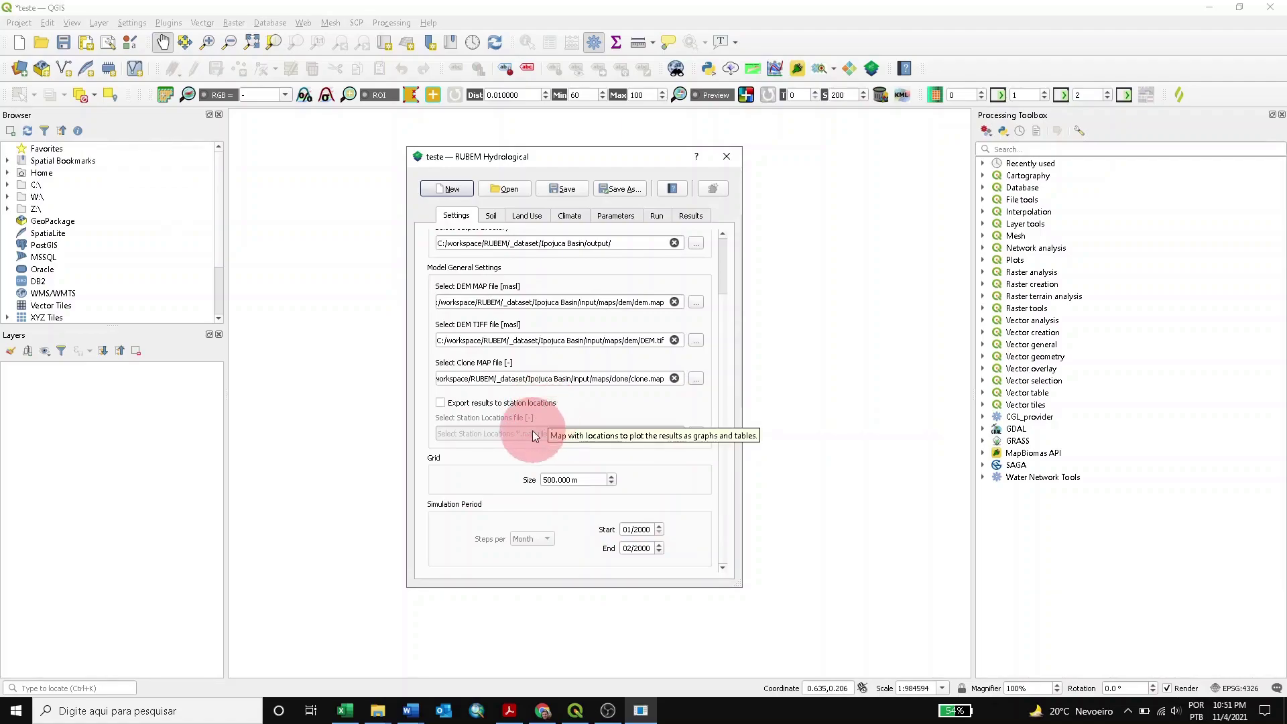
Step: Enable exporting results to station locations and set the Station Locations file to samples.map from the input/maps/stations folder
left_click(441, 403)
left_click(478, 436)
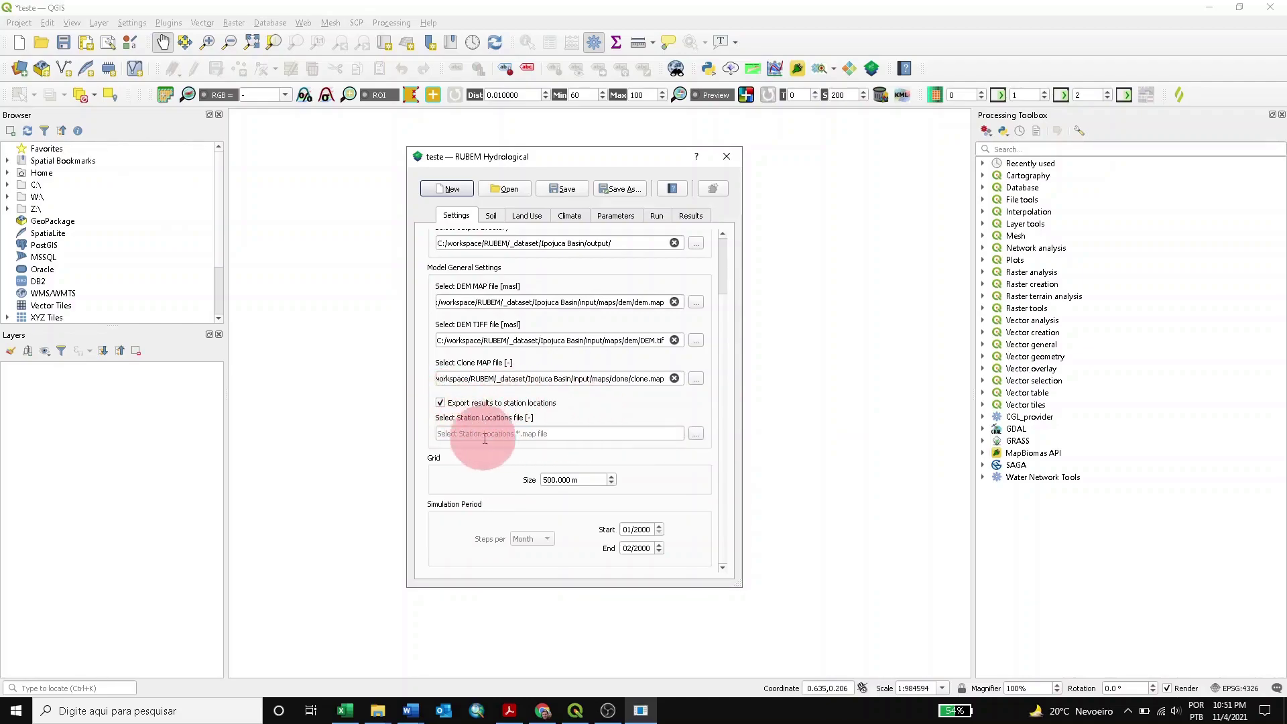
left_click(698, 436)
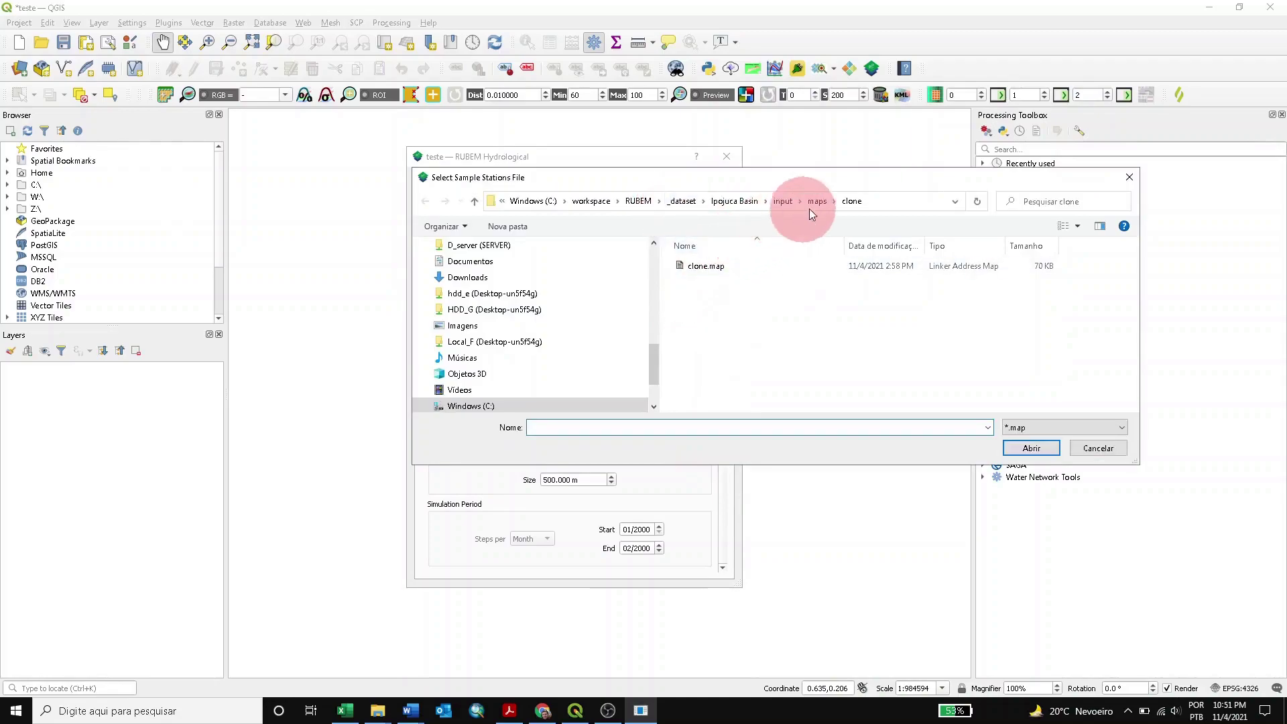
left_click(819, 205)
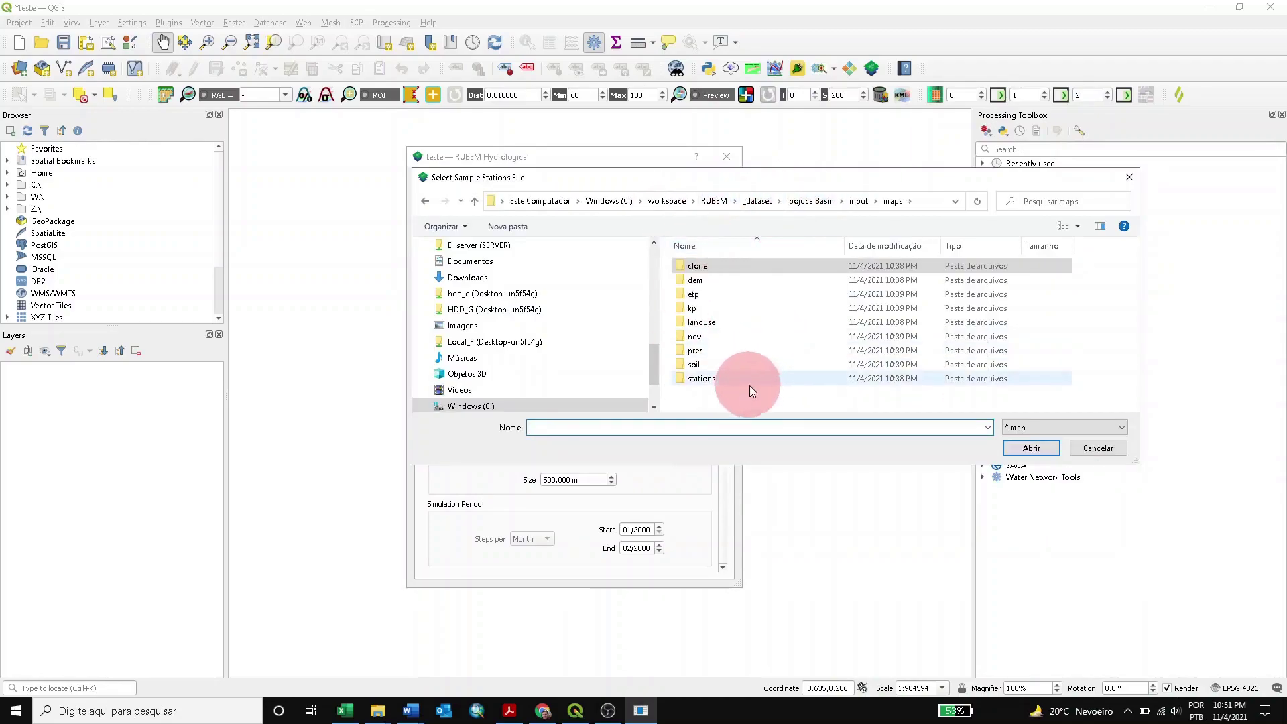
double_click(702, 379)
left_click(710, 266)
left_click(1029, 449)
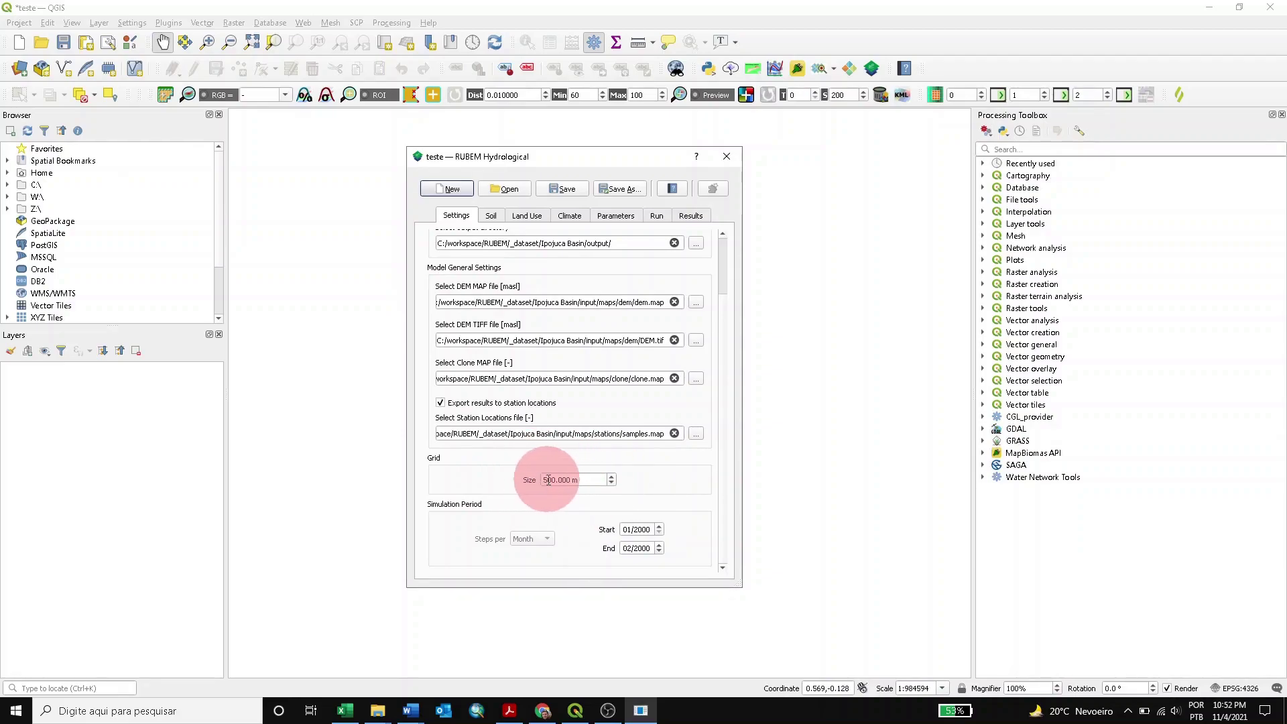
Step: Set the simulation period's end to 12/2018 and save the project
scroll(473, 362, "up", 2)
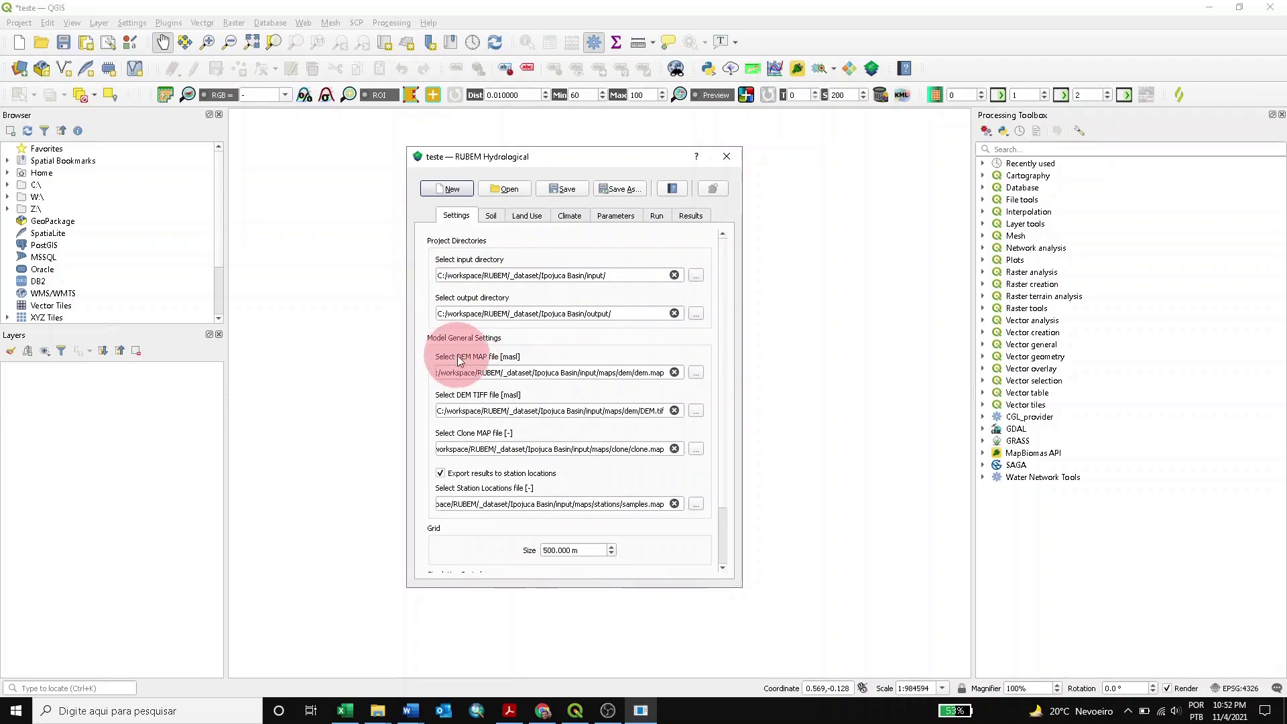
scroll(464, 362, "down", 2)
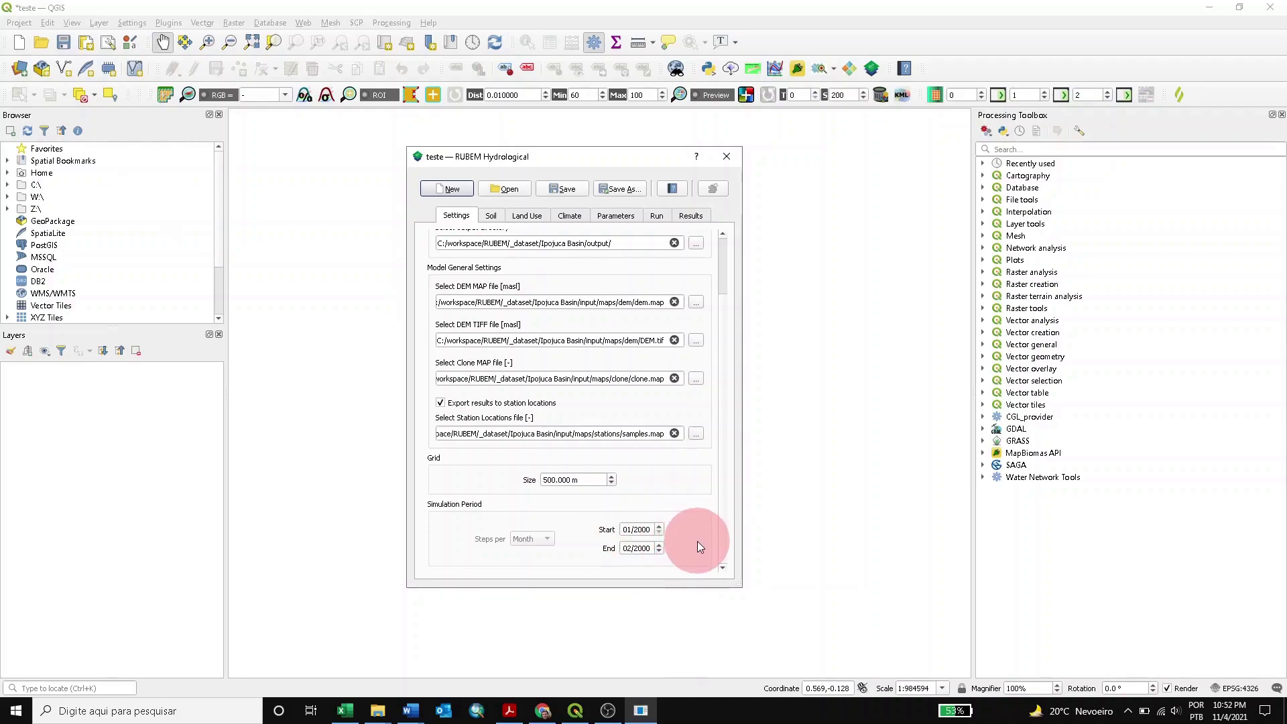
left_click(631, 548)
double_click(630, 549)
type("12/")
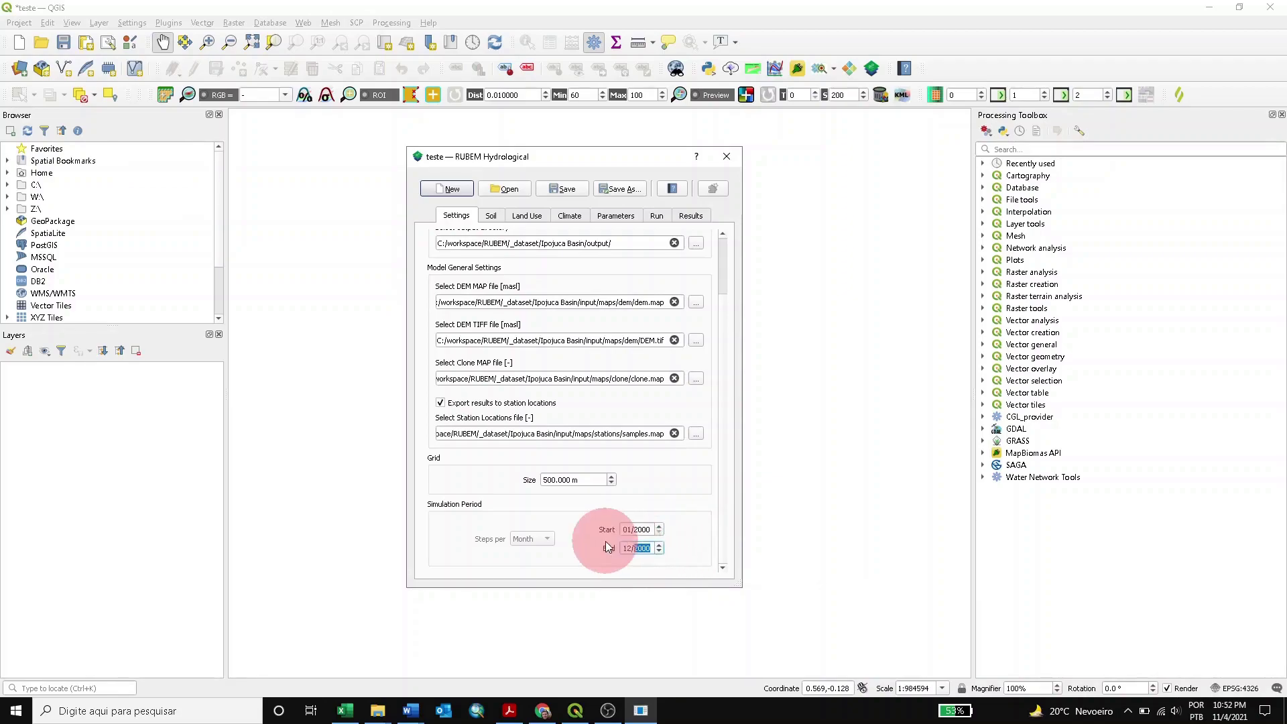
type("2018")
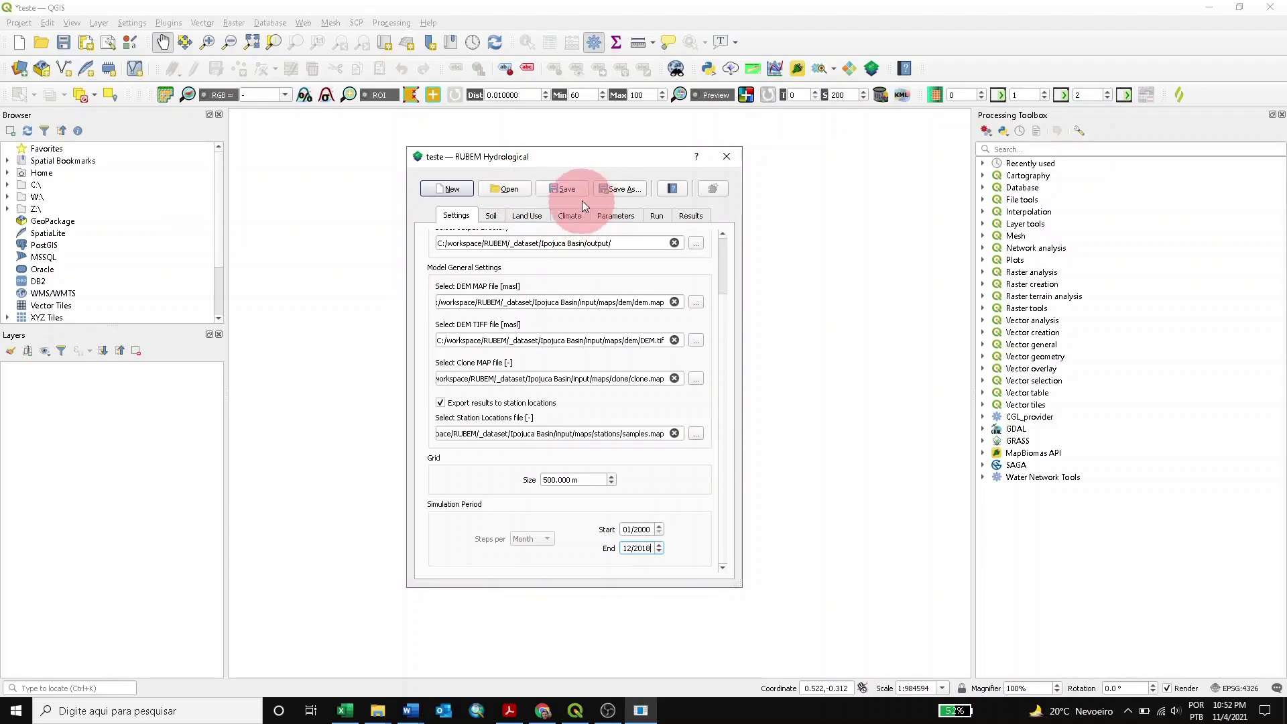
left_click(558, 191)
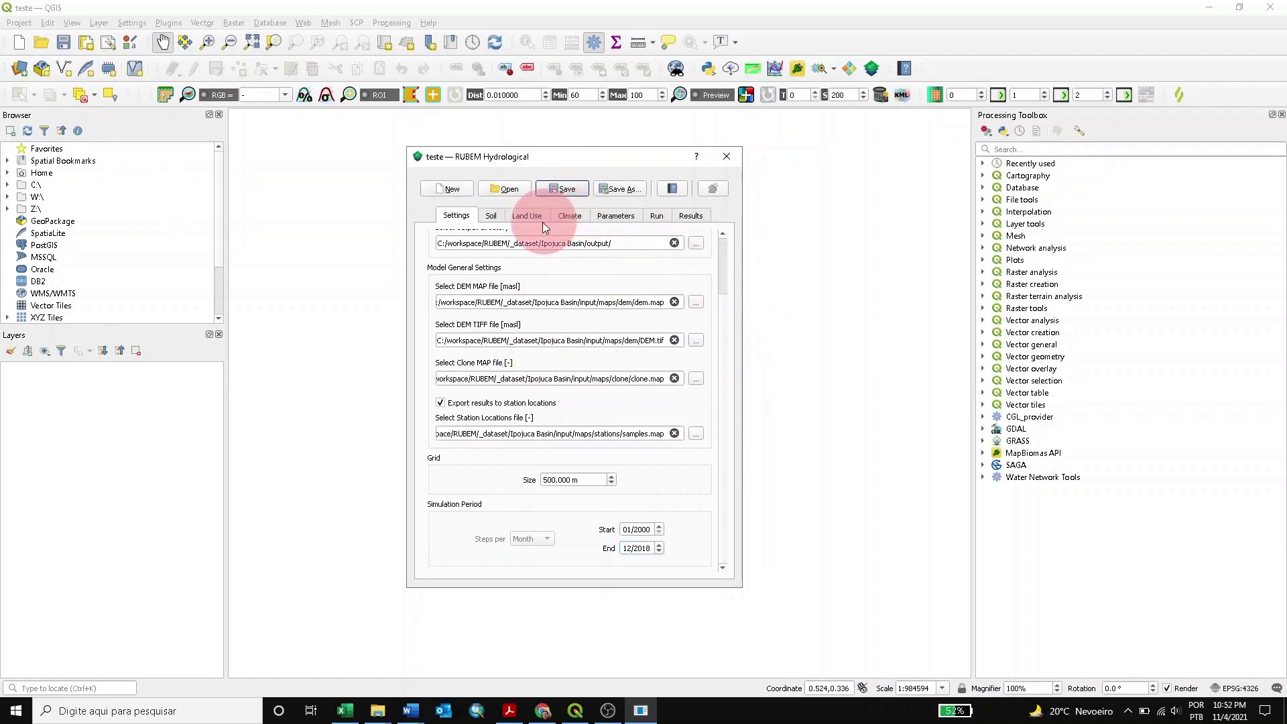
Step: Set the Soil MAP file in the soil parameters to soil.map from the input/maps/soil folder
left_click(492, 217)
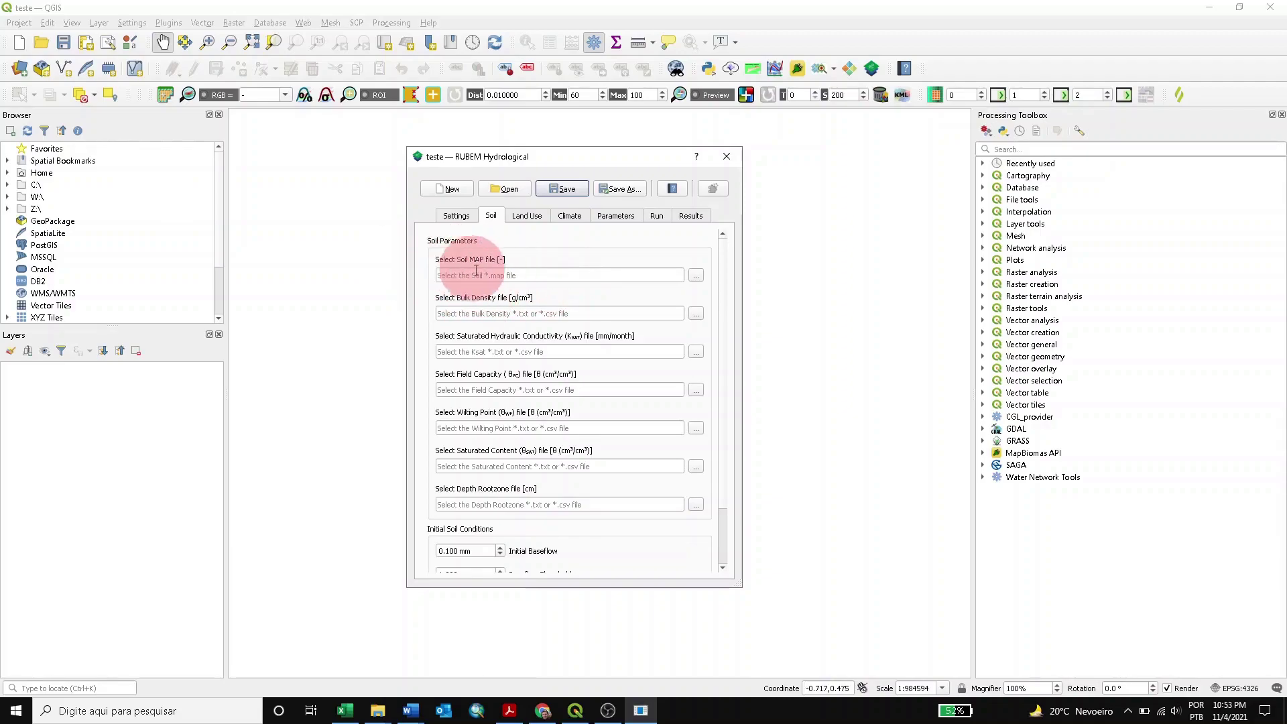
left_click(695, 276)
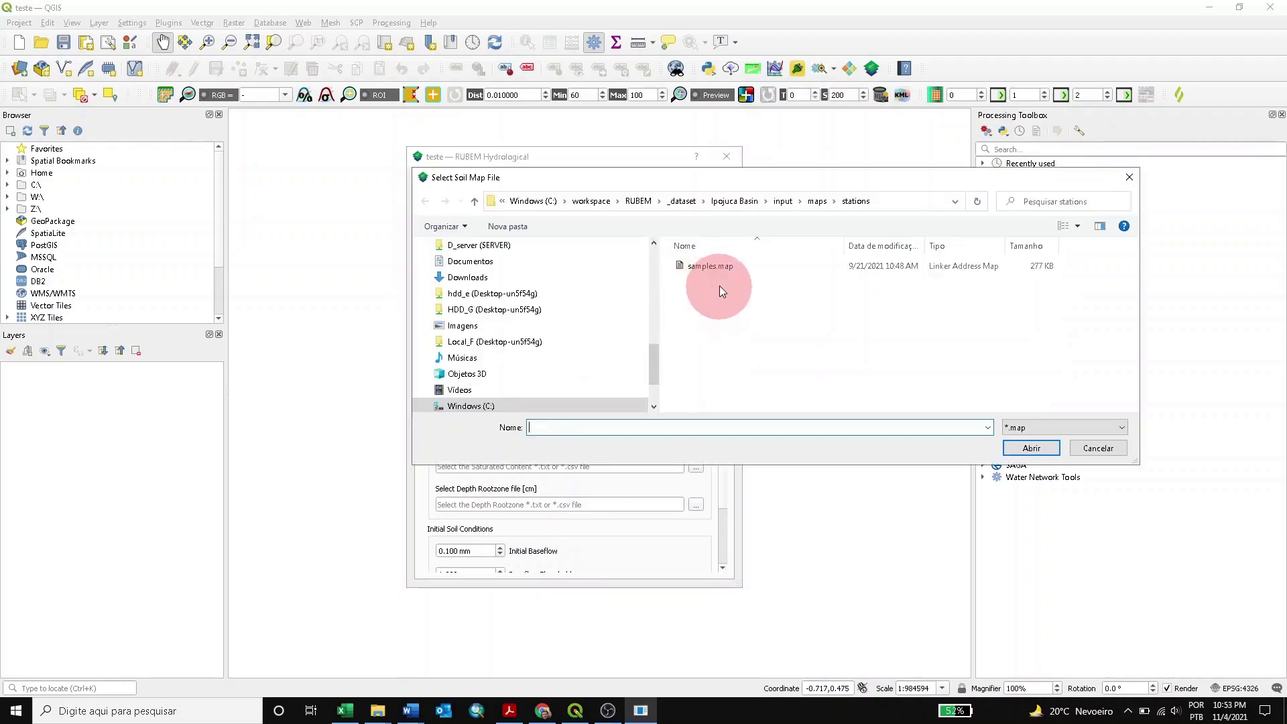
left_click(816, 202)
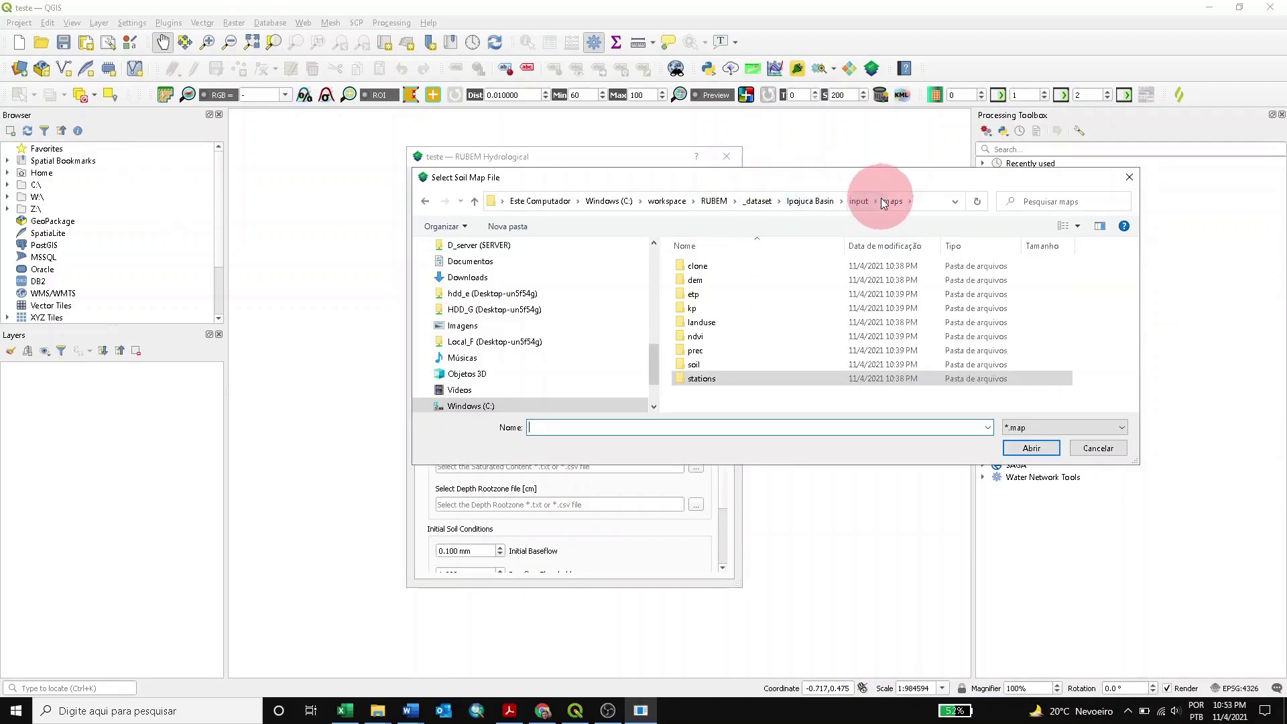
double_click(697, 368)
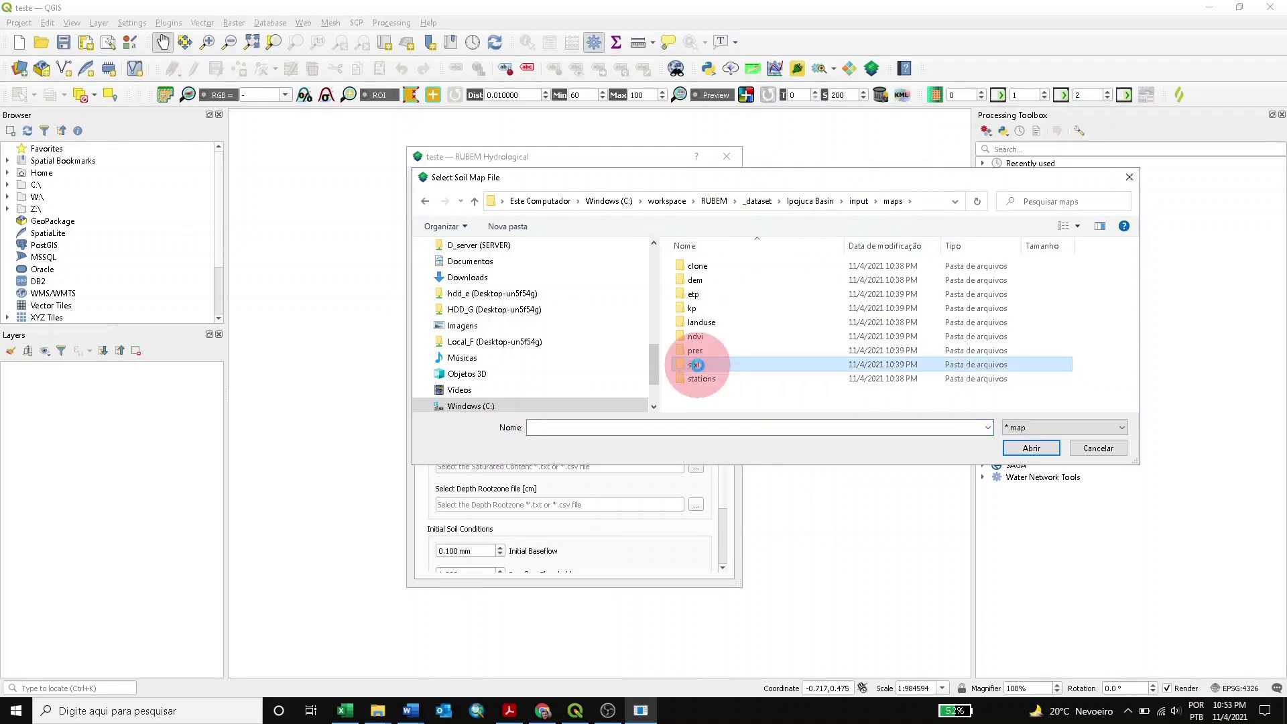
left_click(704, 266)
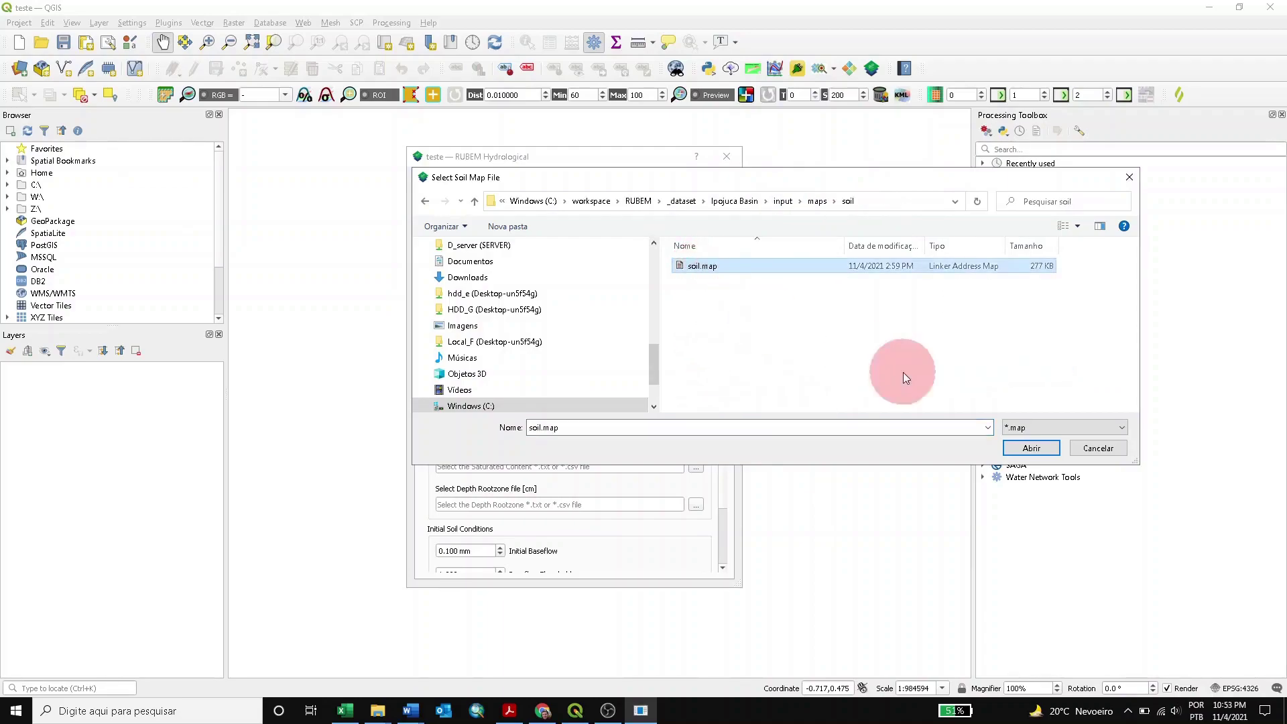
left_click(1036, 449)
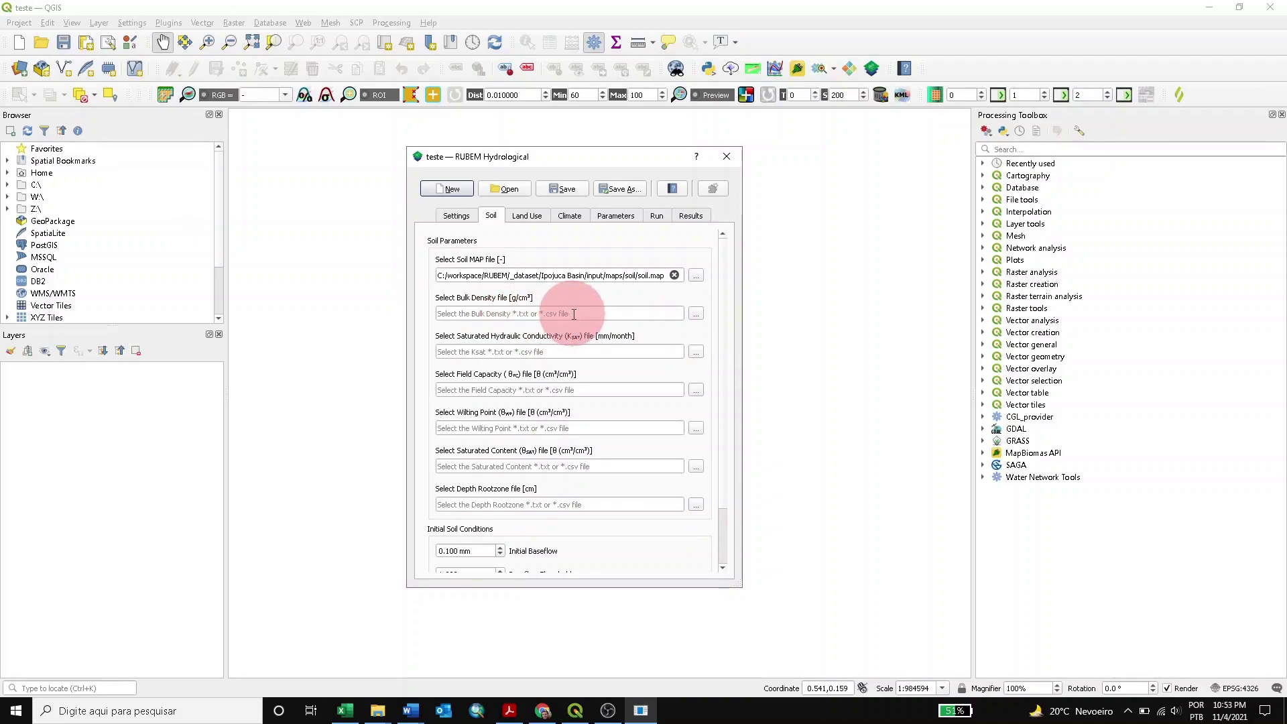
Step: Set the Bulk Density file to Bdens.txt from the input/txt/soil folder
left_click(695, 314)
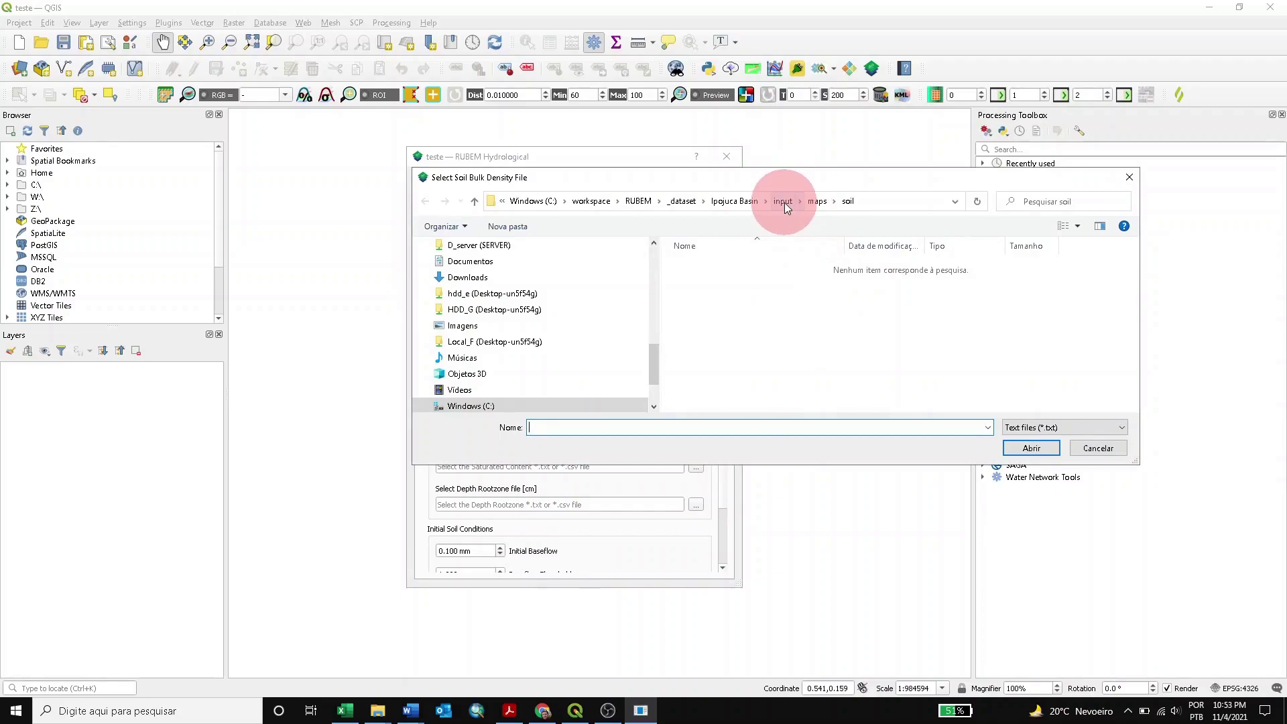
left_click(784, 203)
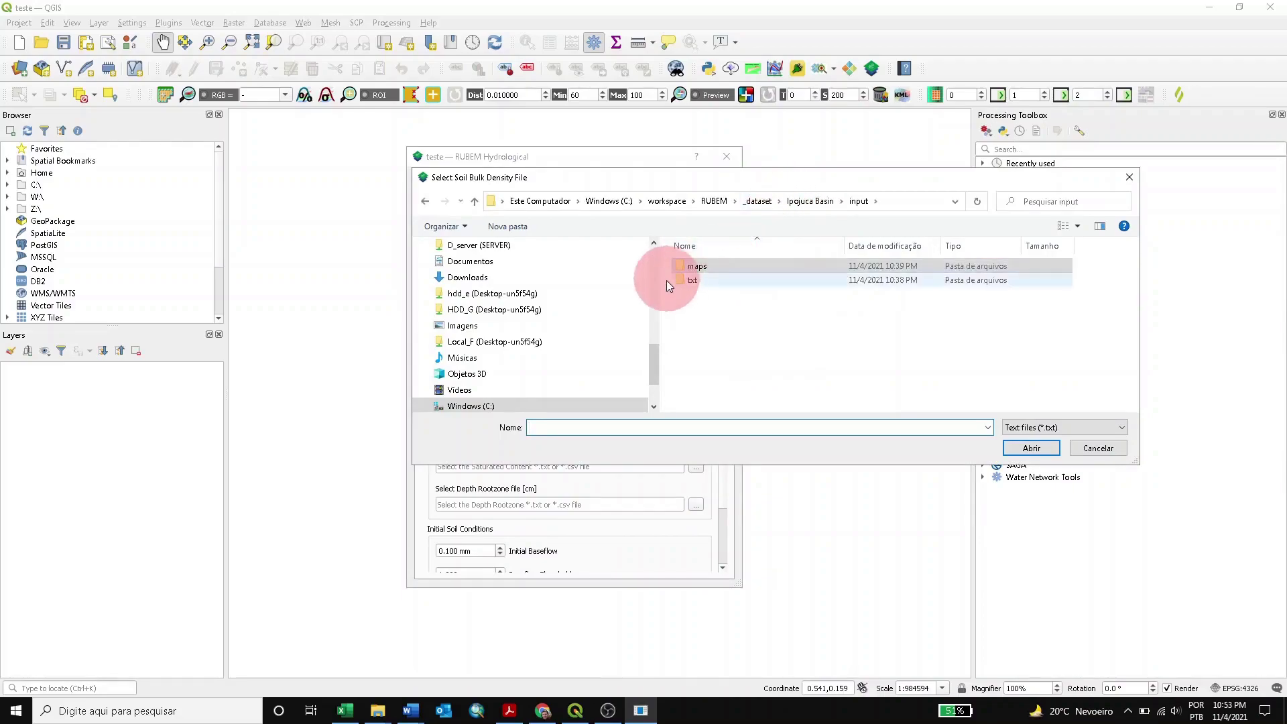
left_click(694, 281)
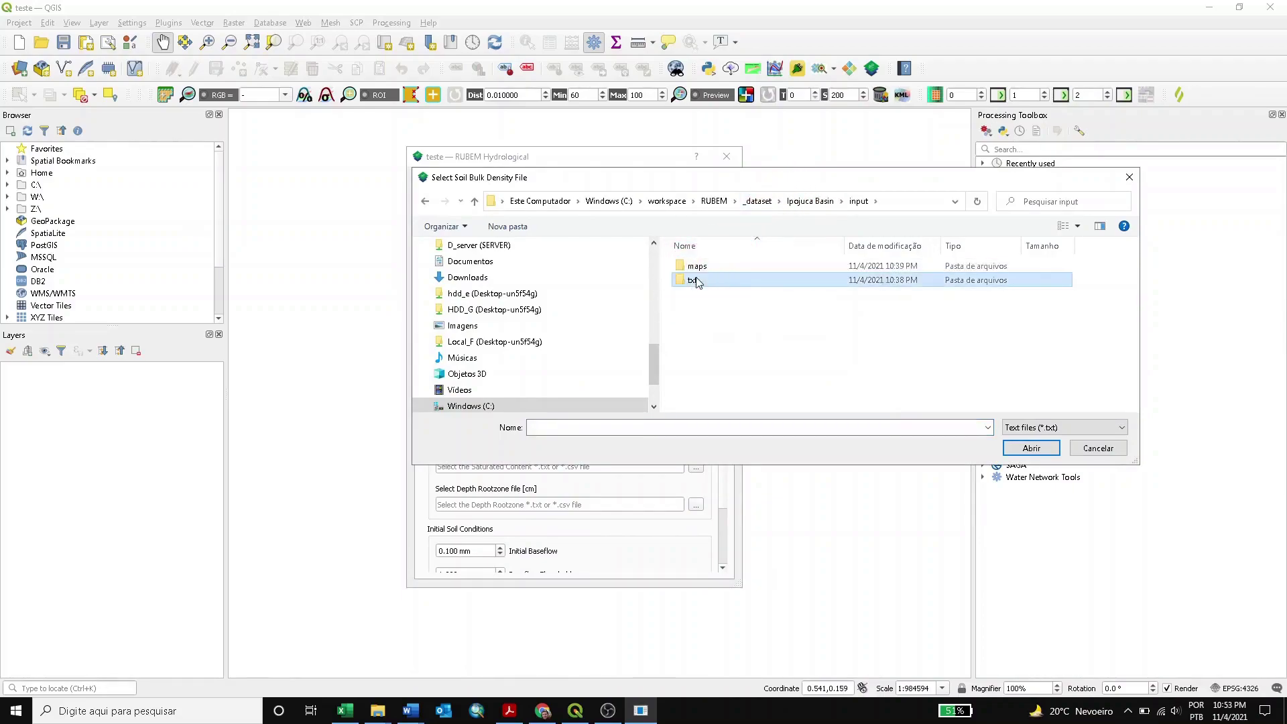
double_click(694, 279)
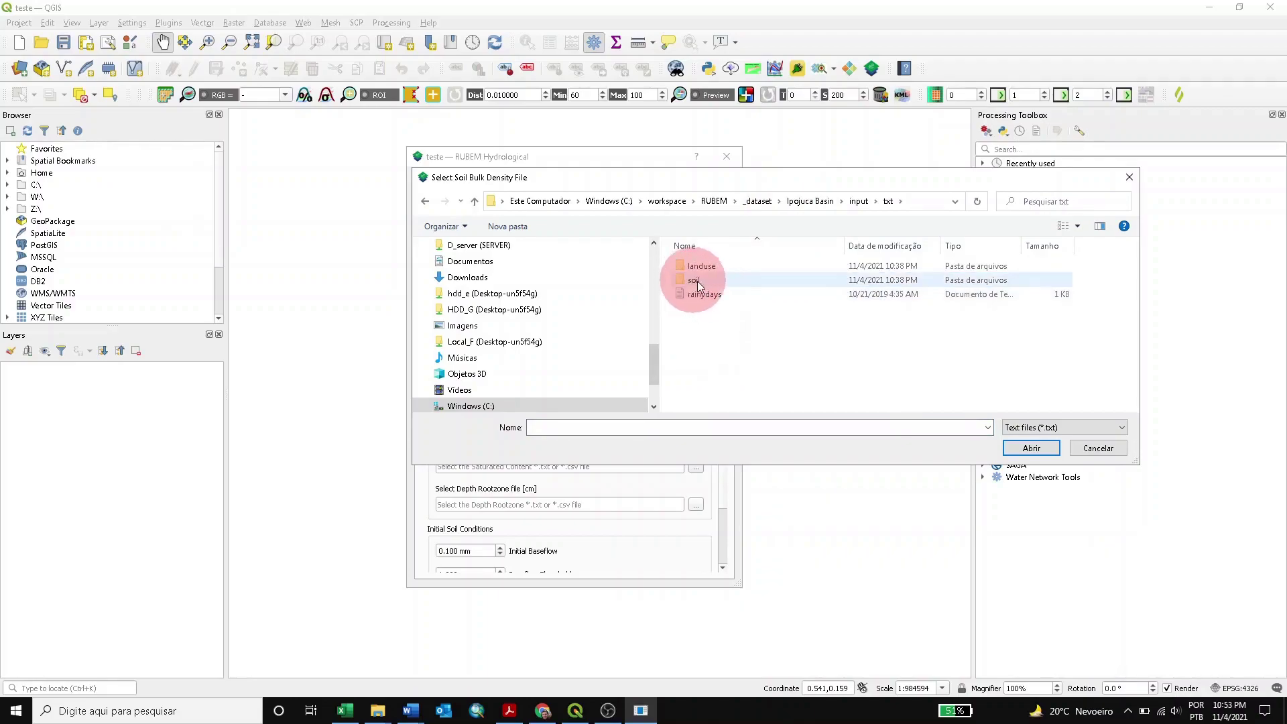
double_click(697, 280)
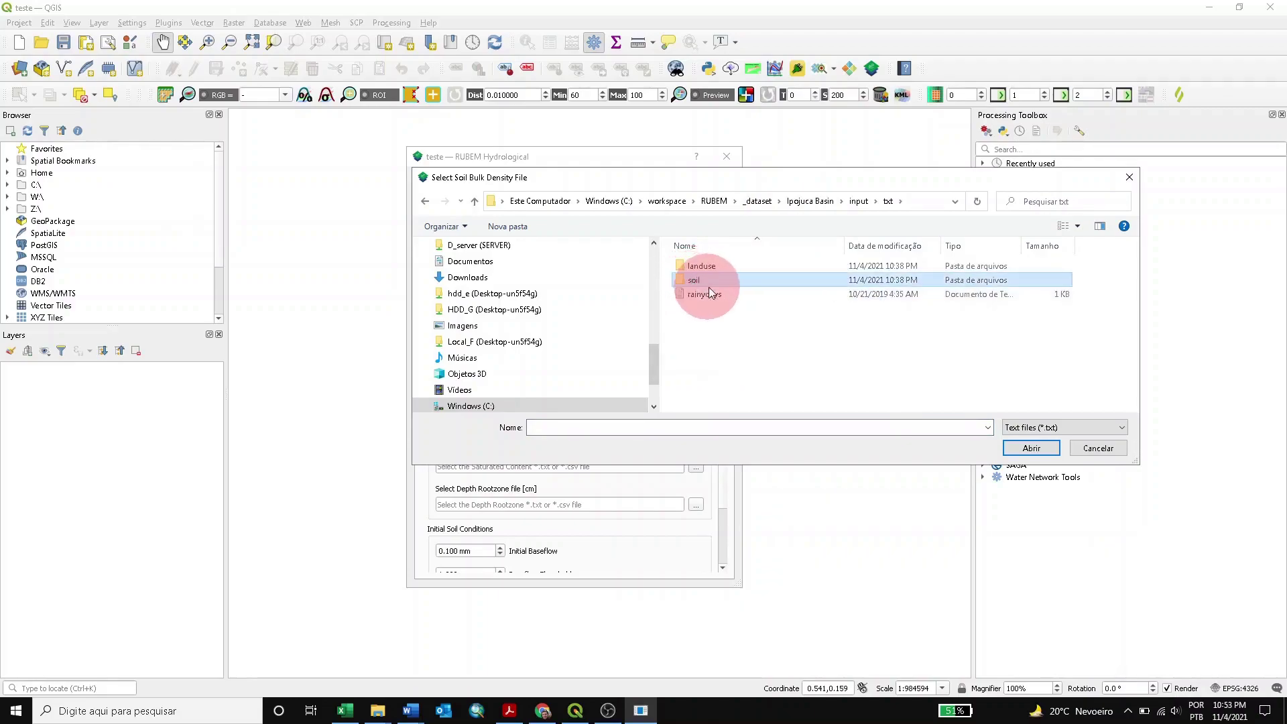
left_click(725, 293)
left_click(697, 267)
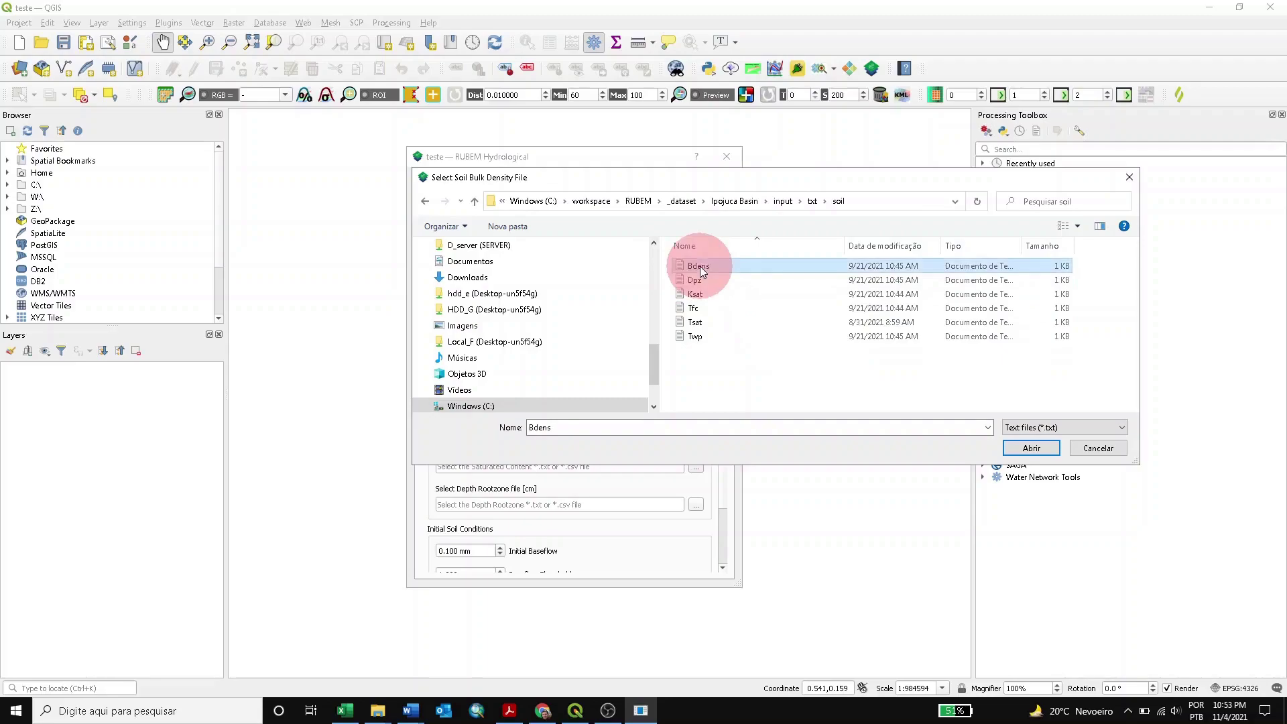
left_click(1035, 448)
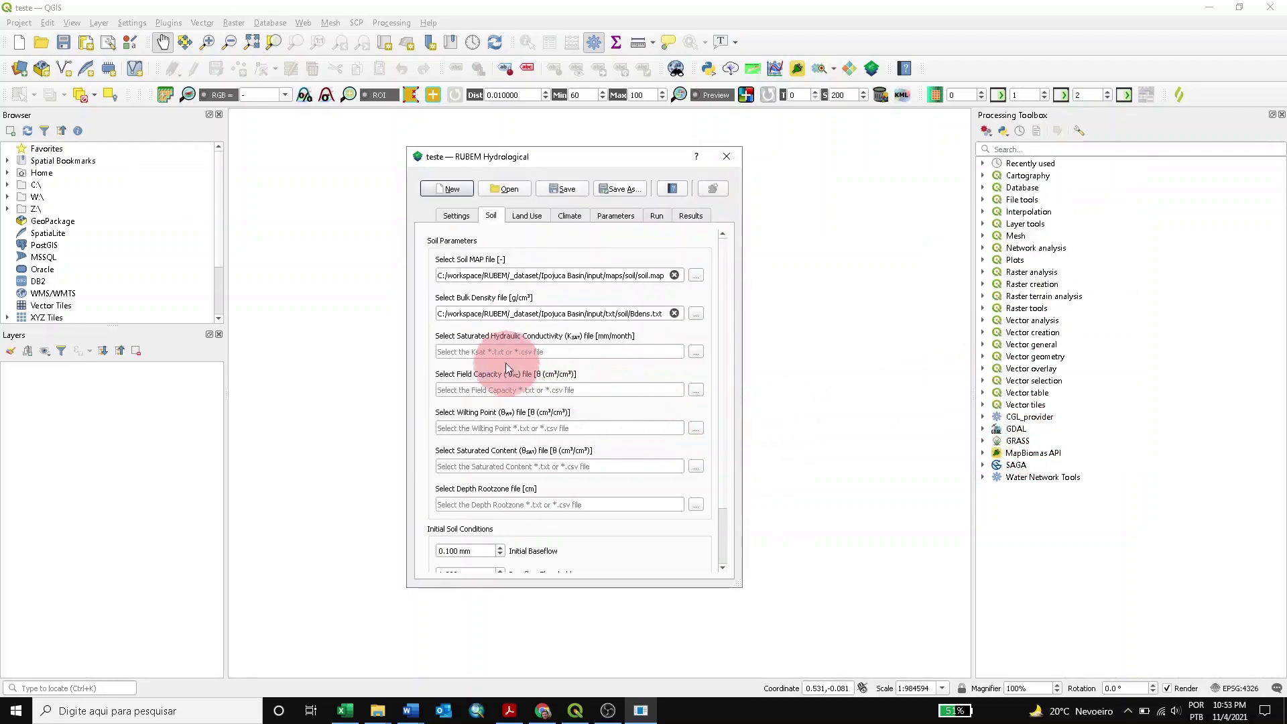
Step: Set the Saturated Hydraulic Conductivity file to Dpz.txt from the input/txt/soil folder
left_click(696, 352)
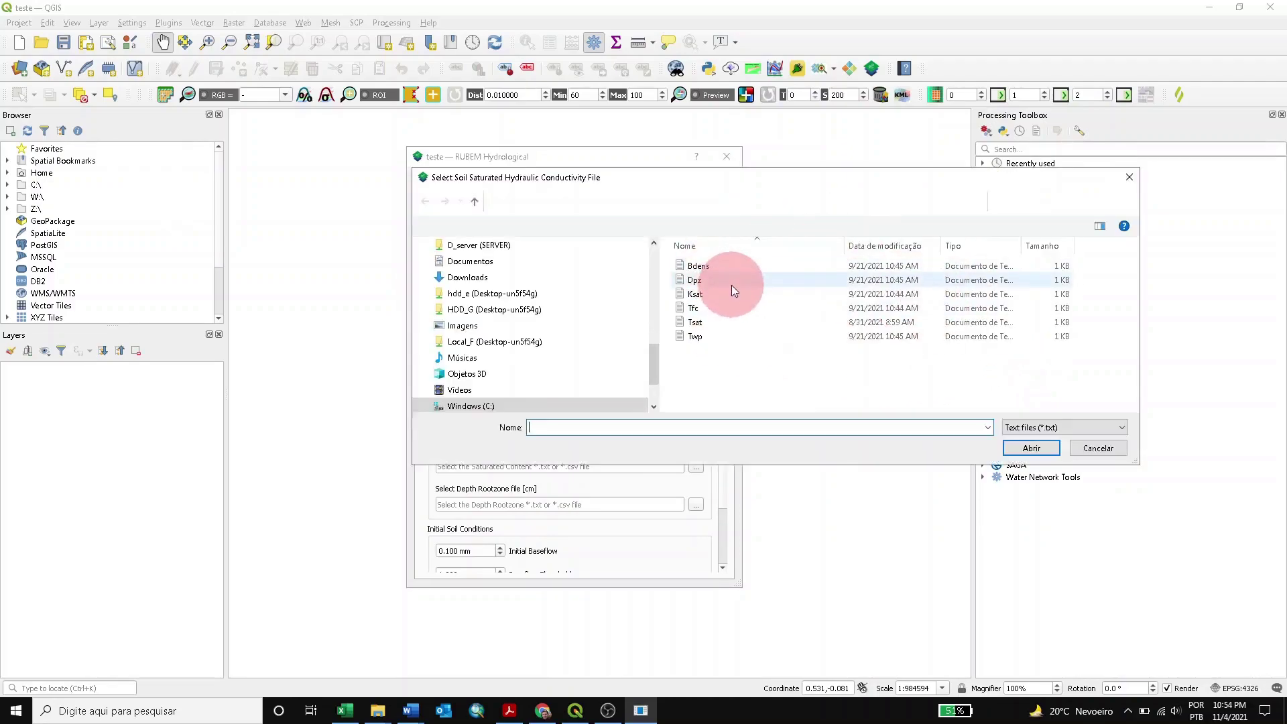
left_click(697, 280)
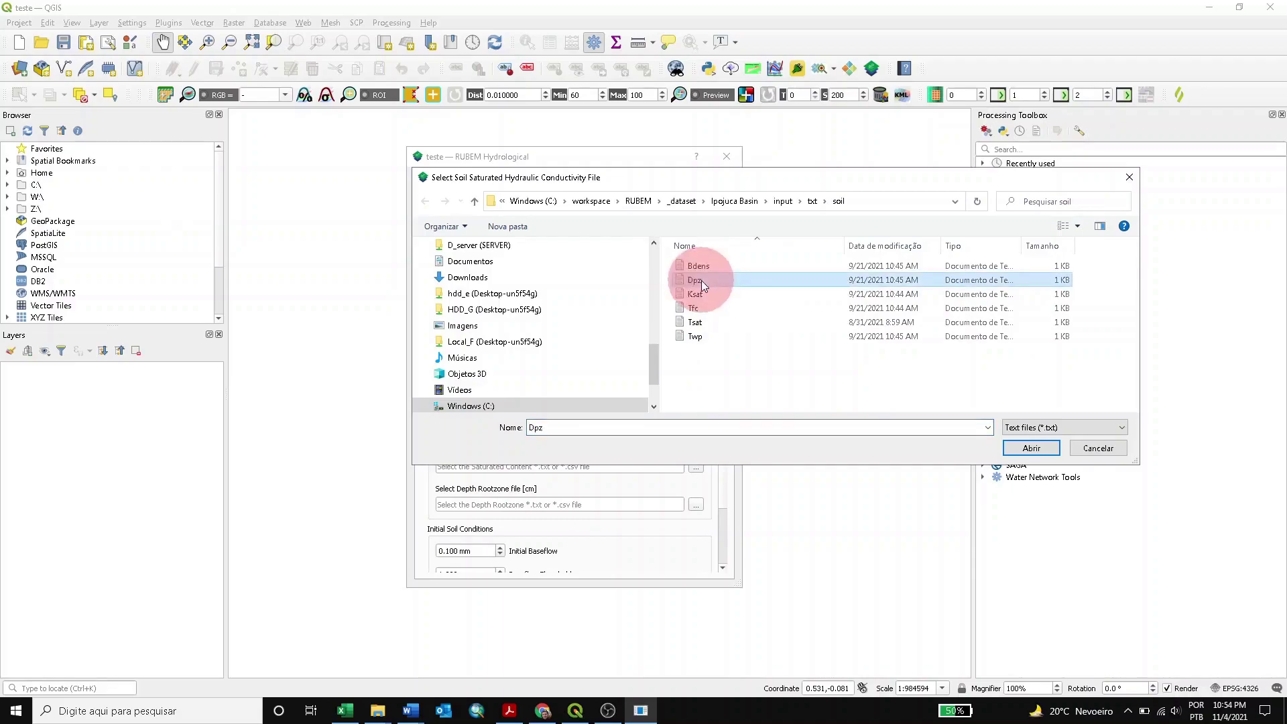
left_click(1032, 448)
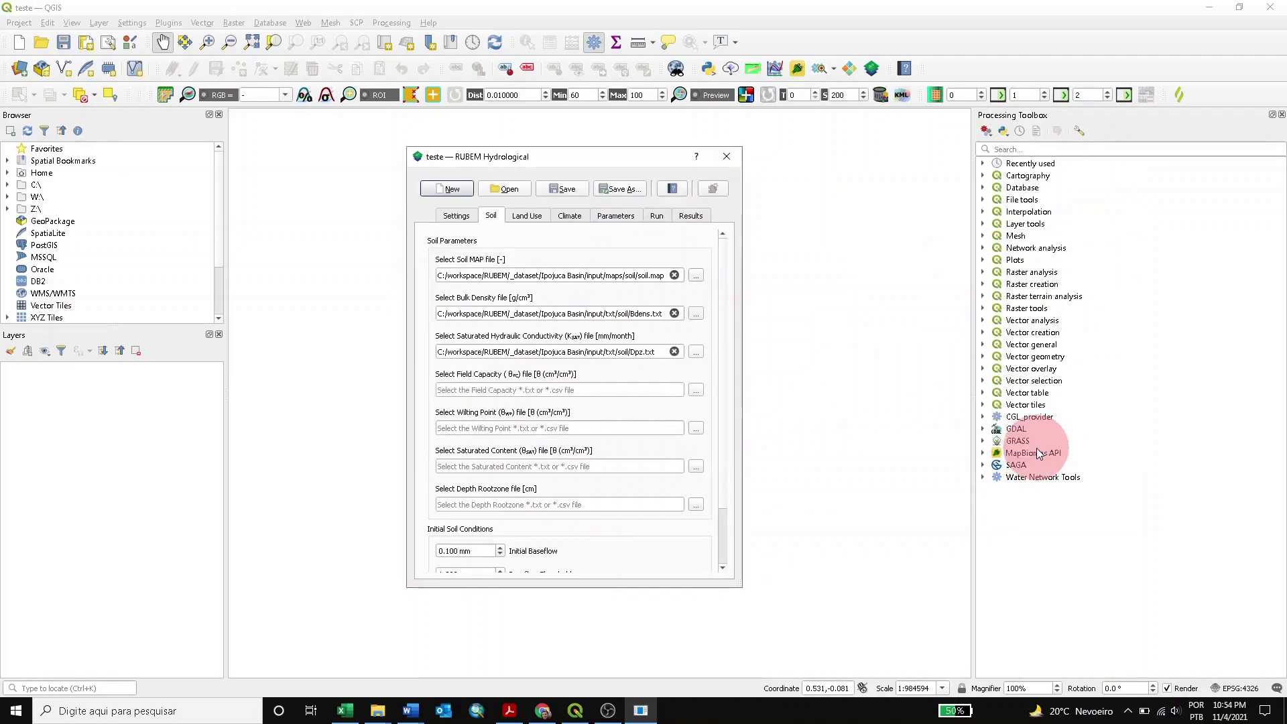
Step: Change the Saturated Hydraulic Conductivity file to Ksat.txt from the input/txt/soil folder
left_click(697, 351)
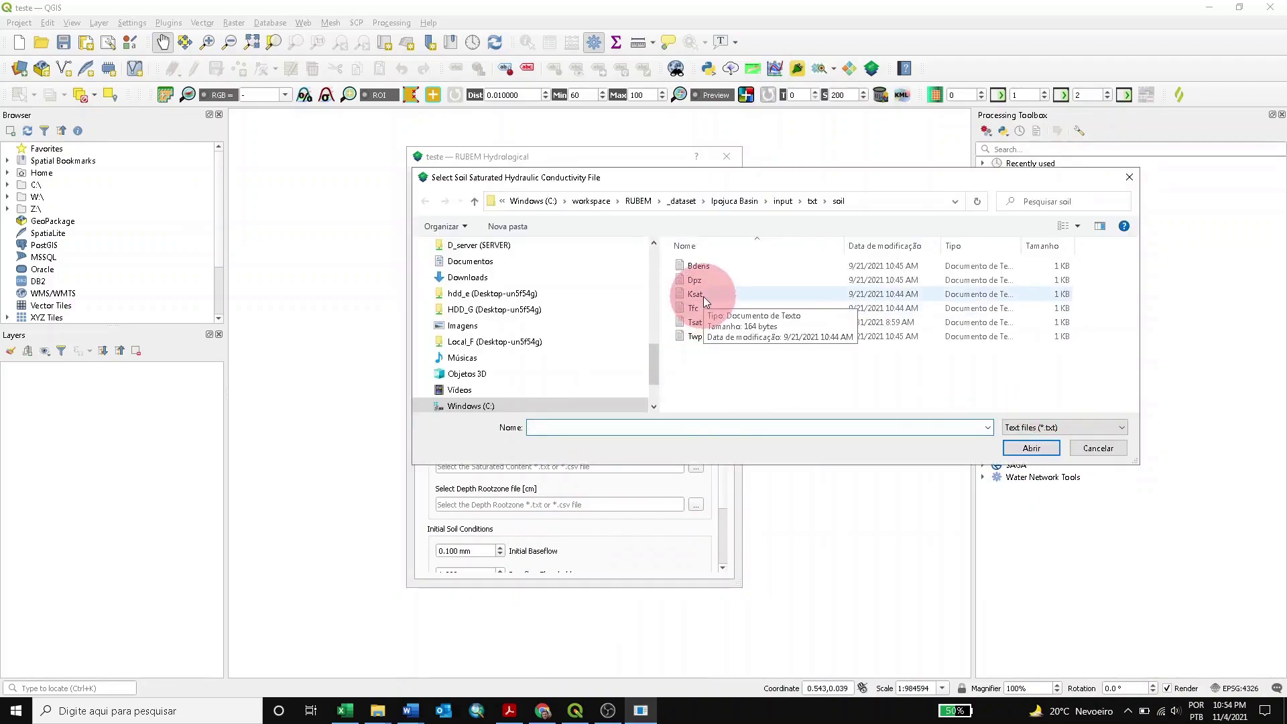
left_click(703, 296)
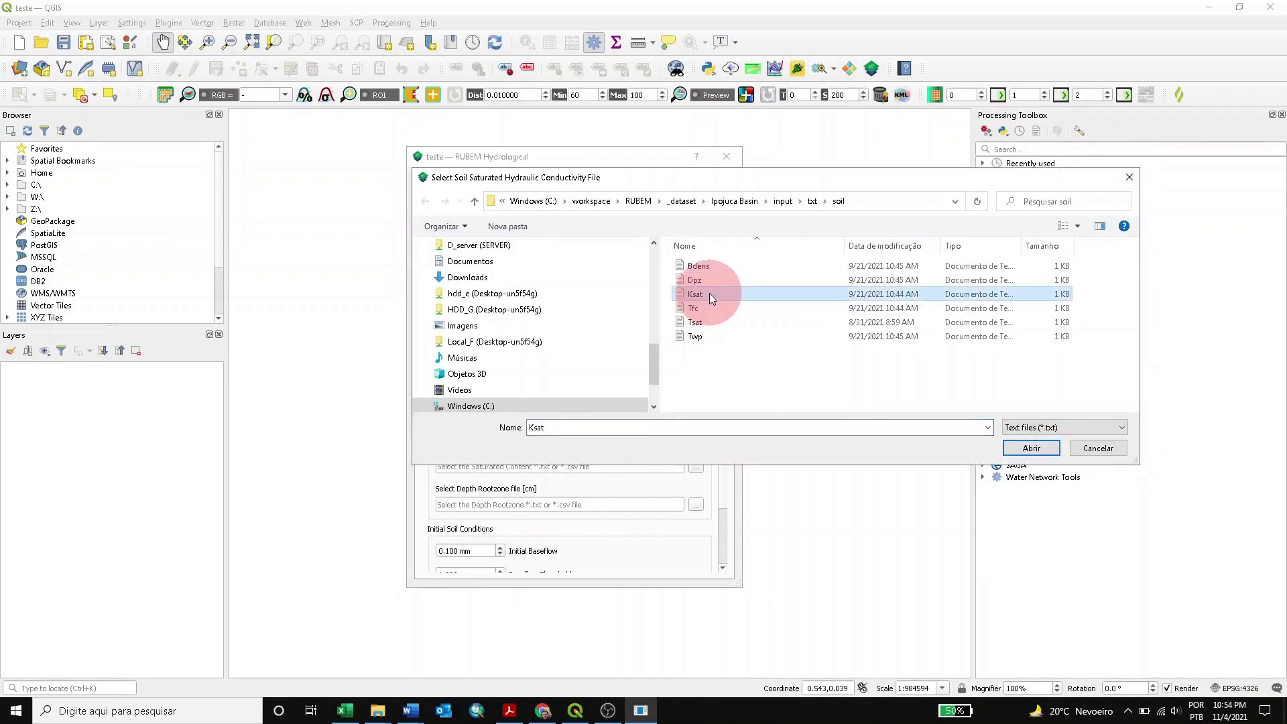
left_click(1032, 448)
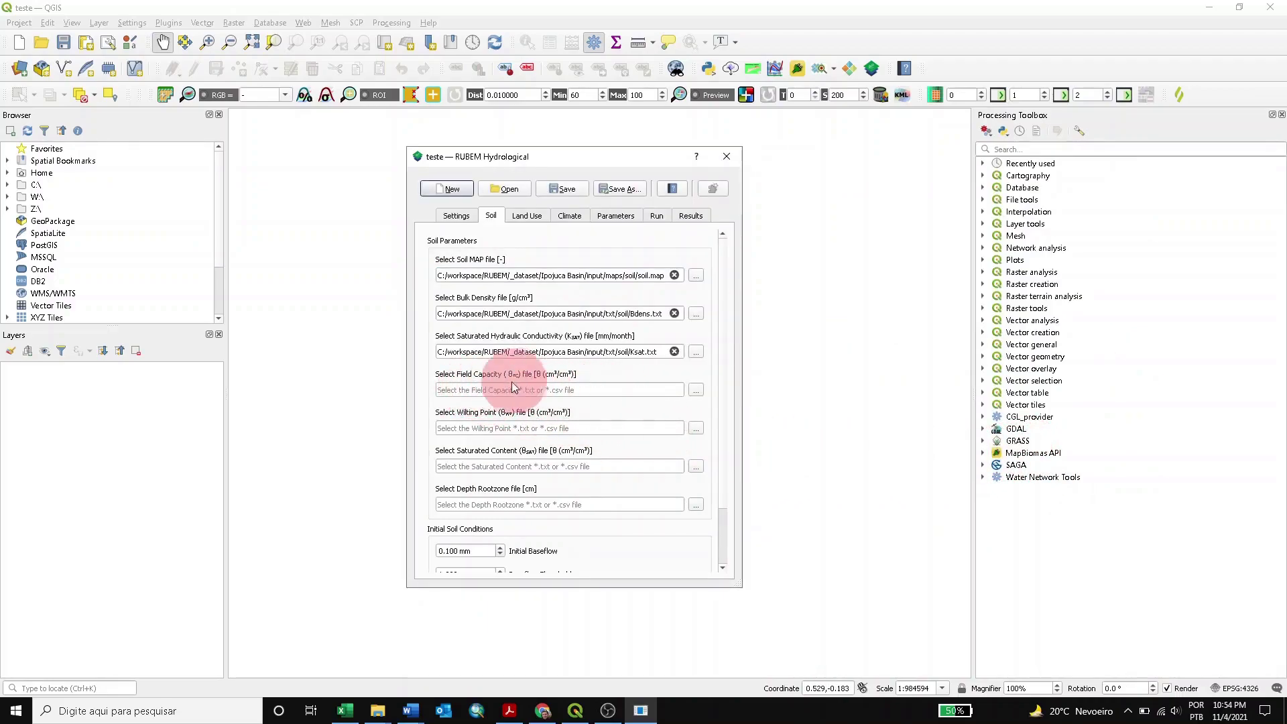
Step: Set the Field Capacity file to Tfc.txt and the Wilting Point file to Twp.txt, both from the input/txt/soil folder
left_click(696, 393)
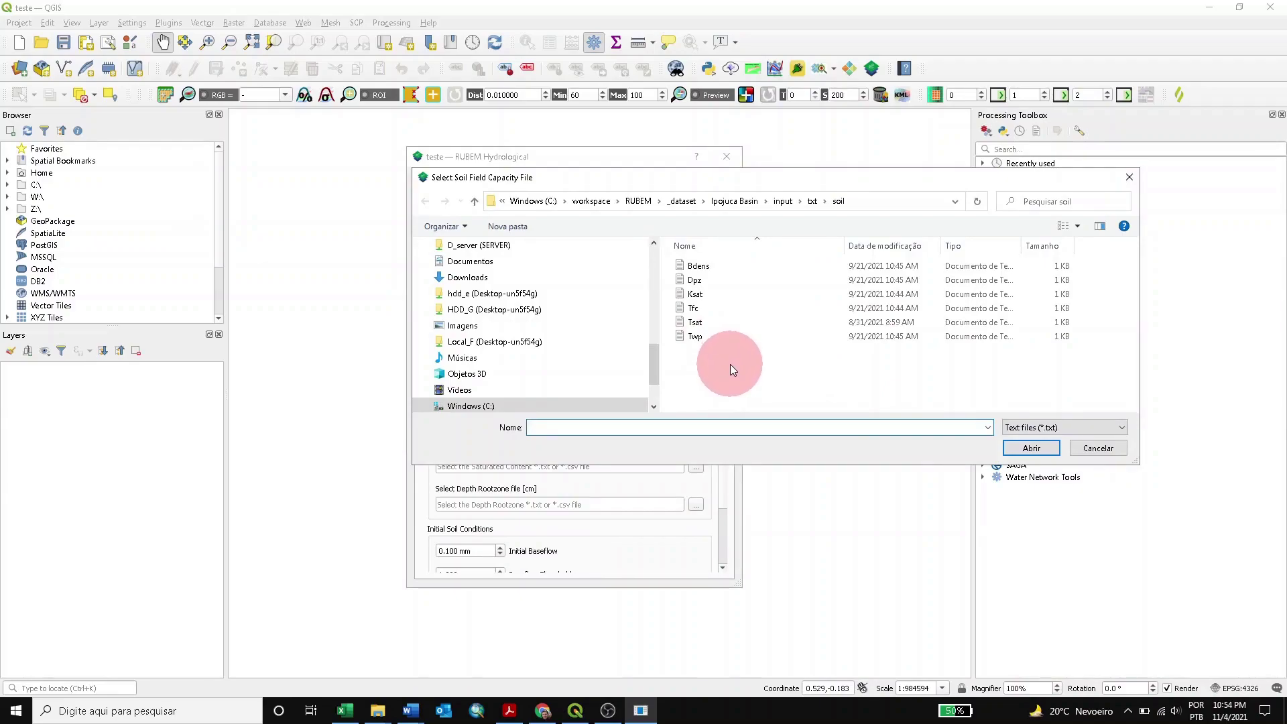
left_click(697, 309)
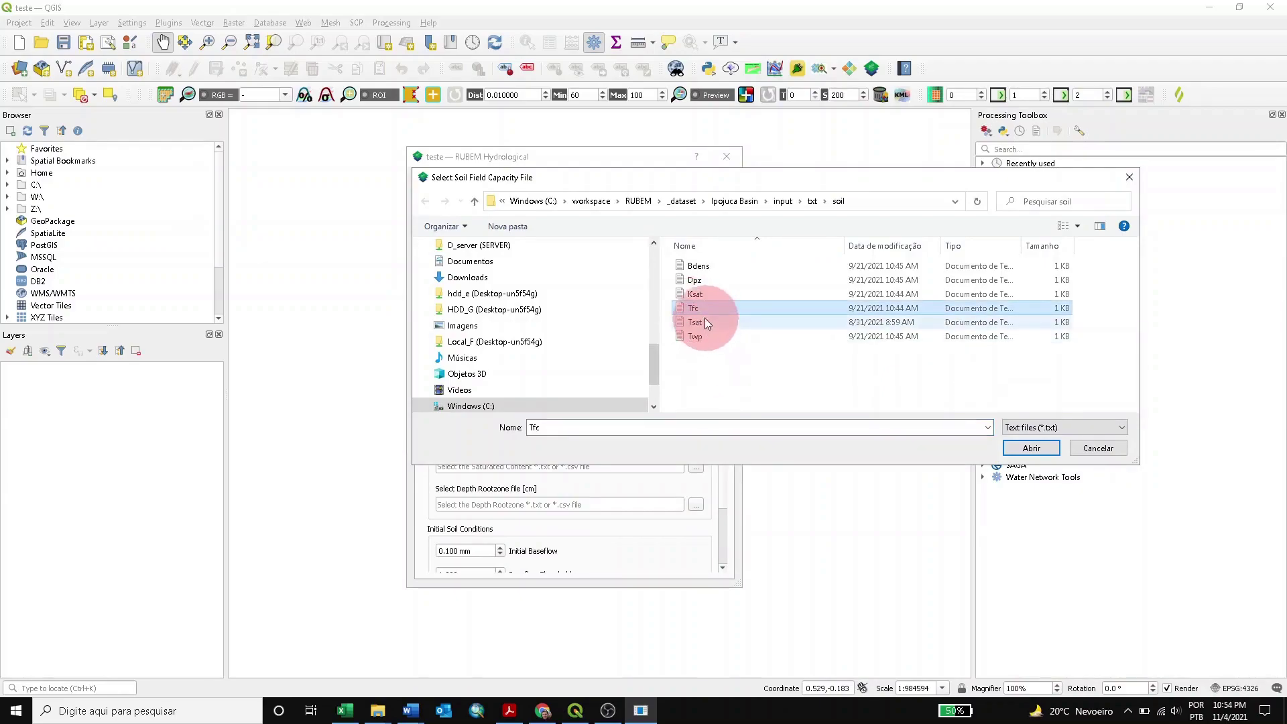
left_click(1044, 449)
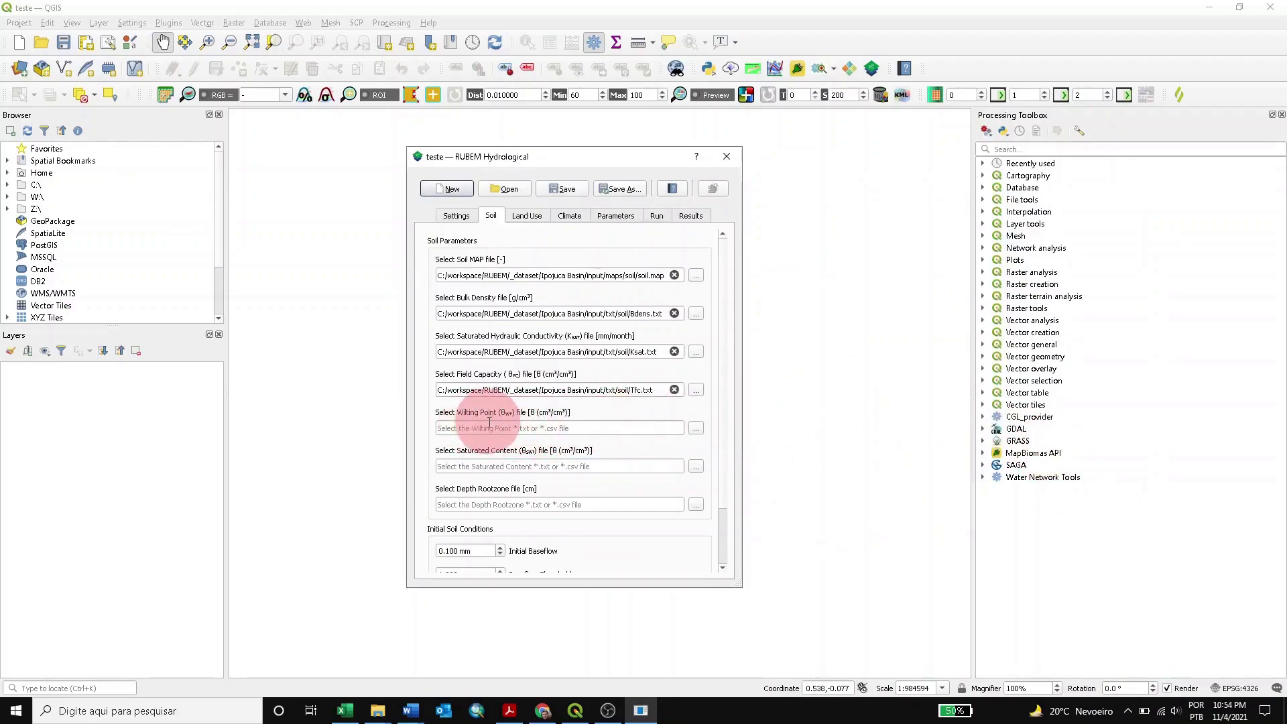
left_click(697, 432)
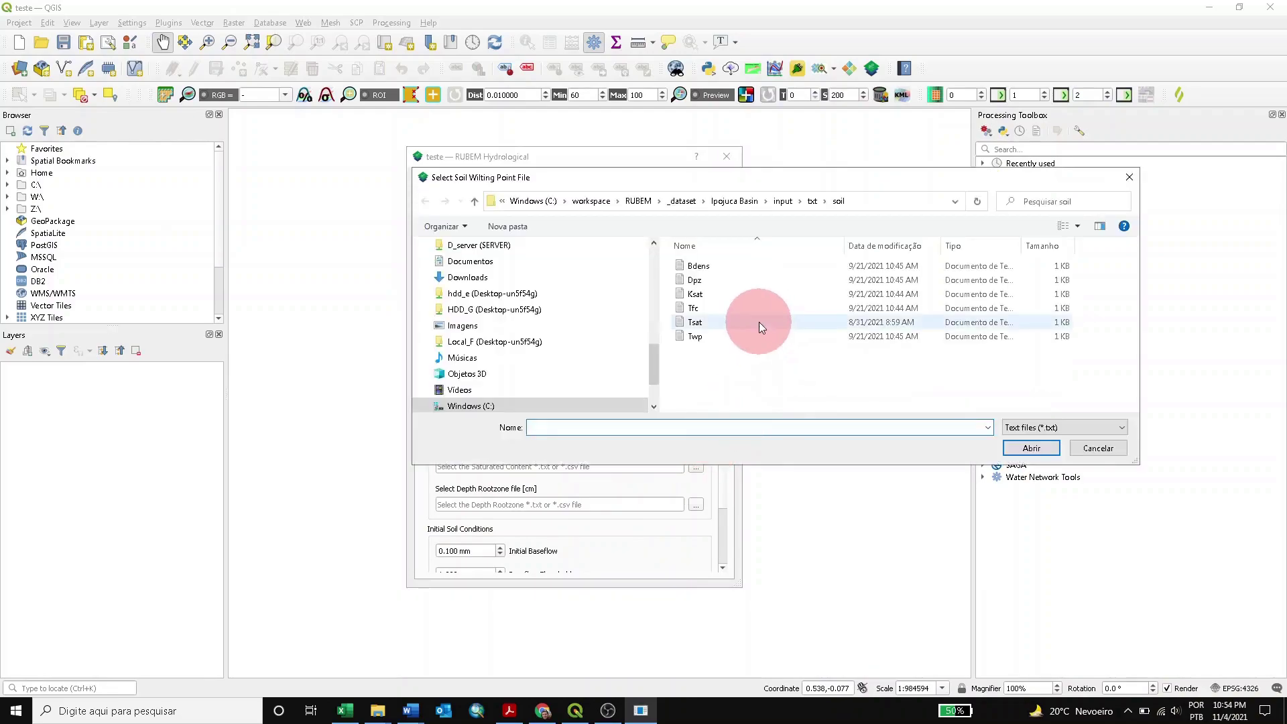
left_click(700, 340)
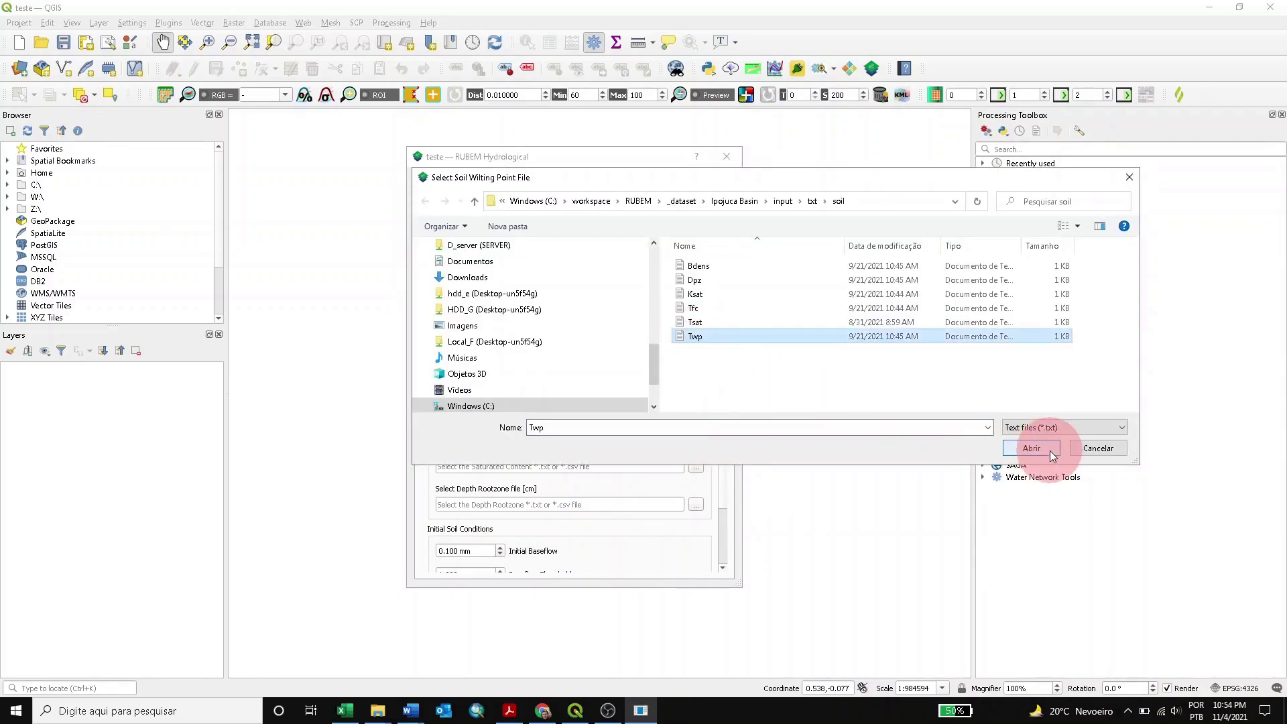
left_click(1033, 448)
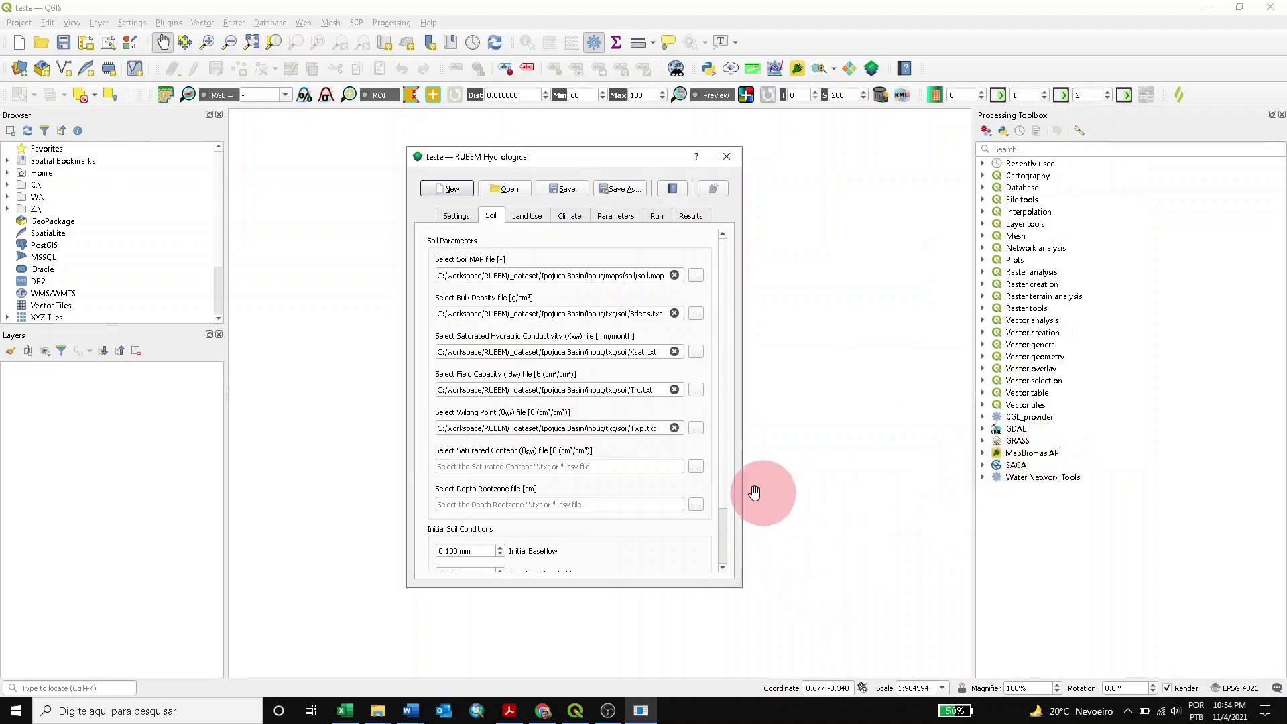
scroll(647, 465, "down", 1)
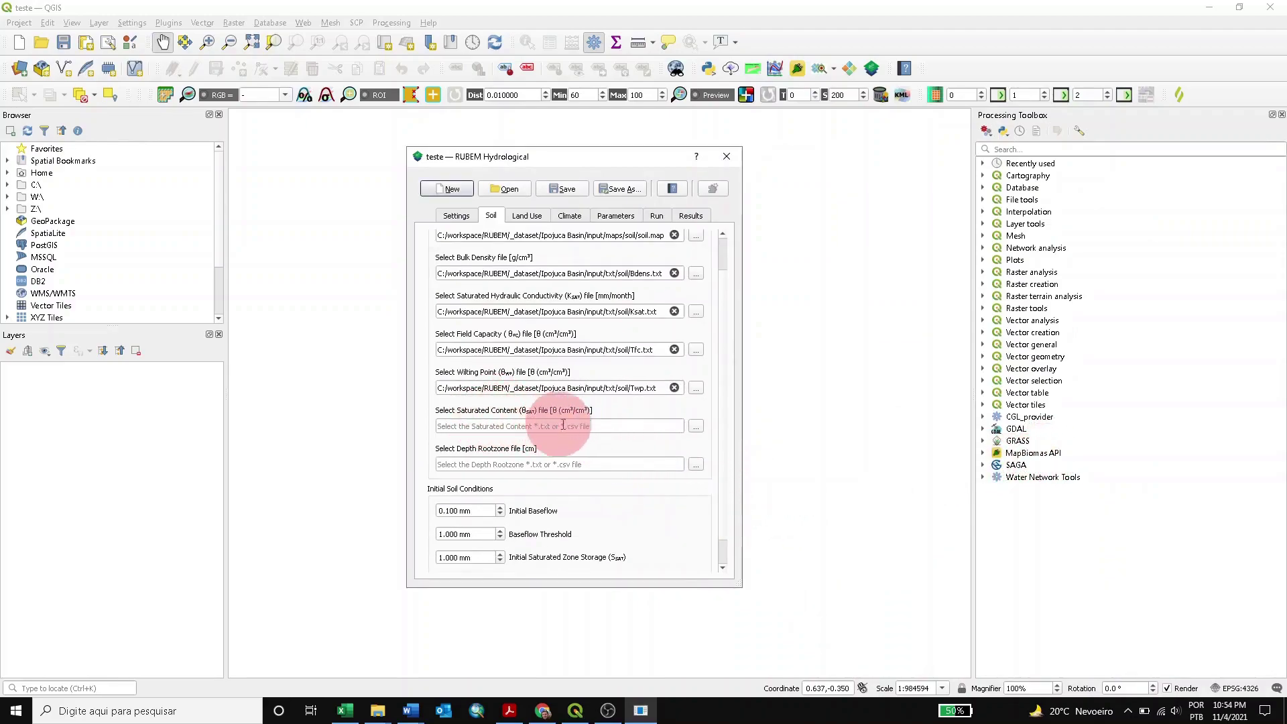
Step: Set the Saturated Content file to Tsat.txt and the Depth Rootzone file to Dpz.txt, both from the input/txt/soil folder
left_click(696, 427)
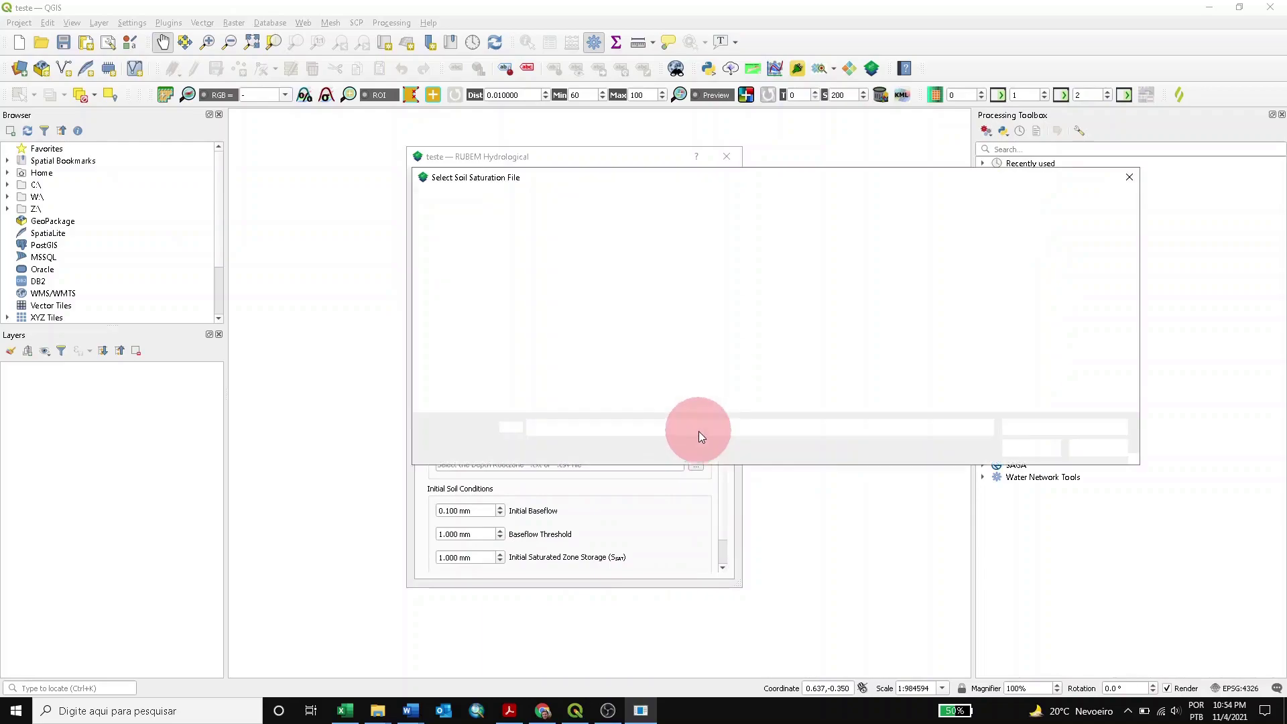
left_click(696, 322)
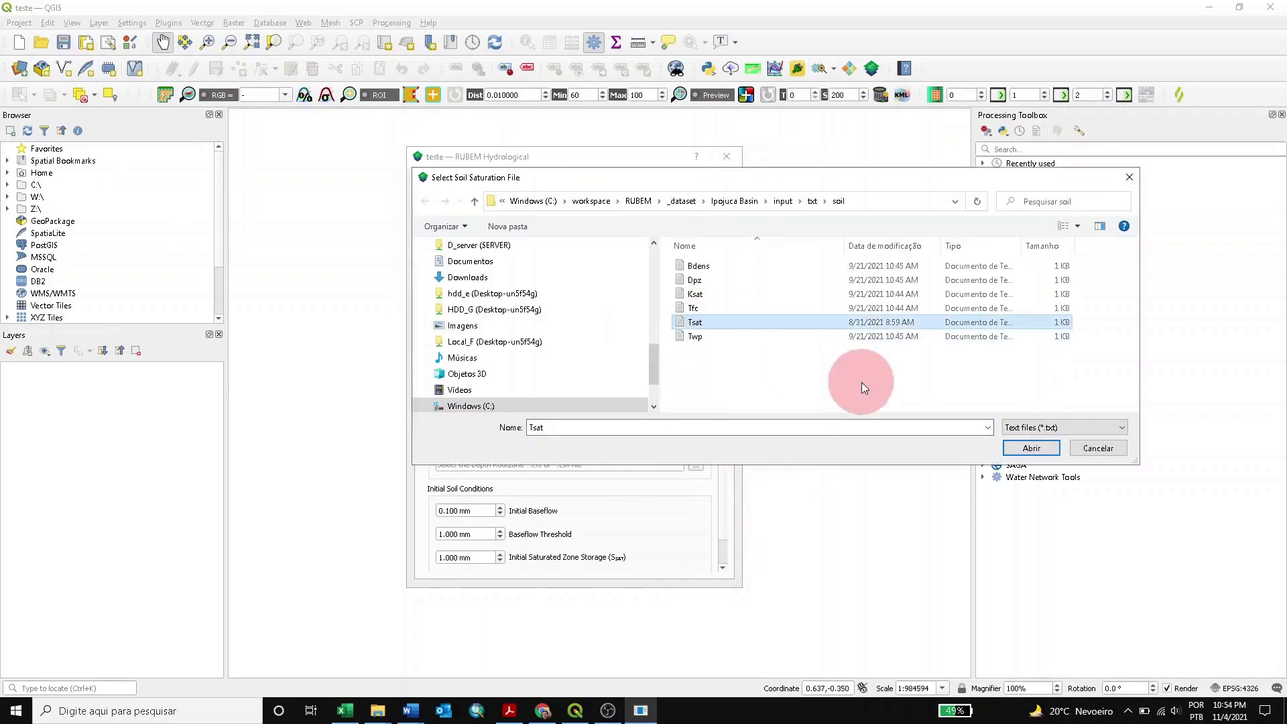
left_click(1033, 446)
scroll(665, 447, "down", 1)
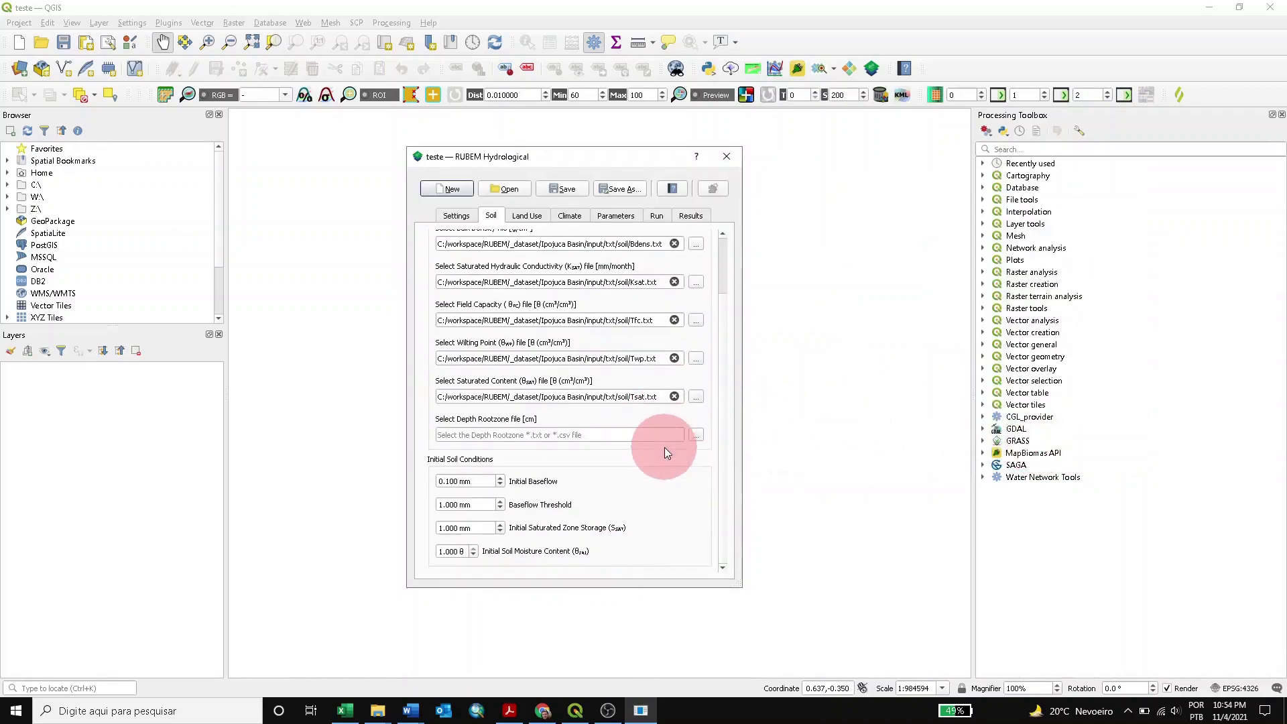
left_click(696, 435)
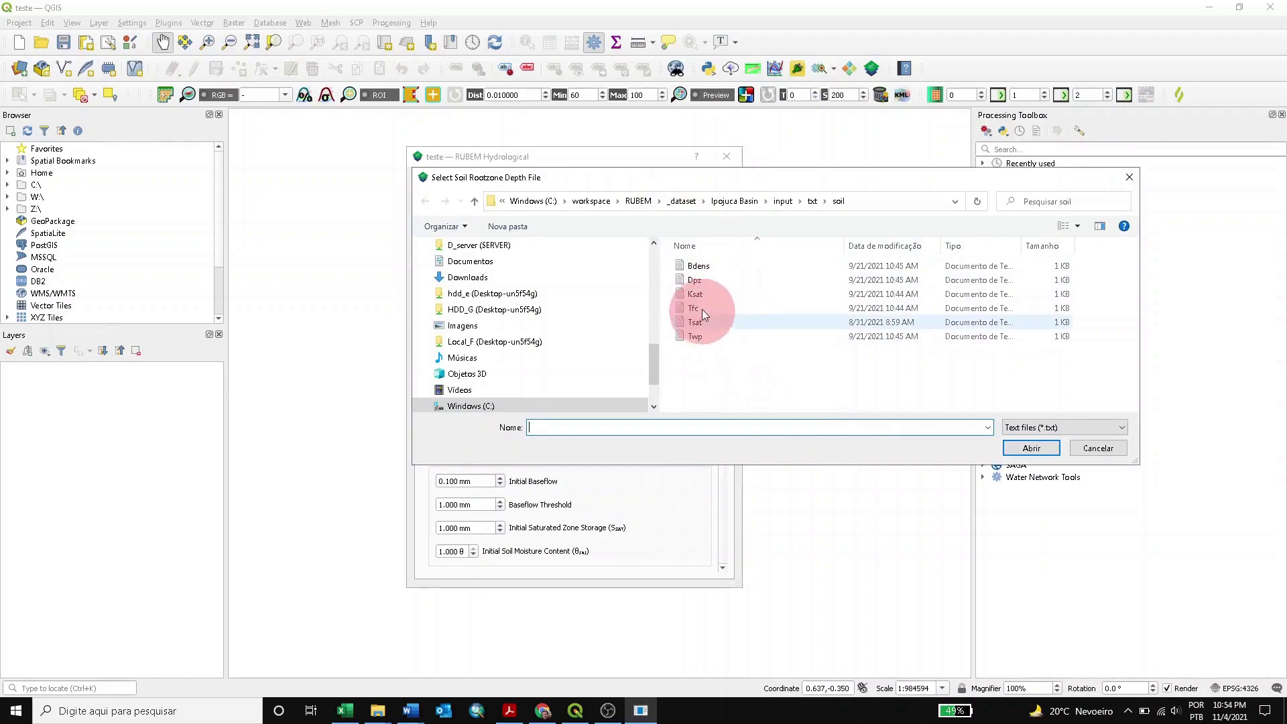
left_click(703, 281)
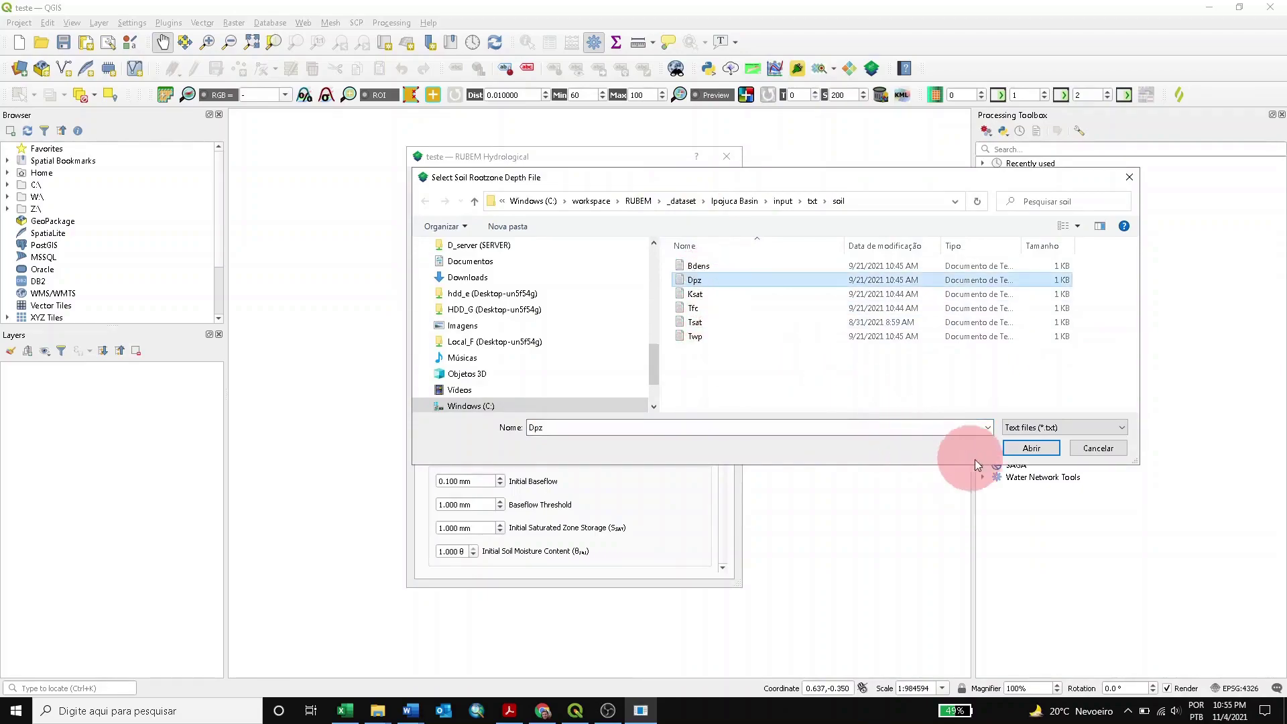
left_click(1031, 449)
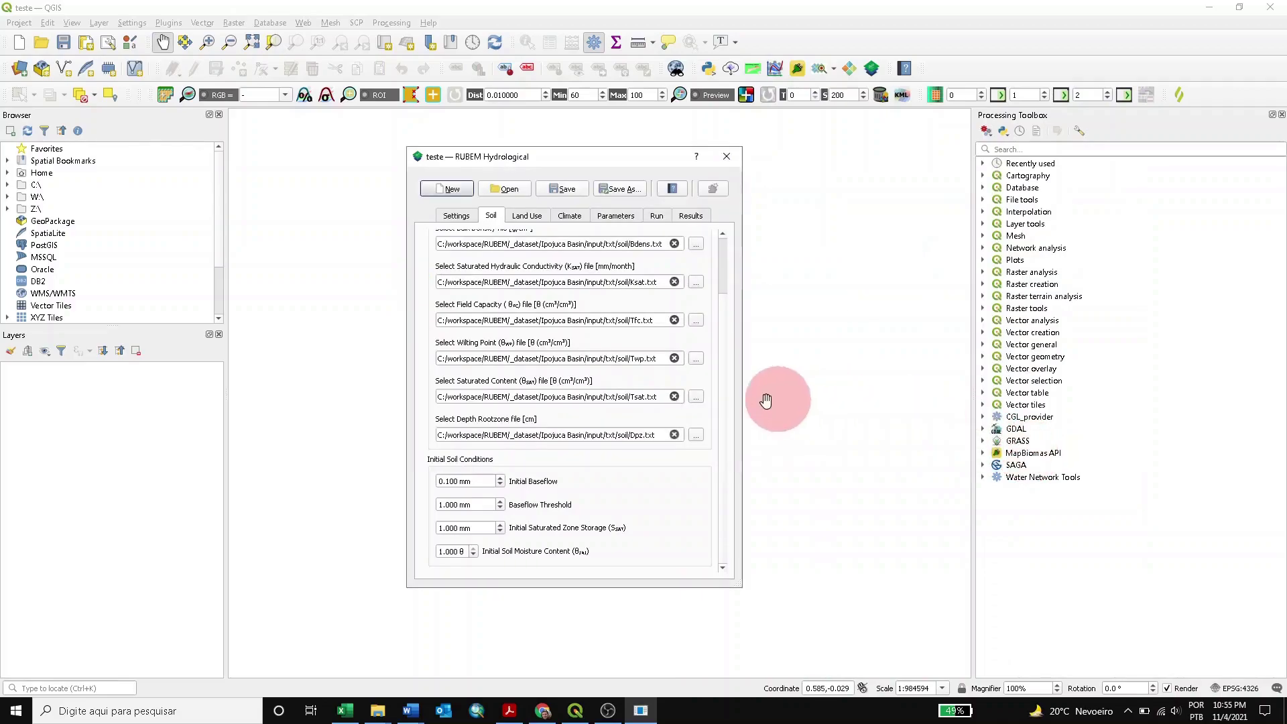
Step: Review the soil parameter files and initial soil conditions, and save the project
scroll(649, 399, "up", 2)
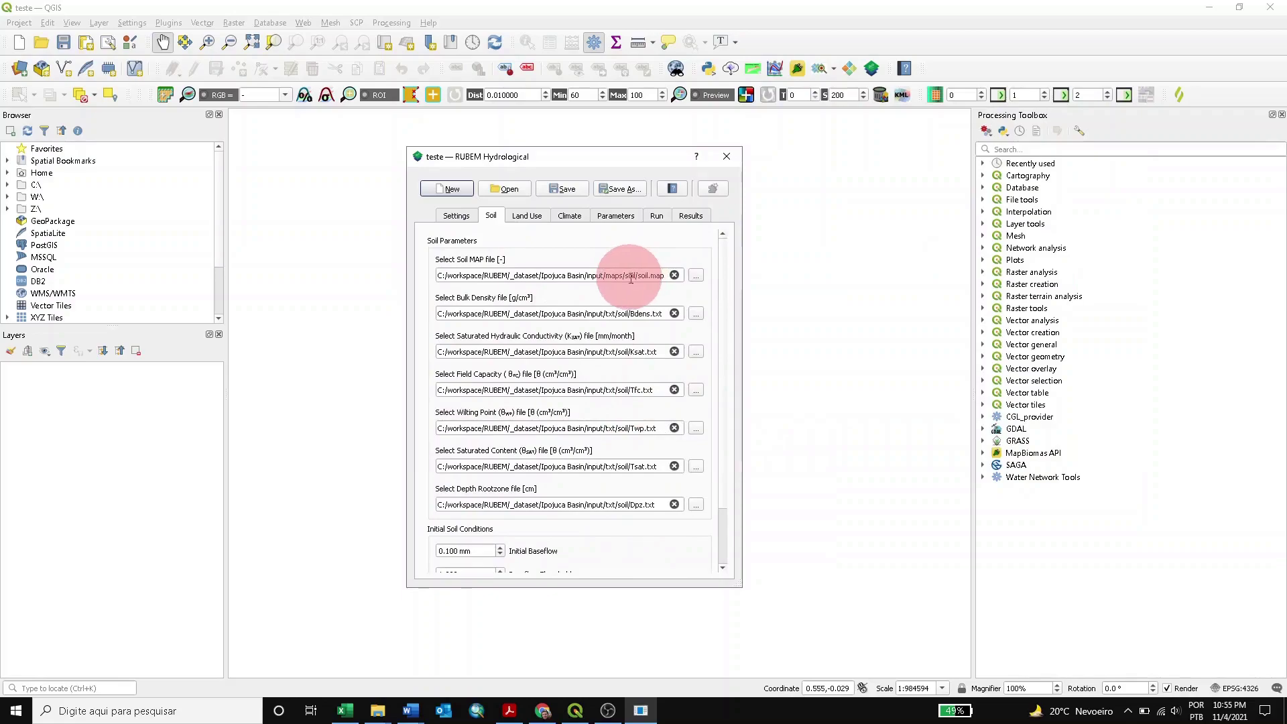
scroll(637, 320, "down", 2)
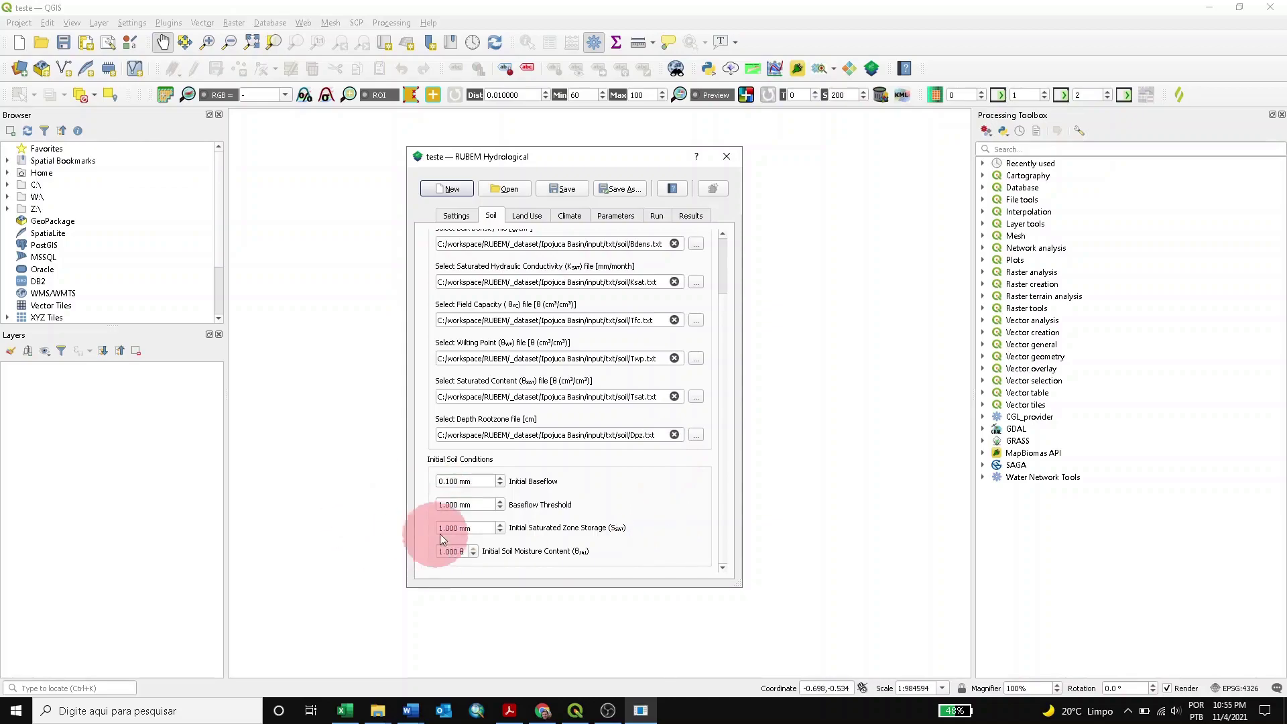
mouse_move(597, 511)
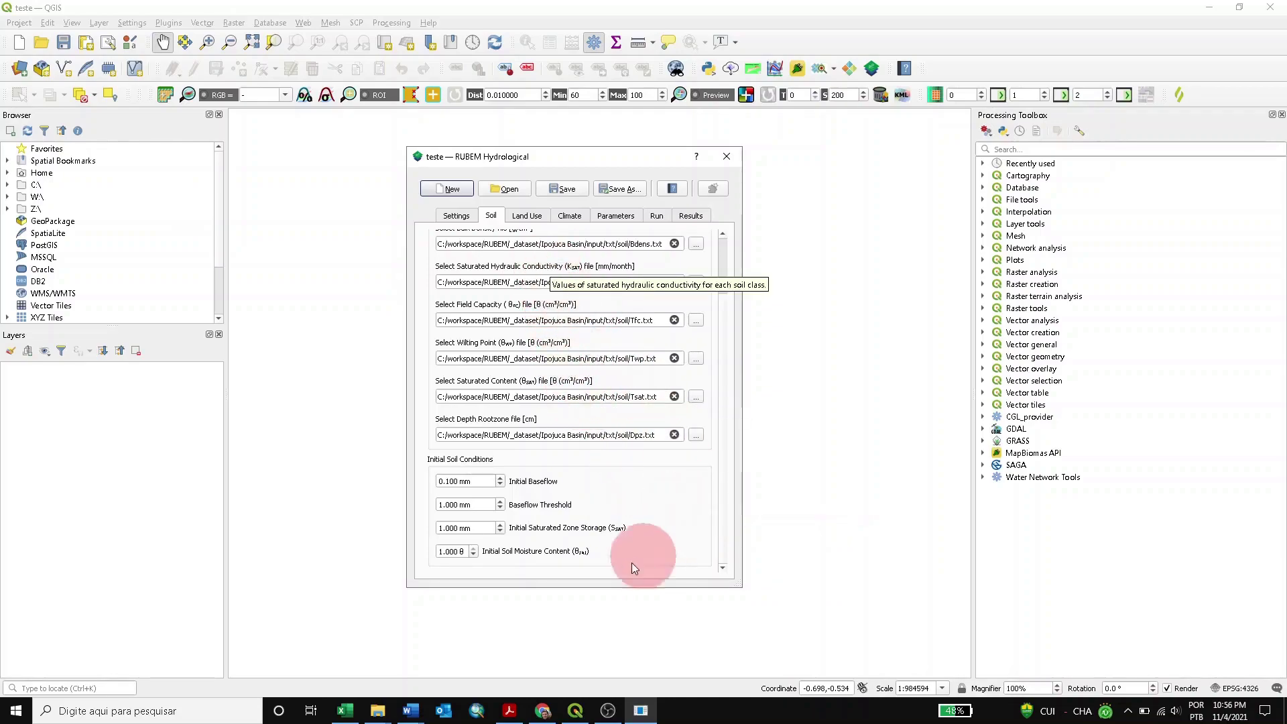
left_click(566, 190)
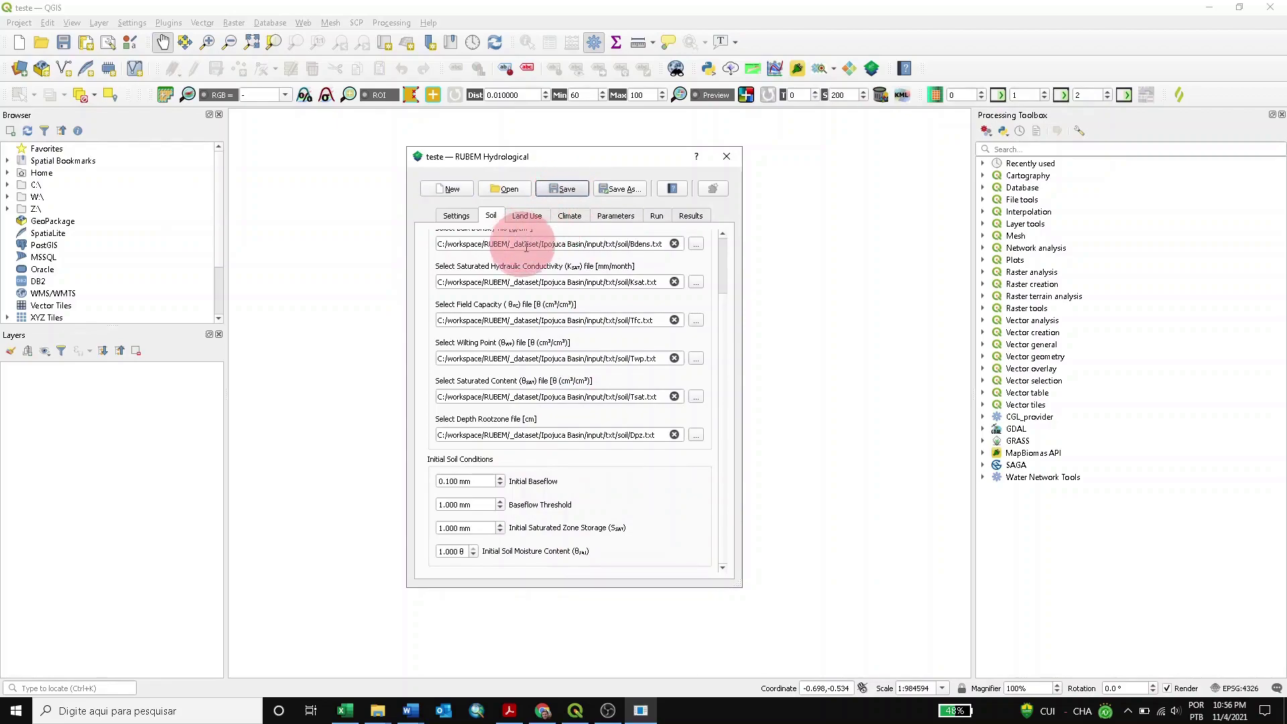
left_click_drag(724, 354, 718, 266)
left_click(609, 253)
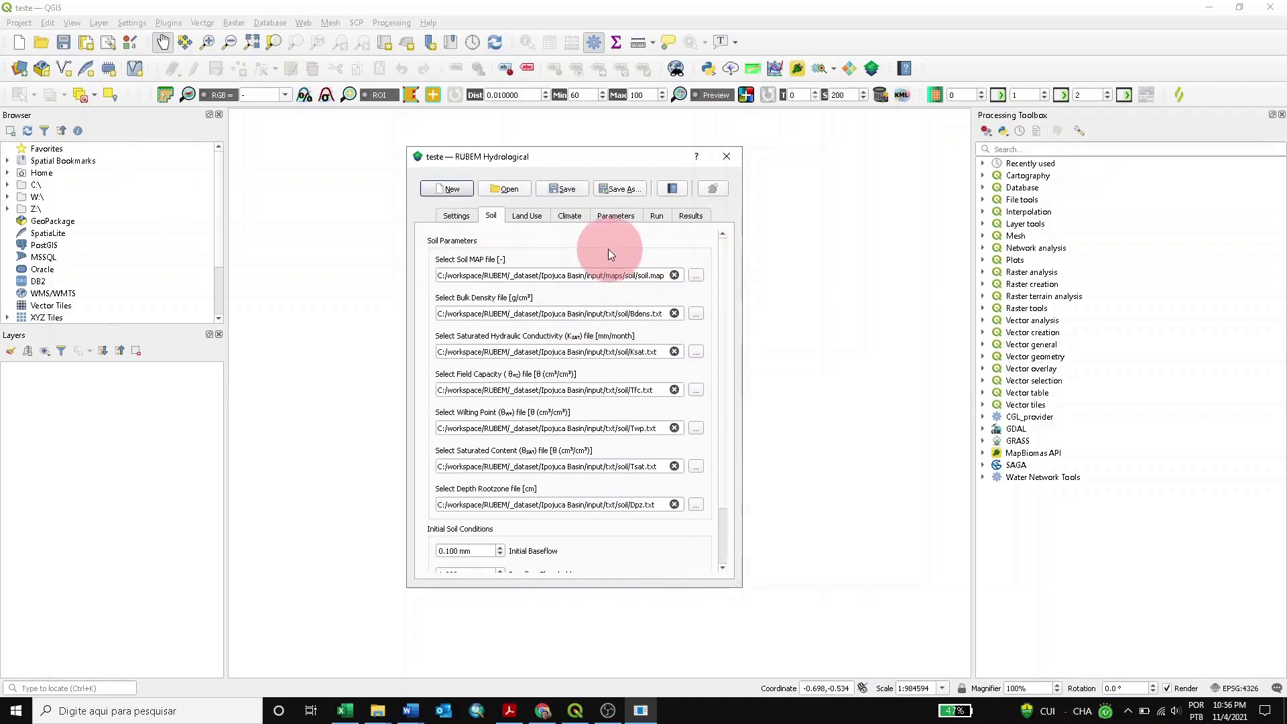
Step: Set the Land Use map series to cov00000.001 from the input/maps/landuse folder
left_click(529, 216)
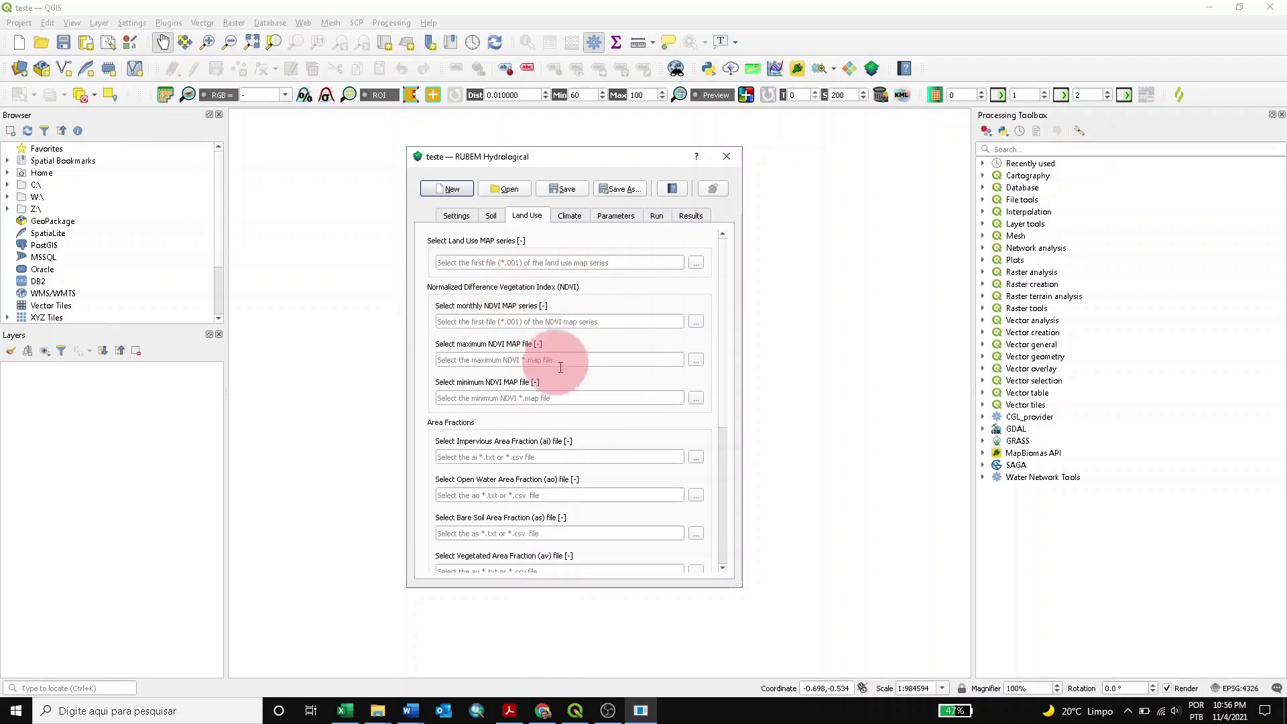
scroll(570, 396, "down", 1)
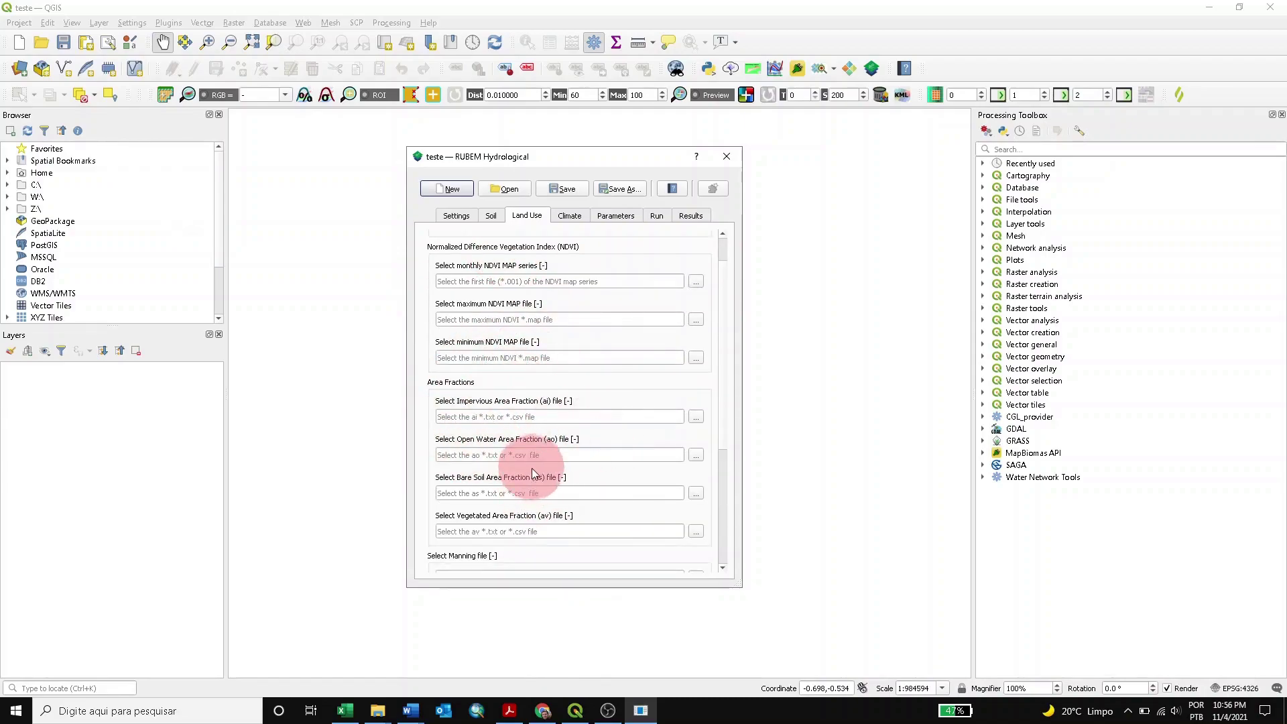
scroll(516, 442, "down", 1)
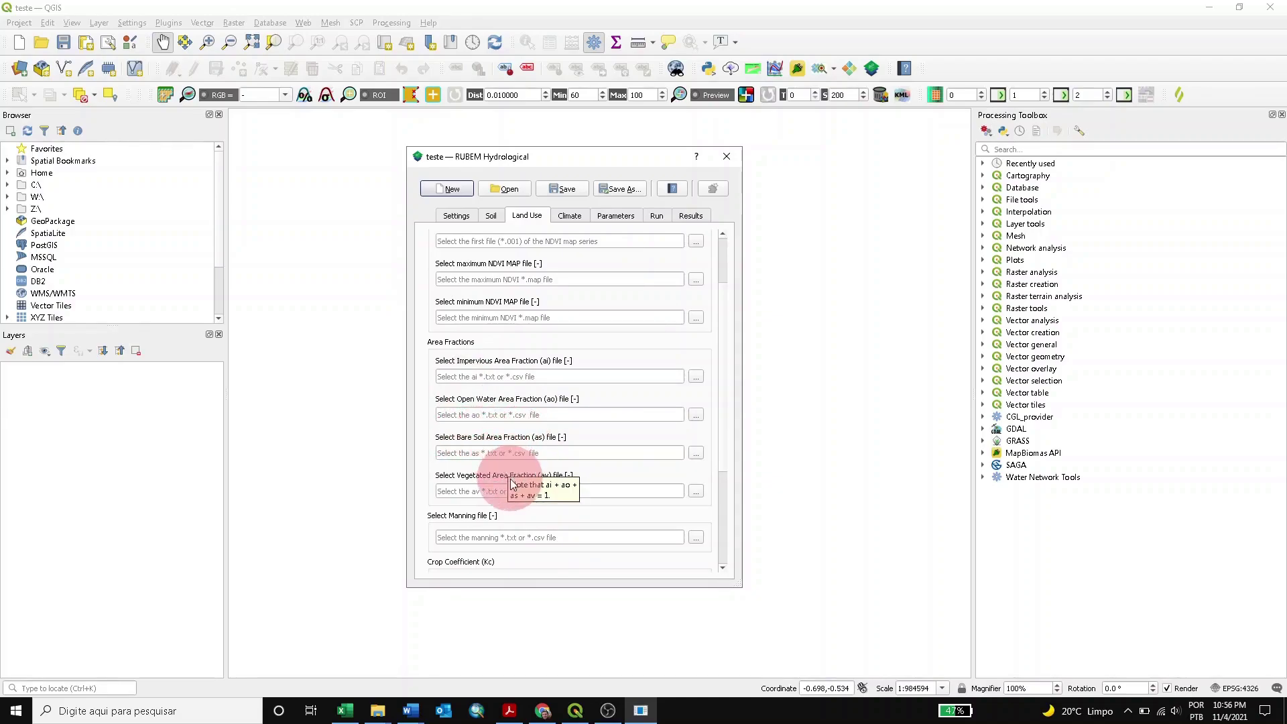
scroll(543, 498, "down", 1)
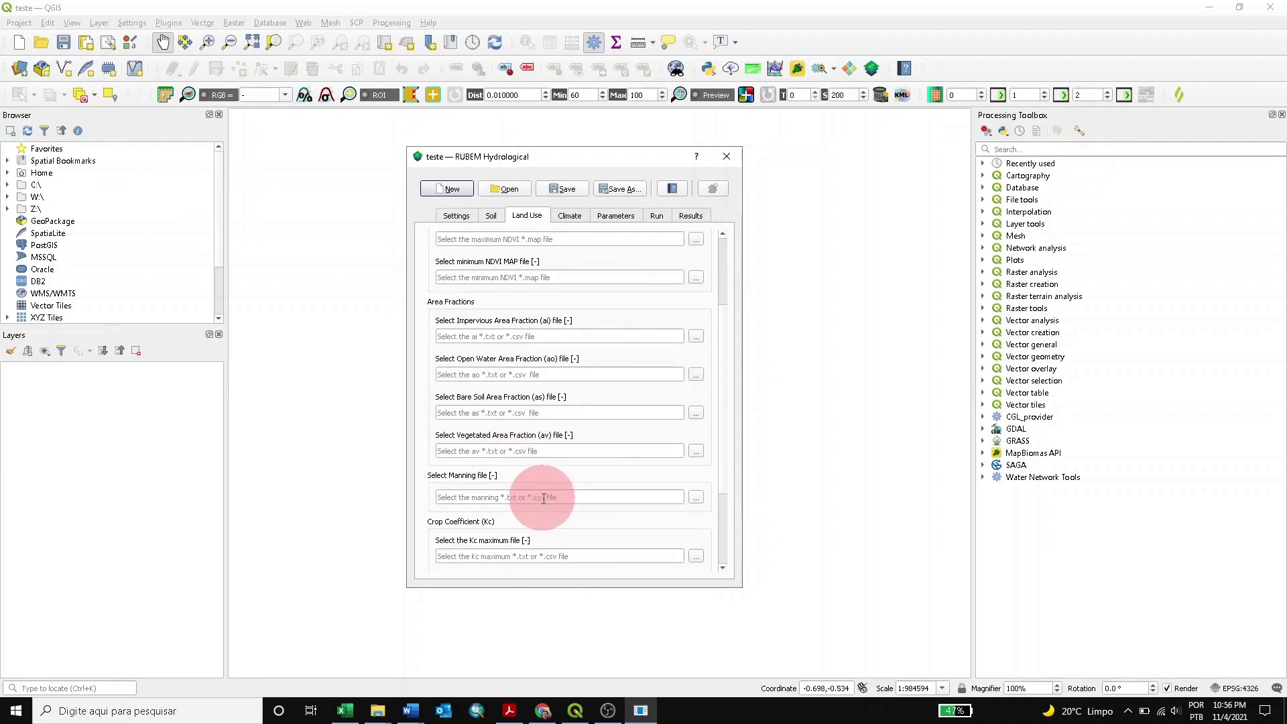
scroll(548, 505, "up", 3)
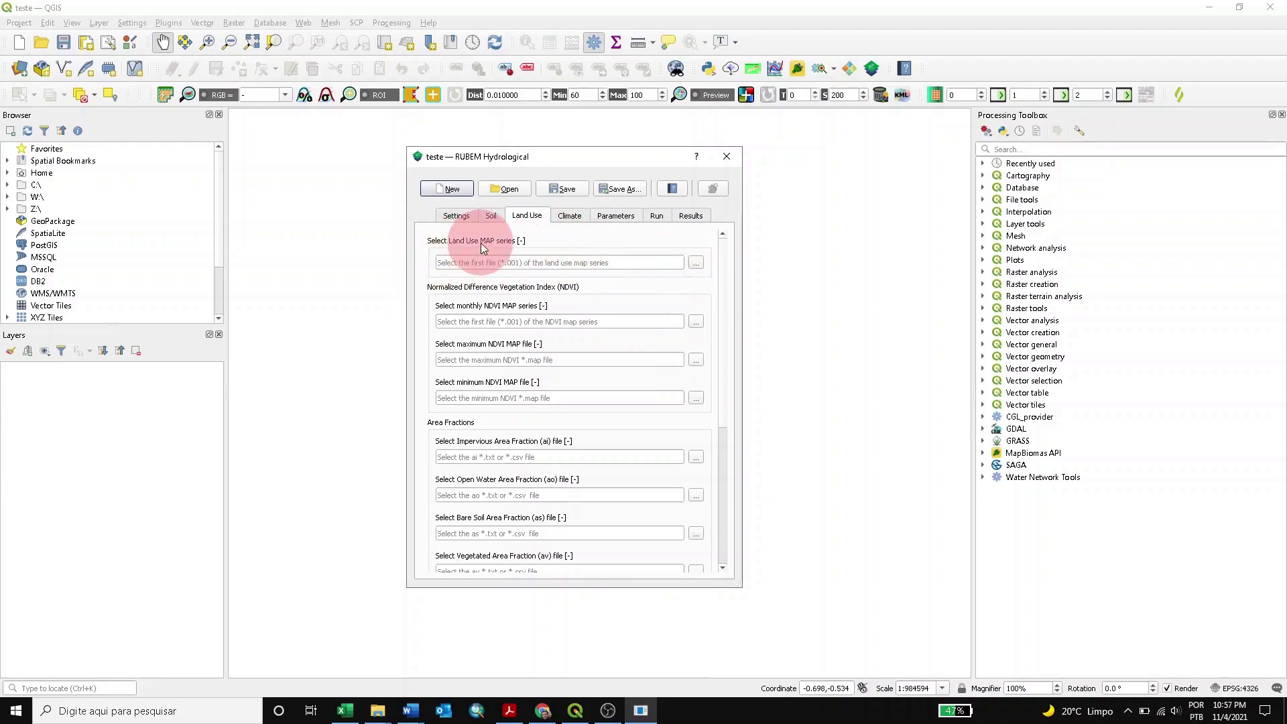
left_click(696, 263)
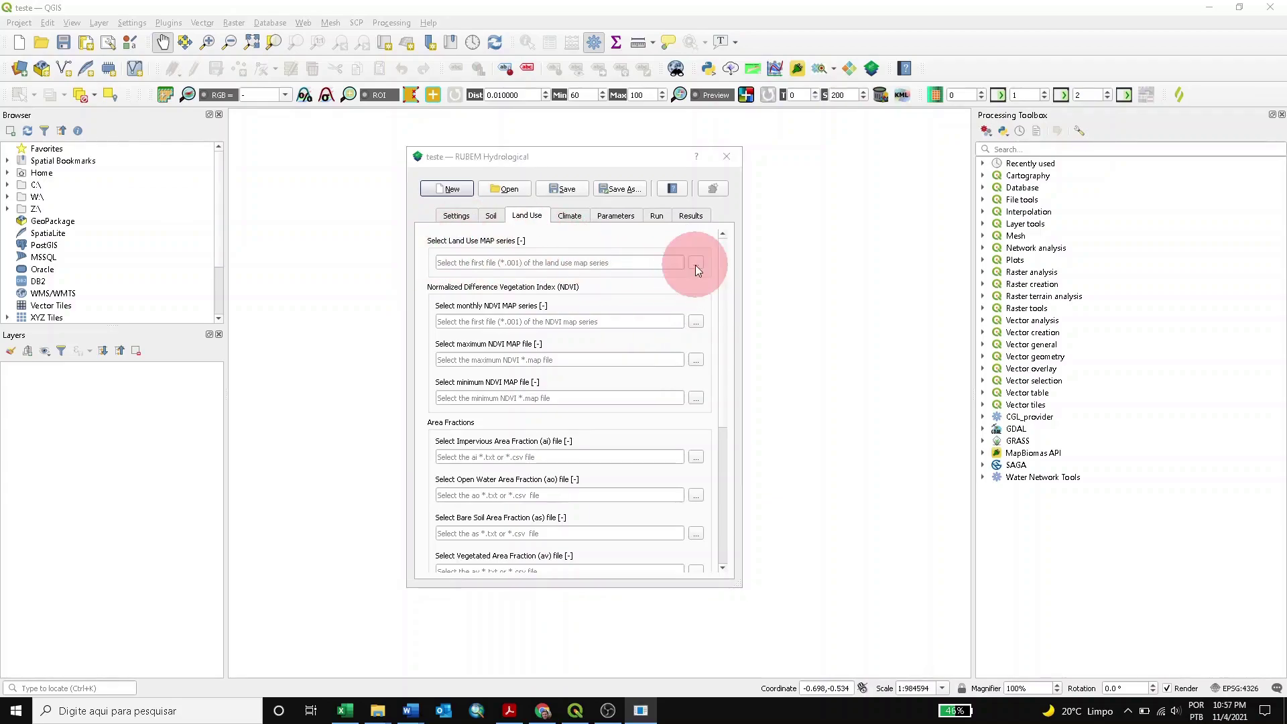
left_click(781, 202)
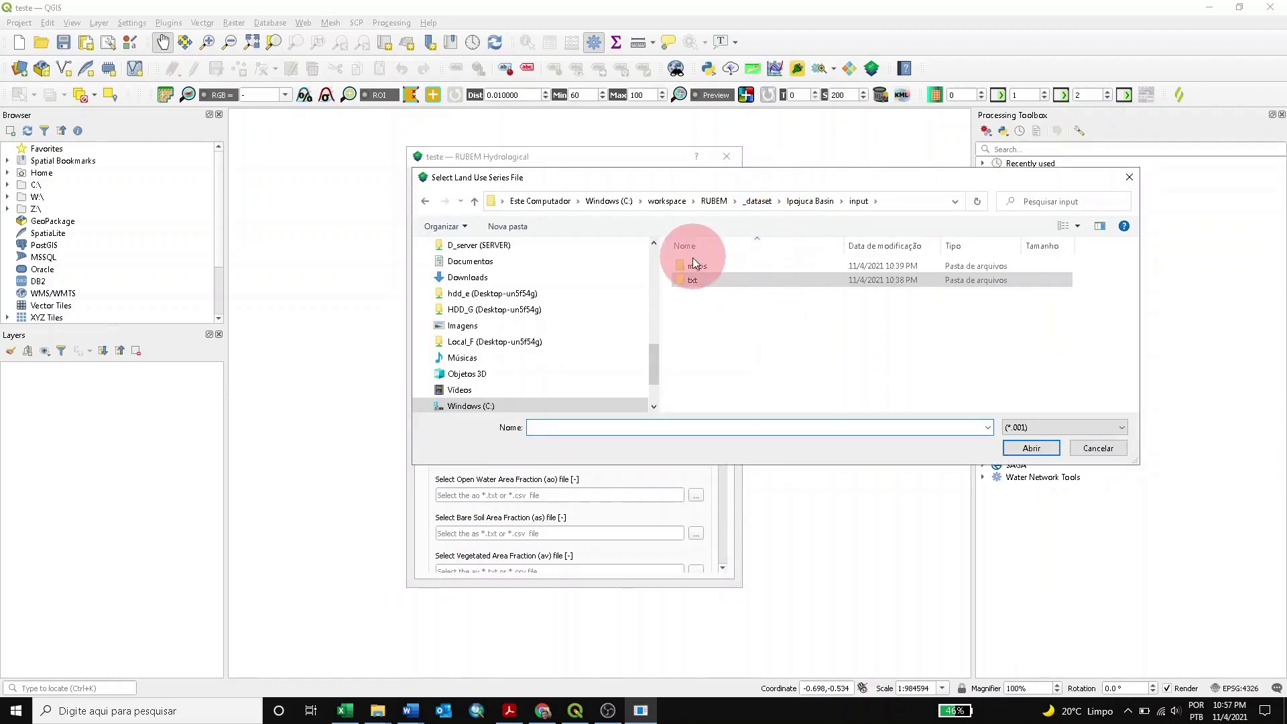
double_click(696, 265)
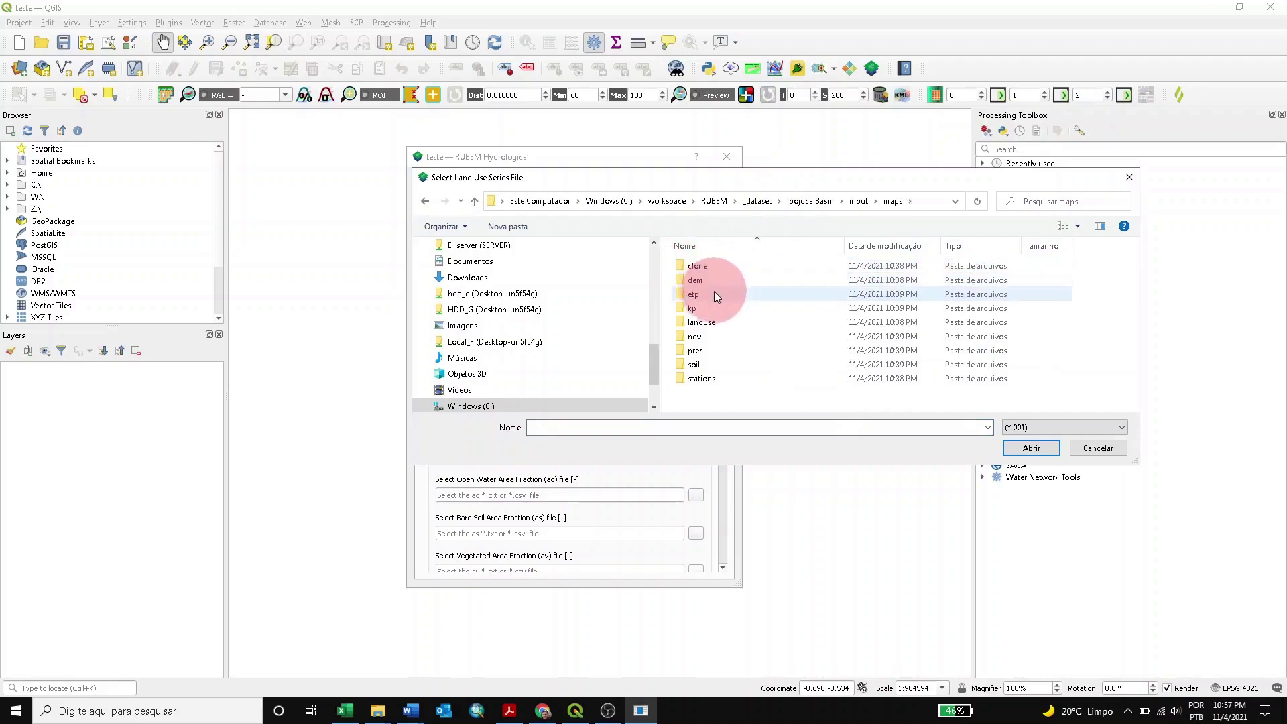
left_click(701, 325)
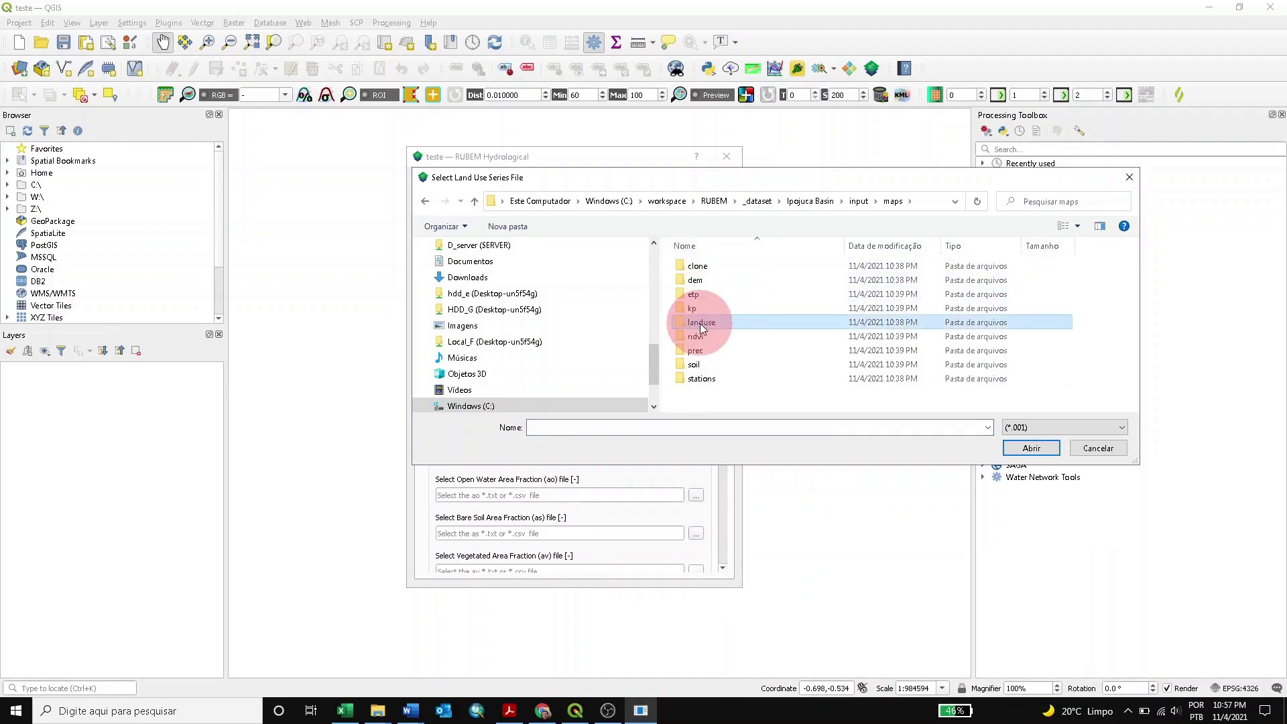
double_click(702, 323)
left_click(707, 265)
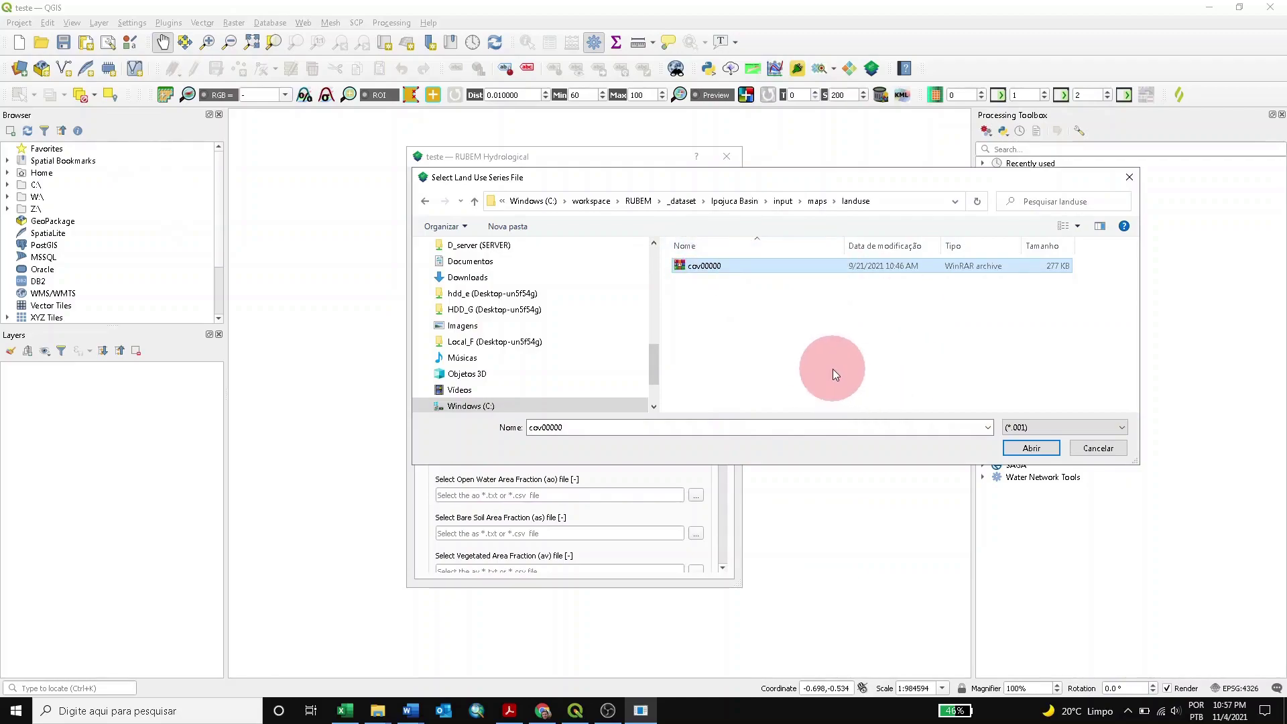
left_click(1048, 452)
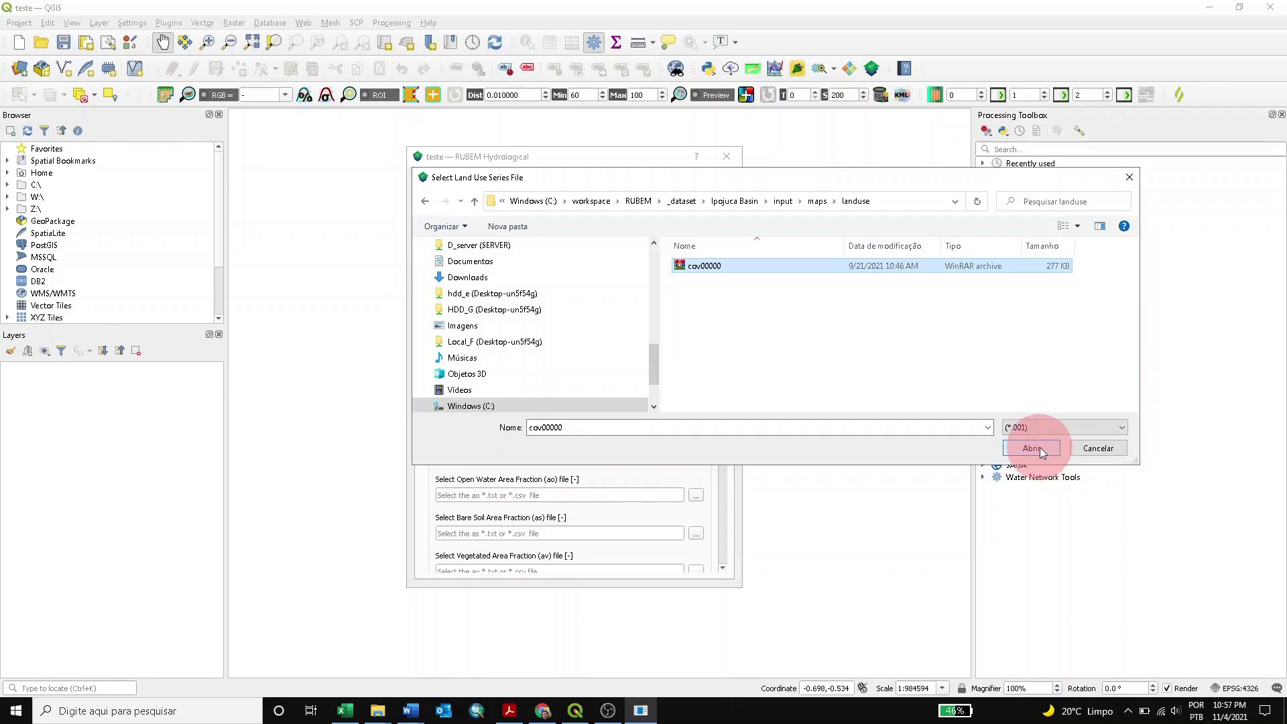
left_click(1033, 448)
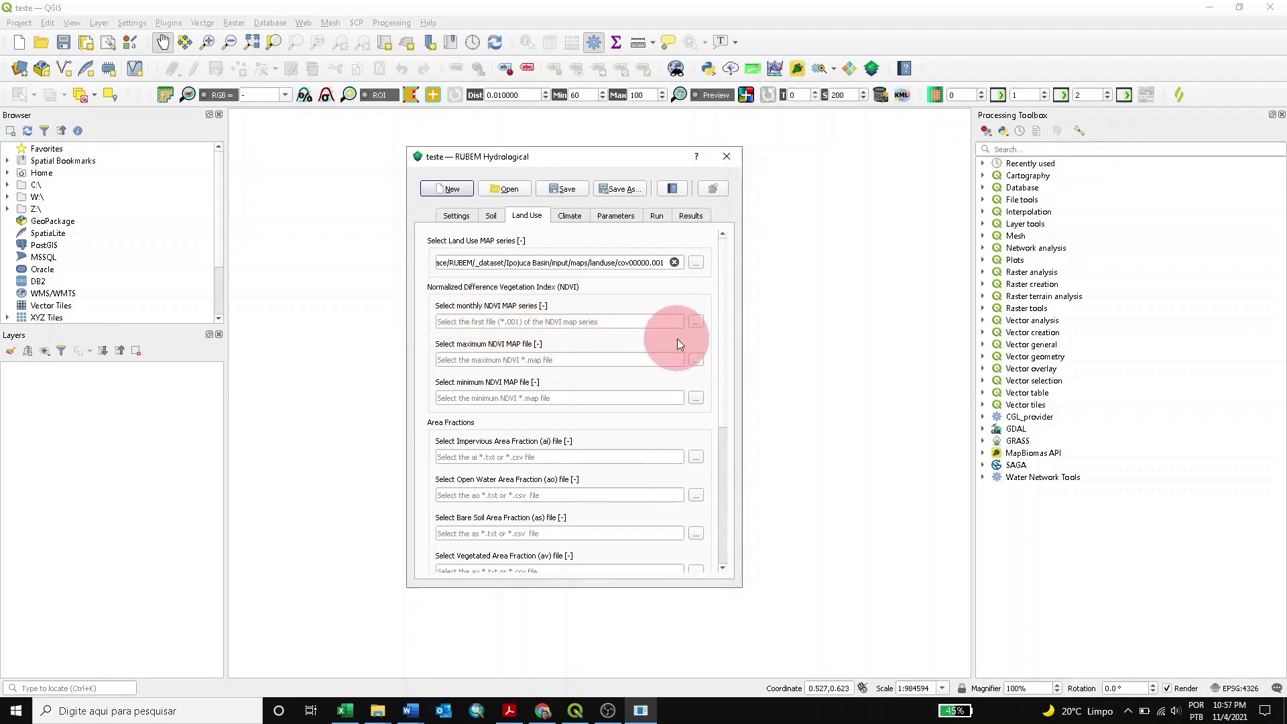
Step: Set the monthly NDVI map series to ndvi0000.001 from the input/maps/ndvi folder
left_click(696, 322)
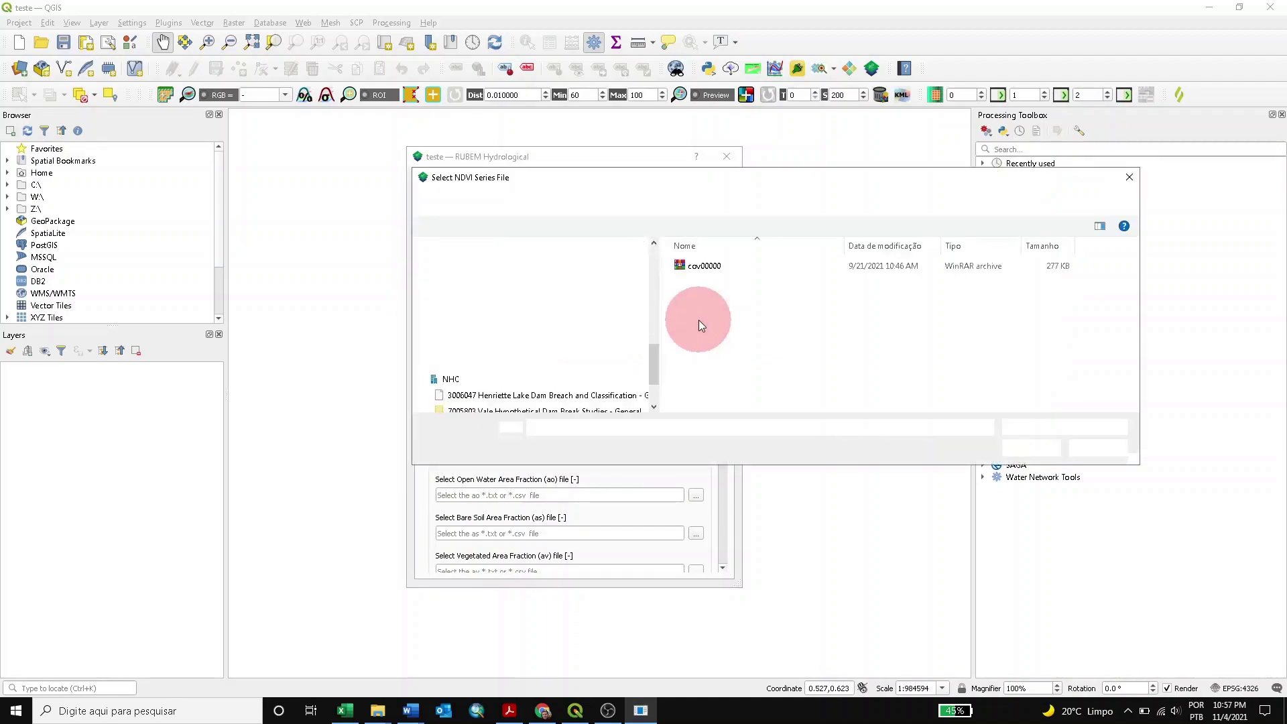
left_click(824, 203)
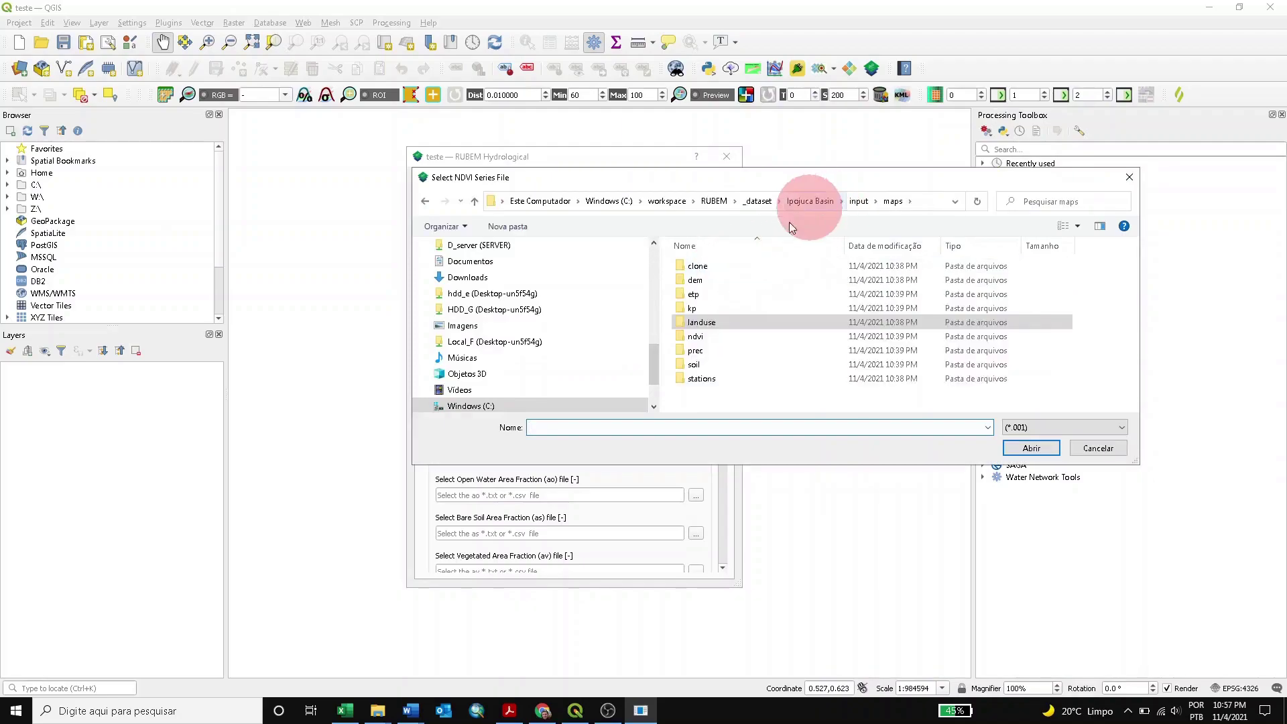
left_click(689, 331)
double_click(691, 338)
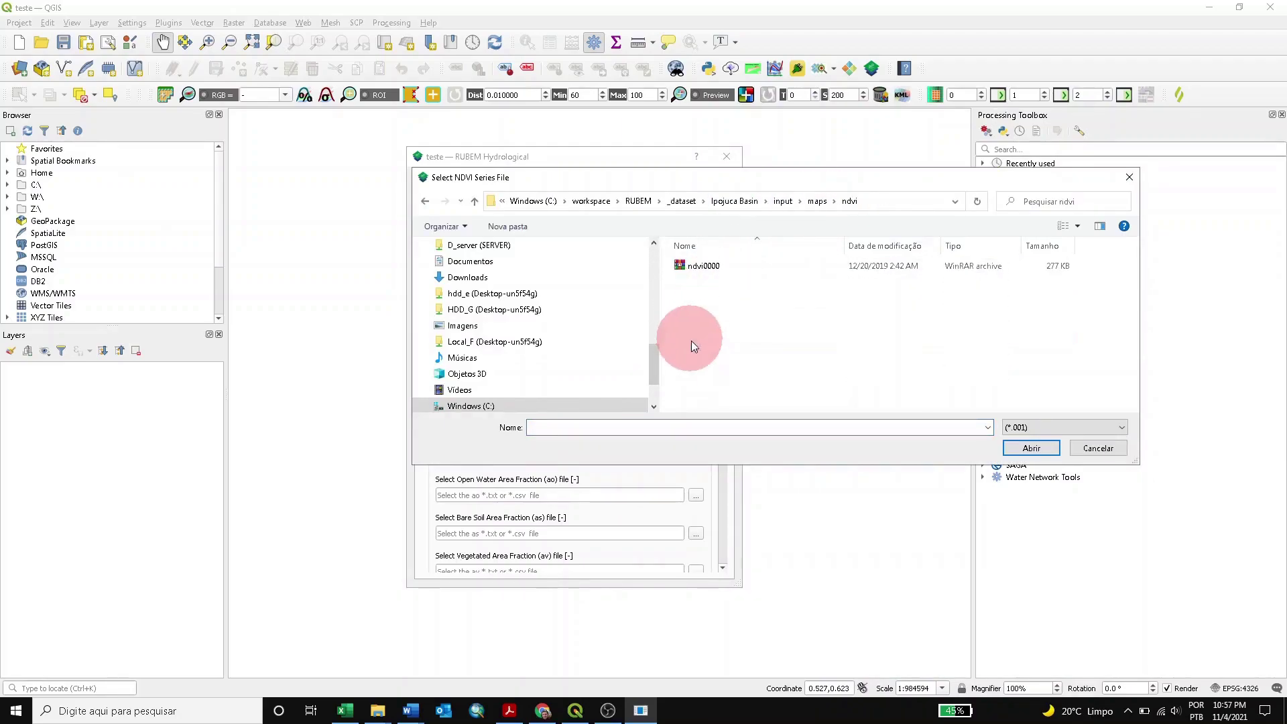
left_click(703, 265)
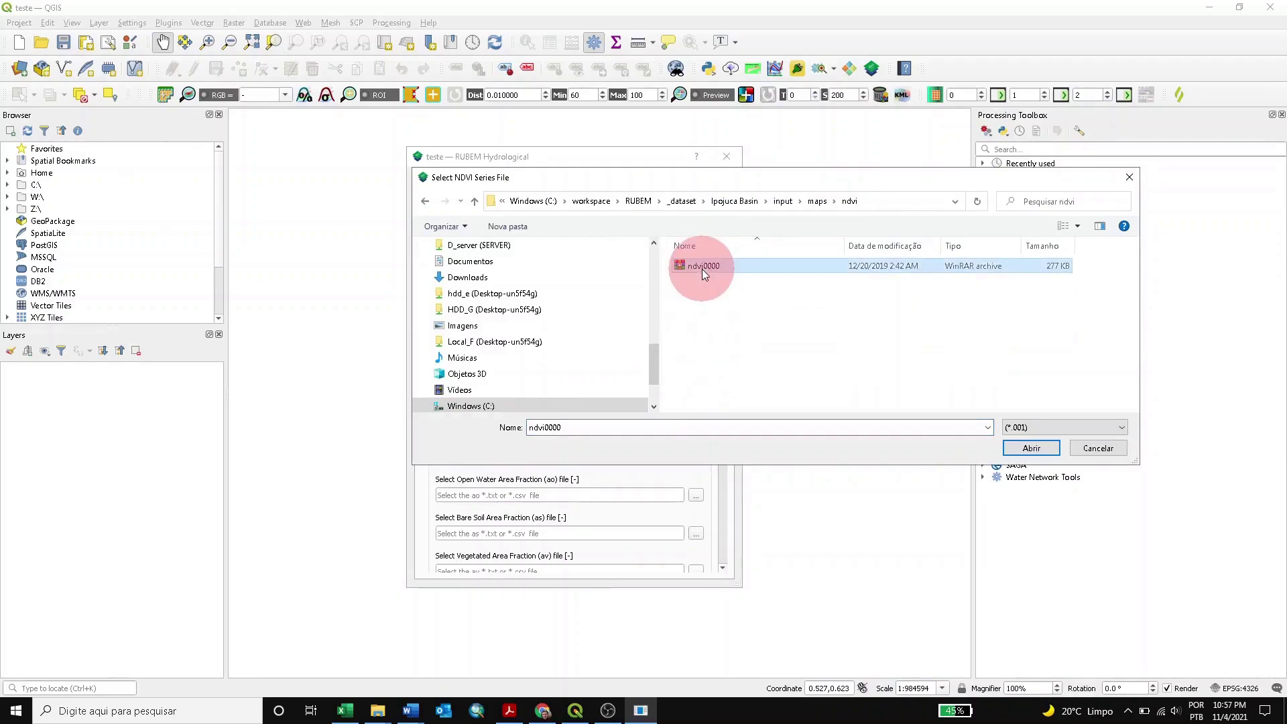
left_click(1058, 444)
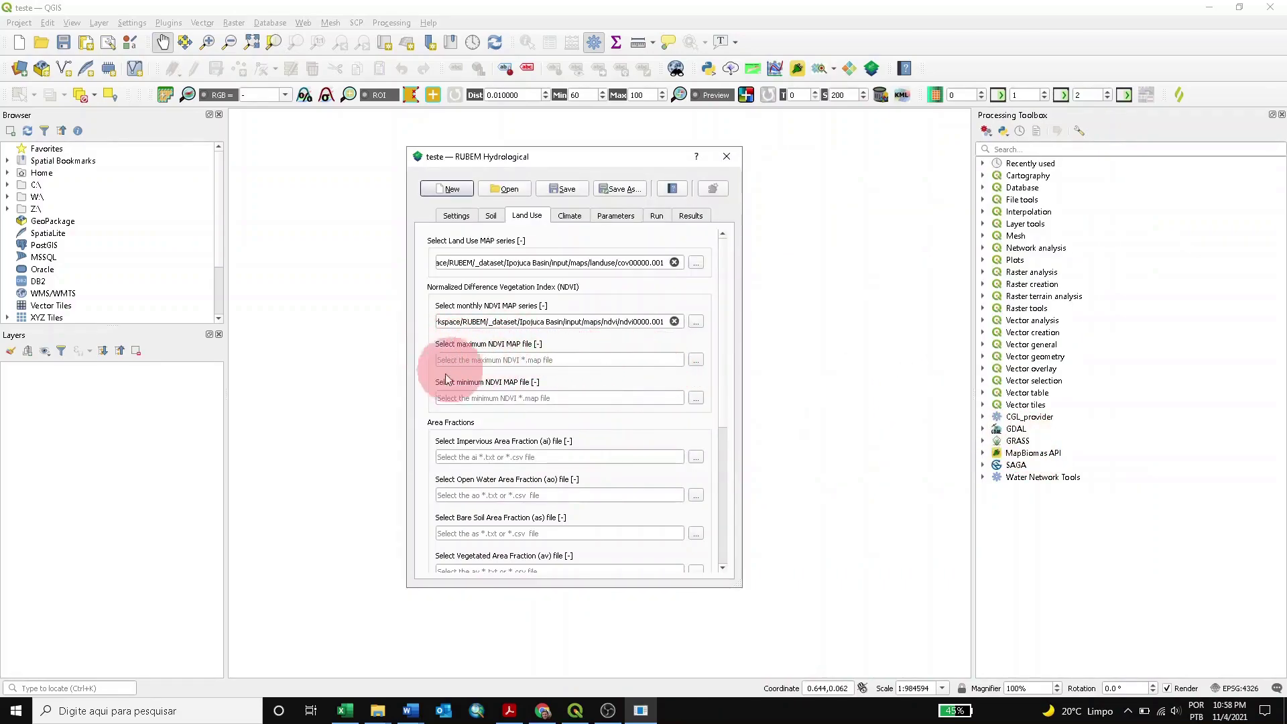
Step: Set the maximum NDVI map to ndvi_max.map and the minimum NDVI map to ndvi_min.map, both from the input/maps/ndvi folder
left_click(697, 360)
left_click(712, 266)
left_click(1032, 449)
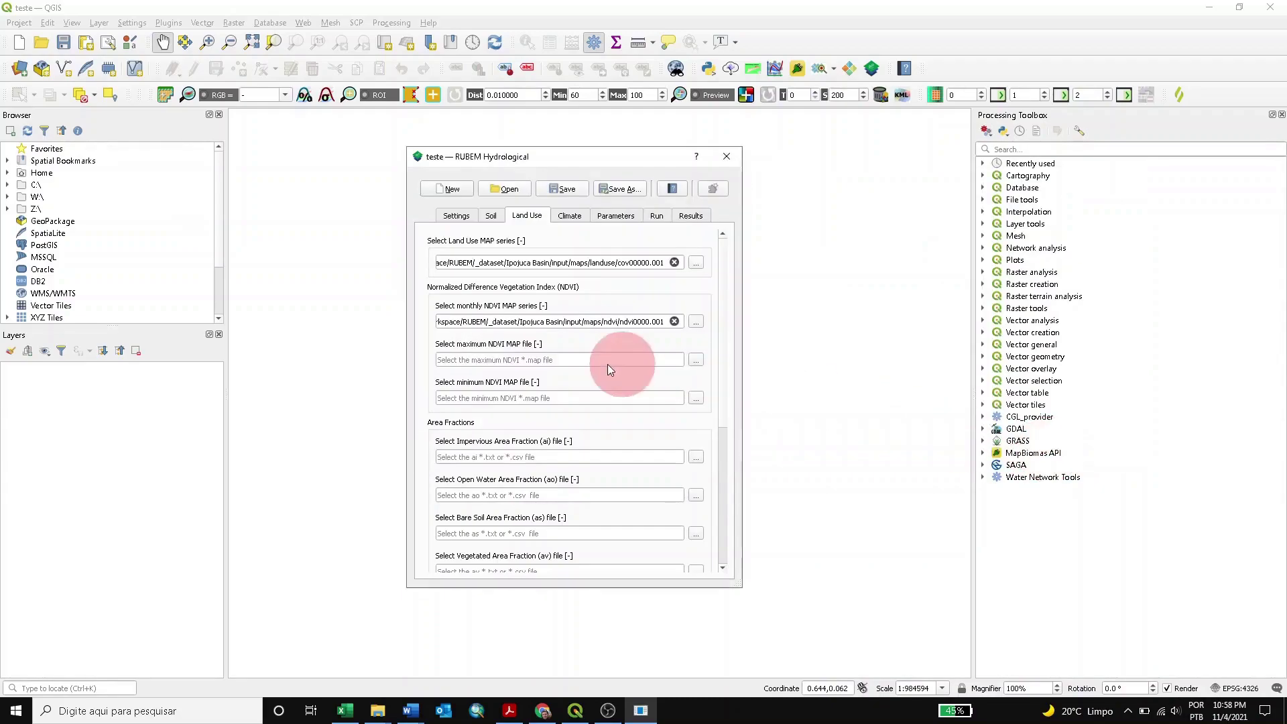
left_click(696, 399)
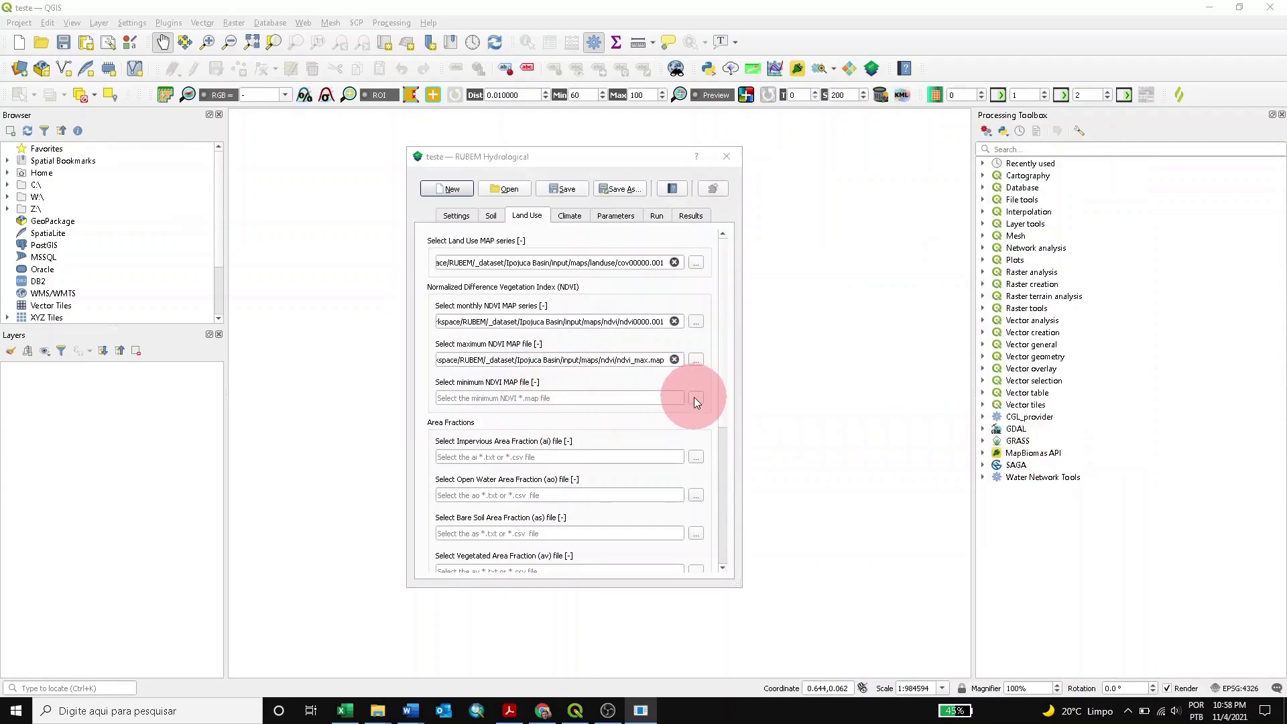
left_click(710, 280)
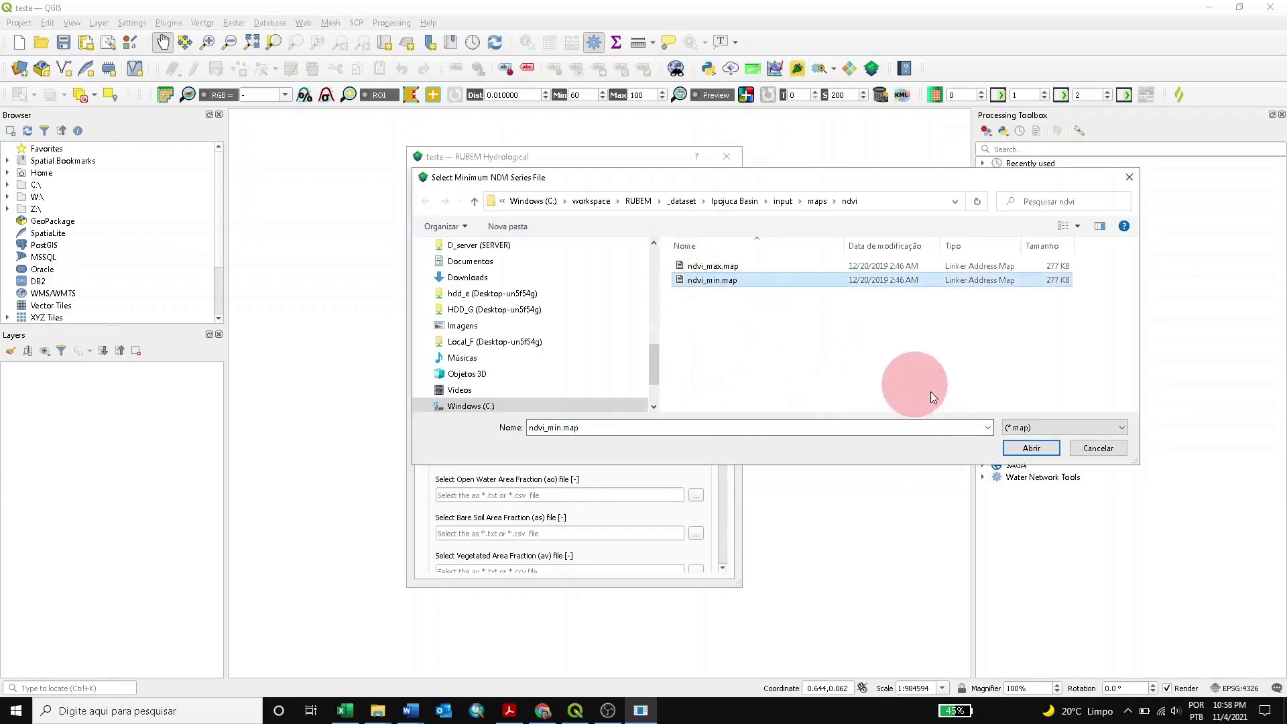
left_click(1031, 449)
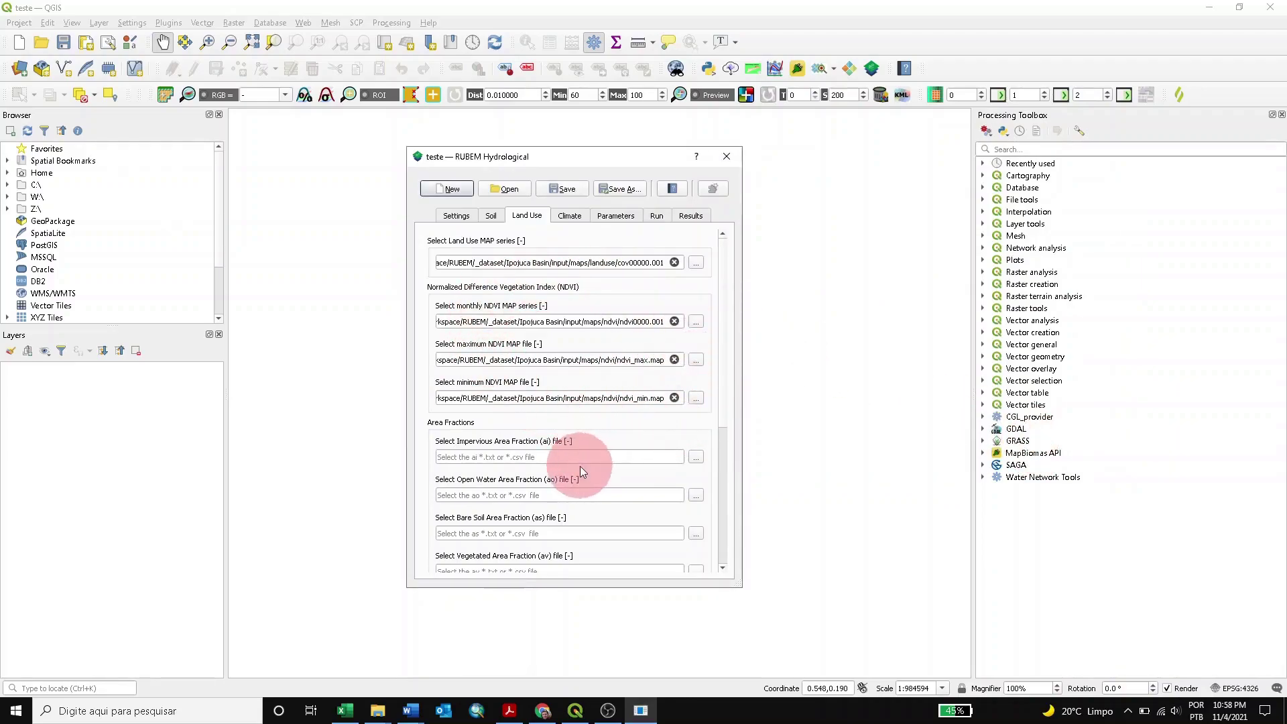
Step: Set the Impervious Area Fraction (ai) file to a_i.txt from the input/txt/landuse folder
scroll(580, 465, "down", 1)
scroll(548, 439, "down", 1)
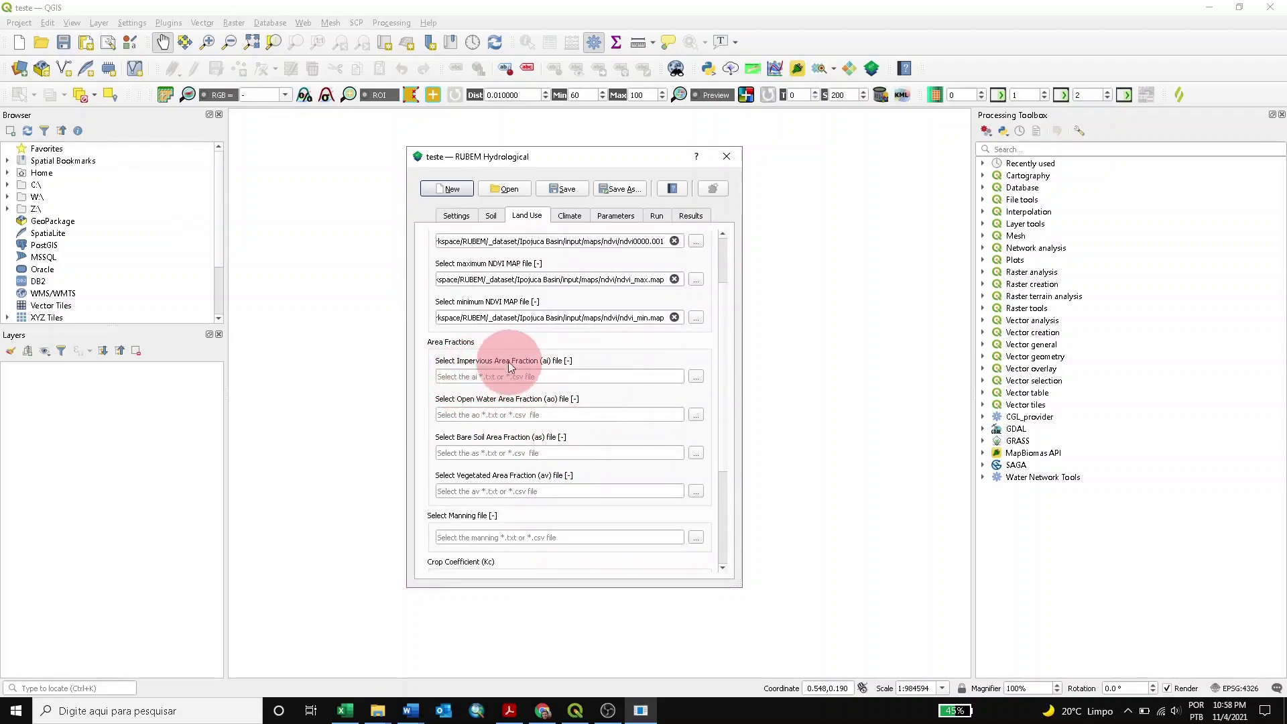
left_click(699, 376)
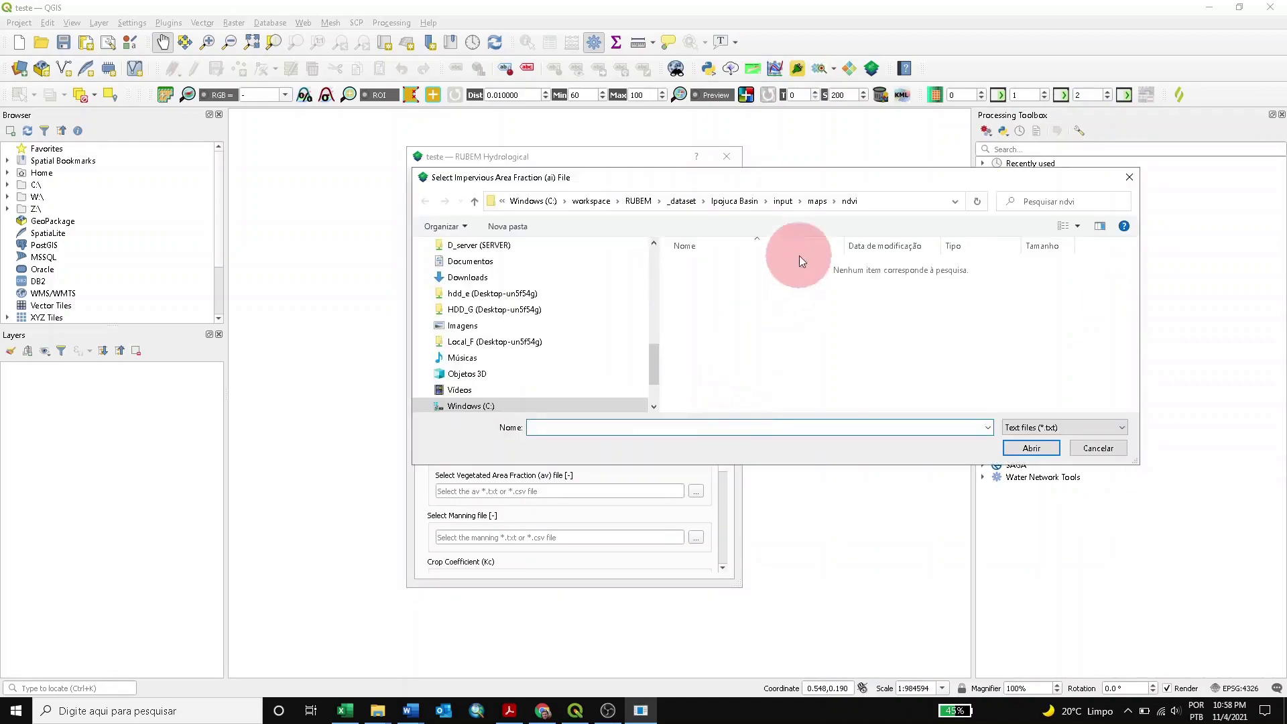
left_click(782, 203)
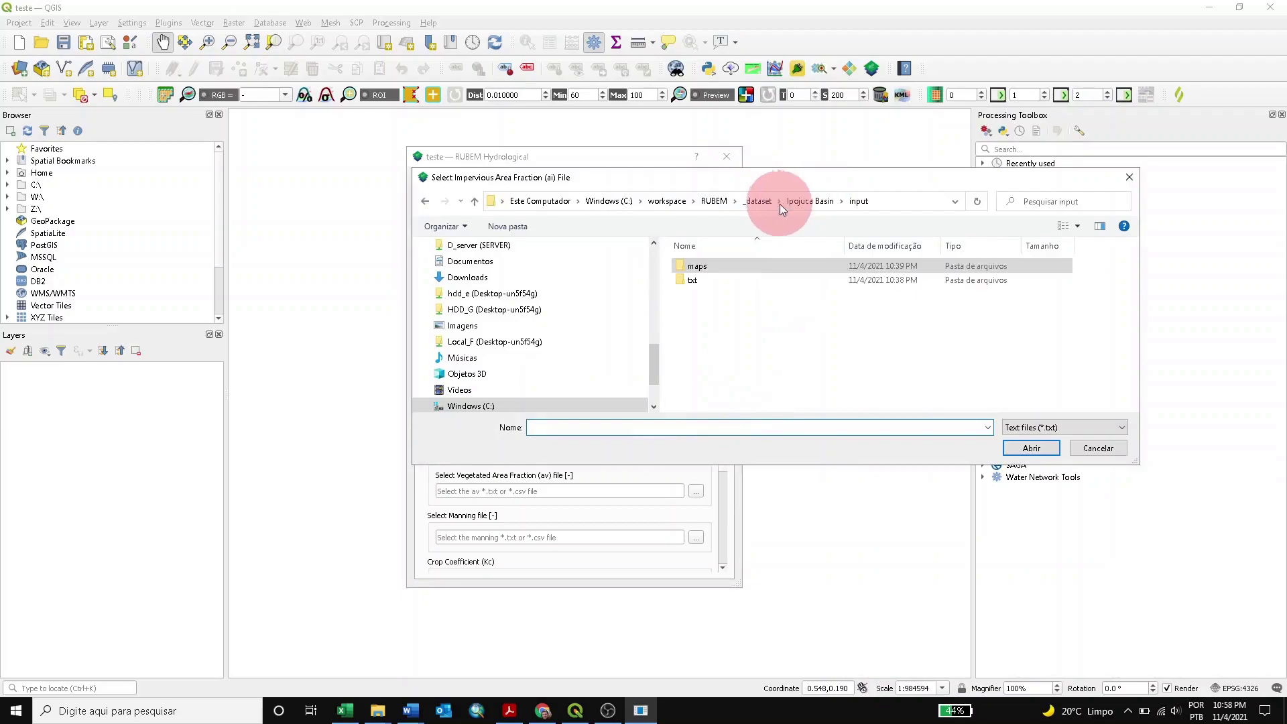
double_click(700, 282)
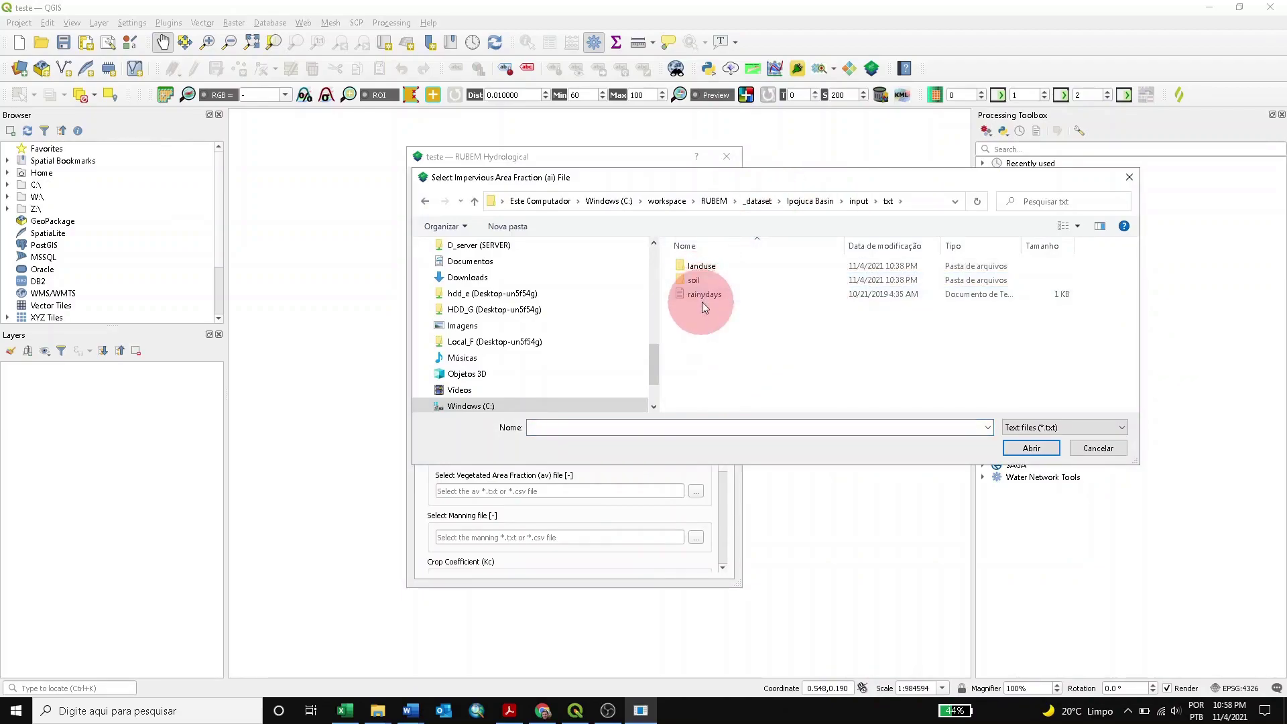
double_click(703, 267)
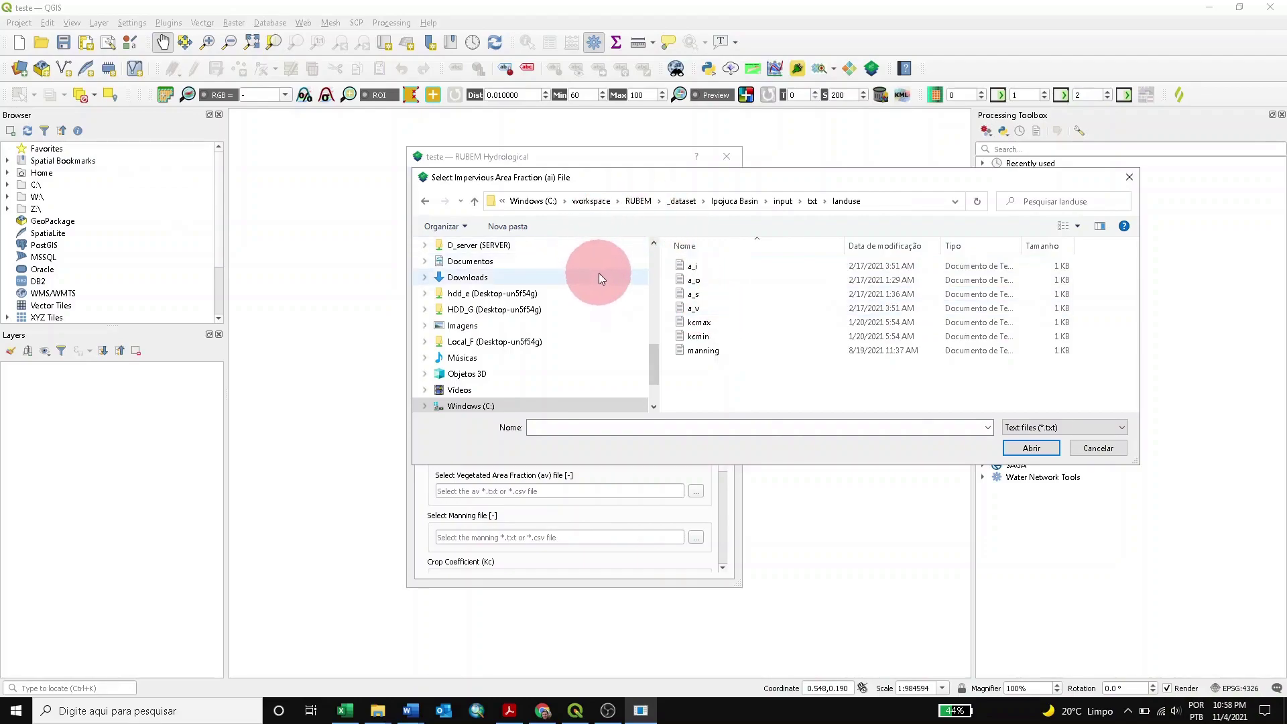
left_click(689, 267)
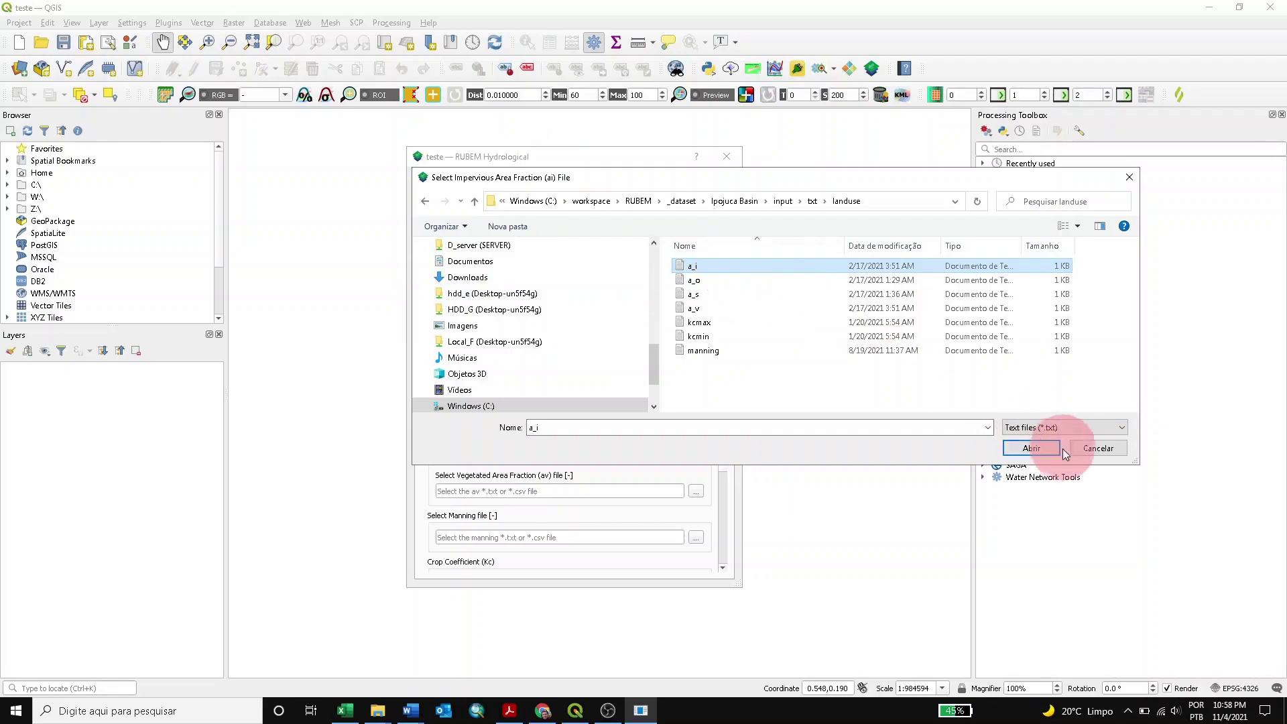
left_click(1036, 448)
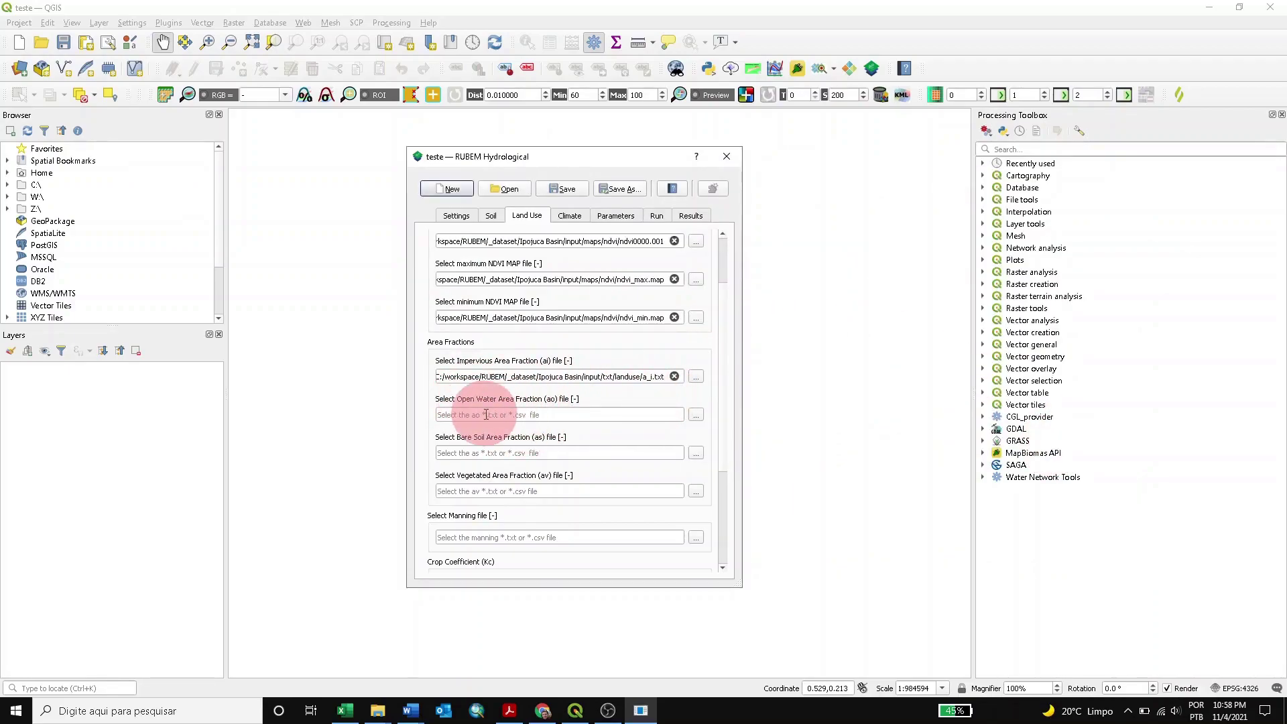
Step: Set the Open Water Area Fraction file to a_o.txt and the Bare Soil Area Fraction file to a_s.txt
left_click(696, 416)
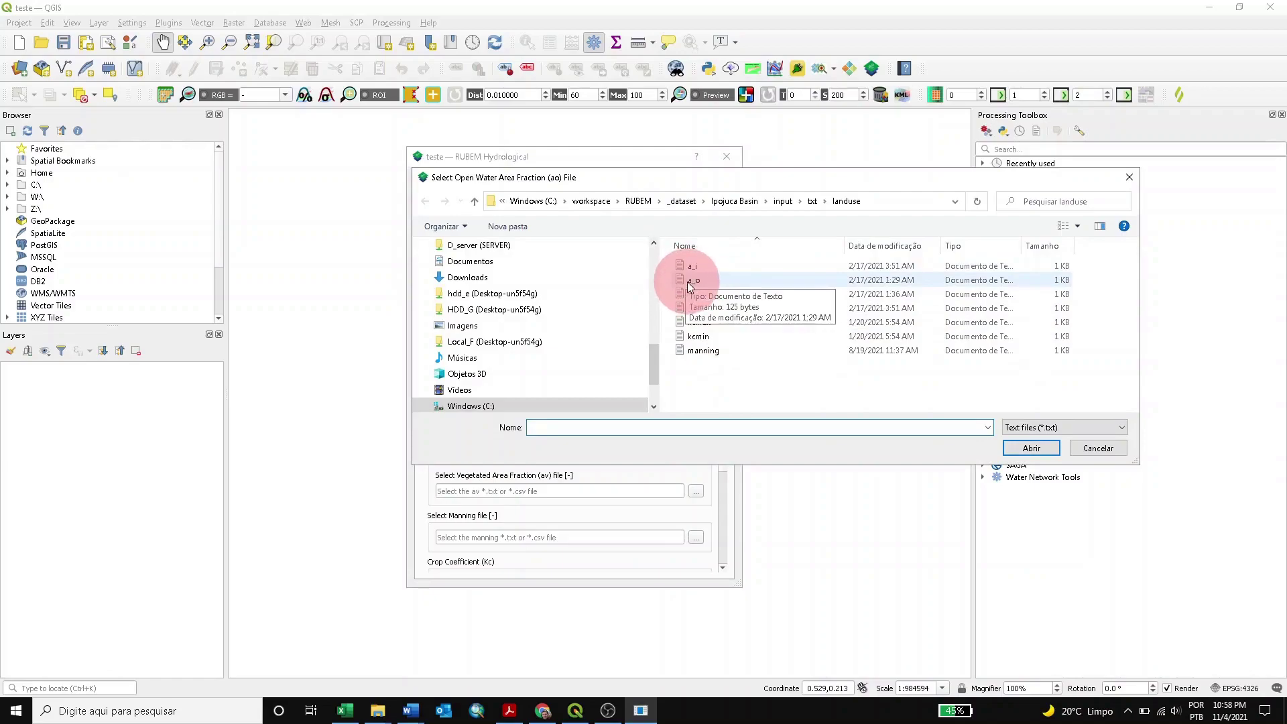
left_click(693, 280)
left_click(1031, 448)
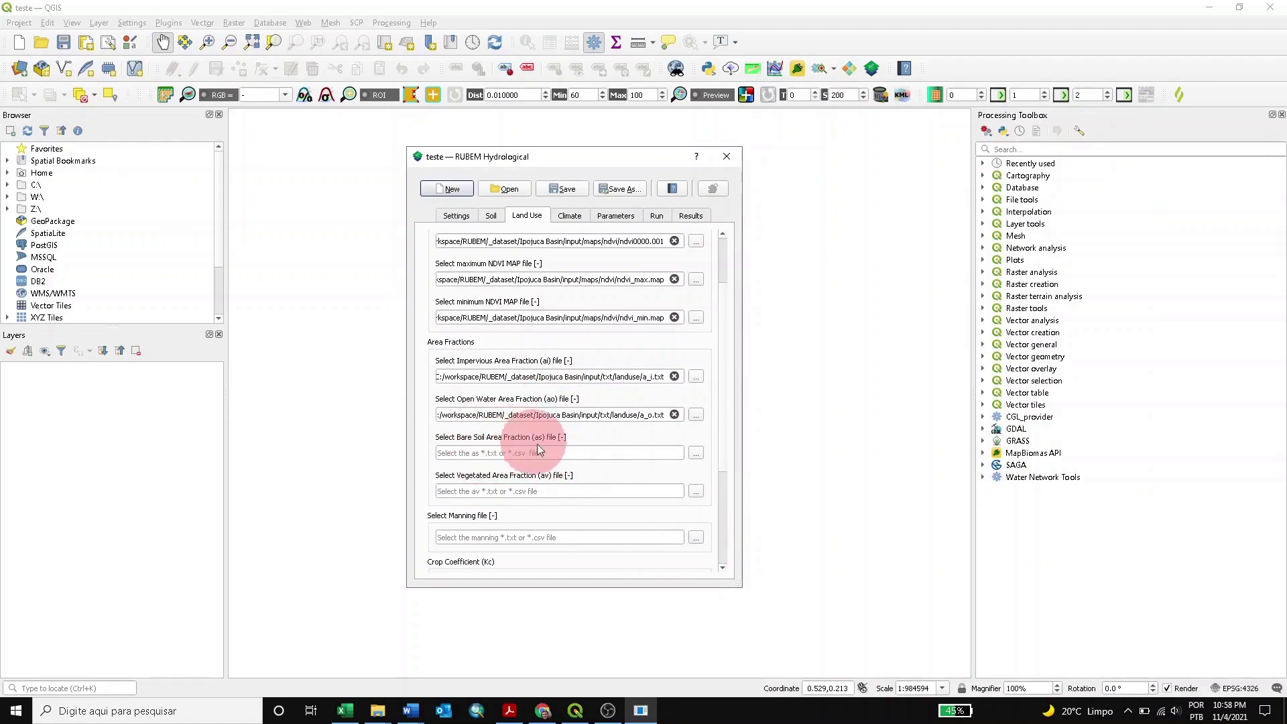
left_click(697, 455)
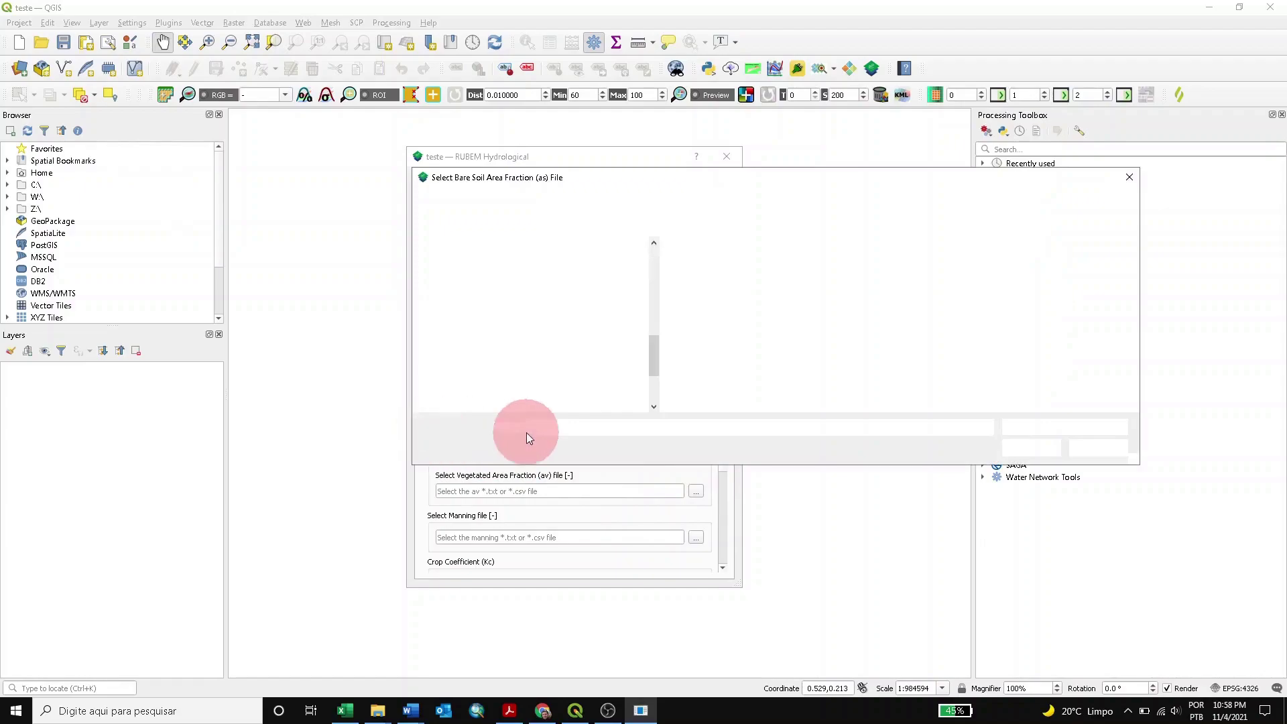
left_click(696, 295)
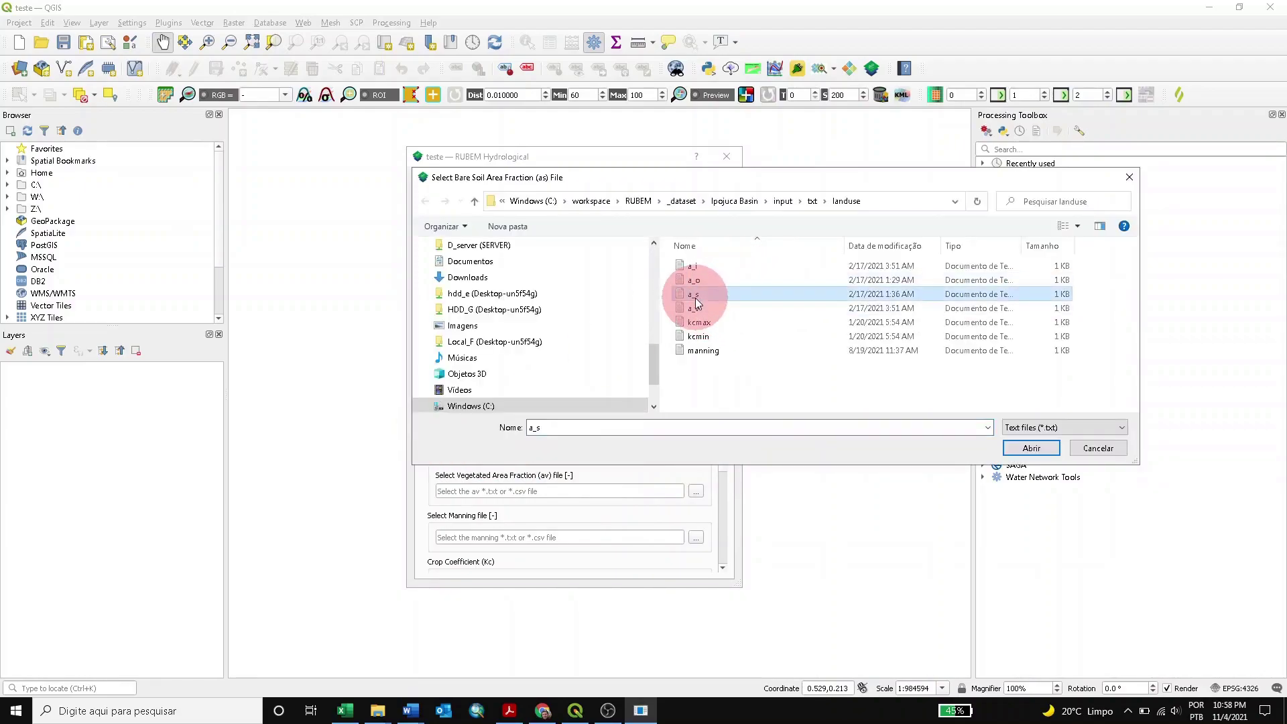
left_click(1032, 448)
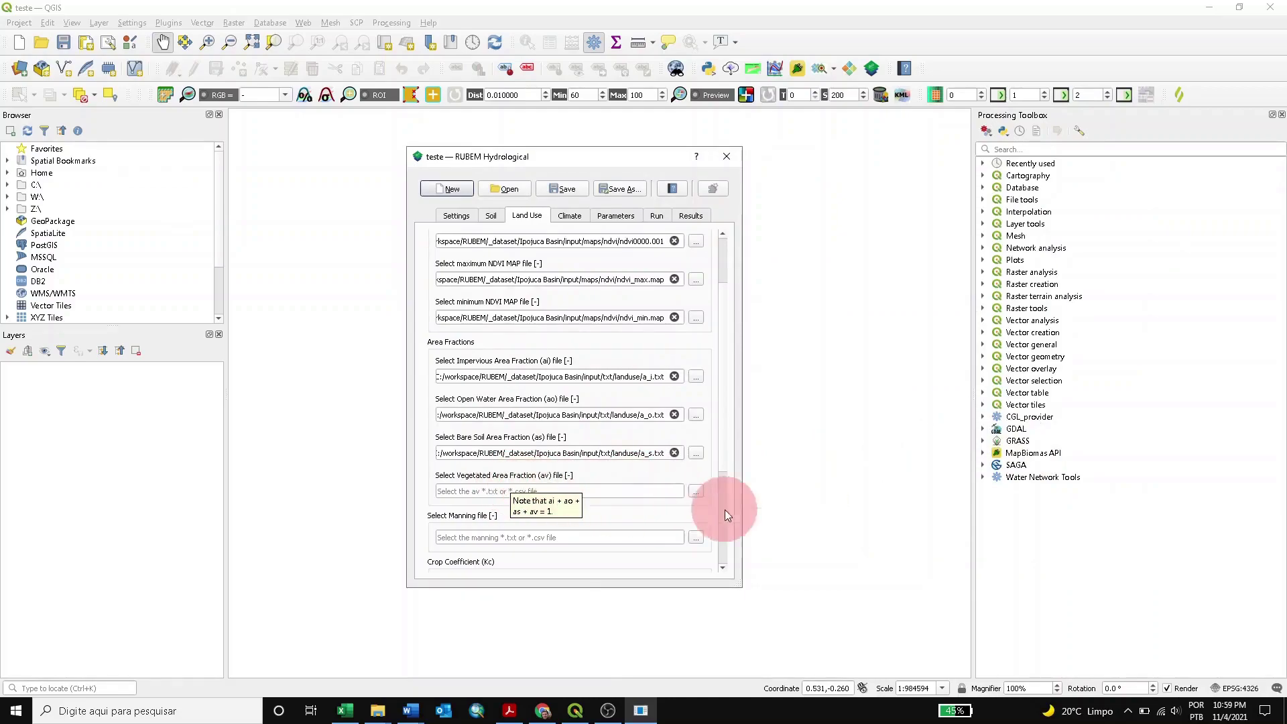
Step: Set the Vegetated Area Fraction file to a_v.txt and the Manning file to manning.txt, both from input/txt/landuse
left_click(696, 491)
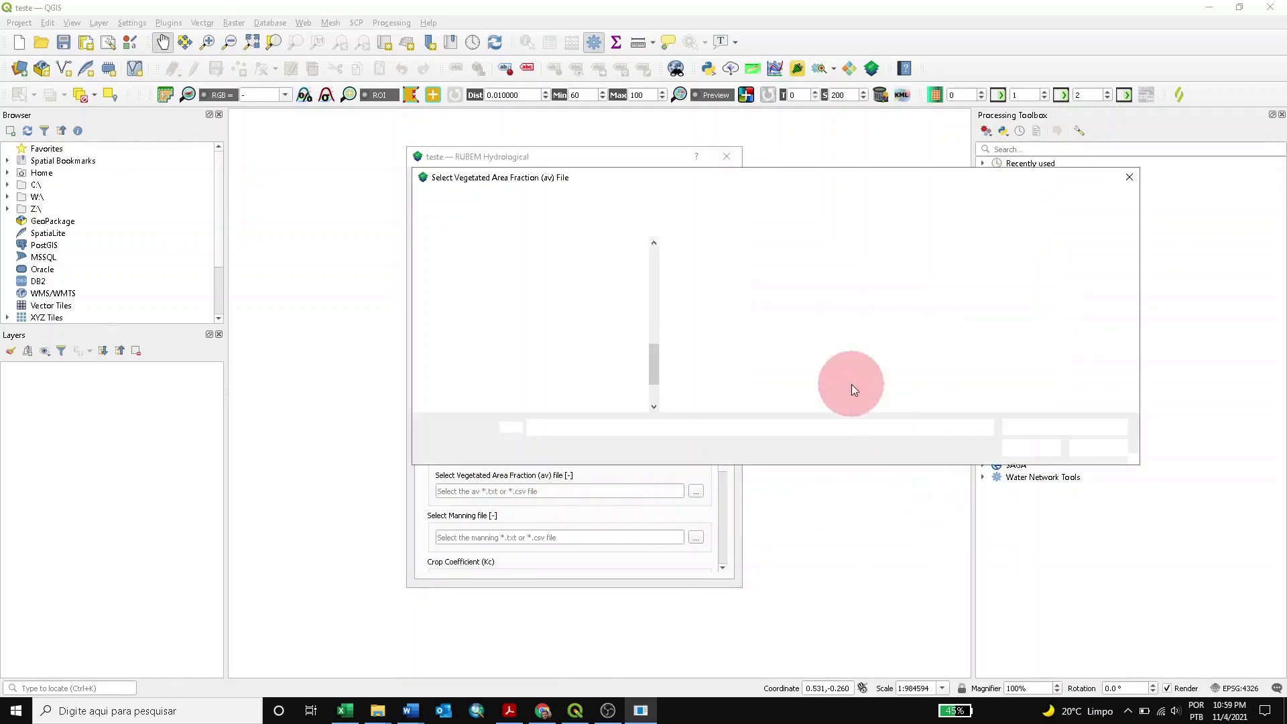
left_click(694, 308)
left_click(1031, 447)
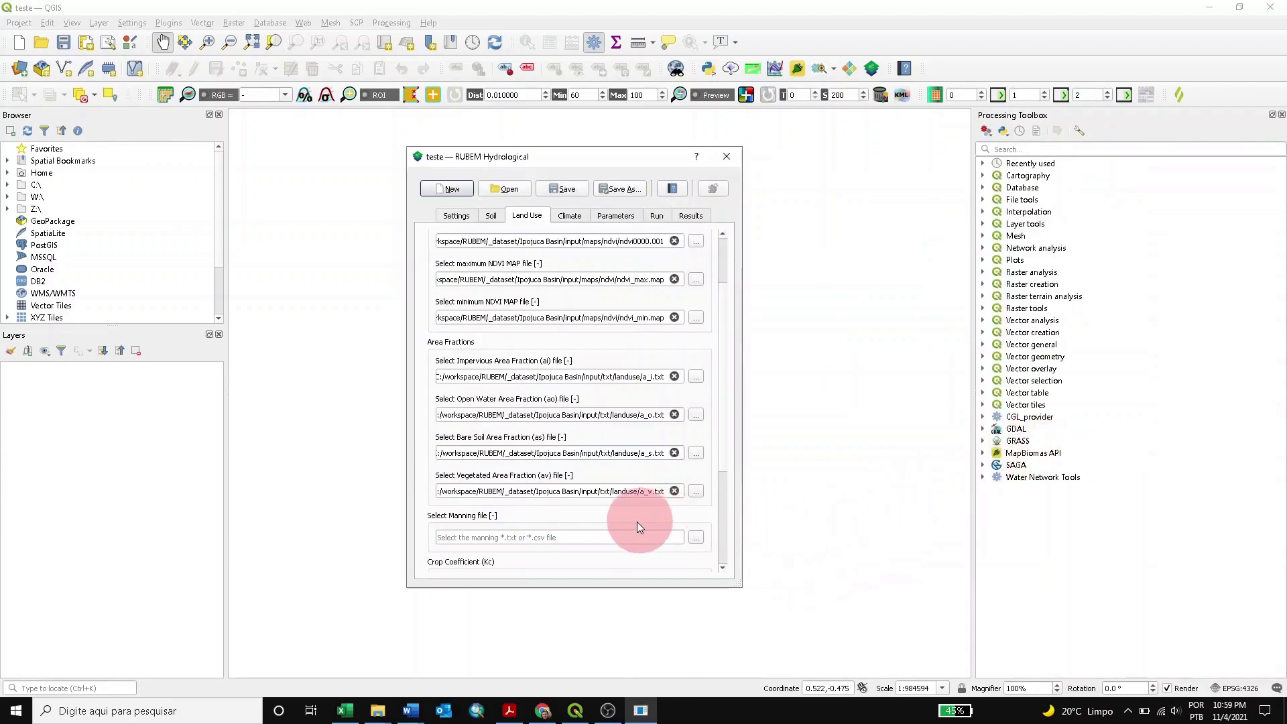
scroll(620, 523, "down", 2)
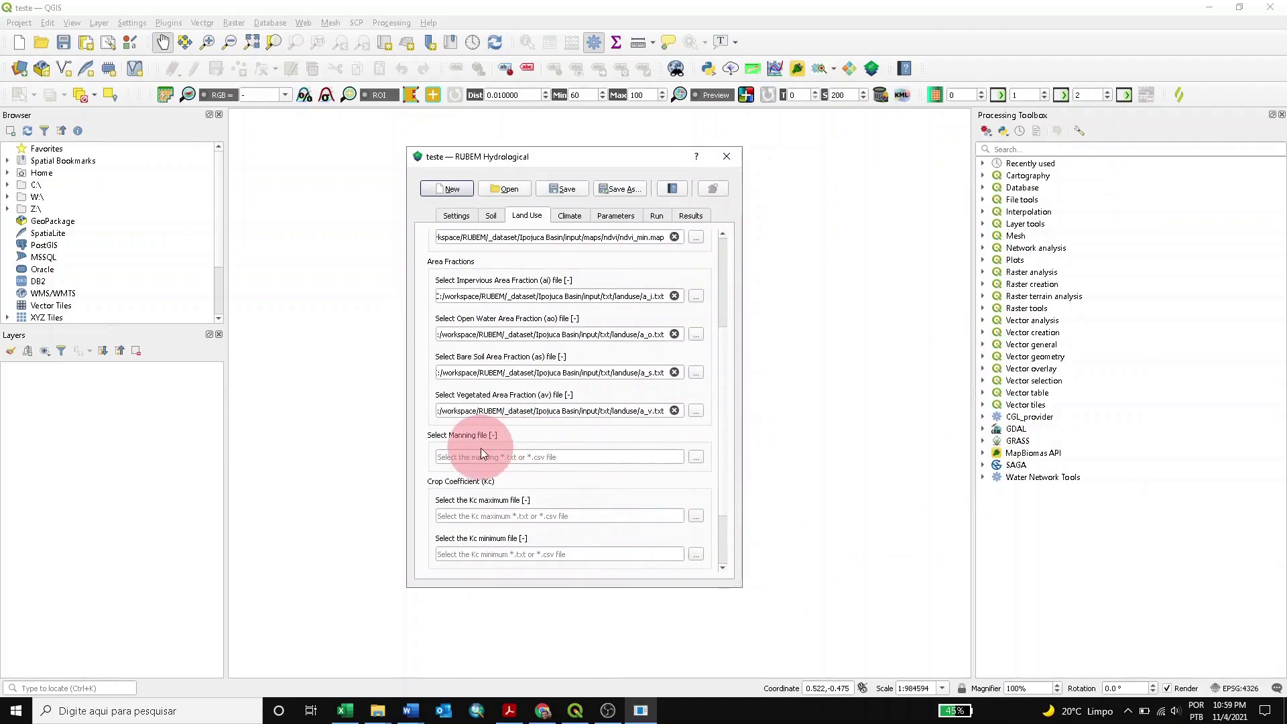
left_click(697, 460)
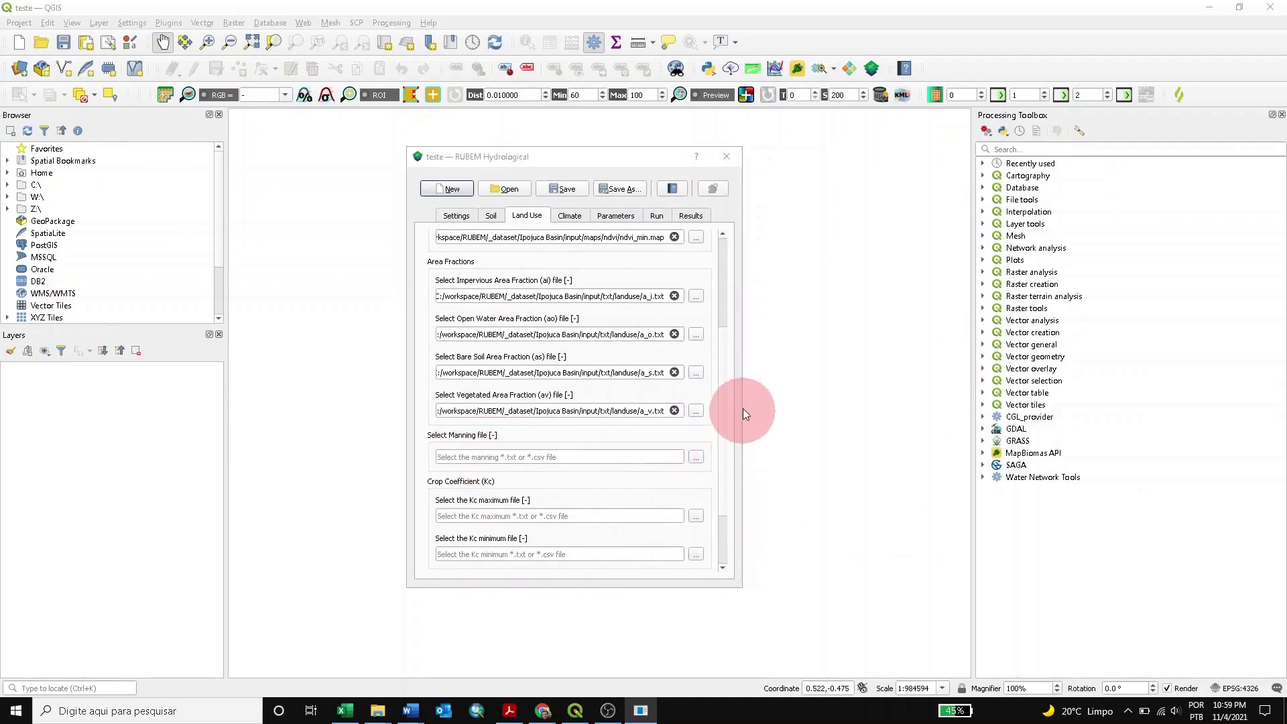
left_click(710, 350)
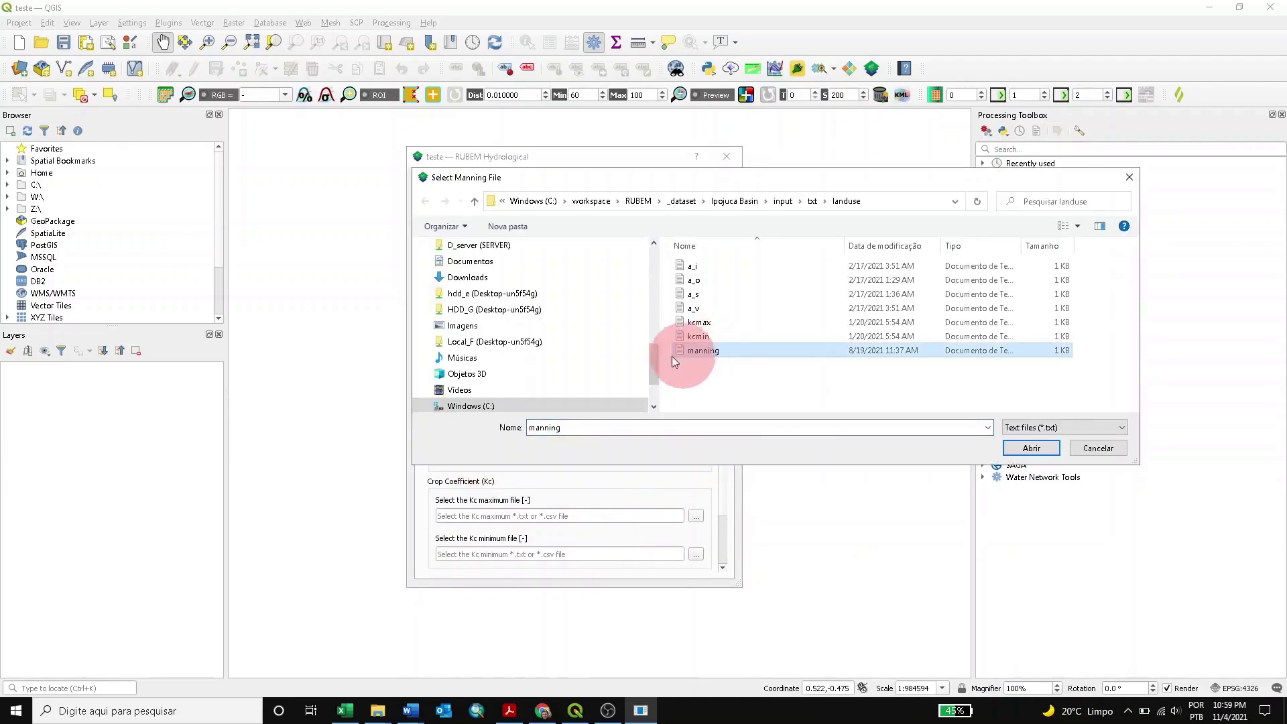
left_click(1046, 448)
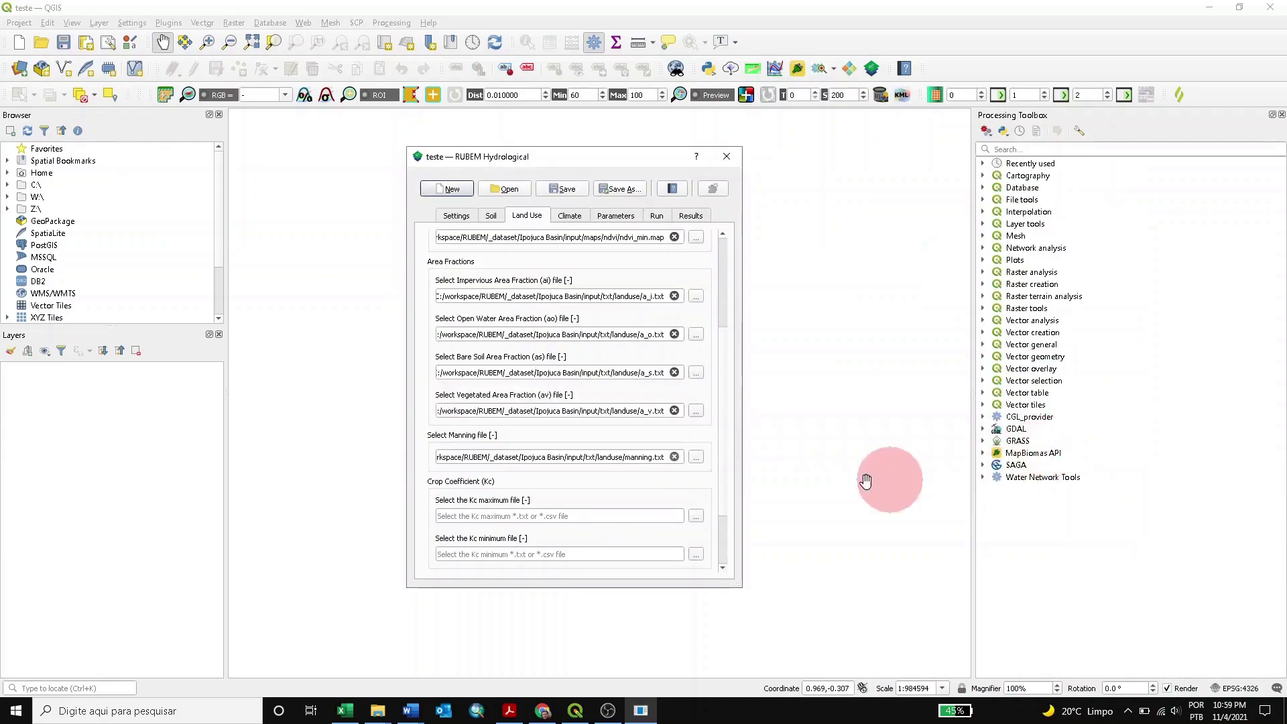
Step: Set the Kc maximum file to kcmin.txt from the input/txt/landuse folder
left_click(699, 518)
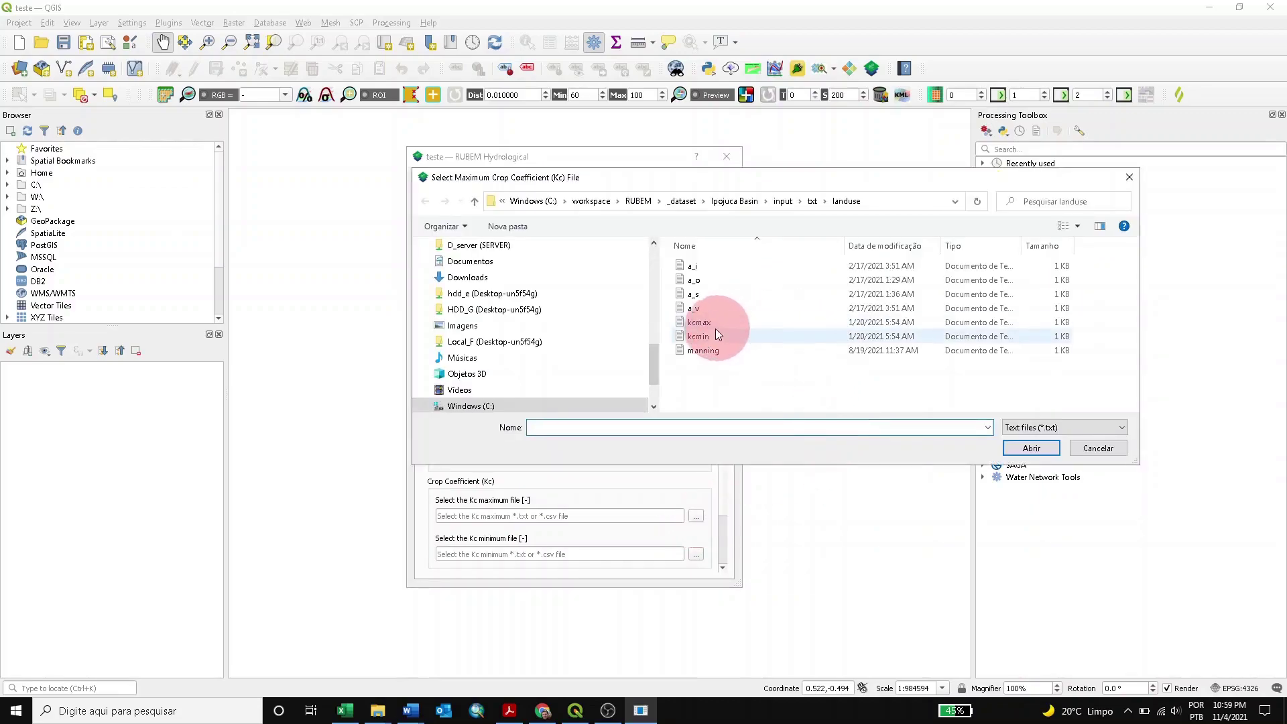
left_click(715, 325)
left_click(1038, 449)
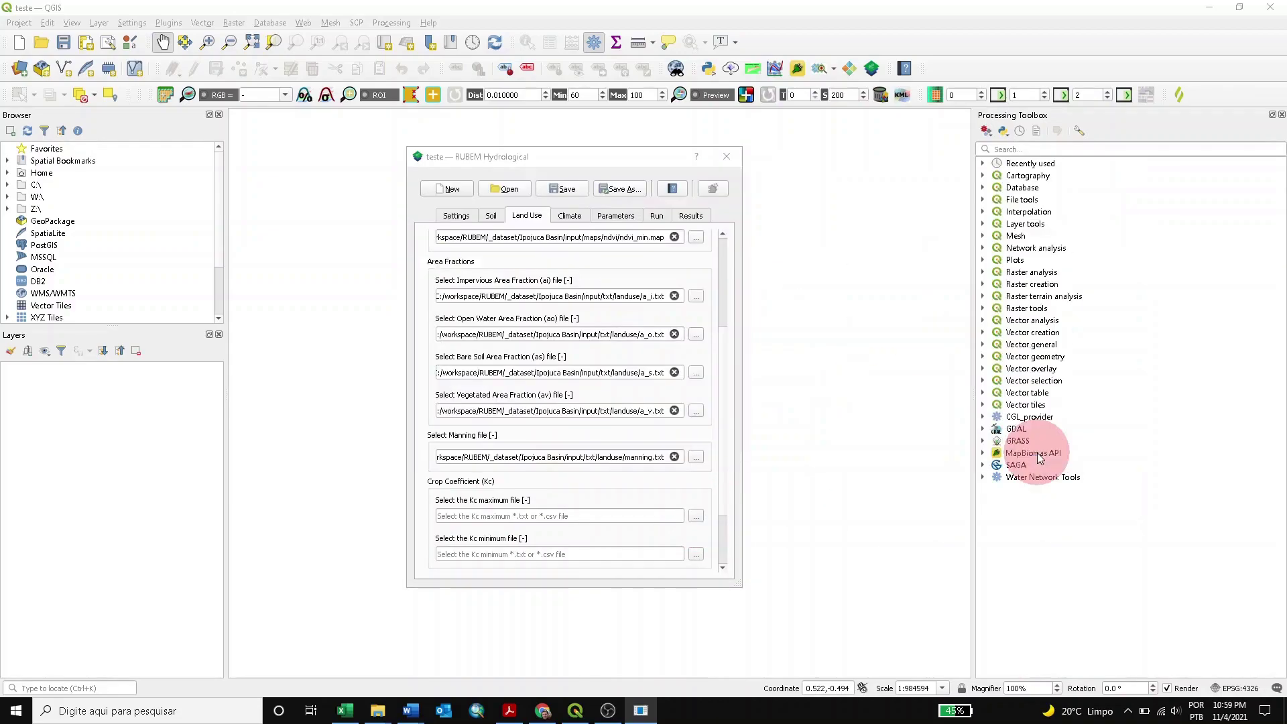
Step: Set the Kc maximum file to kcmax.txt and the Kc minimum file to kcmin.txt, both from input/txt/landuse
scroll(620, 538, "down", 2)
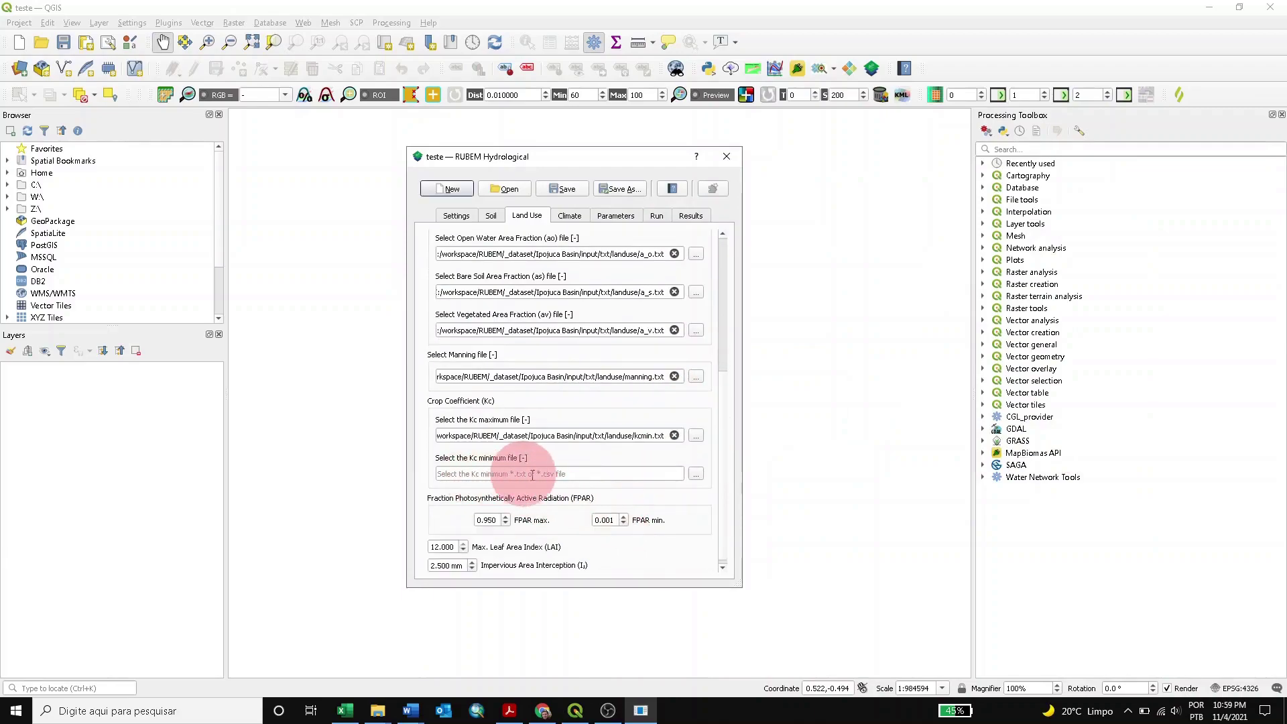
left_click(696, 436)
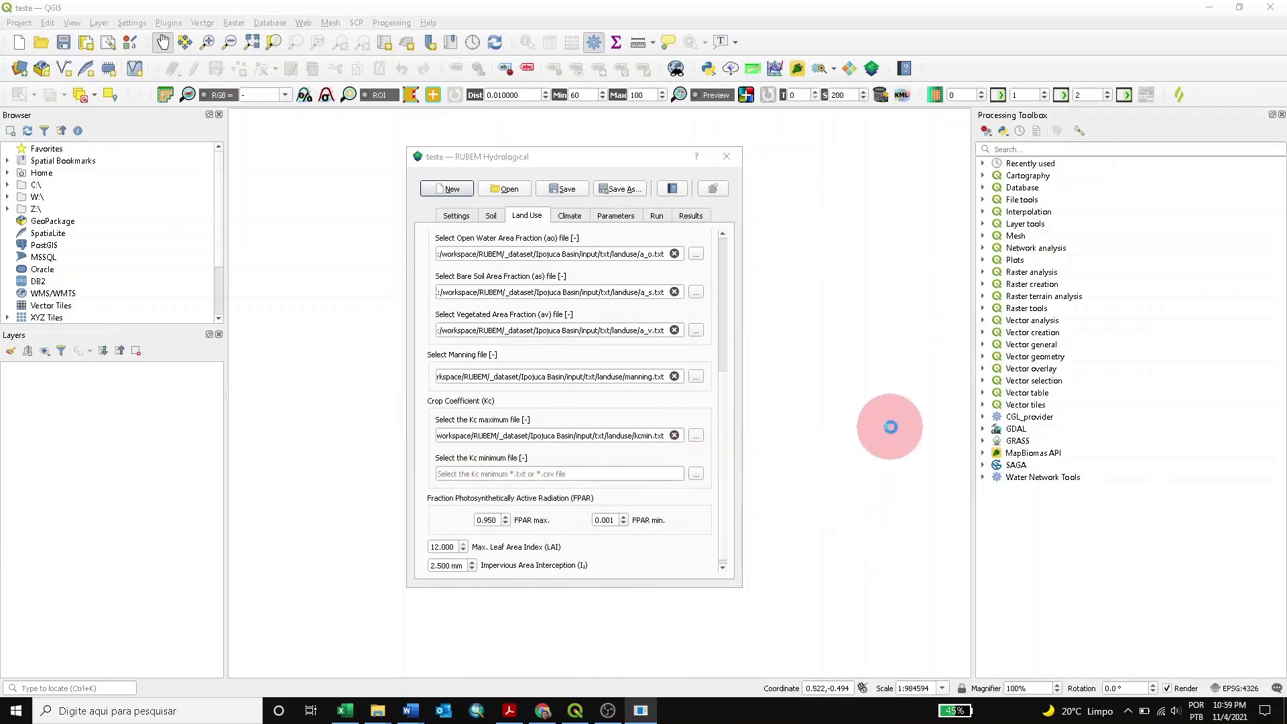
left_click(700, 323)
left_click(1016, 451)
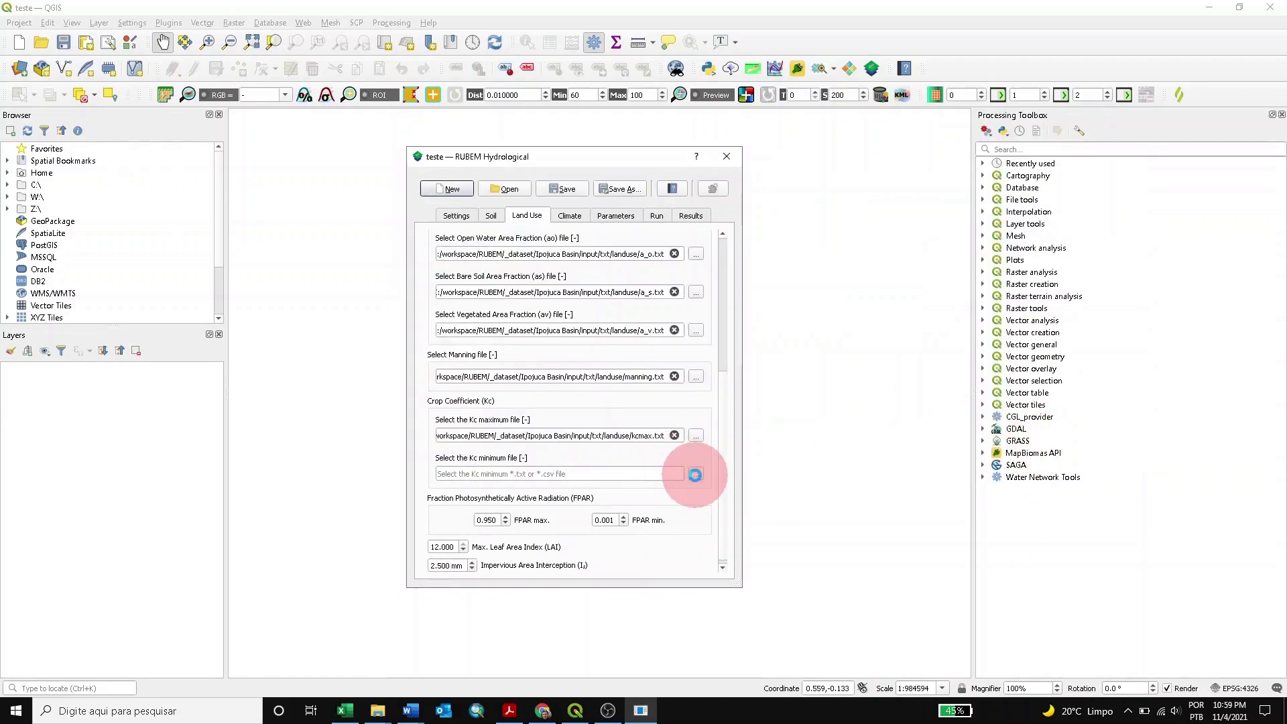
left_click(695, 474)
left_click(700, 339)
left_click(1036, 449)
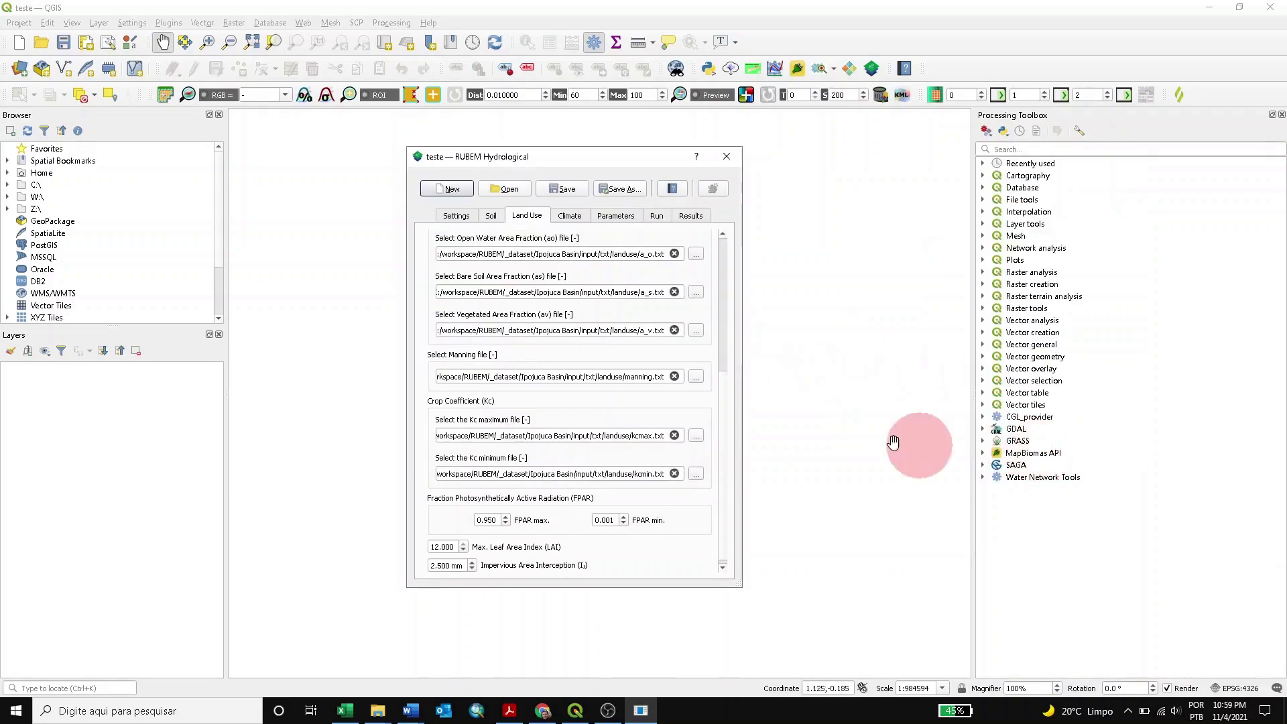
Step: Review the FPAR, Leaf Area Index and Impervious Area Interception settings and the land use files, and save the project
scroll(541, 497, "down", 1)
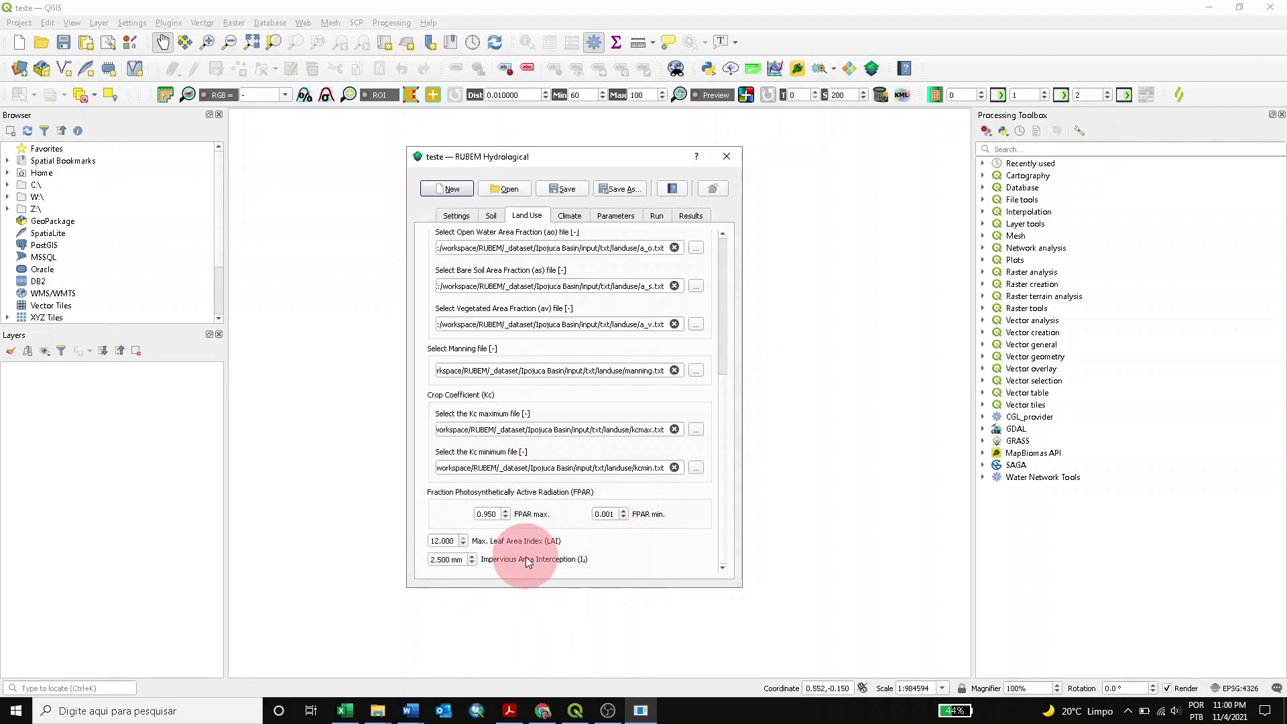
mouse_move(527, 561)
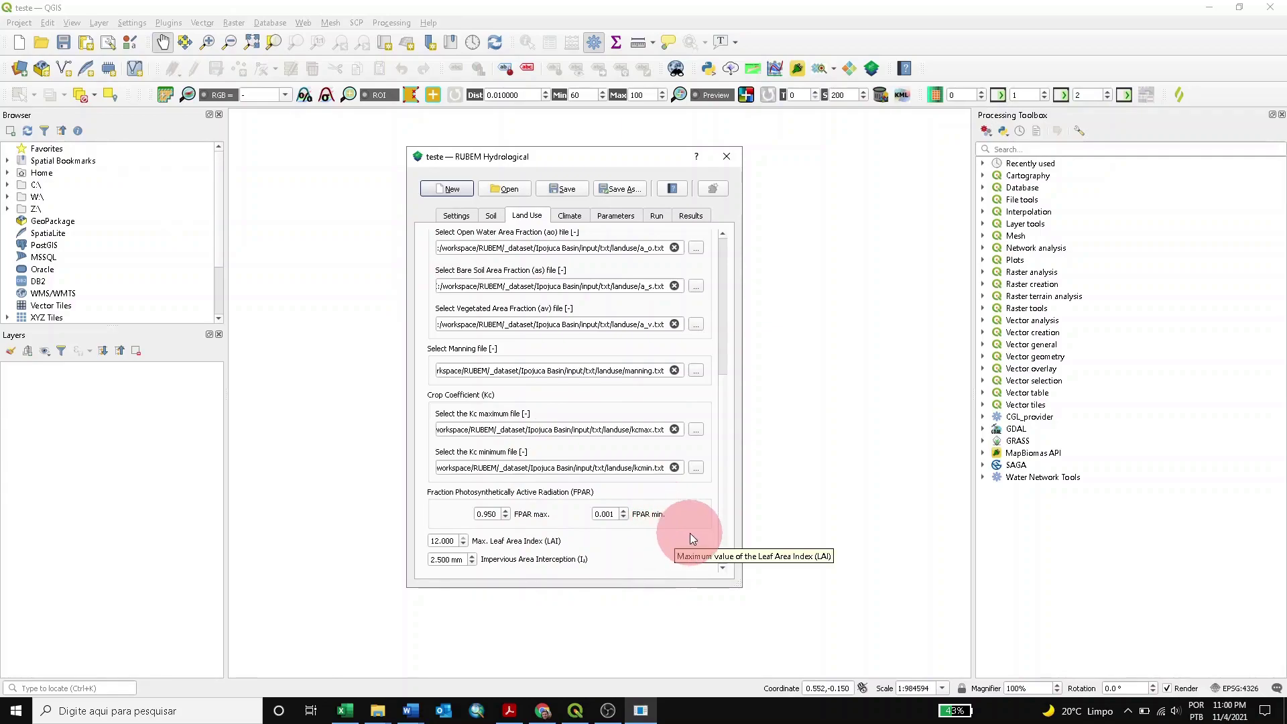
scroll(690, 533, "up", 4)
scroll(690, 533, "up", 2)
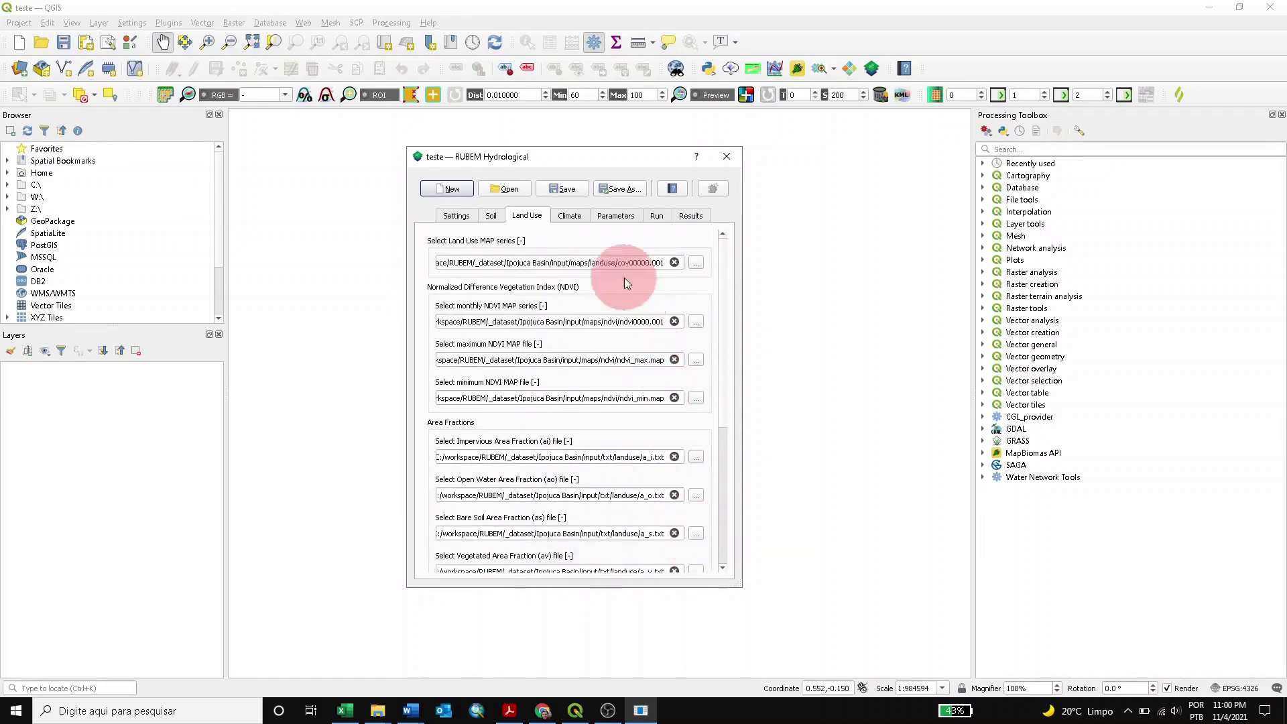
left_click(570, 191)
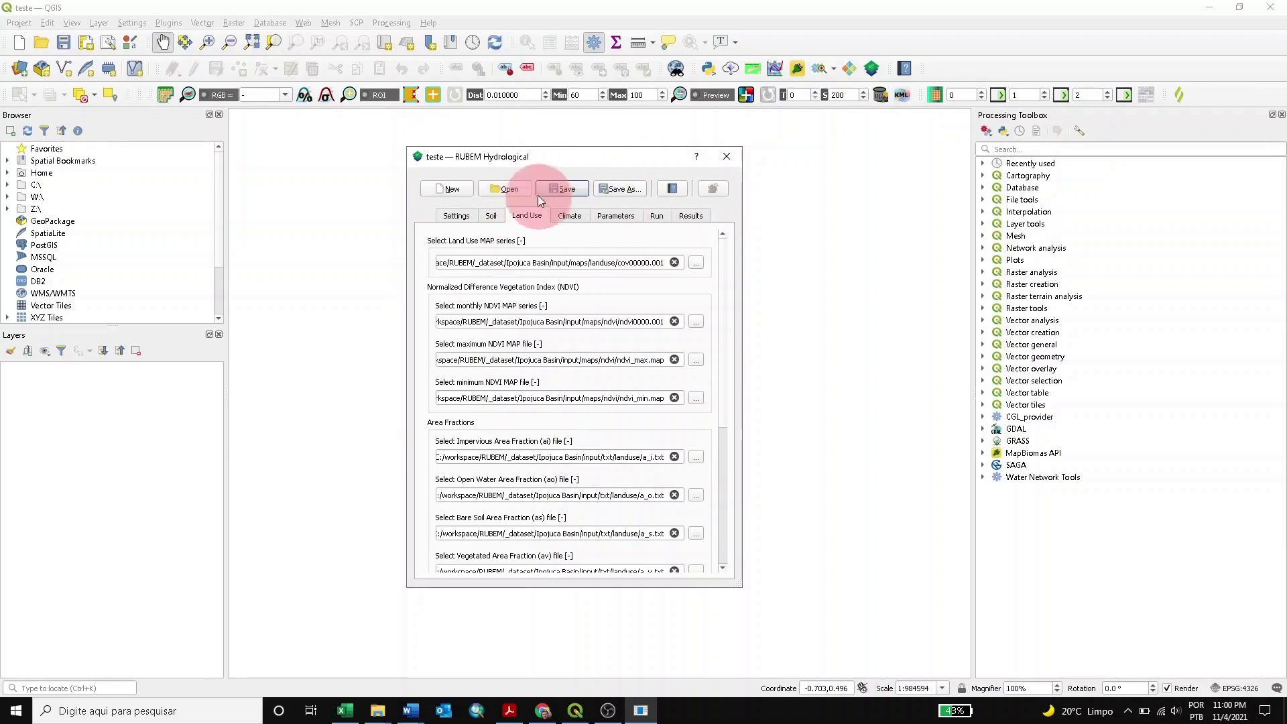
Step: Check for the saved teste project file in the Ipojuca Basin folder without opening it
left_click(506, 190)
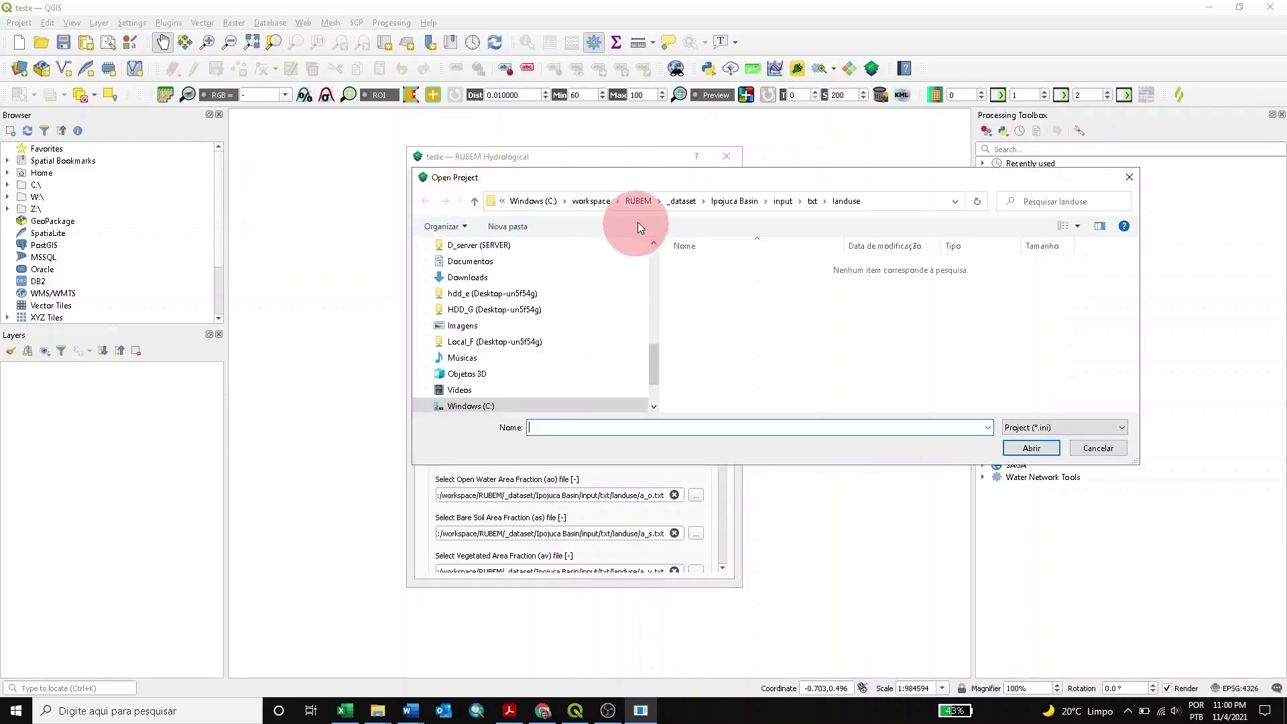
left_click(742, 210)
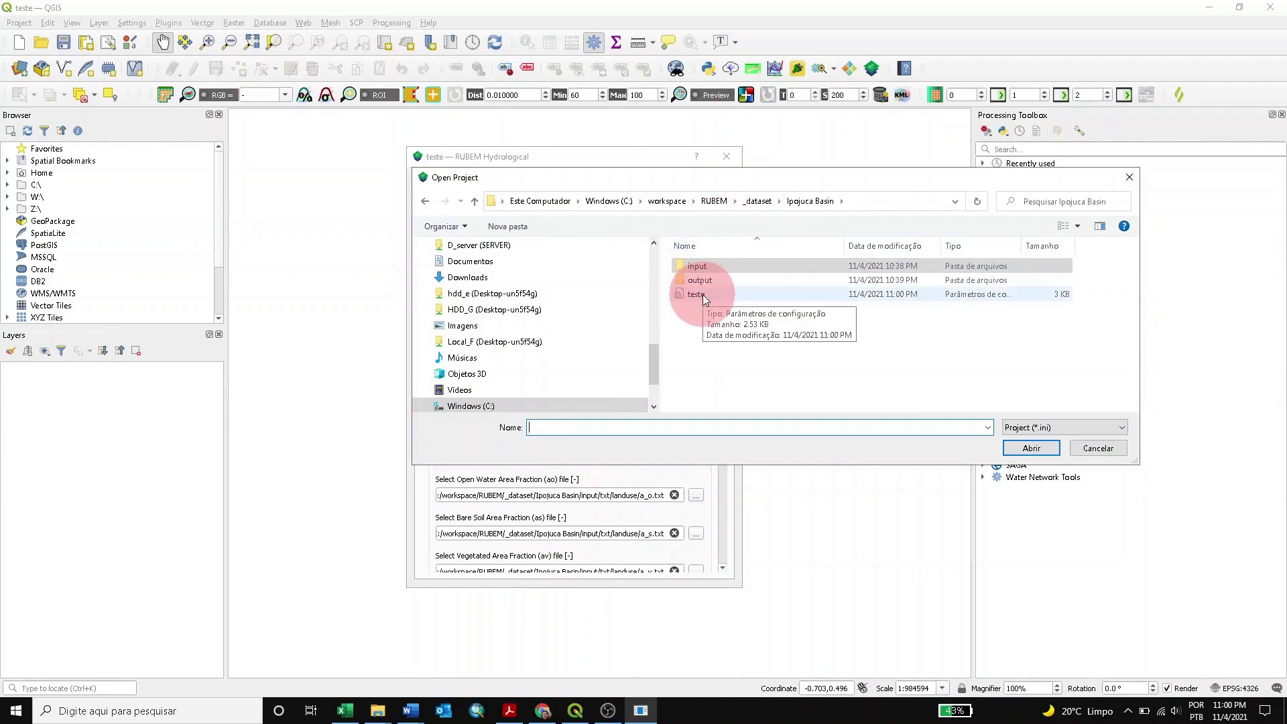
left_click(1125, 451)
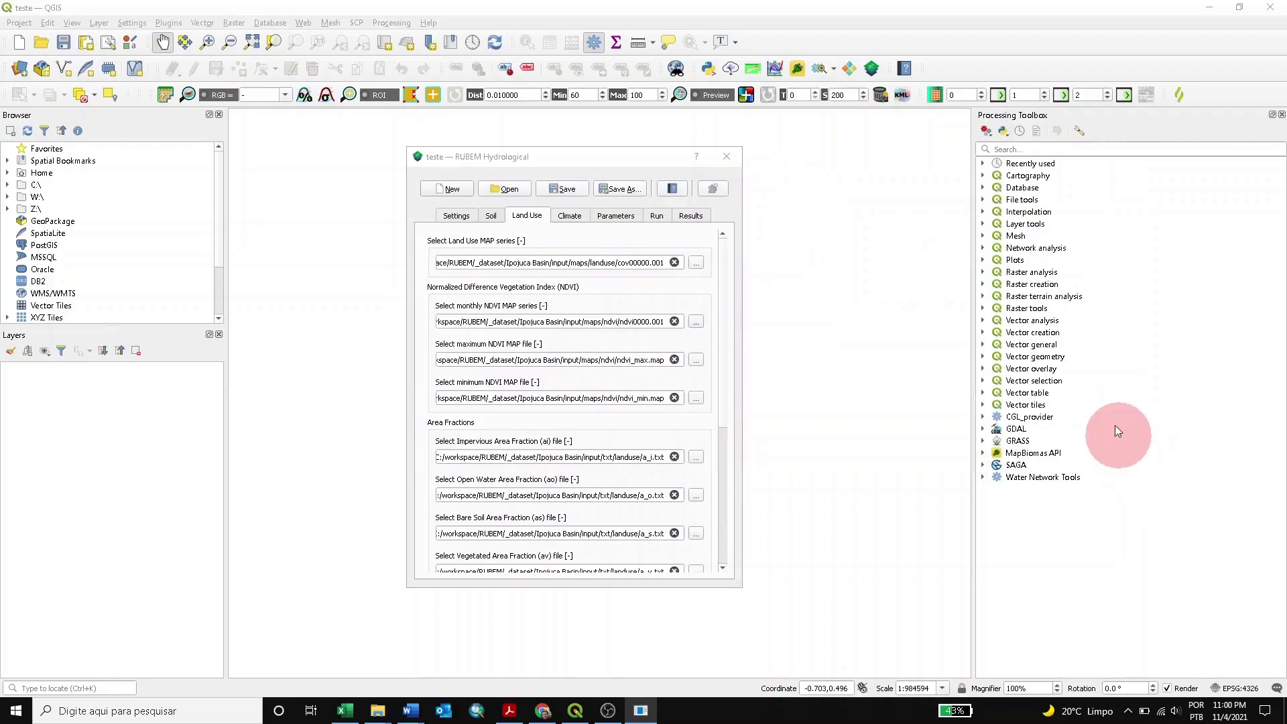
Step: Set the Monthly Rainfall map series to prec0000.001 from the input/maps/prec folder
left_click(567, 216)
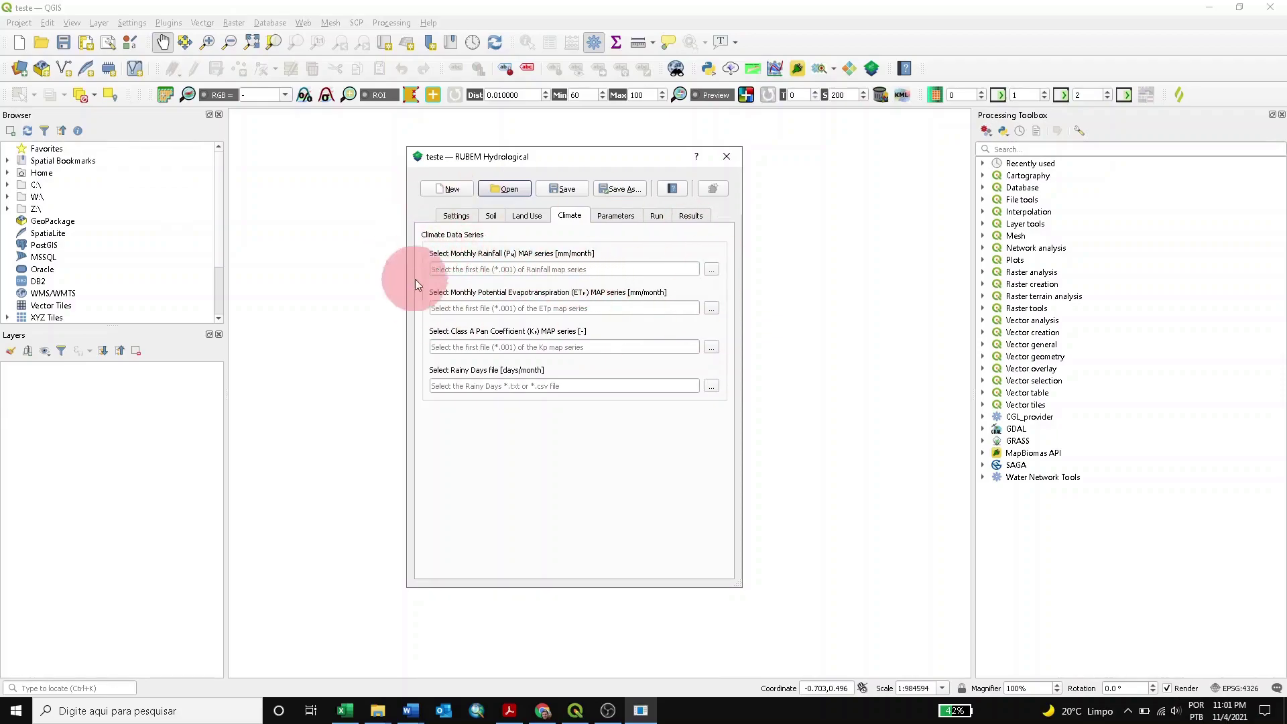
left_click(713, 270)
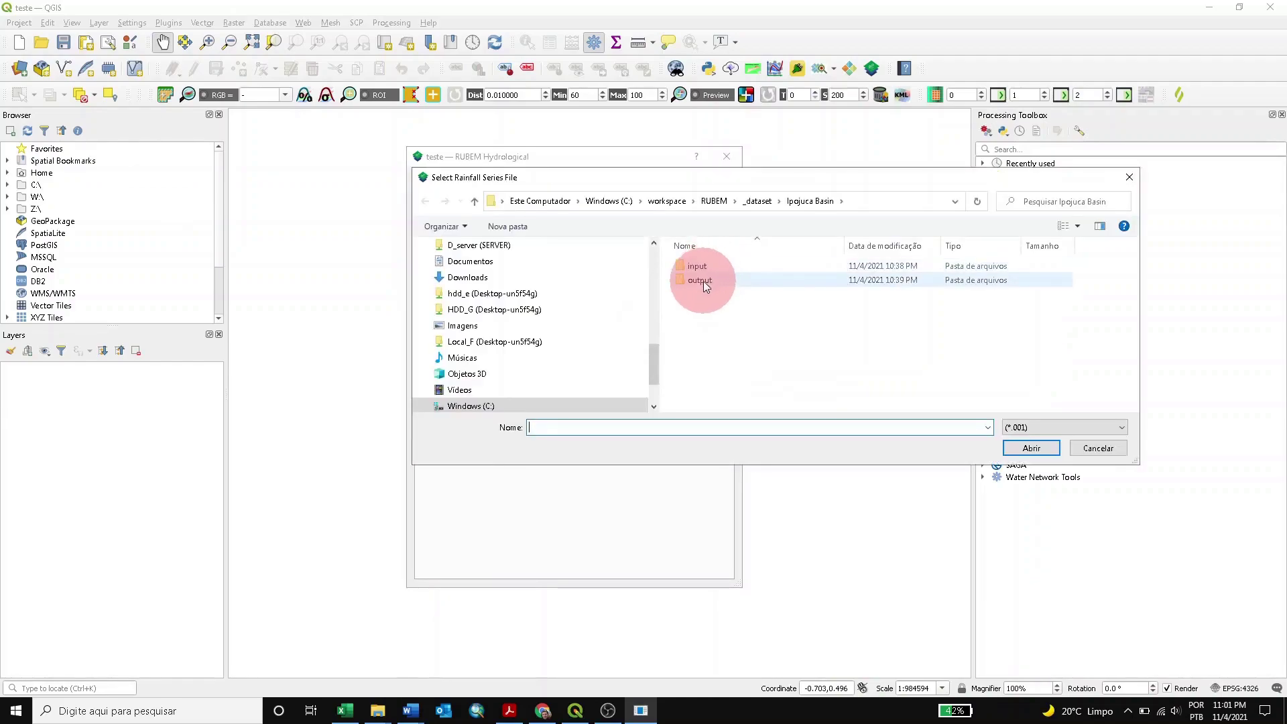
double_click(704, 267)
double_click(704, 265)
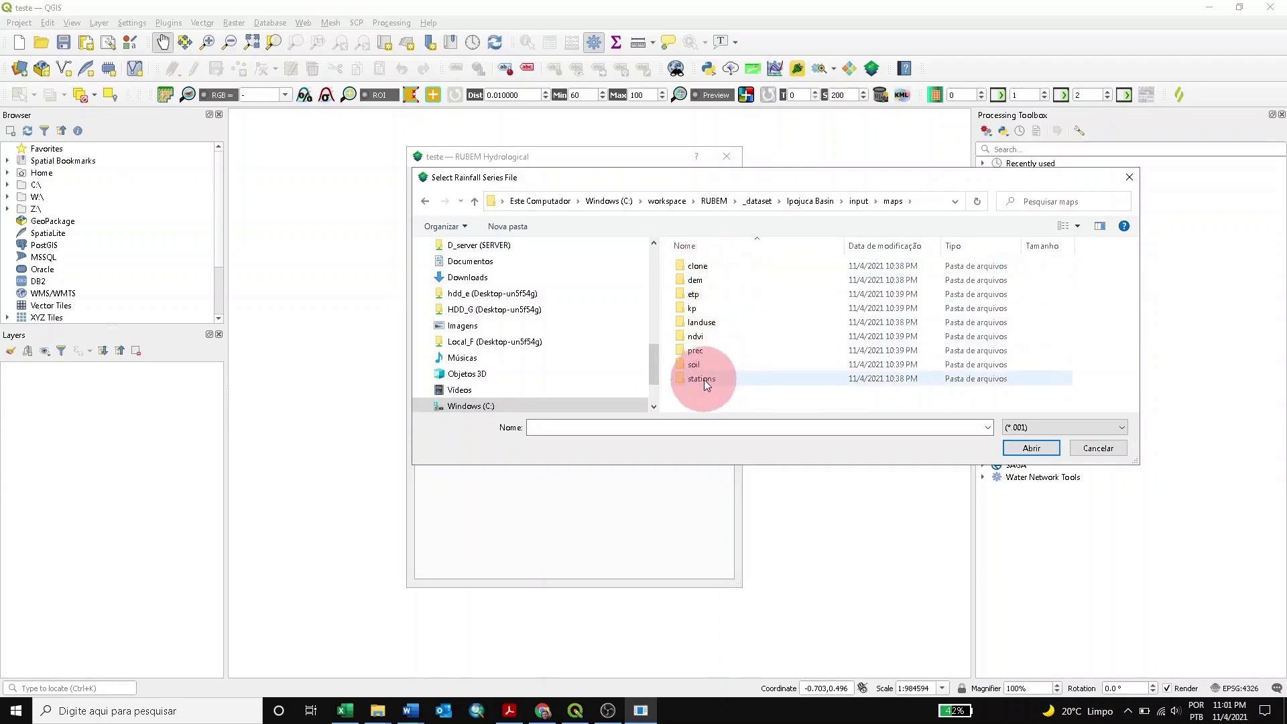
left_click(697, 351)
double_click(698, 351)
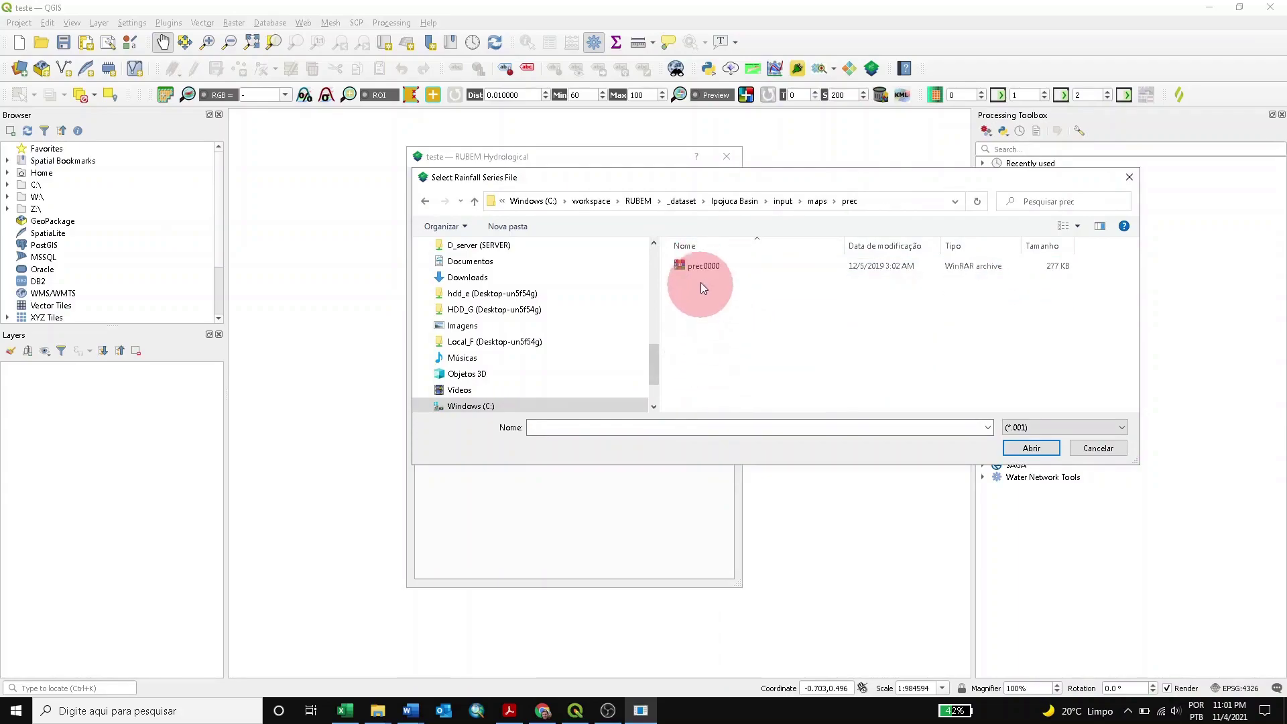
left_click(704, 267)
left_click(1033, 448)
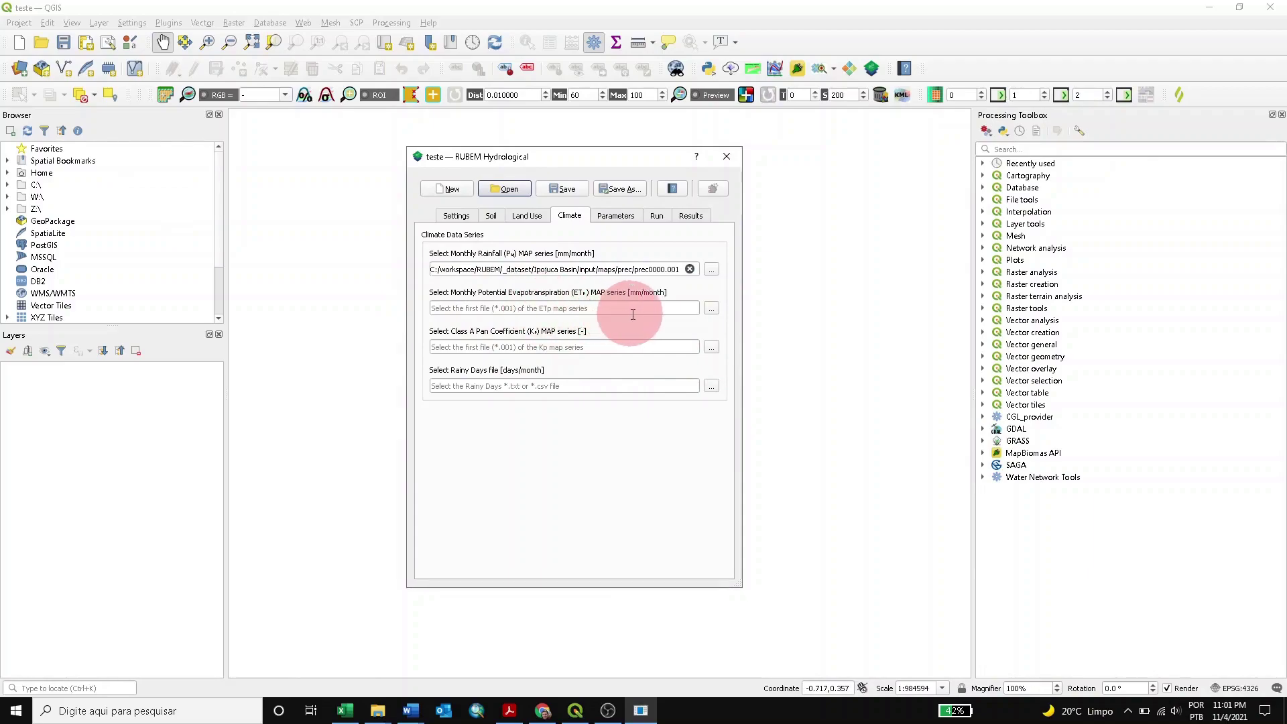
Step: Set the Monthly Potential Evapotranspiration map series to etp00000.001 from the input/maps/etp folder
left_click(710, 310)
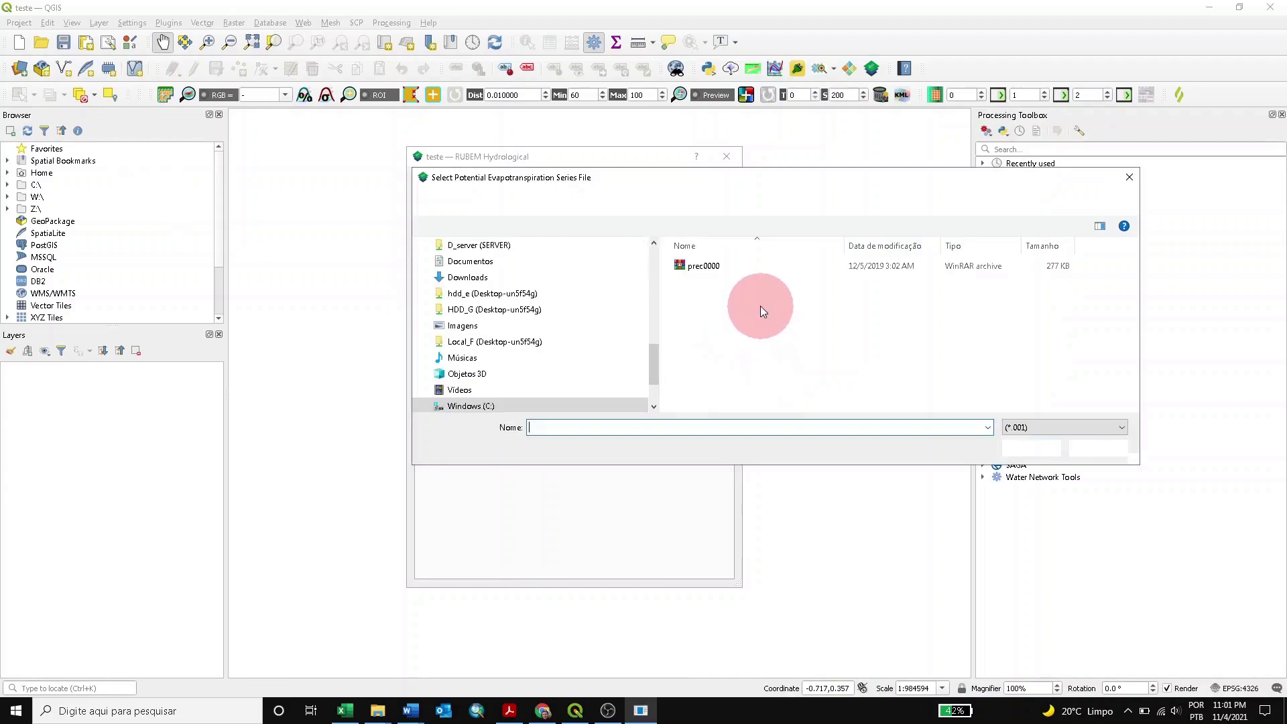
left_click(827, 203)
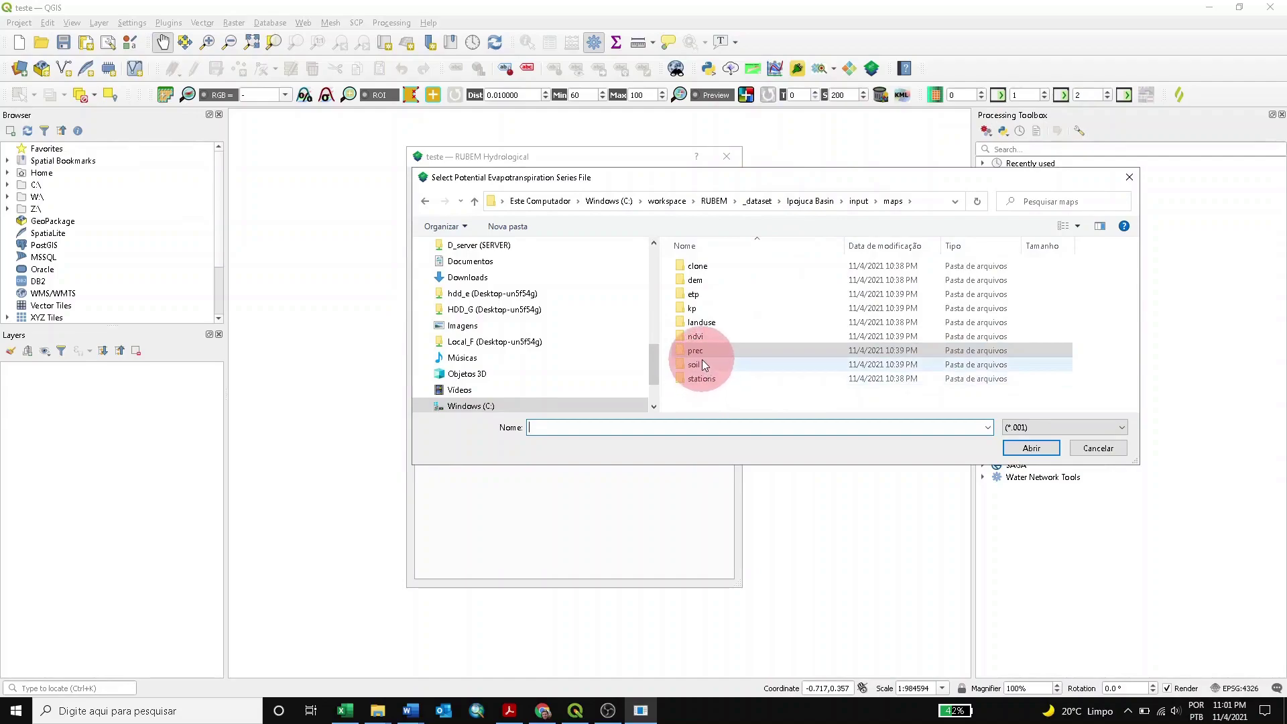
double_click(694, 294)
left_click(704, 266)
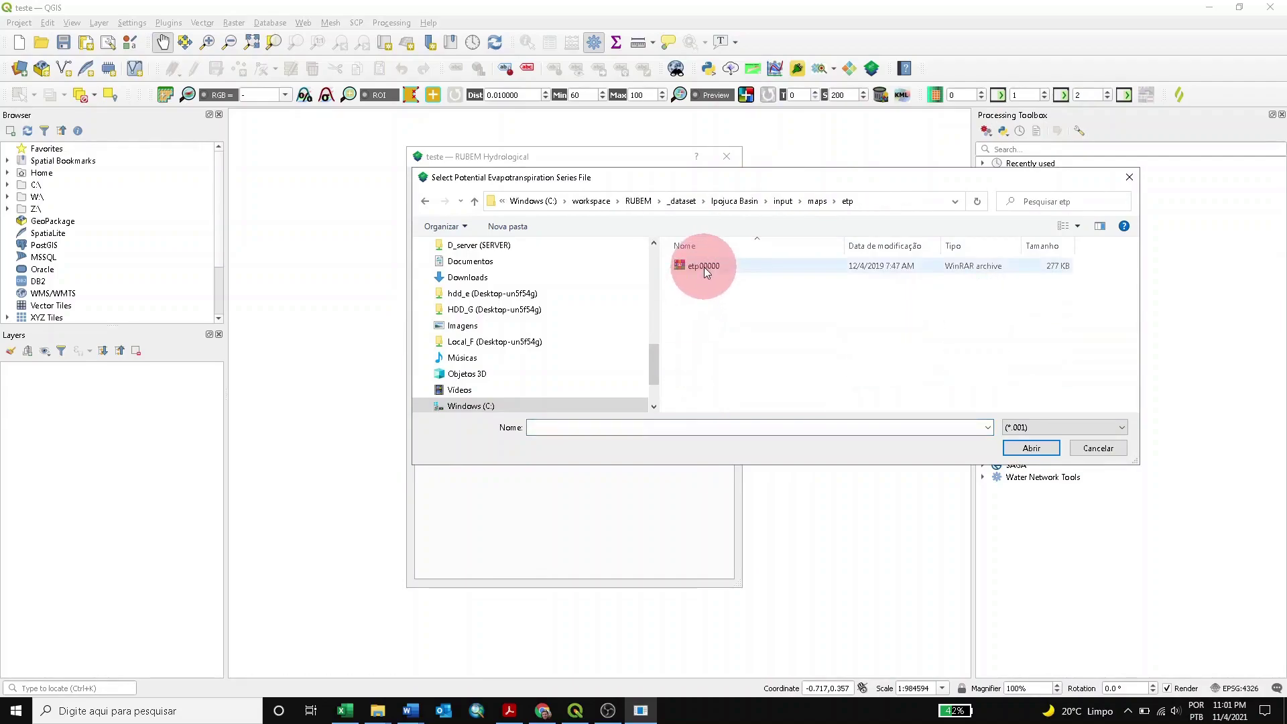
left_click(1042, 459)
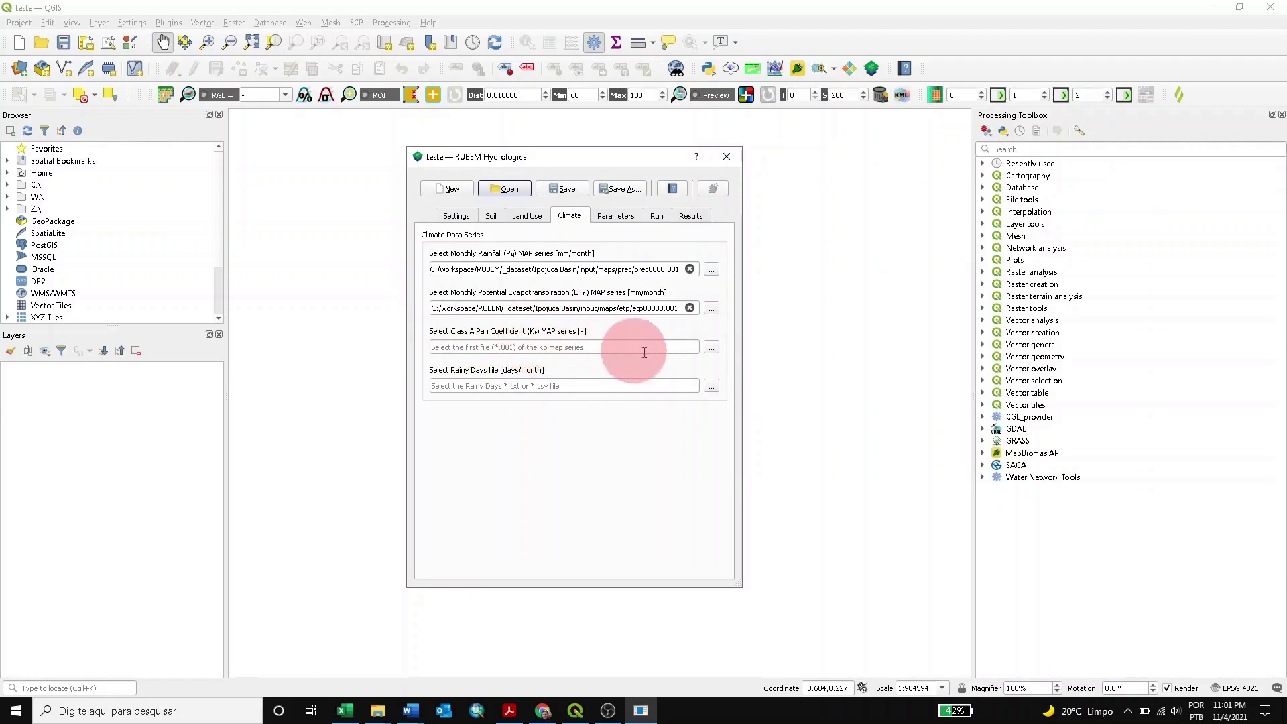
Step: Set the Class A Pan Coefficient (Kp) map series to kp000000.001 from the input/maps/kp folder
left_click(713, 349)
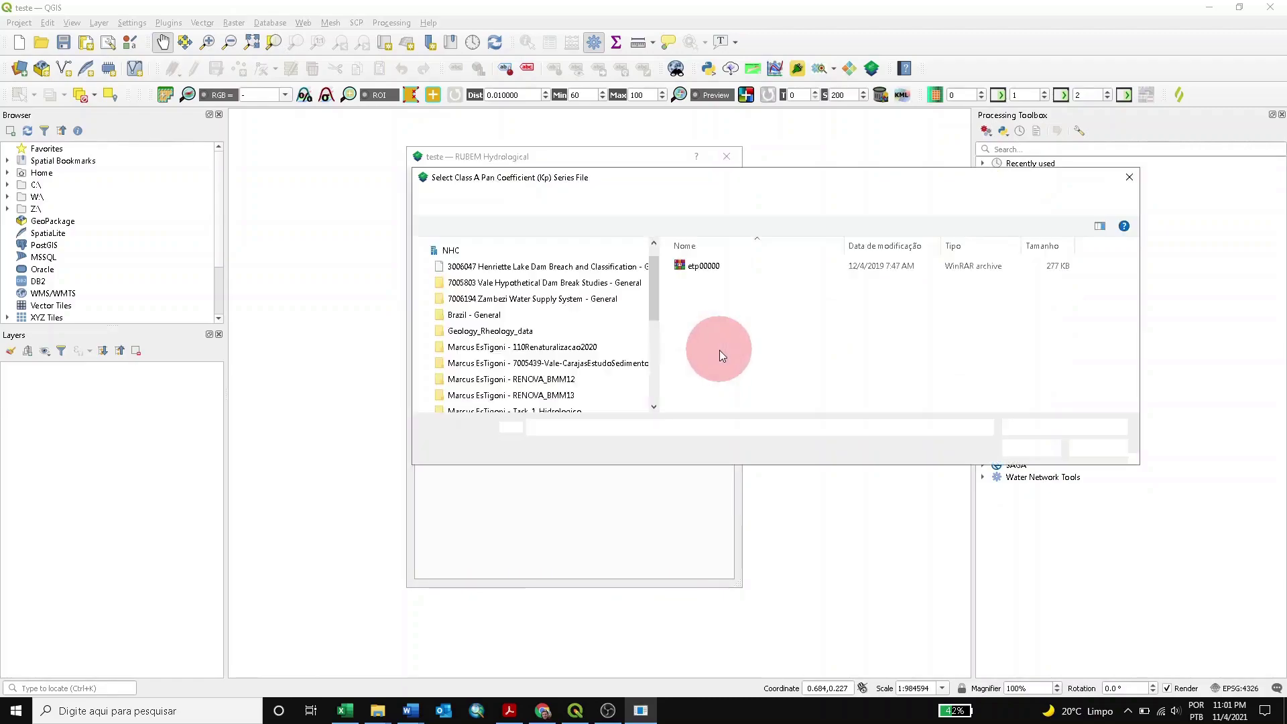
left_click(821, 203)
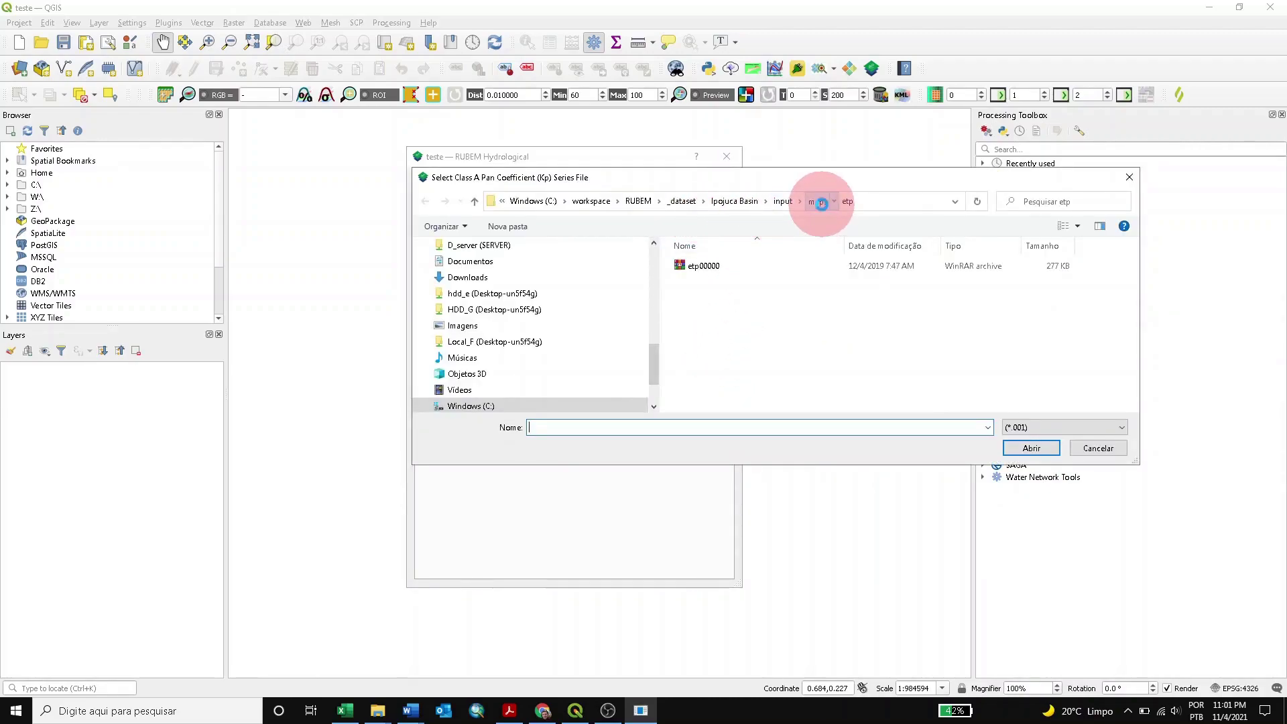
double_click(698, 308)
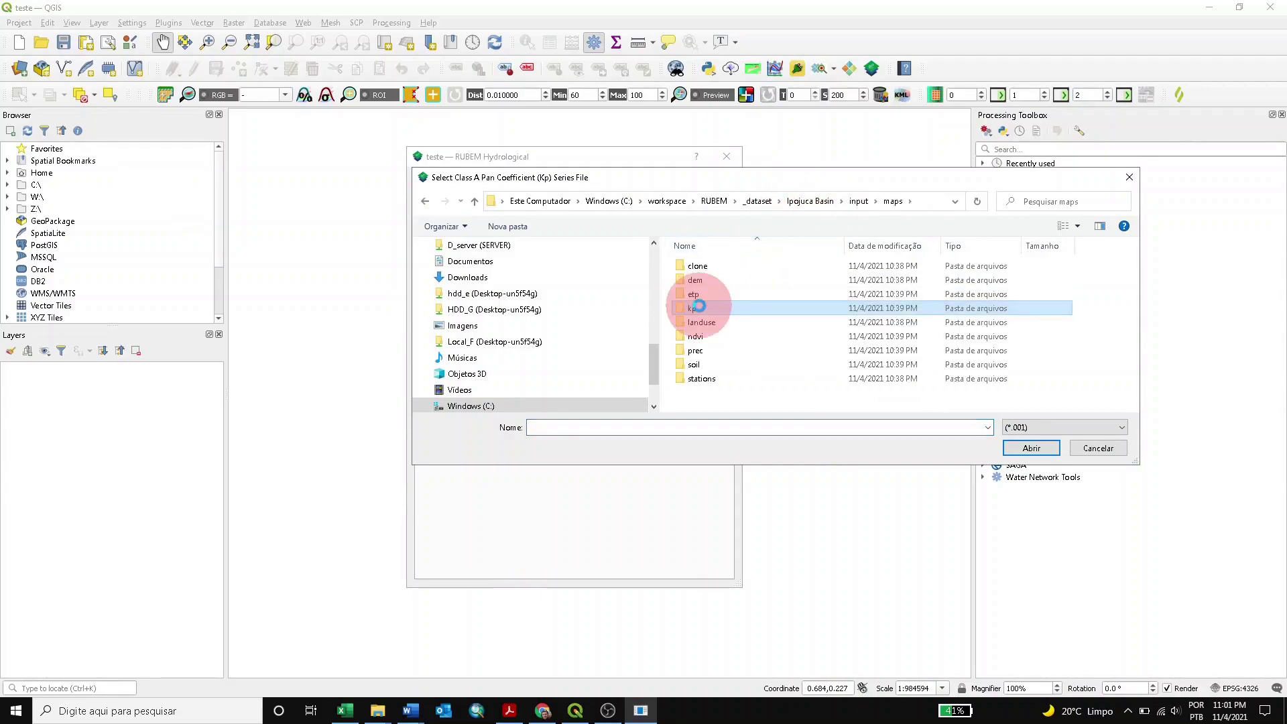
left_click(712, 265)
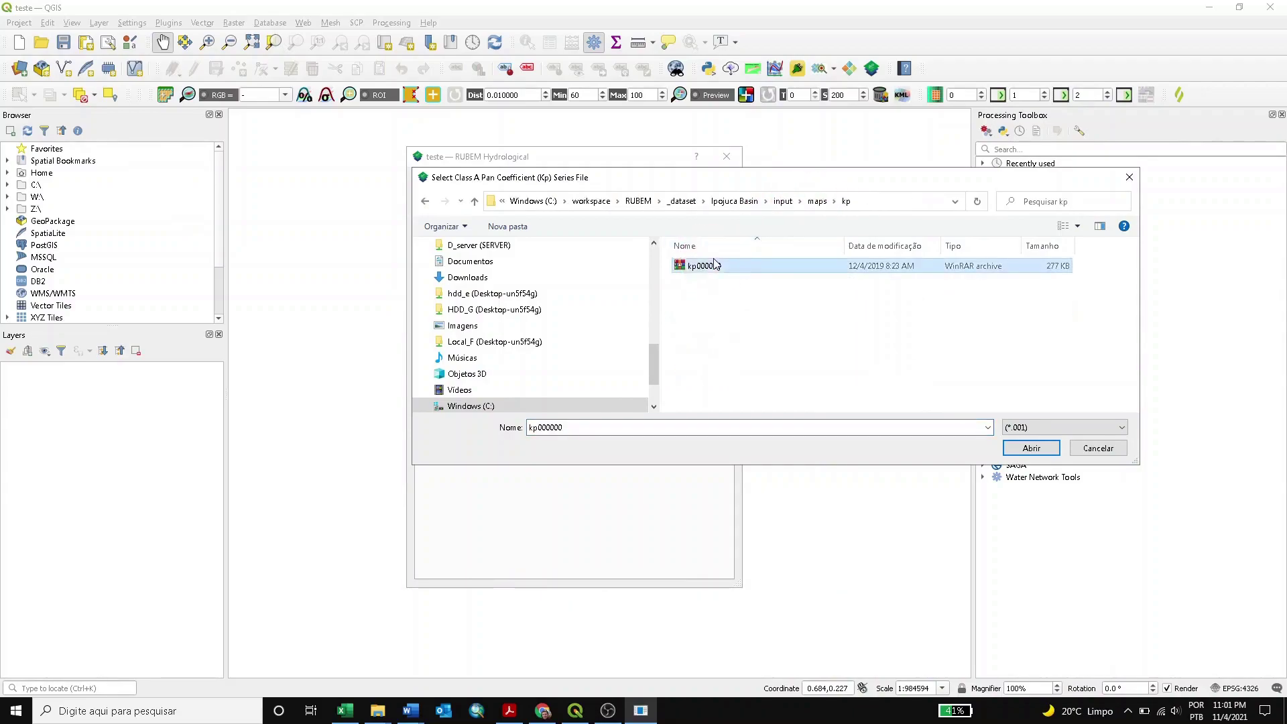
left_click(1041, 448)
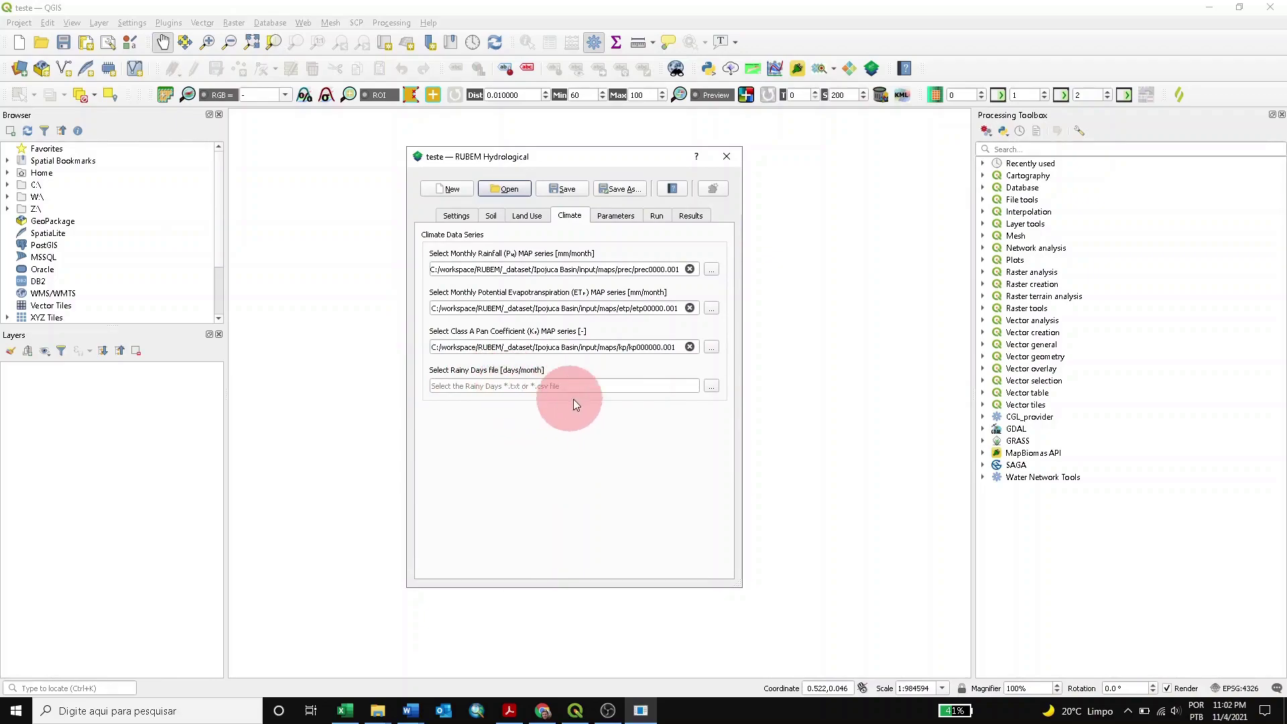
Step: Set the Rainy Days file to rainydays.txt from the input/txt folder and save the project
left_click(712, 387)
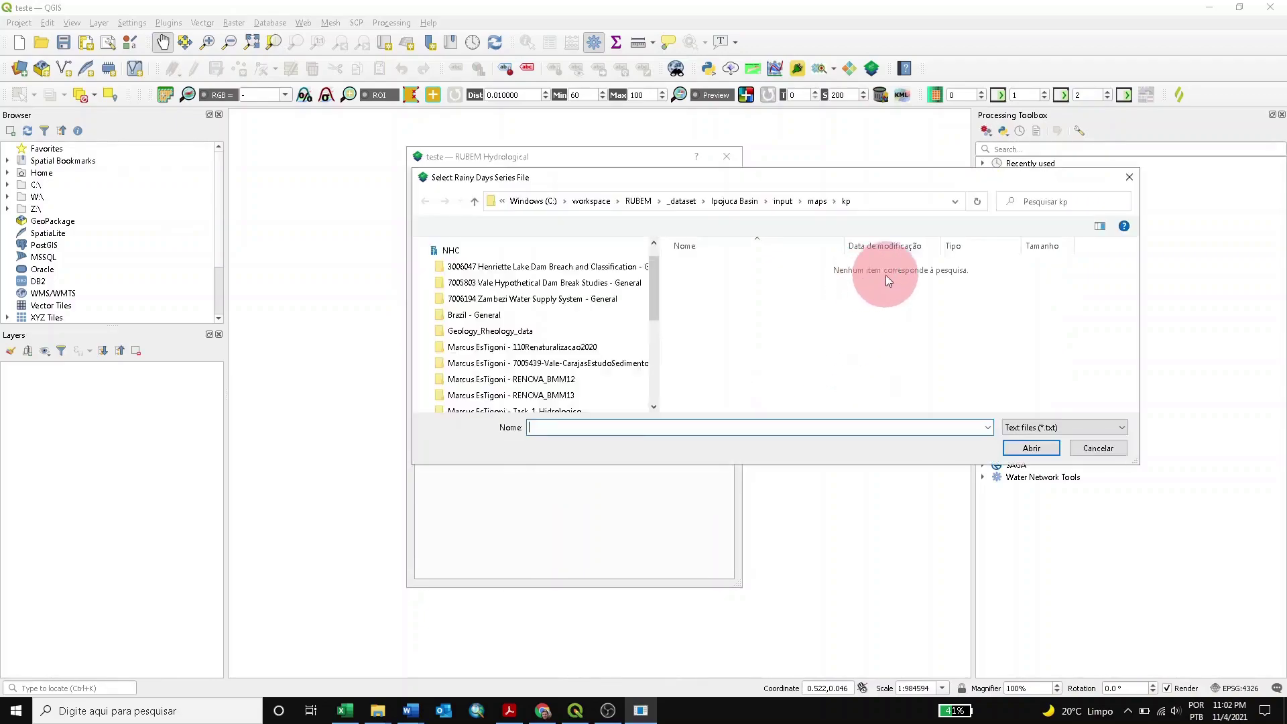
left_click(819, 201)
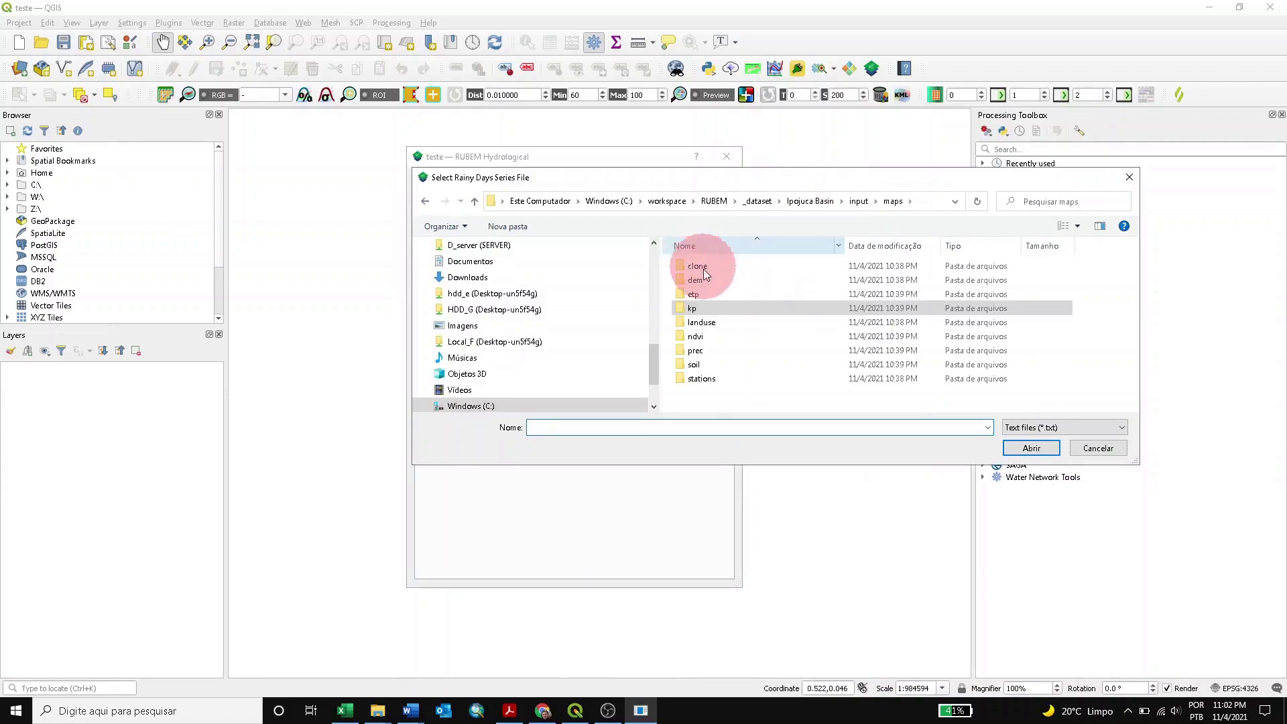
left_click(860, 201)
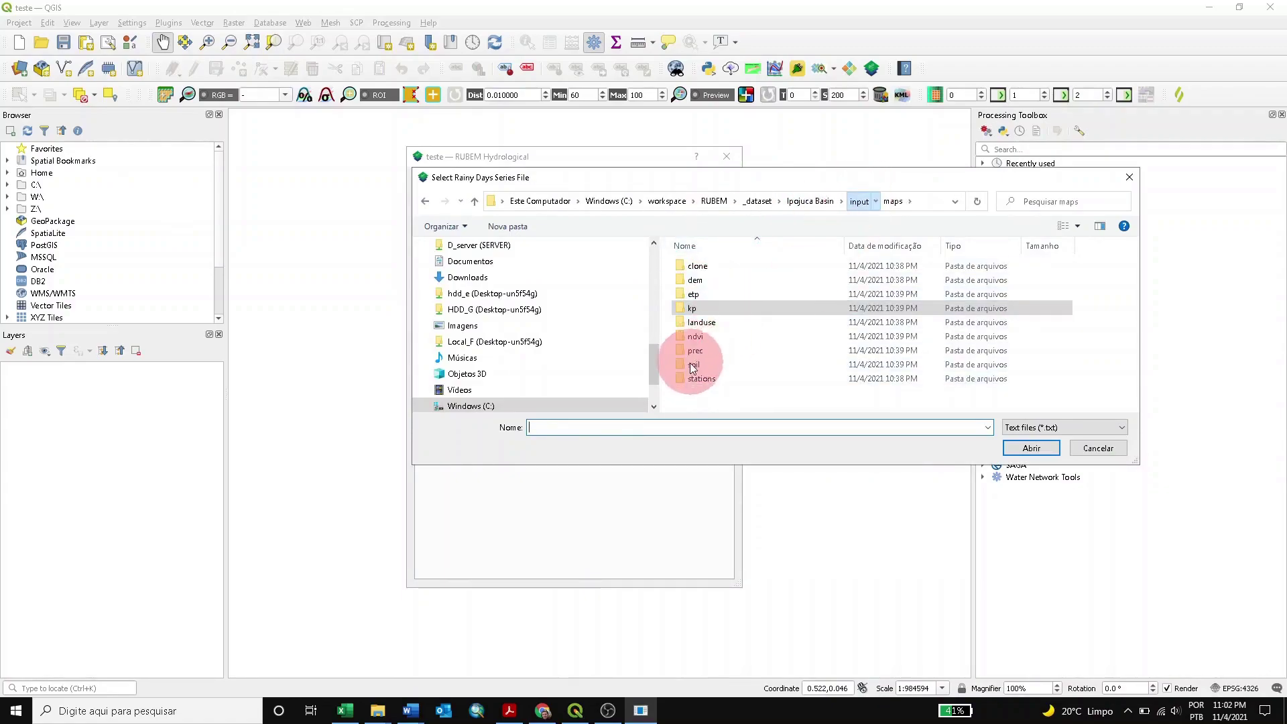
double_click(701, 283)
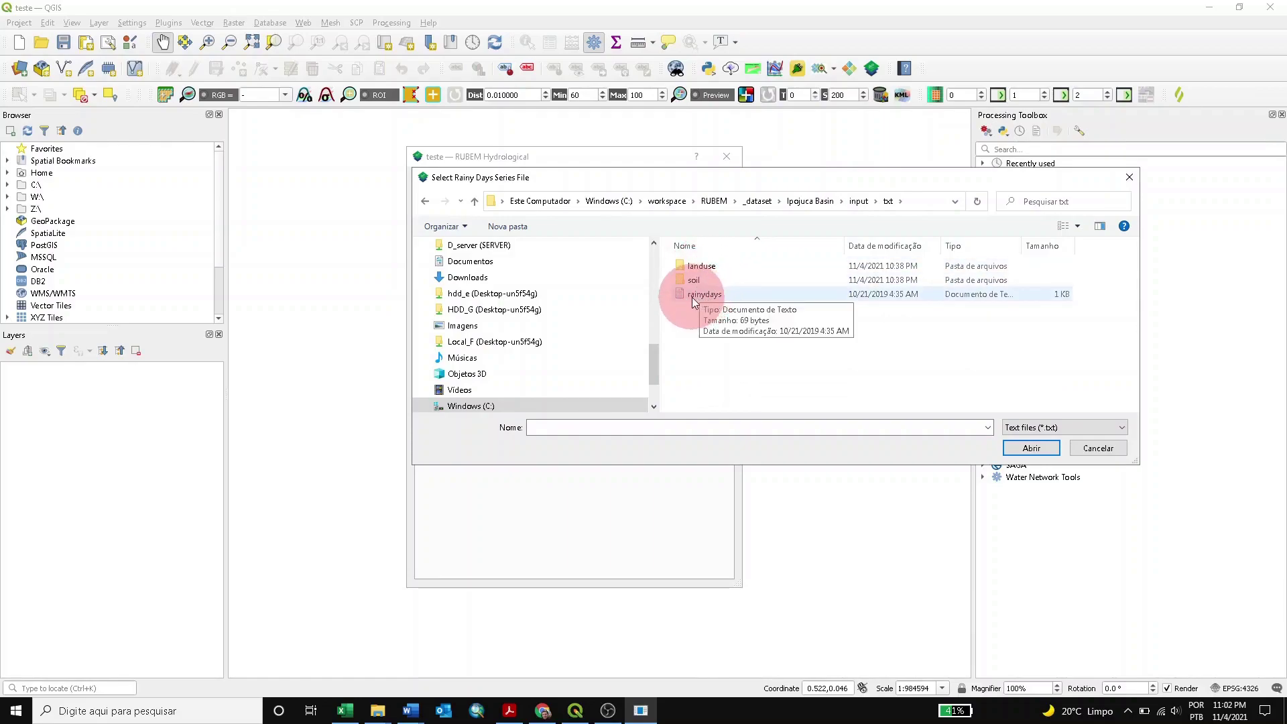
left_click(697, 297)
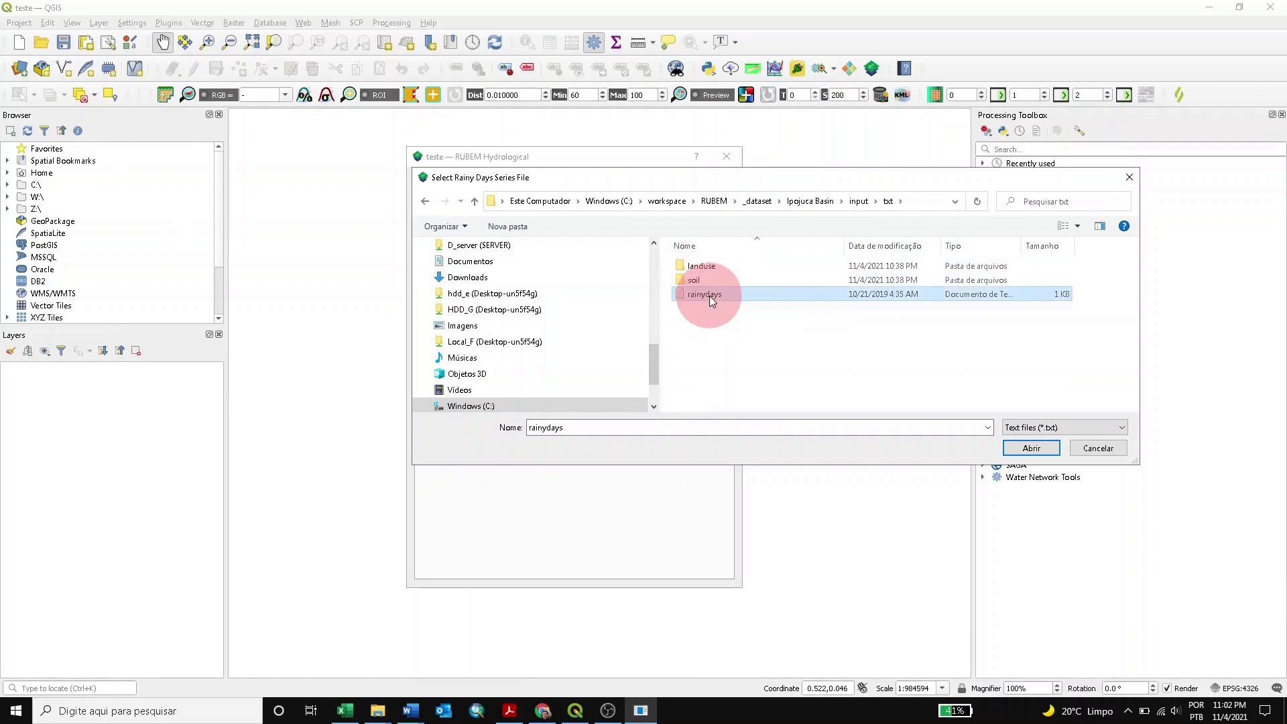
left_click(1038, 448)
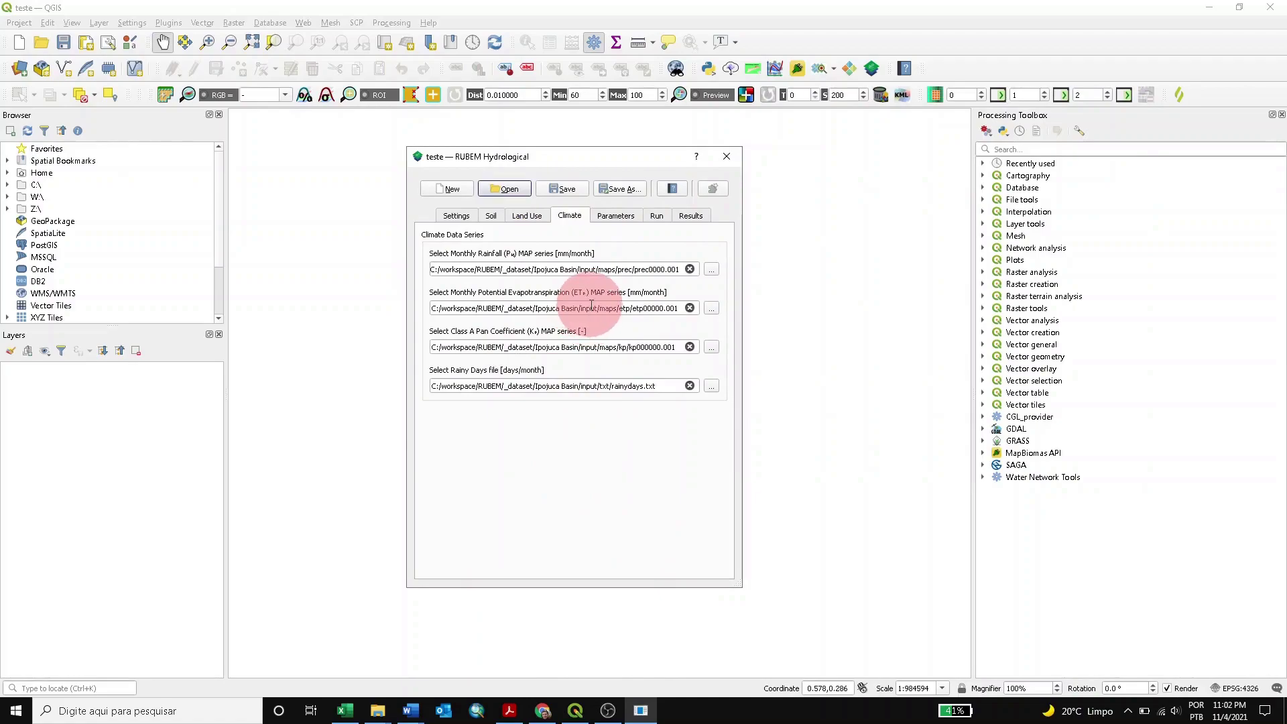
left_click(564, 190)
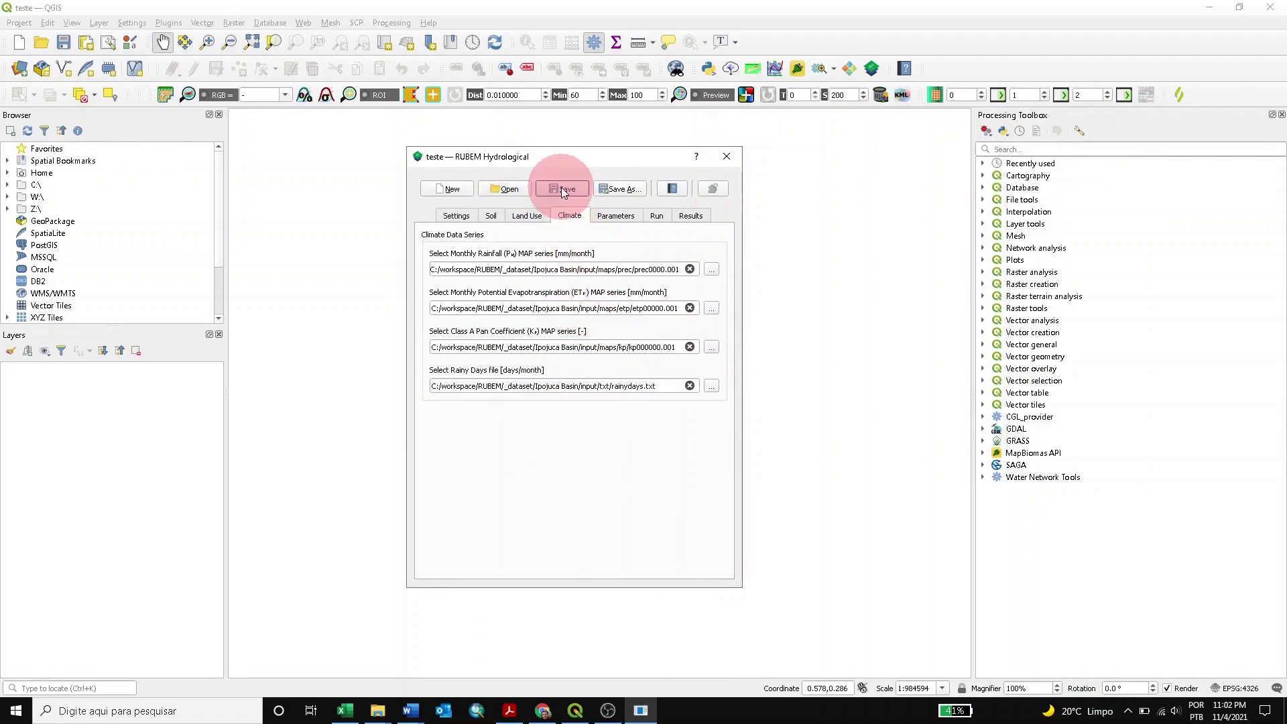
Step: Review the model parameters, weight factors and general settings, and save the project
left_click(621, 218)
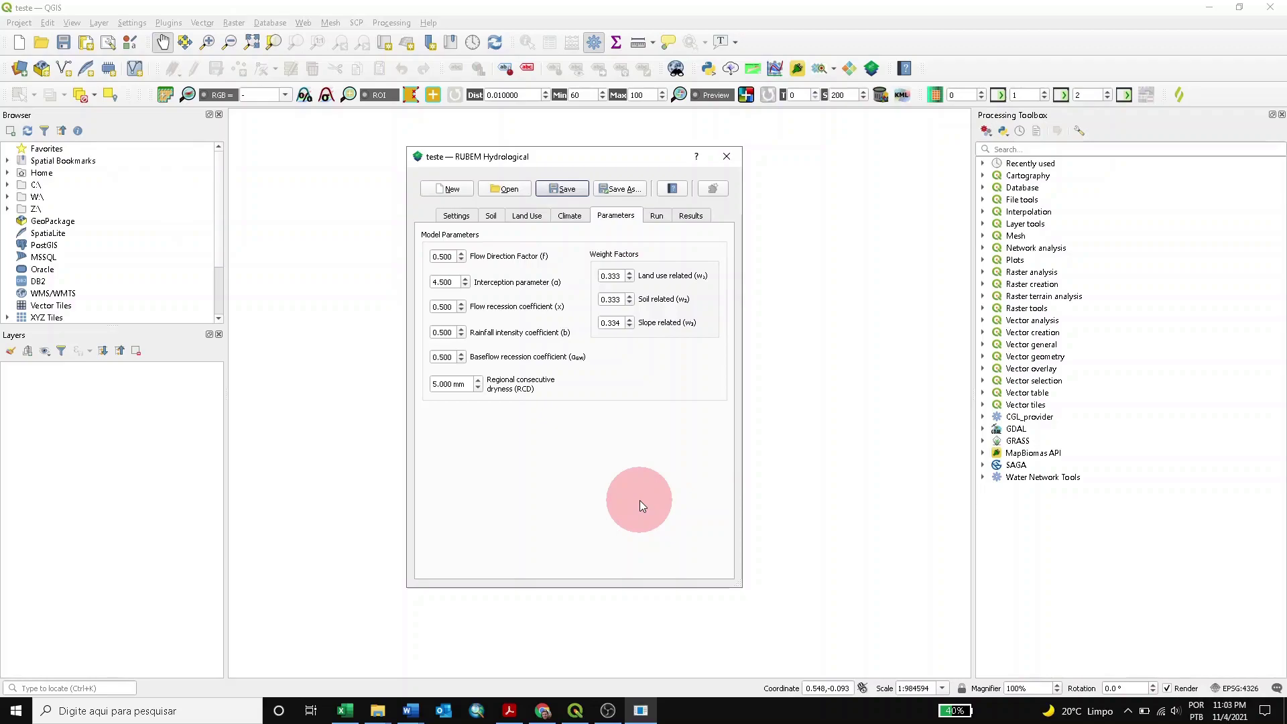
left_click(461, 218)
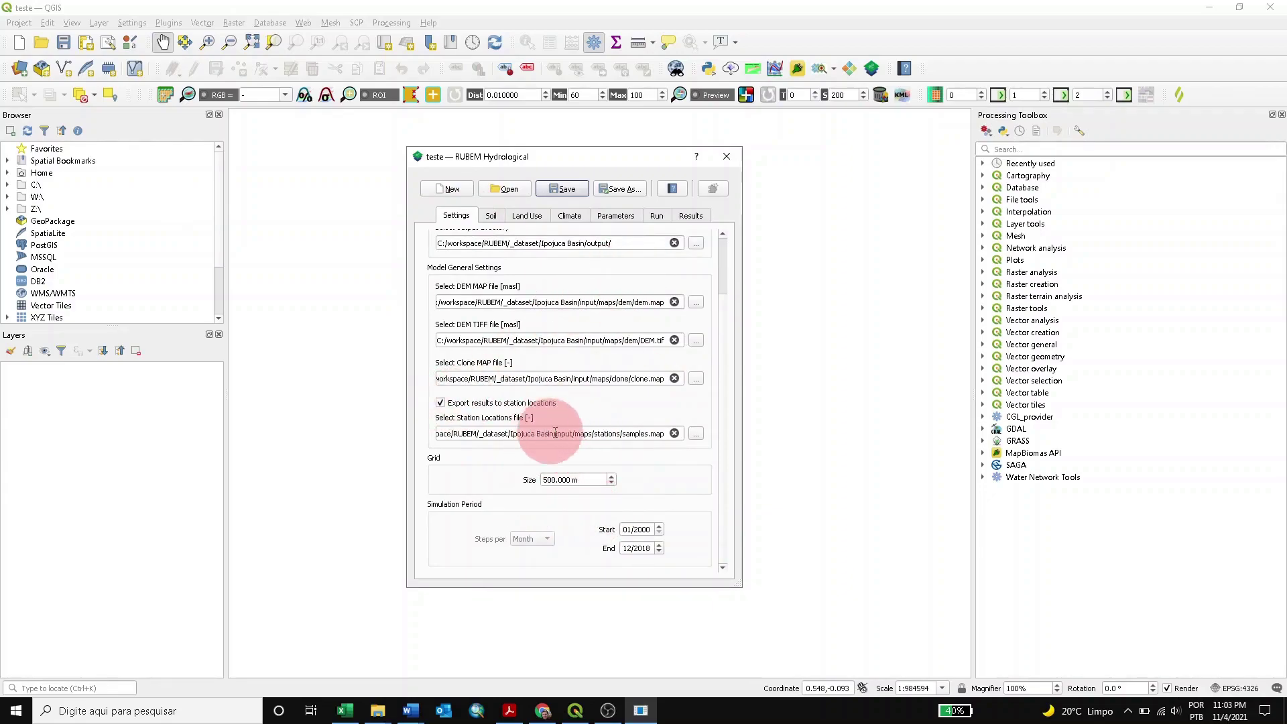
left_click(618, 215)
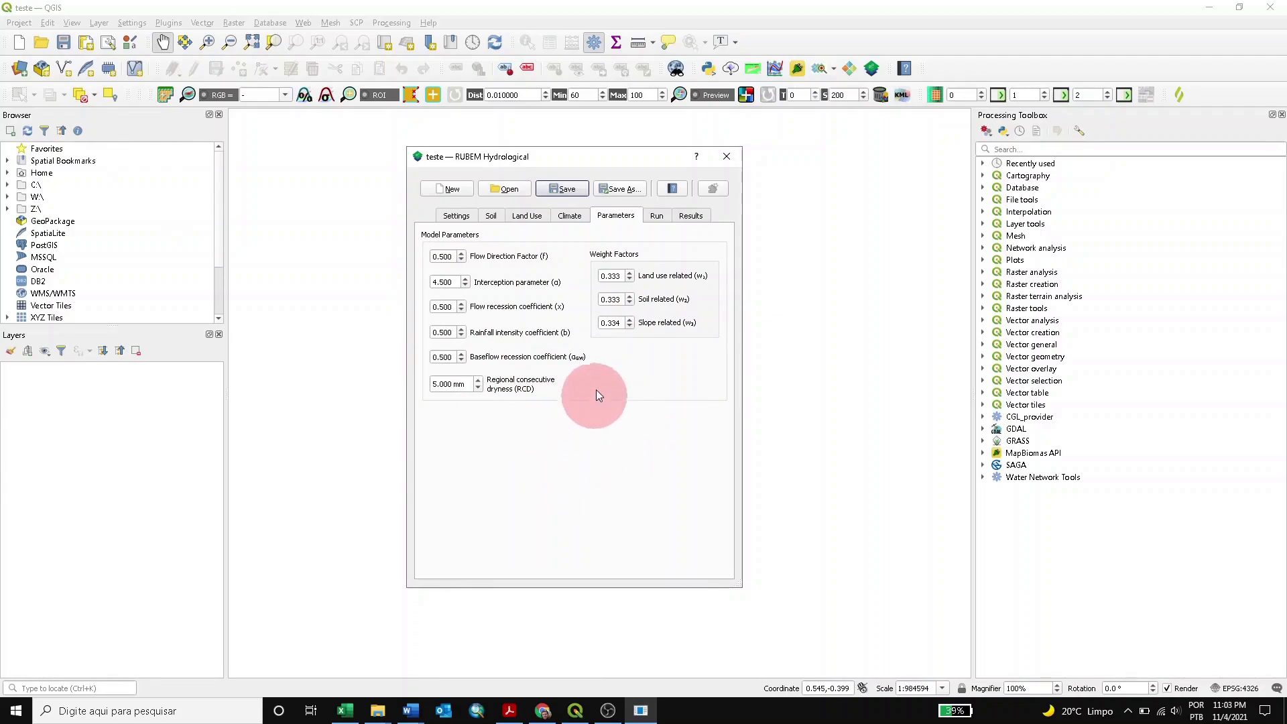
left_click(558, 191)
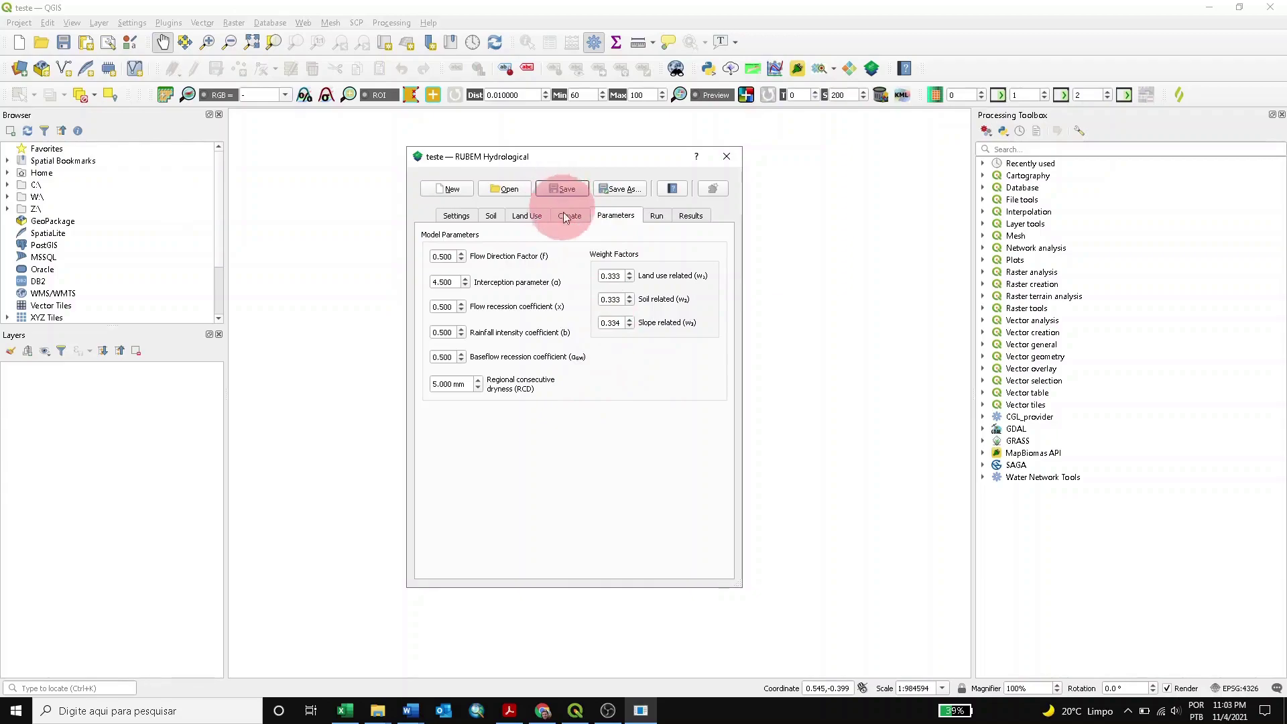
Step: Enable Total Runoff among the generated files and check the station export and simulation period in the general settings
left_click(658, 216)
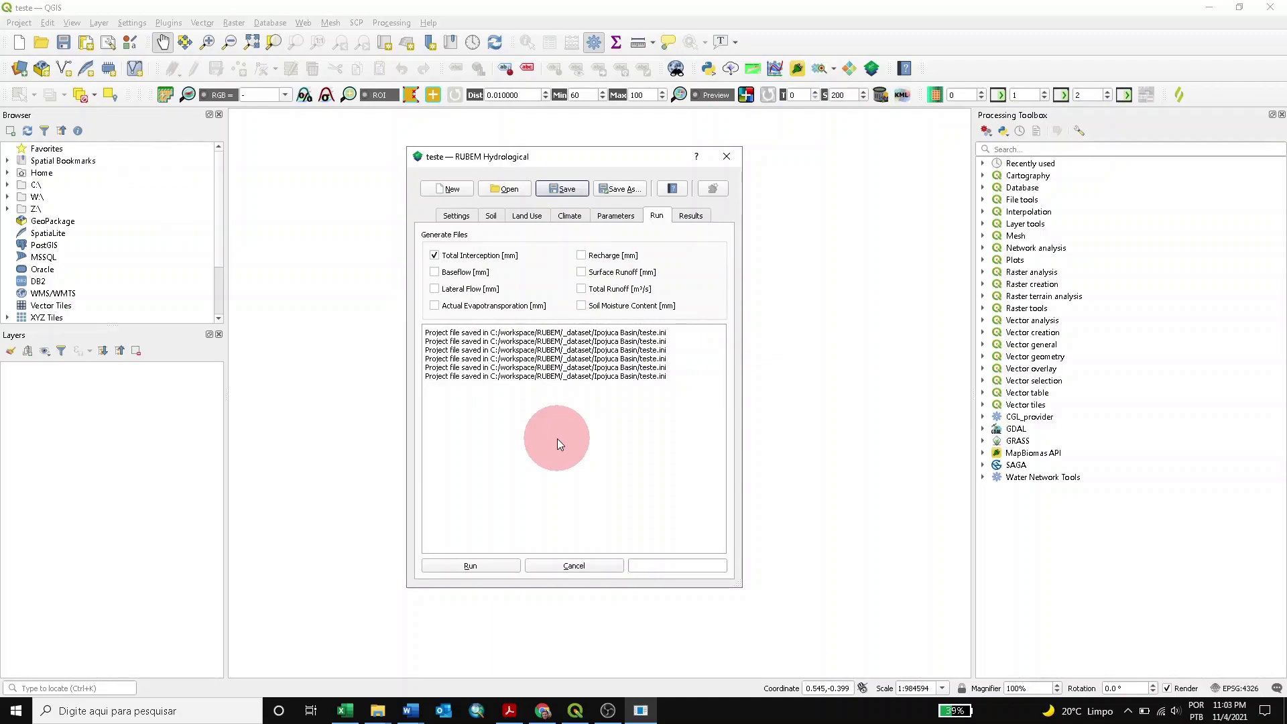
left_click(456, 215)
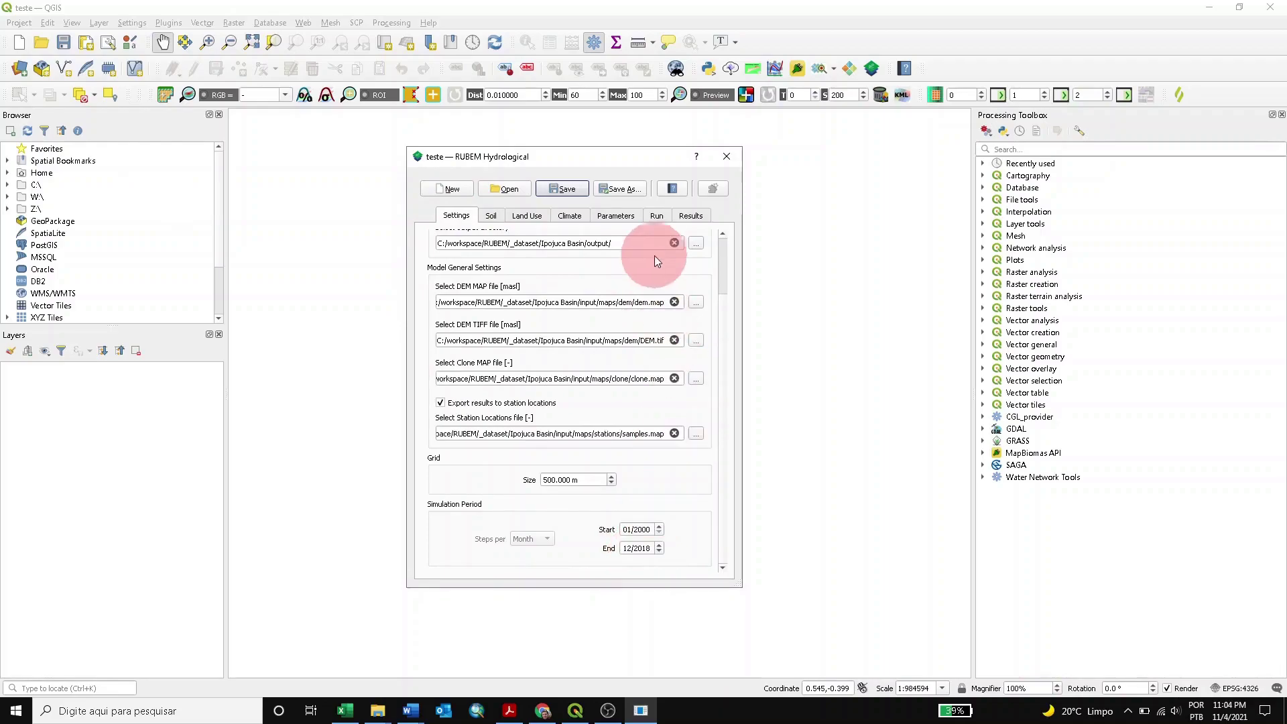
left_click(658, 215)
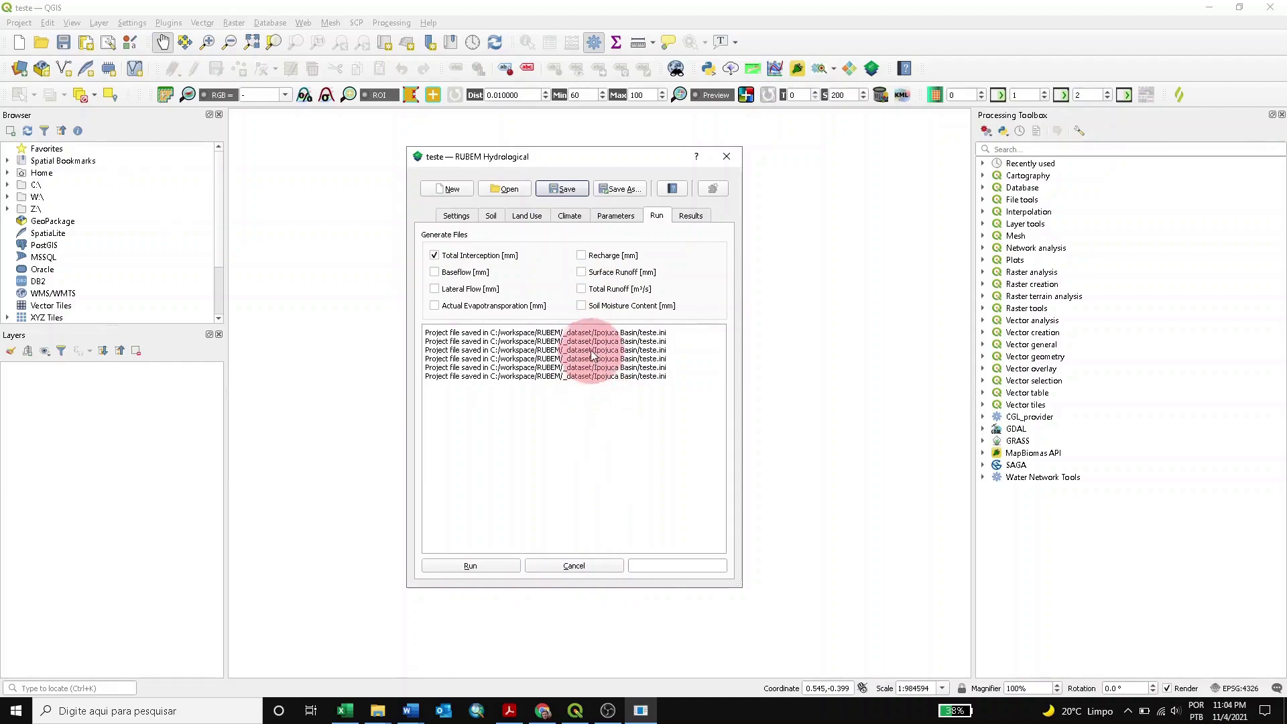
left_click(582, 292)
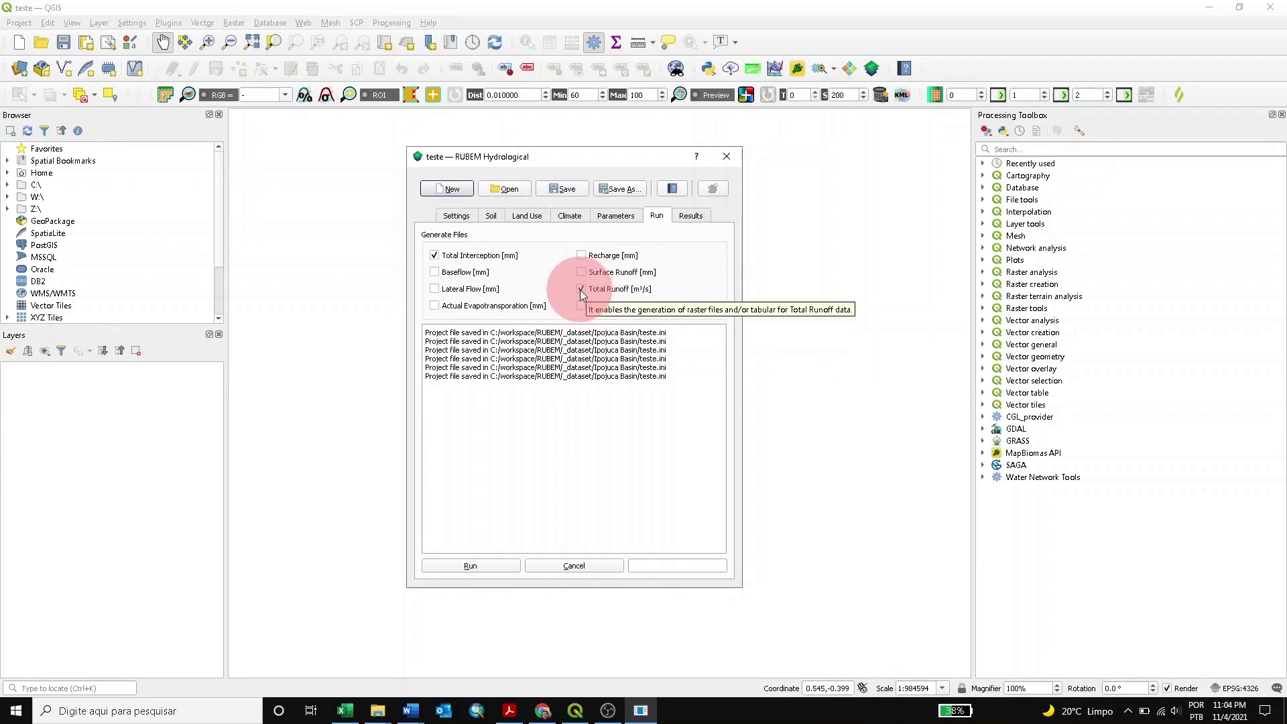
left_click(470, 215)
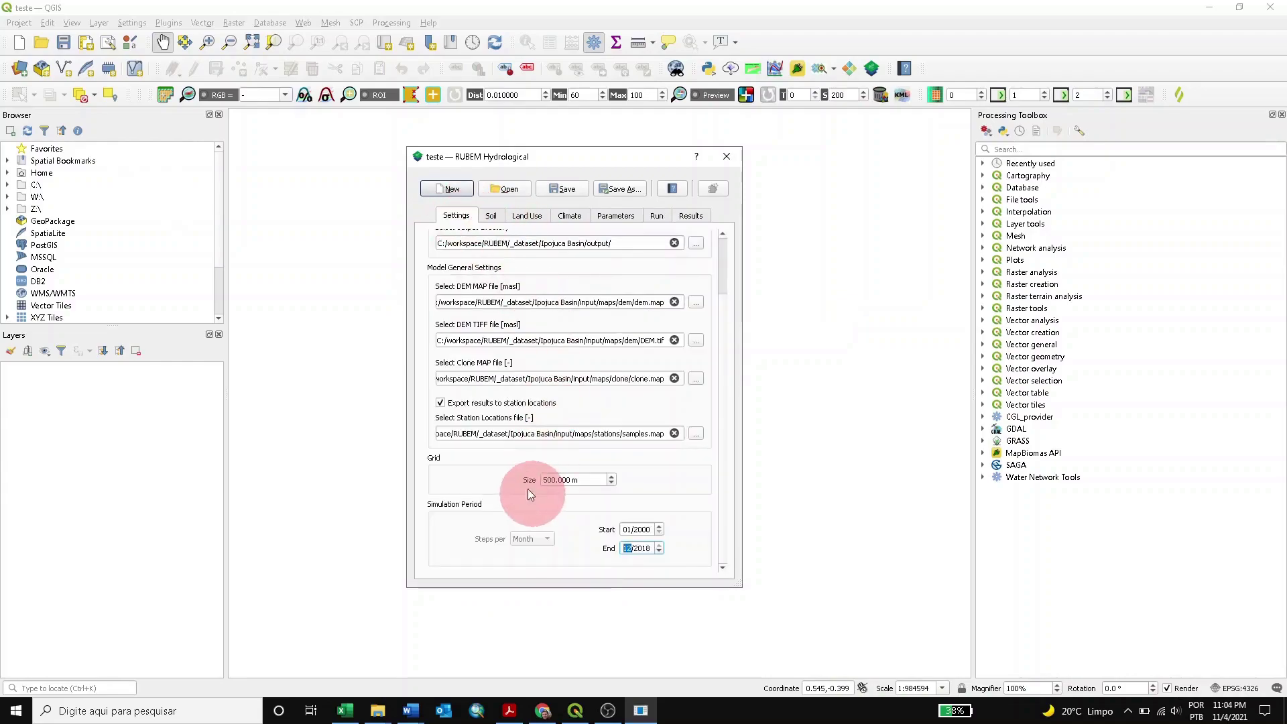
left_click(656, 216)
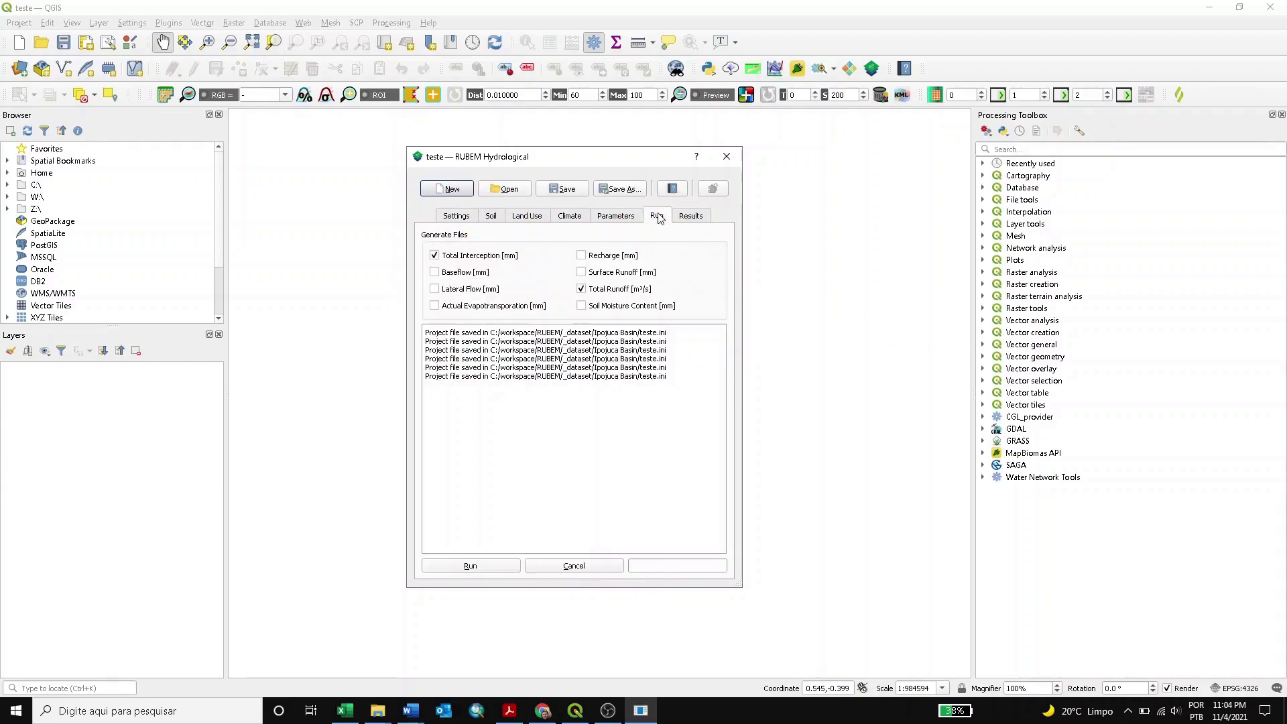
Step: Enable file generation for Baseflow, Lateral Flow, Actual Evapotranspiration, Recharge, Surface Runoff and Soil Moisture Content
left_click(436, 272)
left_click(435, 290)
left_click(435, 306)
left_click(581, 255)
left_click(582, 272)
left_click(582, 306)
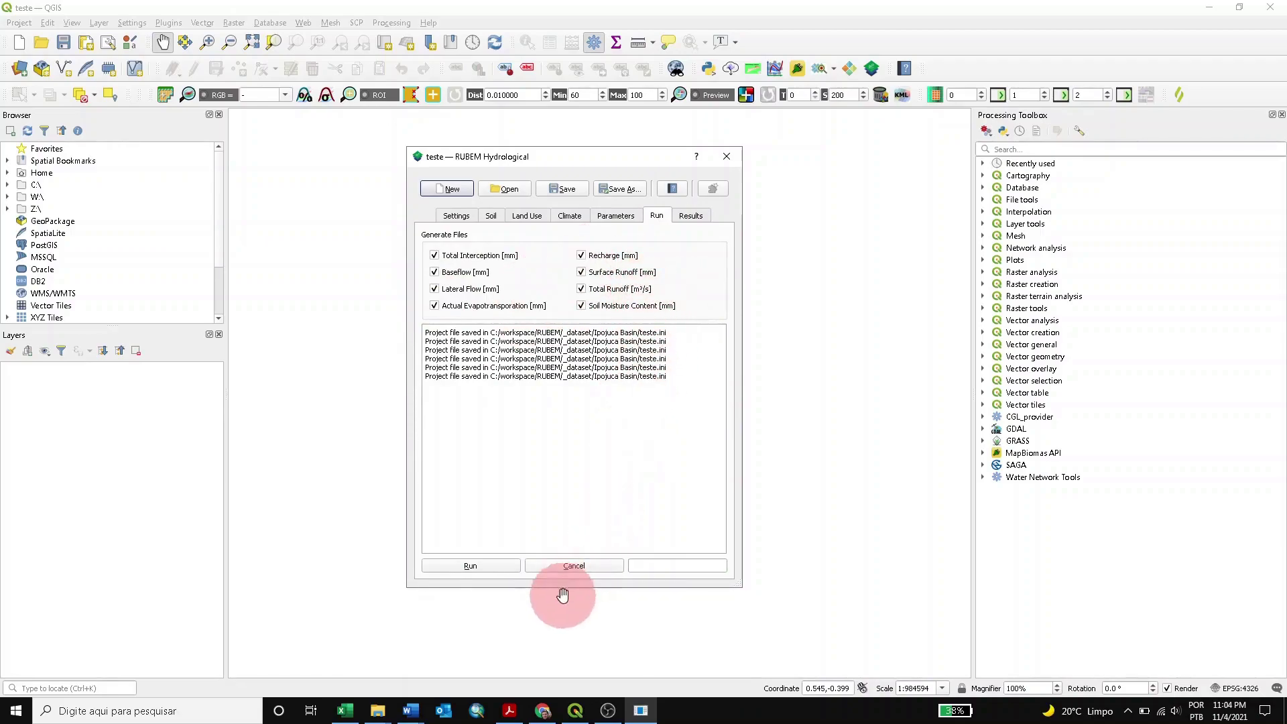
Step: Run the RUBEM simulation, agreeing to use the existing non-empty output directory
left_click(474, 566)
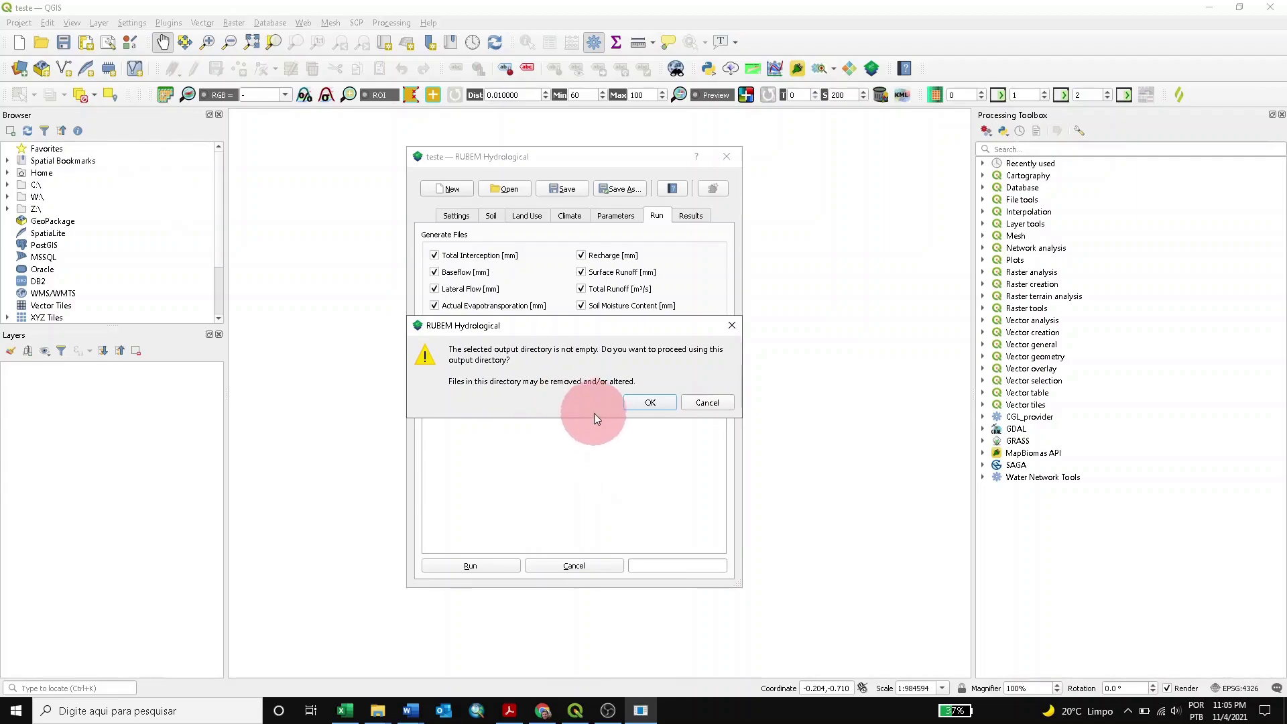
left_click(649, 404)
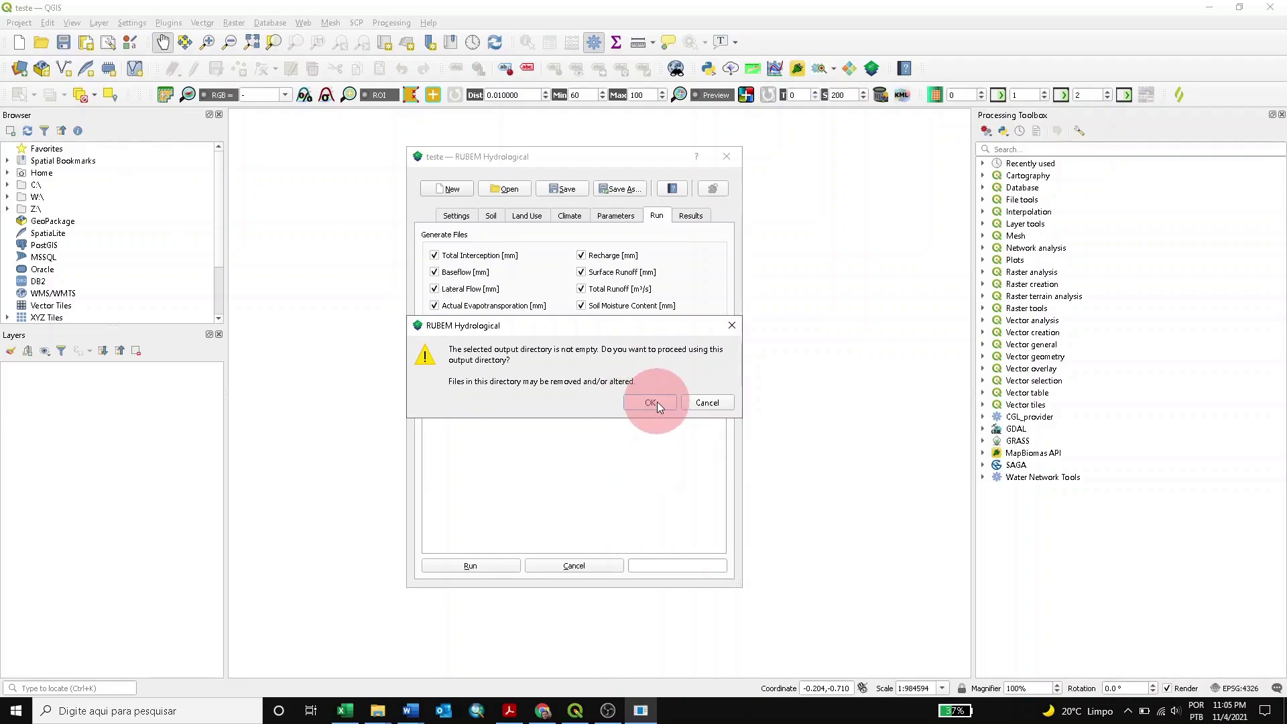
left_click(657, 403)
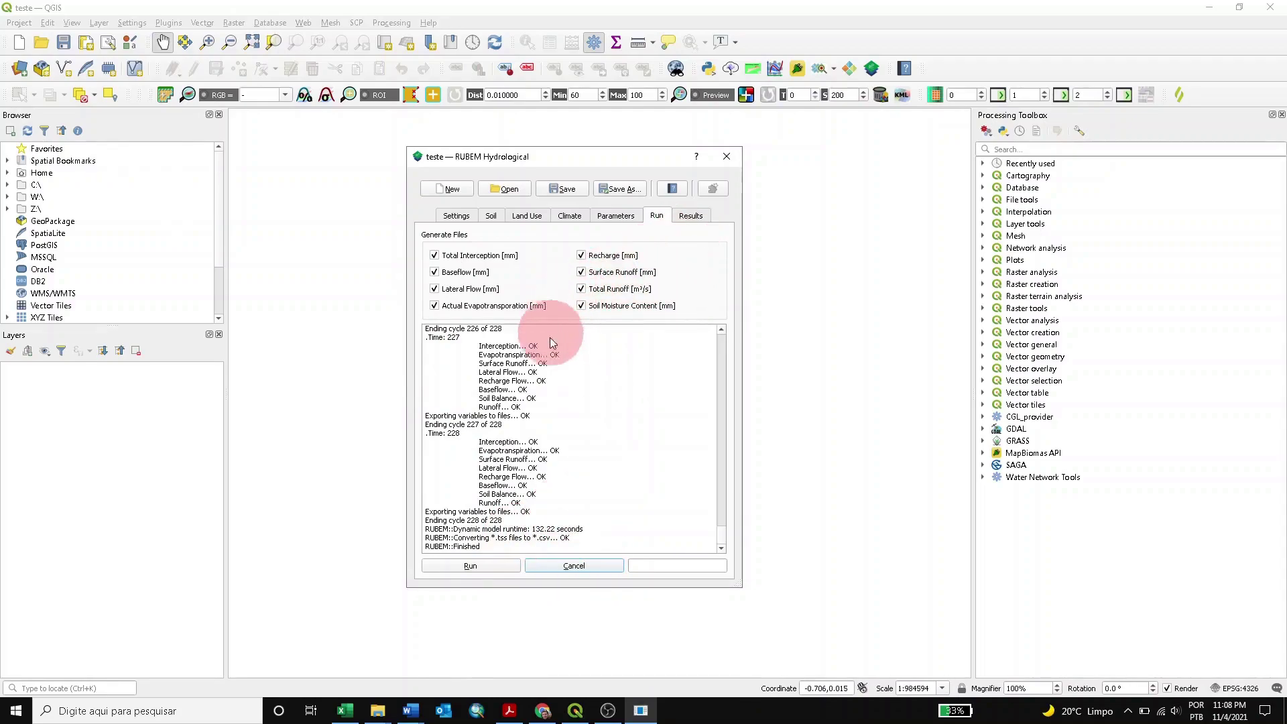
Step: Plot the Runoff time-series result outRun.csv, examine the enlarged Total Runoff chart for each station, and close it
left_click(699, 213)
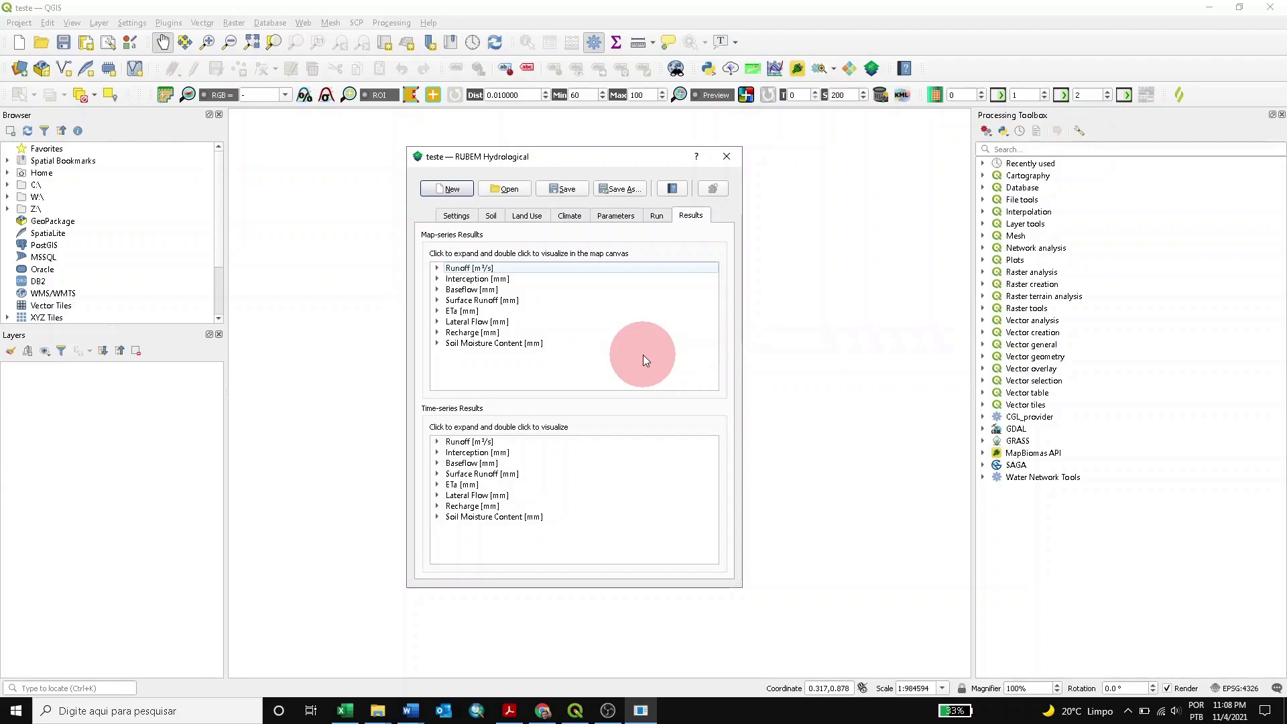
left_click(656, 216)
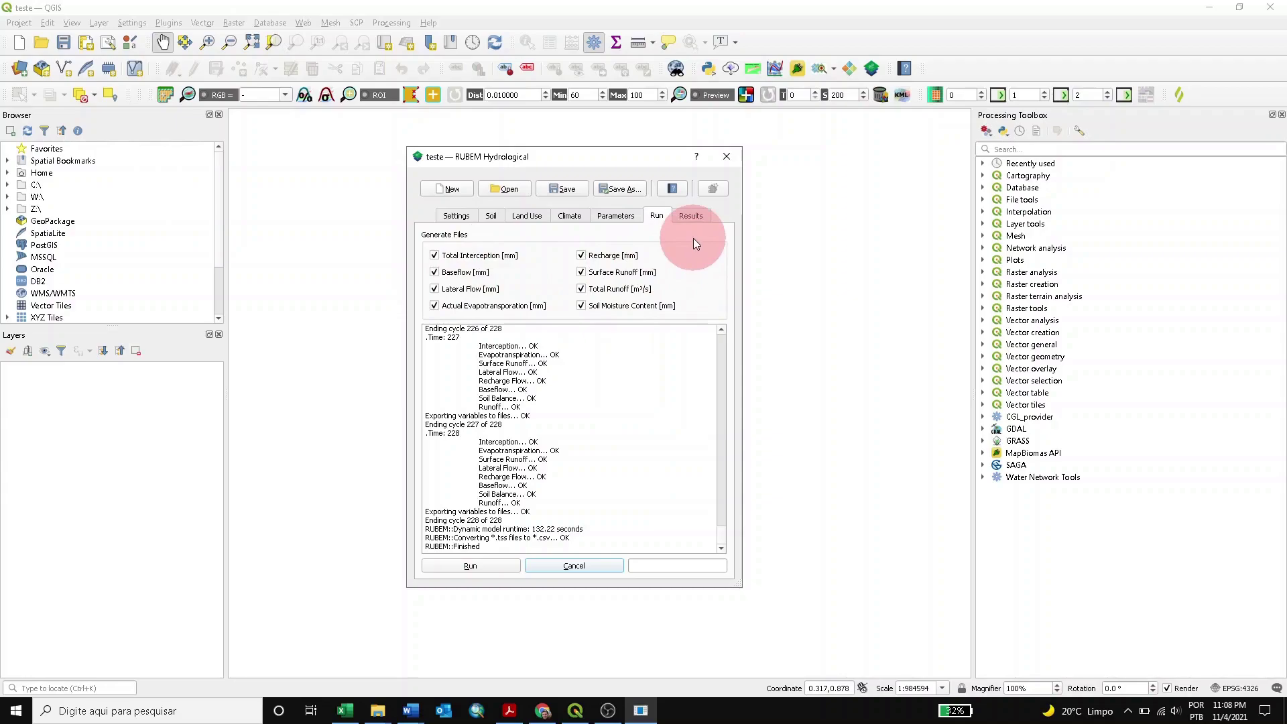
left_click(689, 218)
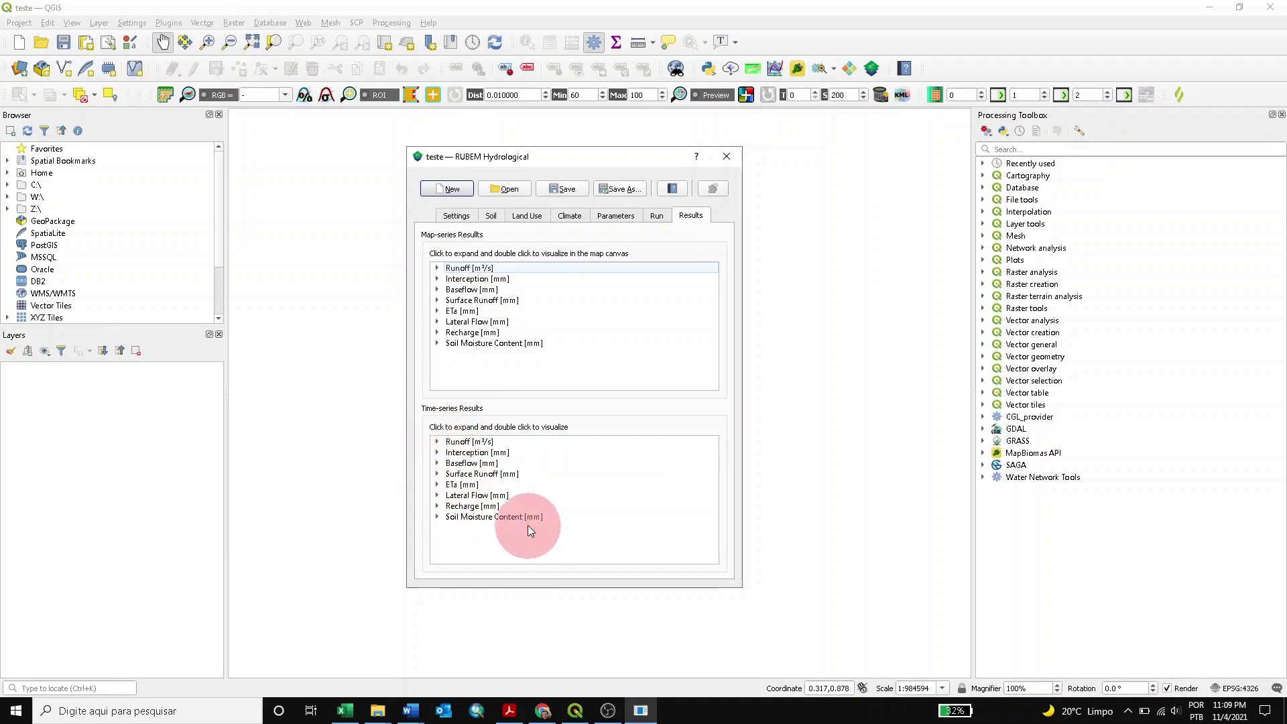
left_click(438, 443)
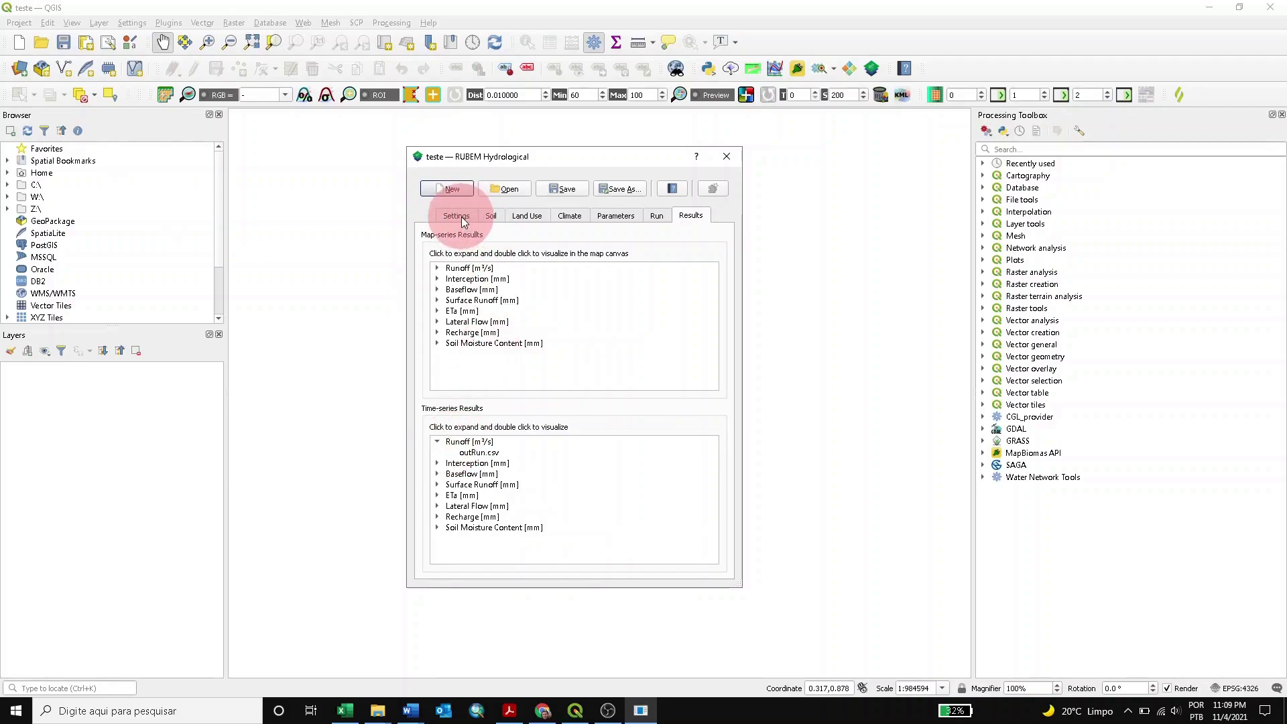
double_click(480, 454)
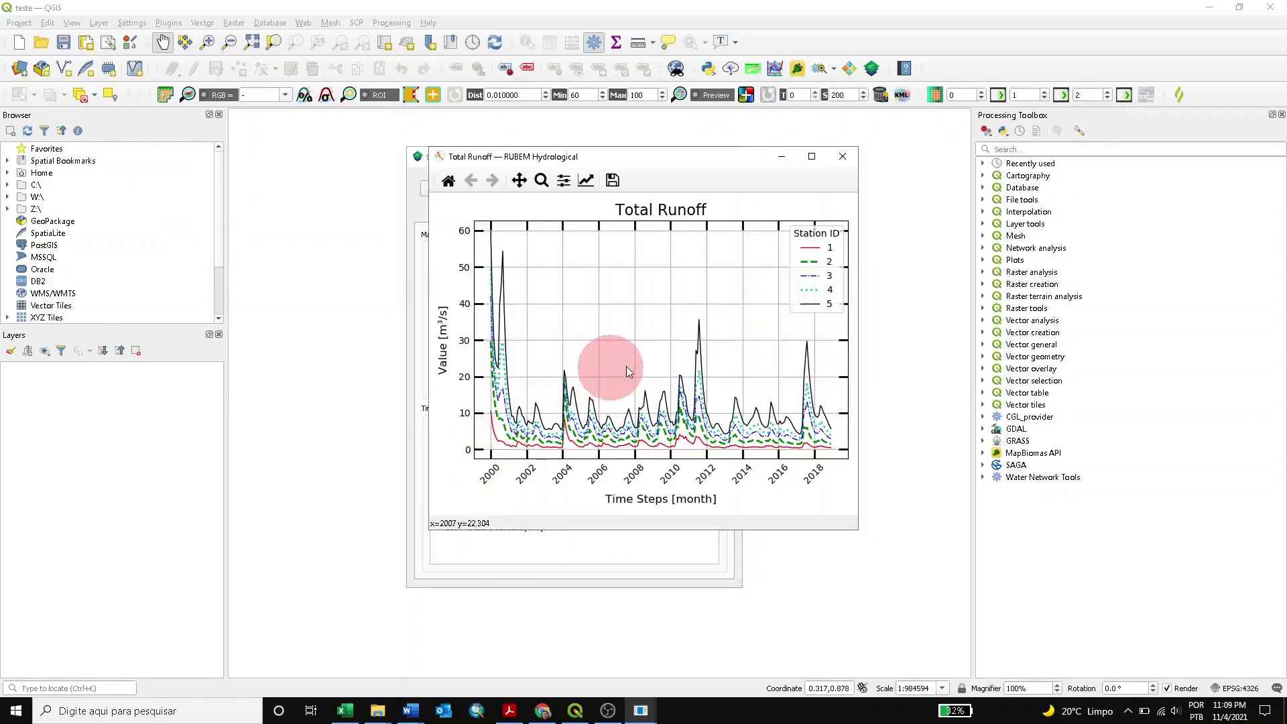
left_click(811, 158)
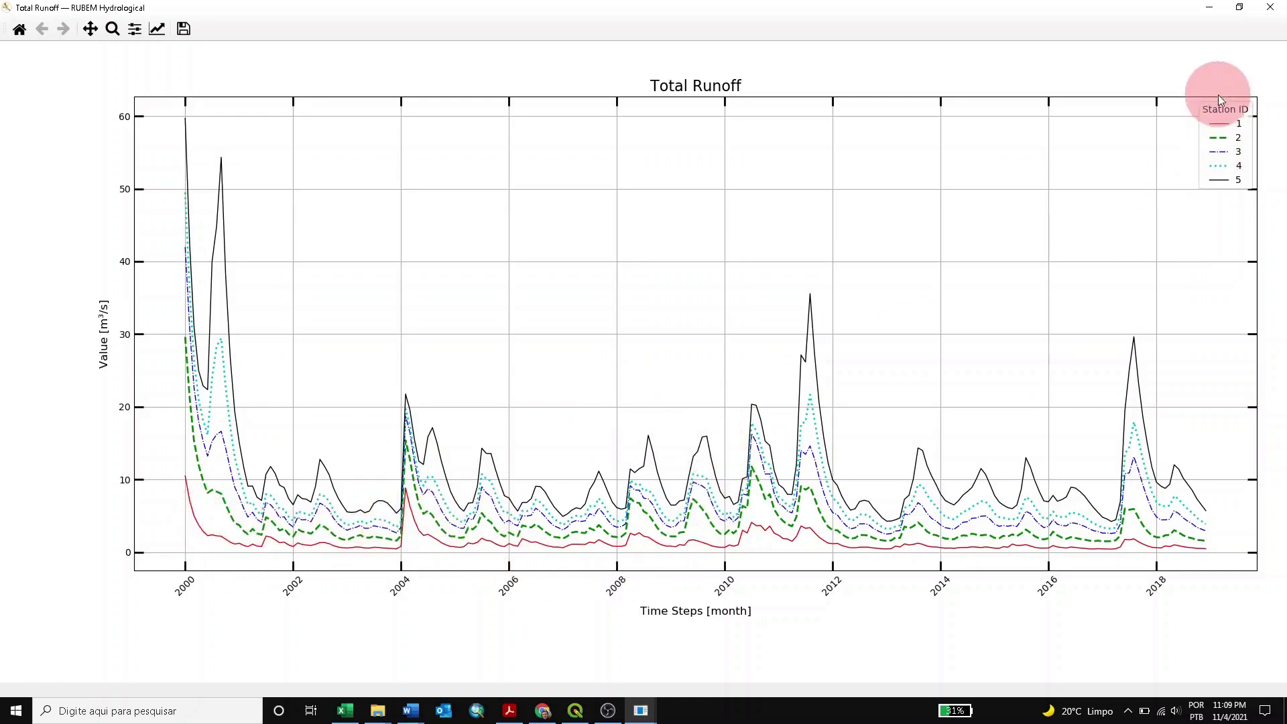
left_click(1270, 8)
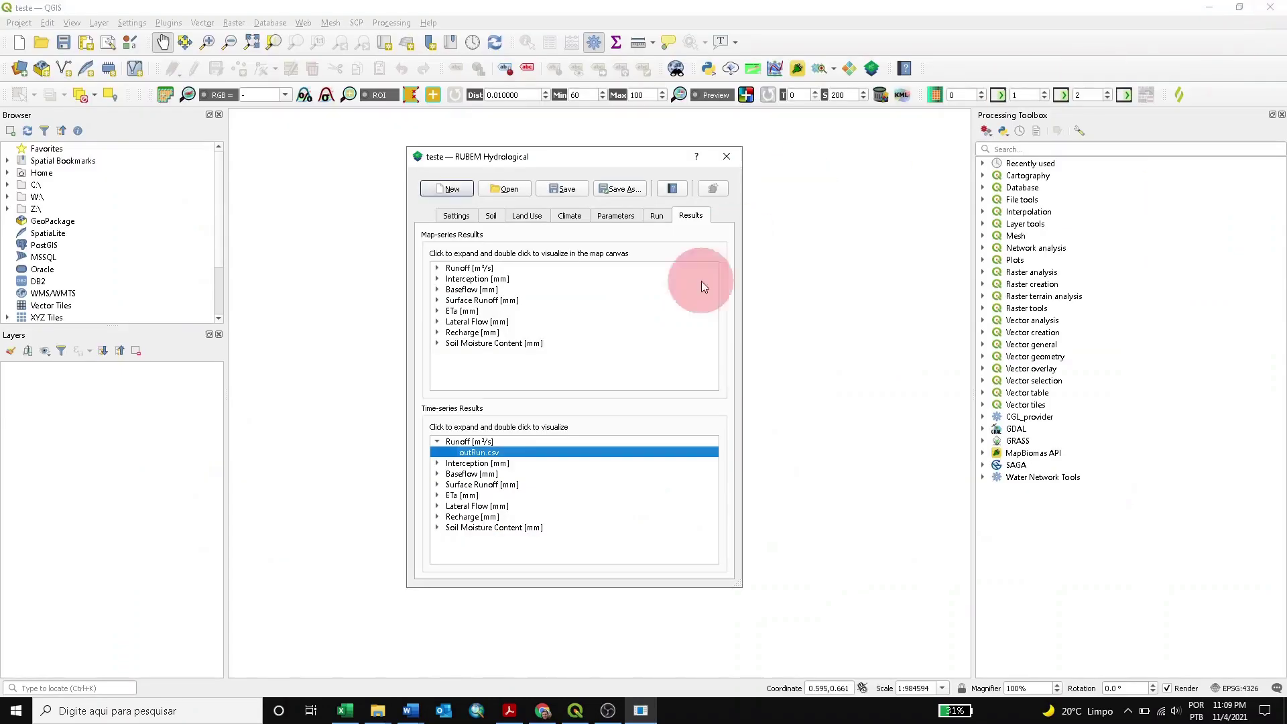
Step: Plot the Interception and Baseflow time-series results and place their charts on opposite sides of the plugin dialog
left_click(439, 463)
double_click(486, 475)
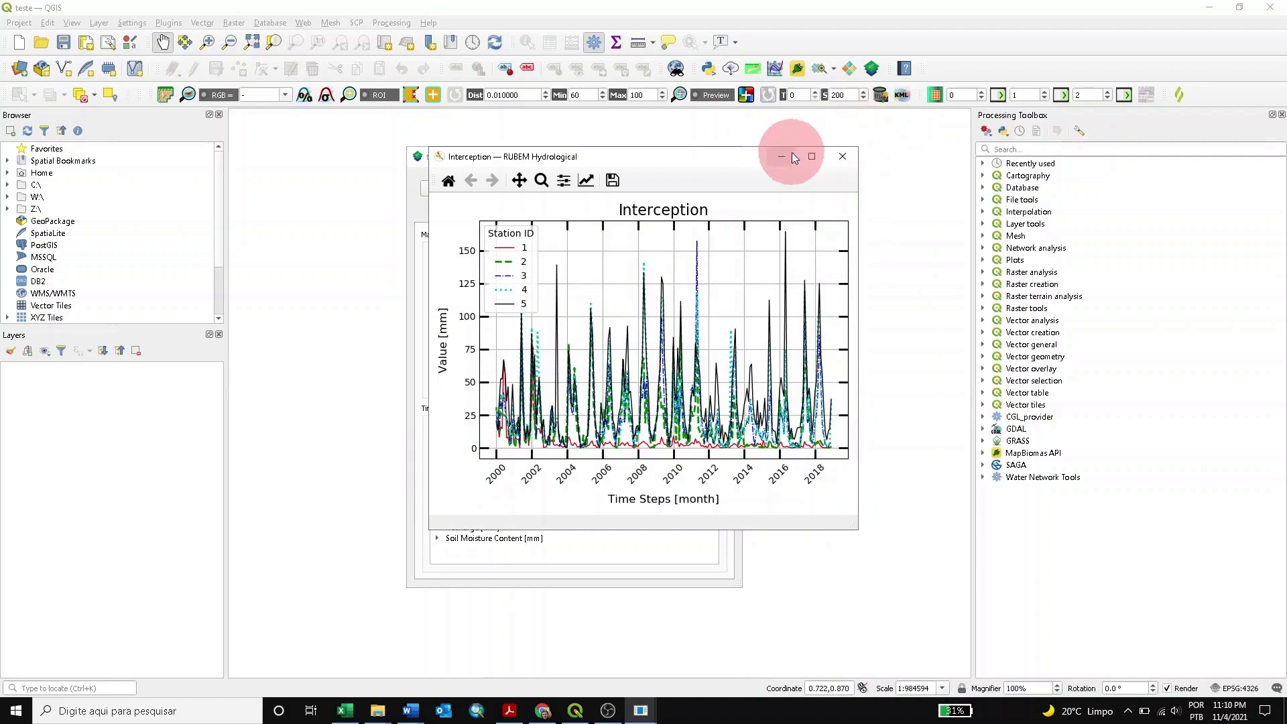
left_click_drag(747, 162, 1106, 109)
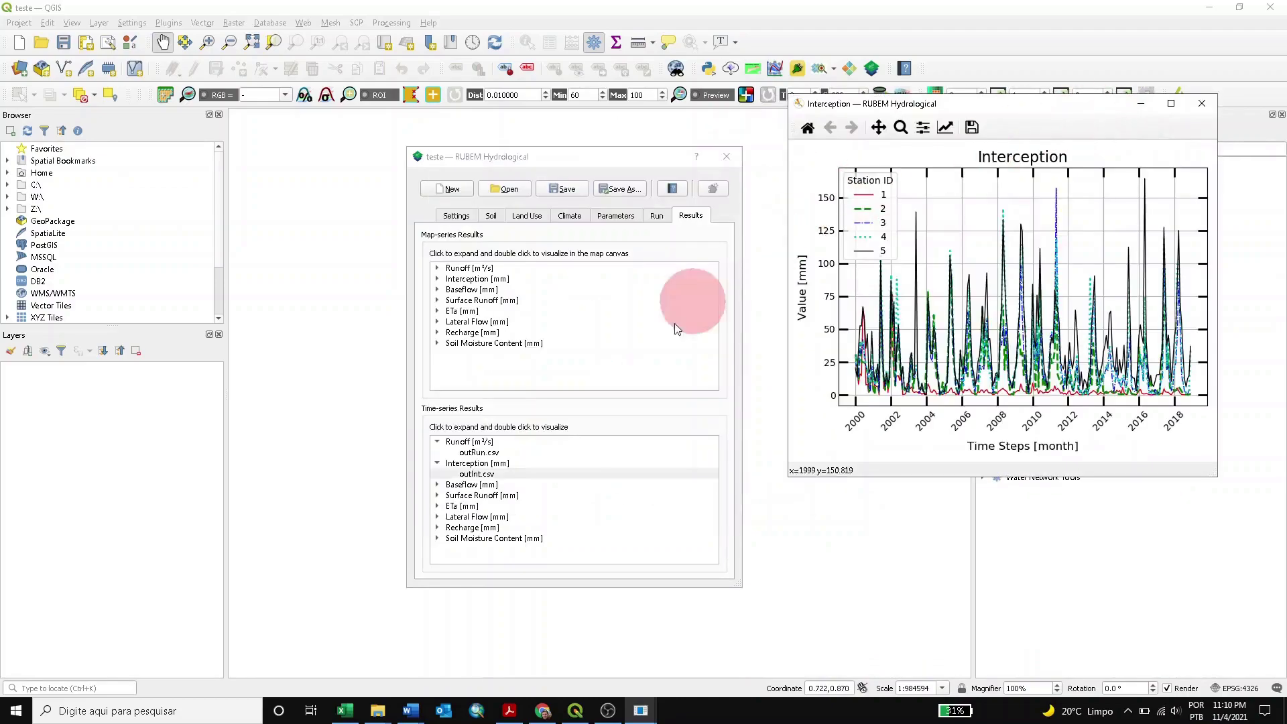
left_click(442, 489)
left_click(474, 496)
double_click(474, 497)
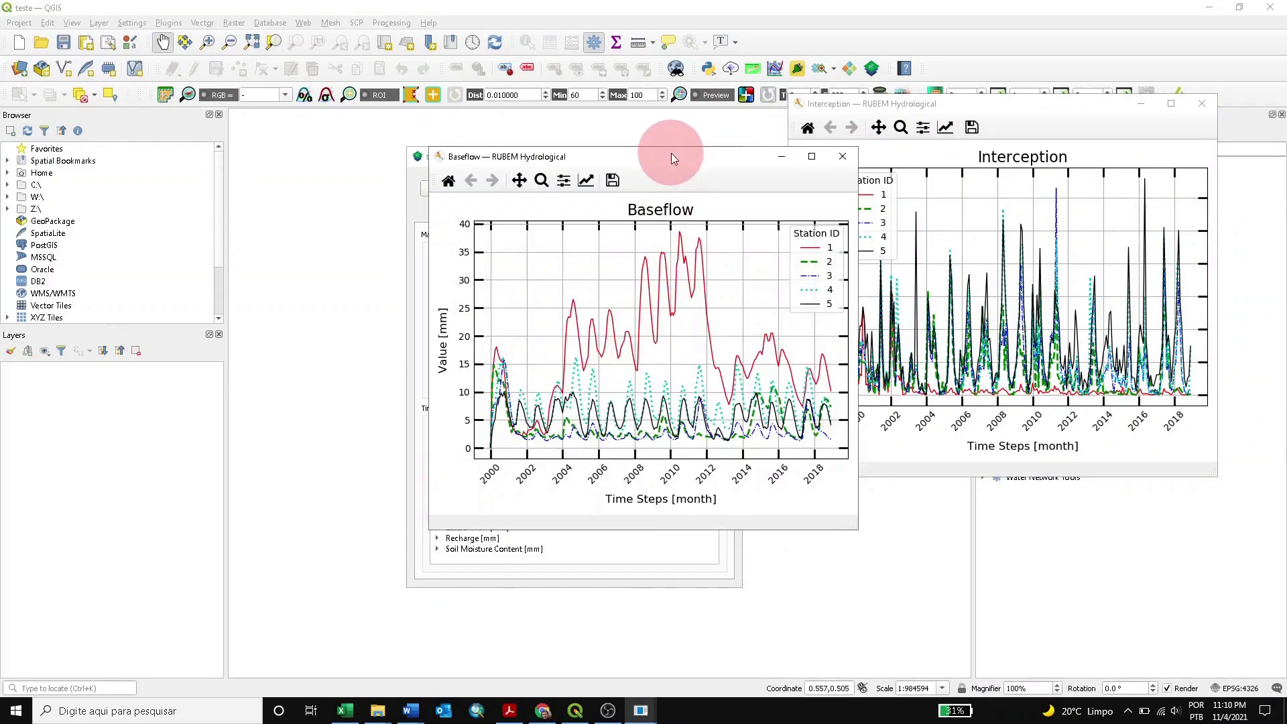
left_click_drag(663, 163, 253, 97)
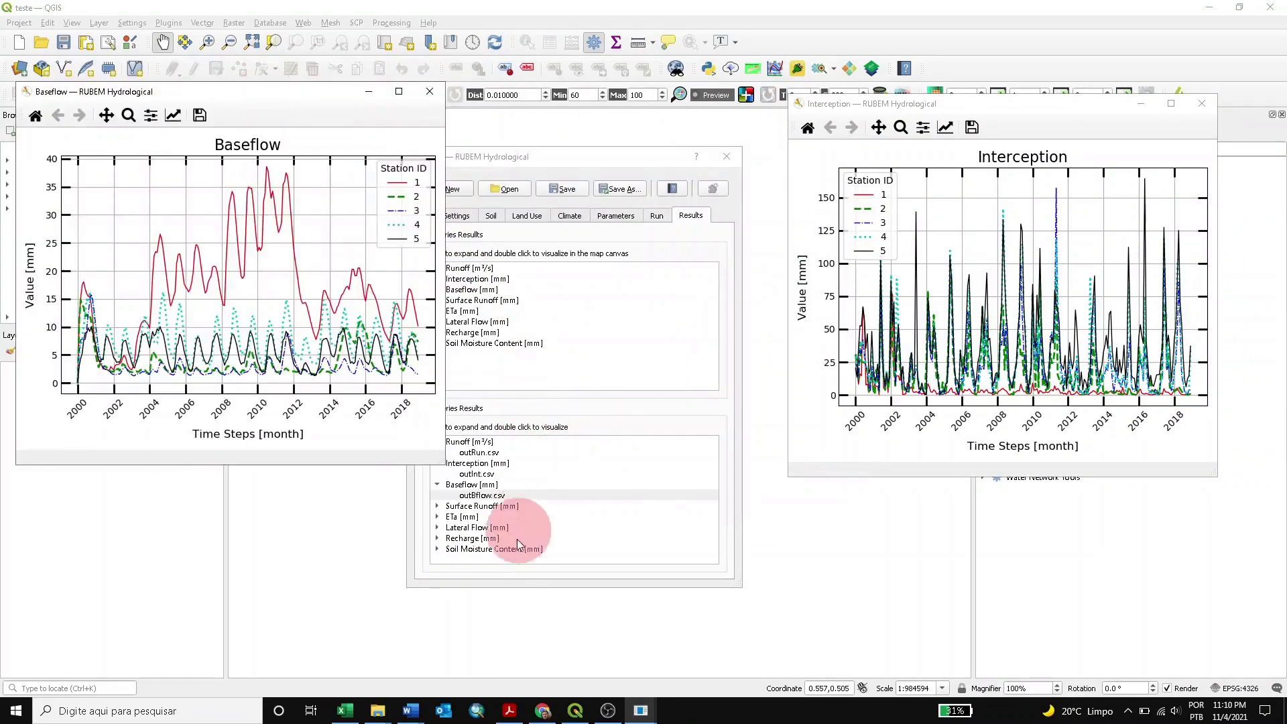
Step: Plot the Recharge time-series result outRec.csv, place its chart below the Baseflow chart, and move the plugin dialog clear of it
left_click(437, 537)
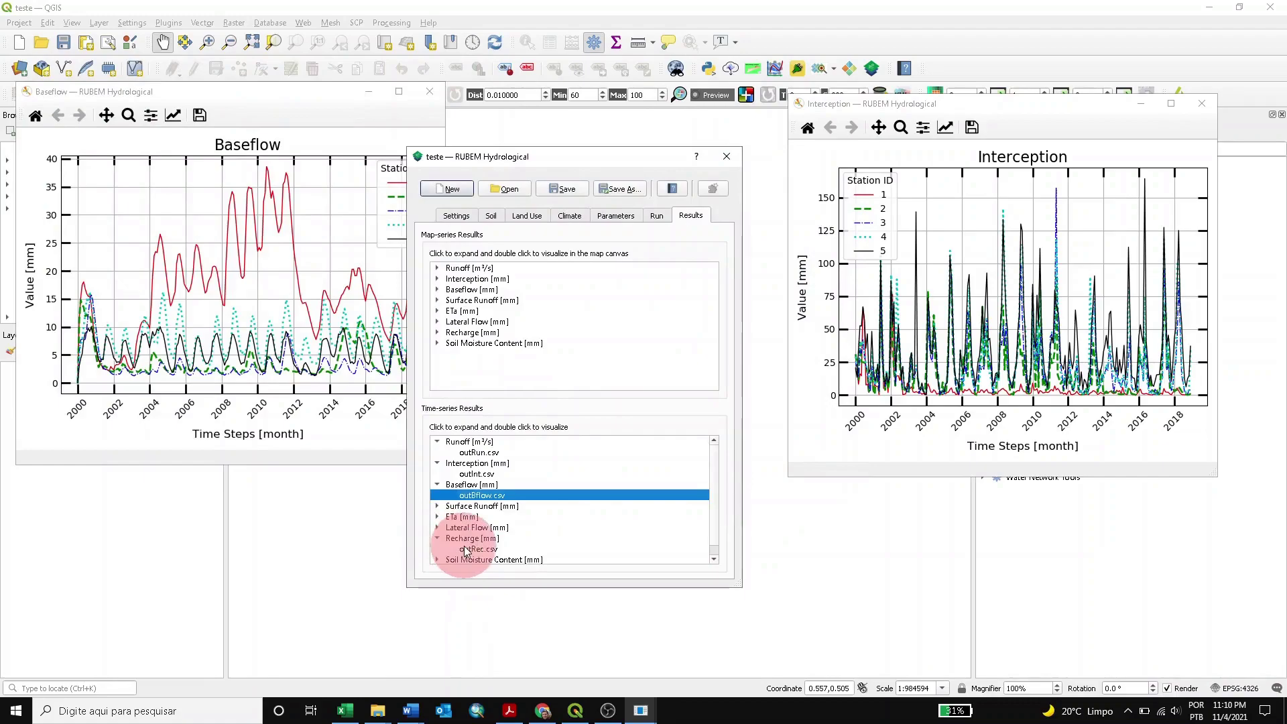
double_click(468, 549)
left_click_drag(676, 160, 270, 343)
left_click(616, 166)
left_click_drag(617, 165, 668, 151)
scroll(664, 528, "down", 1)
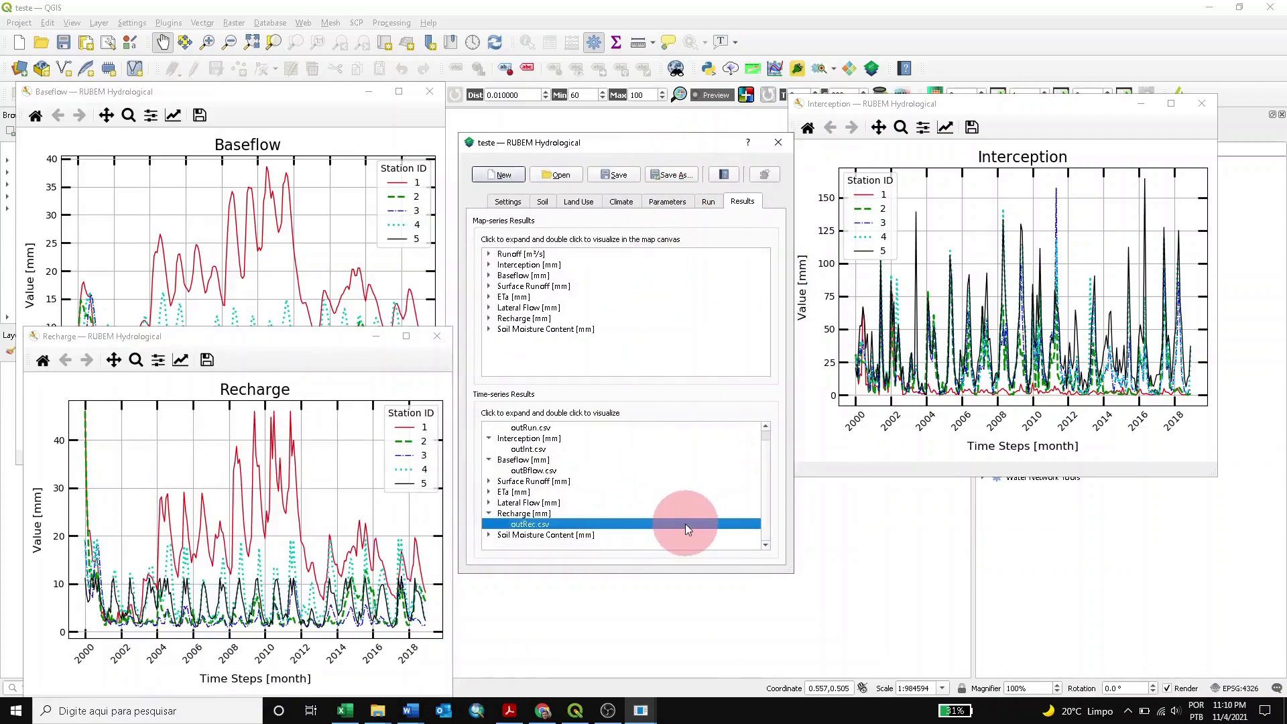
Step: Plot the ETa time-series result outEtp.csv and place the Actual Evapotranspiration chart below the Interception chart
left_click(490, 491)
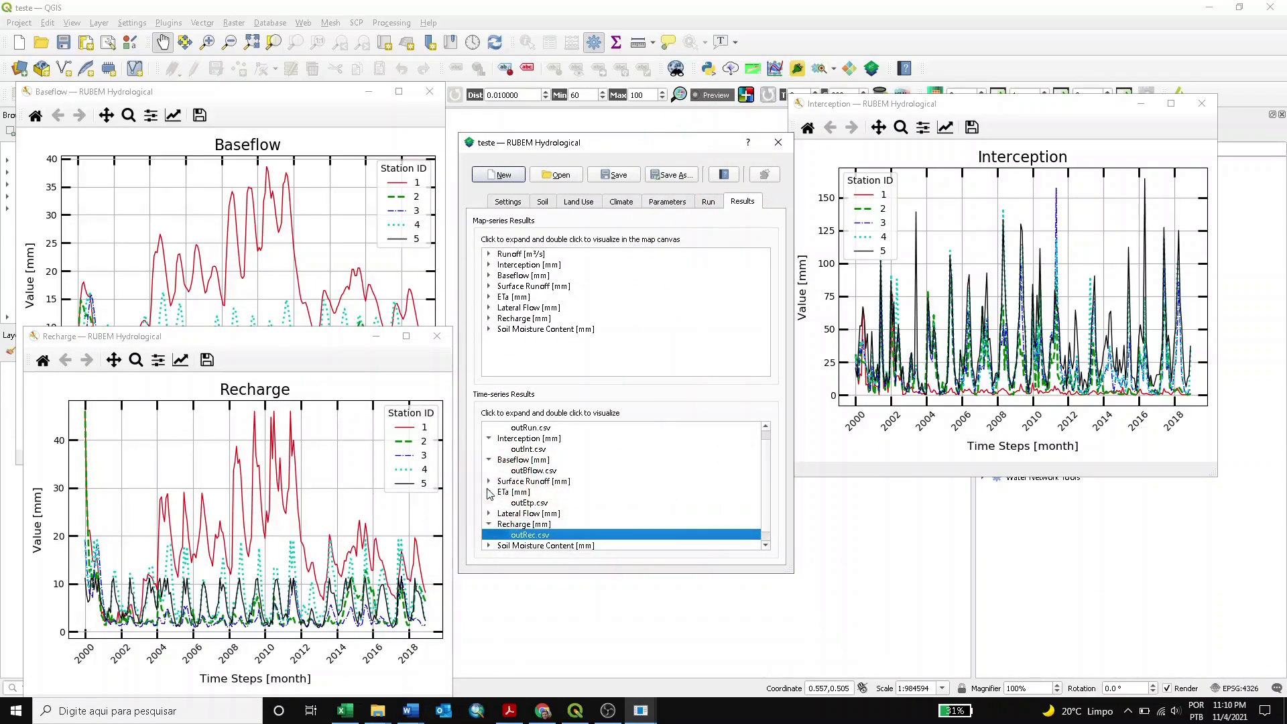
double_click(527, 503)
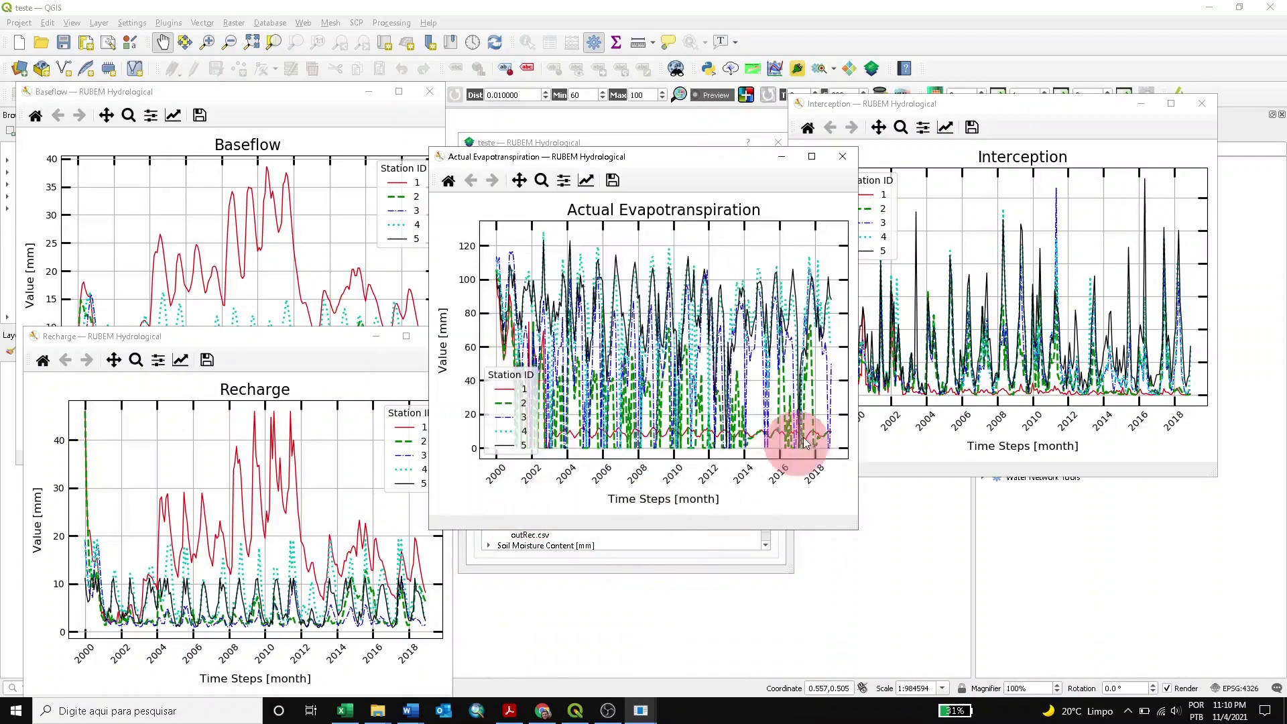
left_click_drag(664, 165, 1028, 290)
left_click(749, 565)
scroll(523, 531, "down", 1)
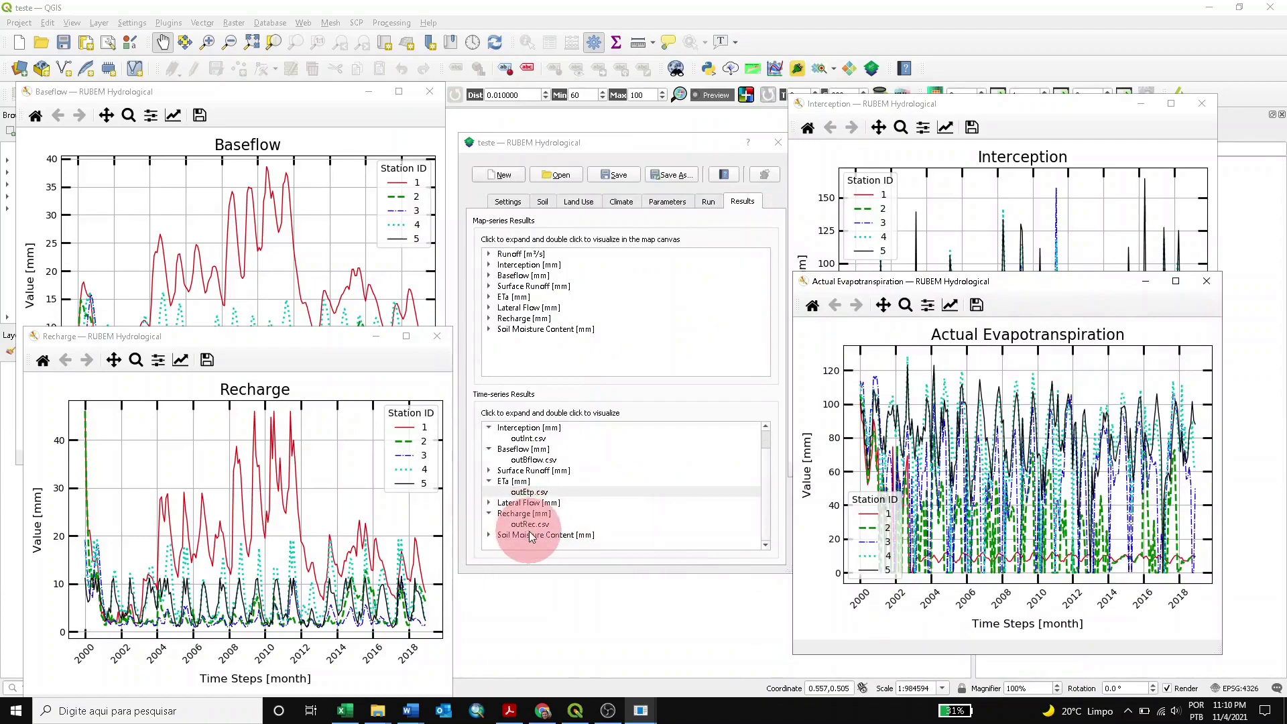
scroll(526, 500, "up", 1)
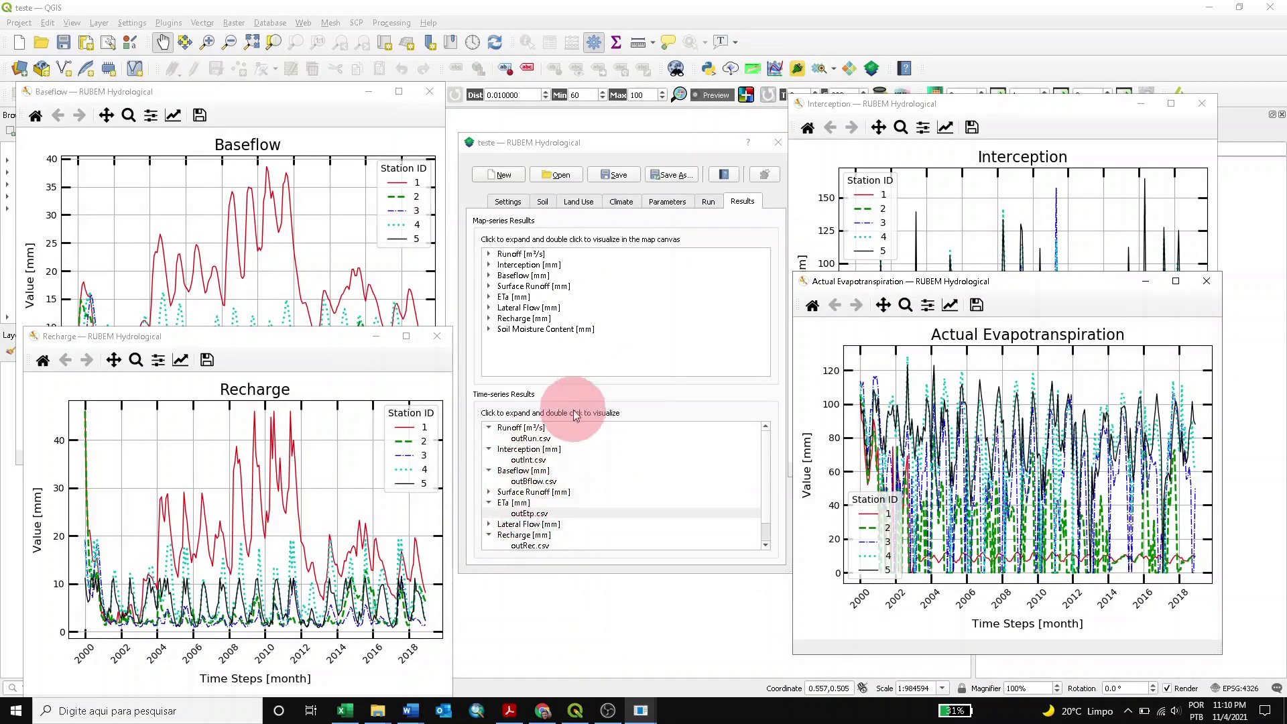
Step: Close the Recharge, Baseflow, Actual Evapotranspiration and Interception charts and check the station export option in the general settings
left_click(437, 336)
left_click(429, 94)
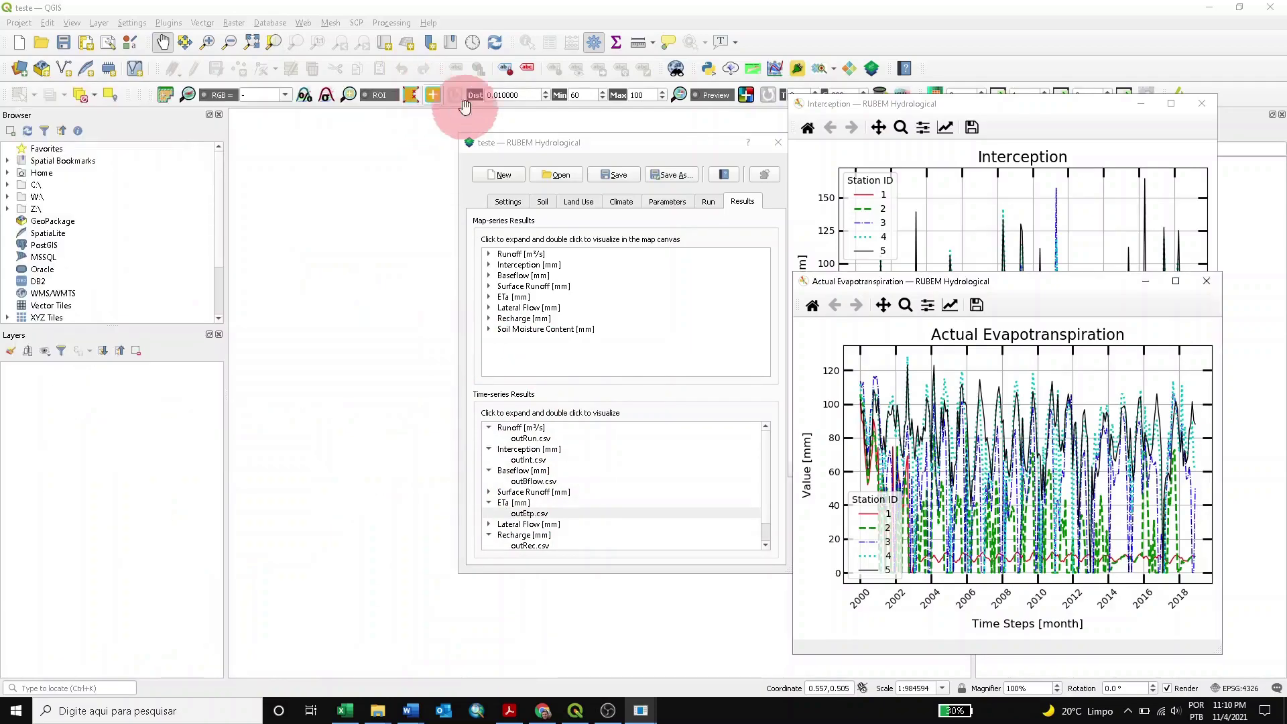
left_click(1207, 281)
left_click(1201, 102)
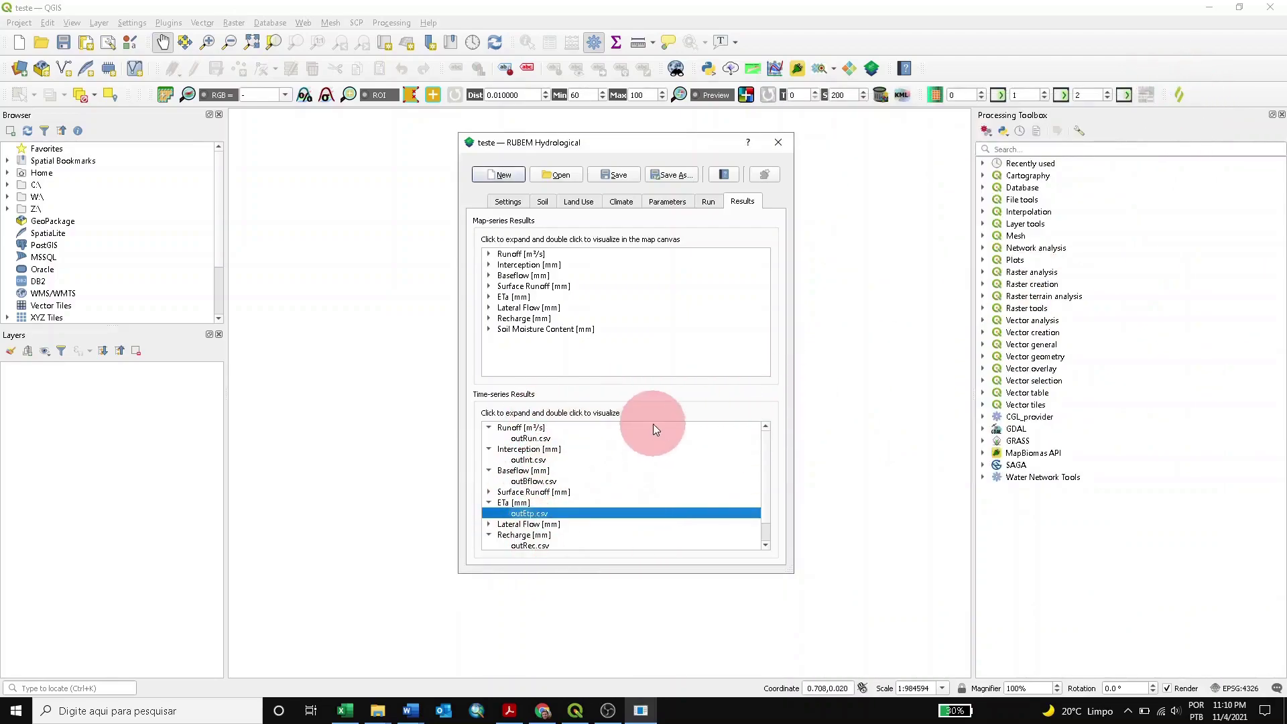
left_click(515, 203)
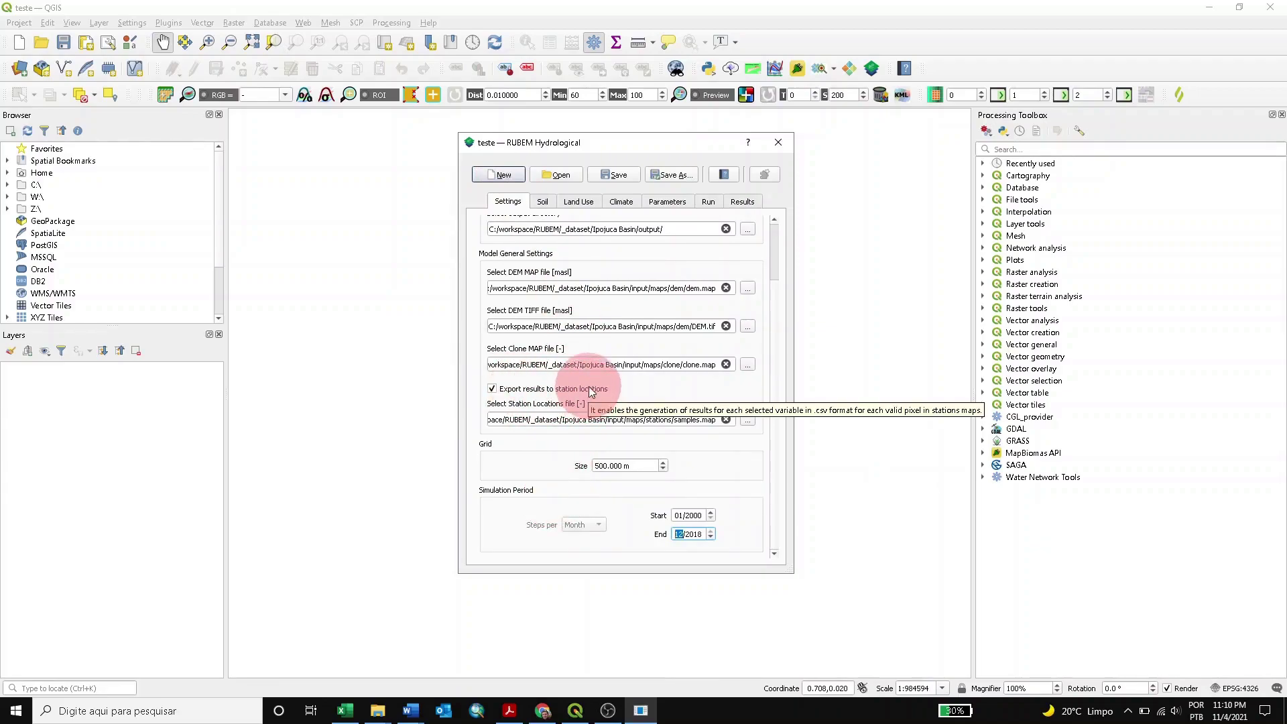
Step: Look through the individual time-step maps listed under Runoff in the map-series results
left_click(743, 202)
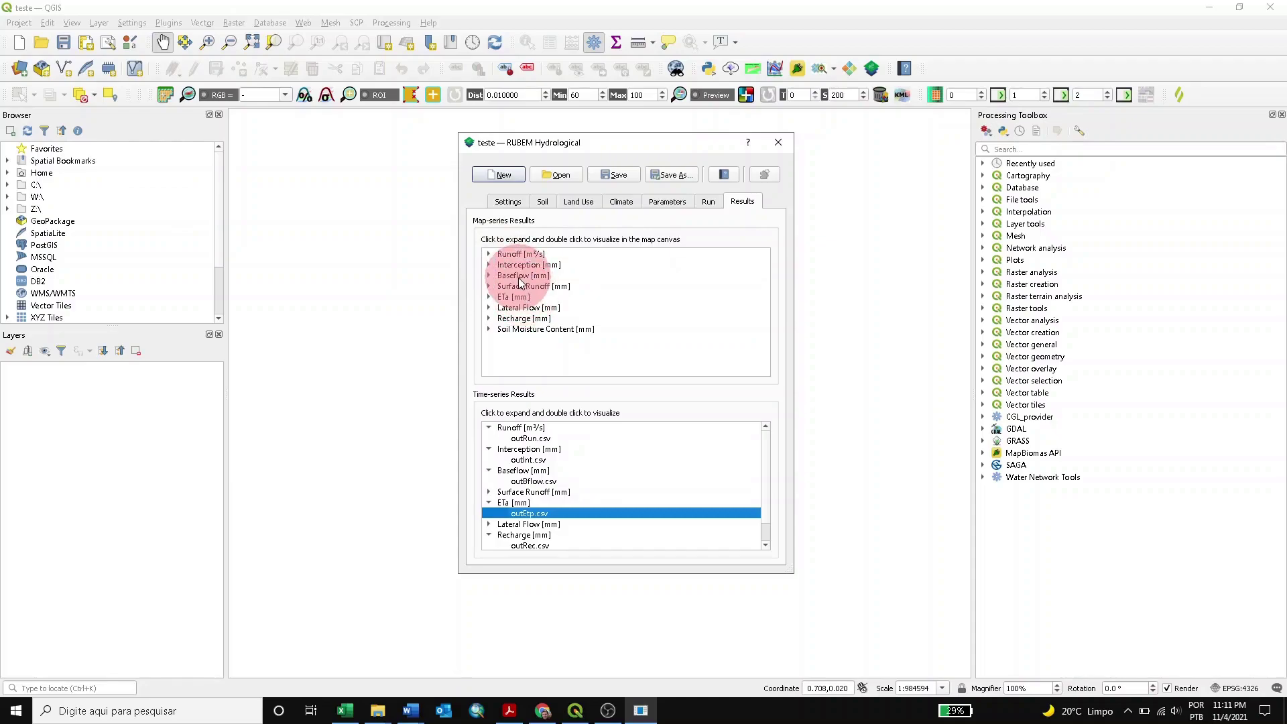
left_click(489, 254)
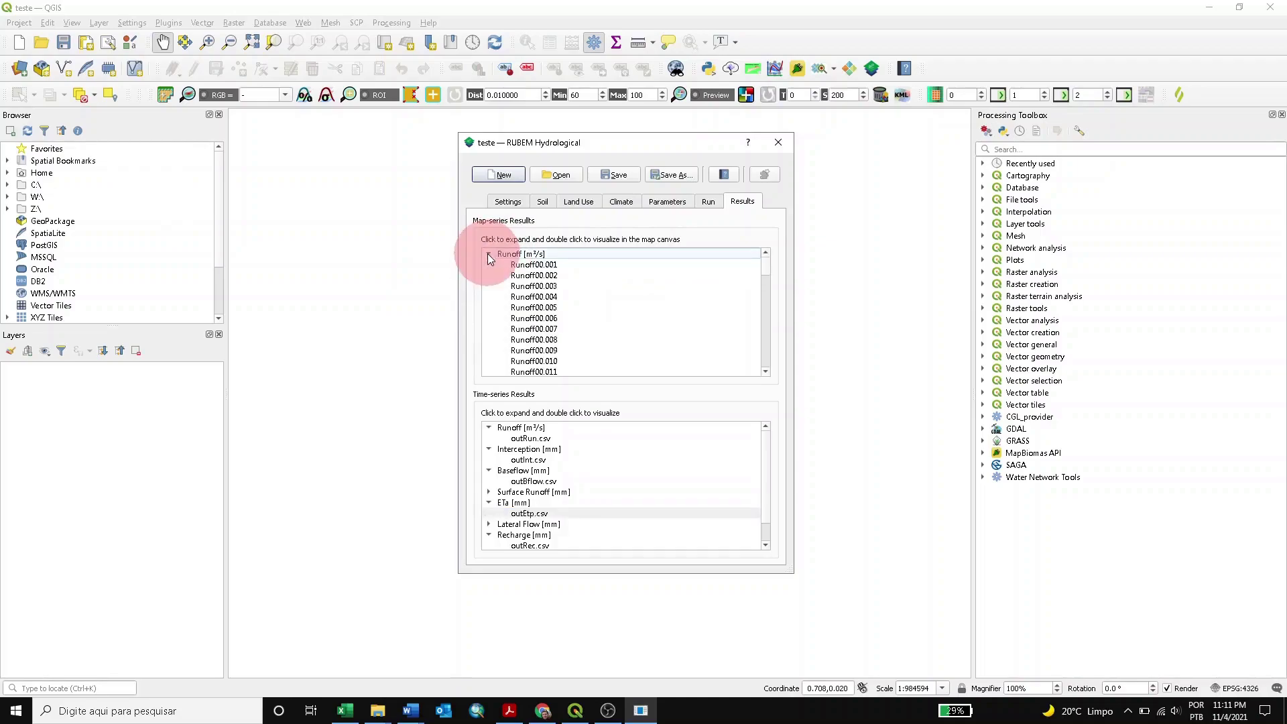
left_click(554, 265)
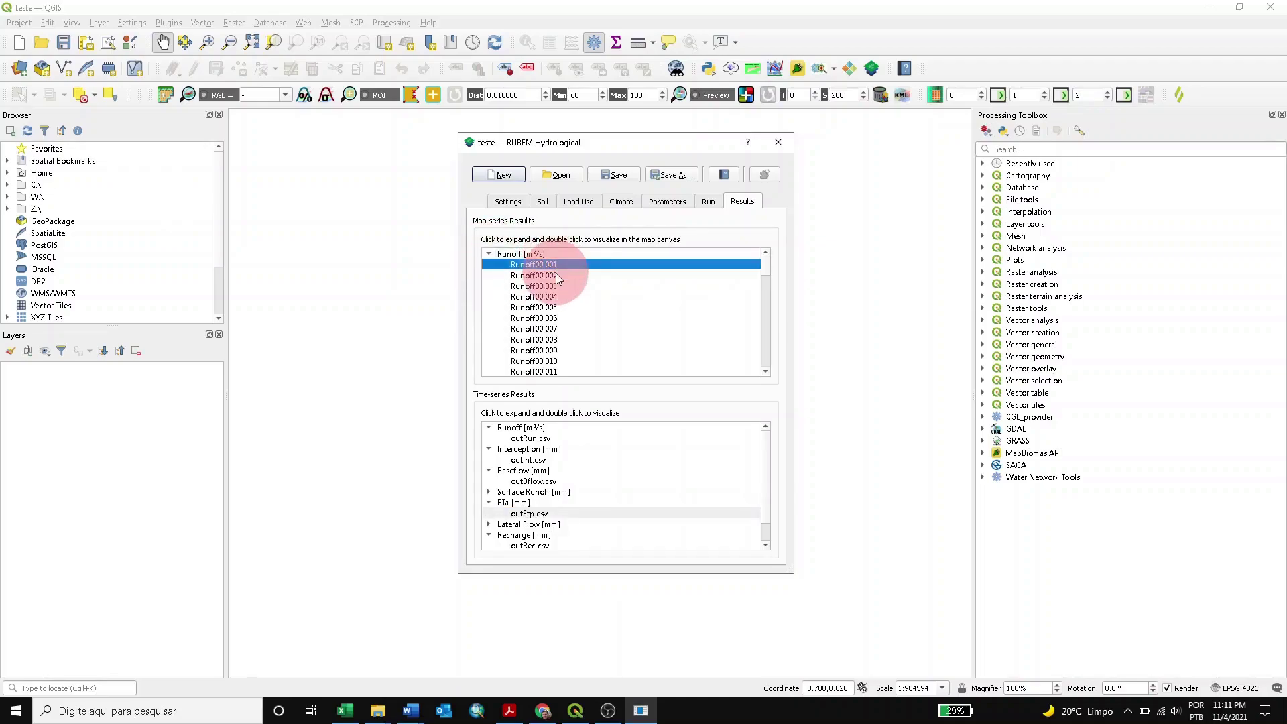
left_click(556, 276)
left_click(559, 289)
scroll(558, 318, "down", 5)
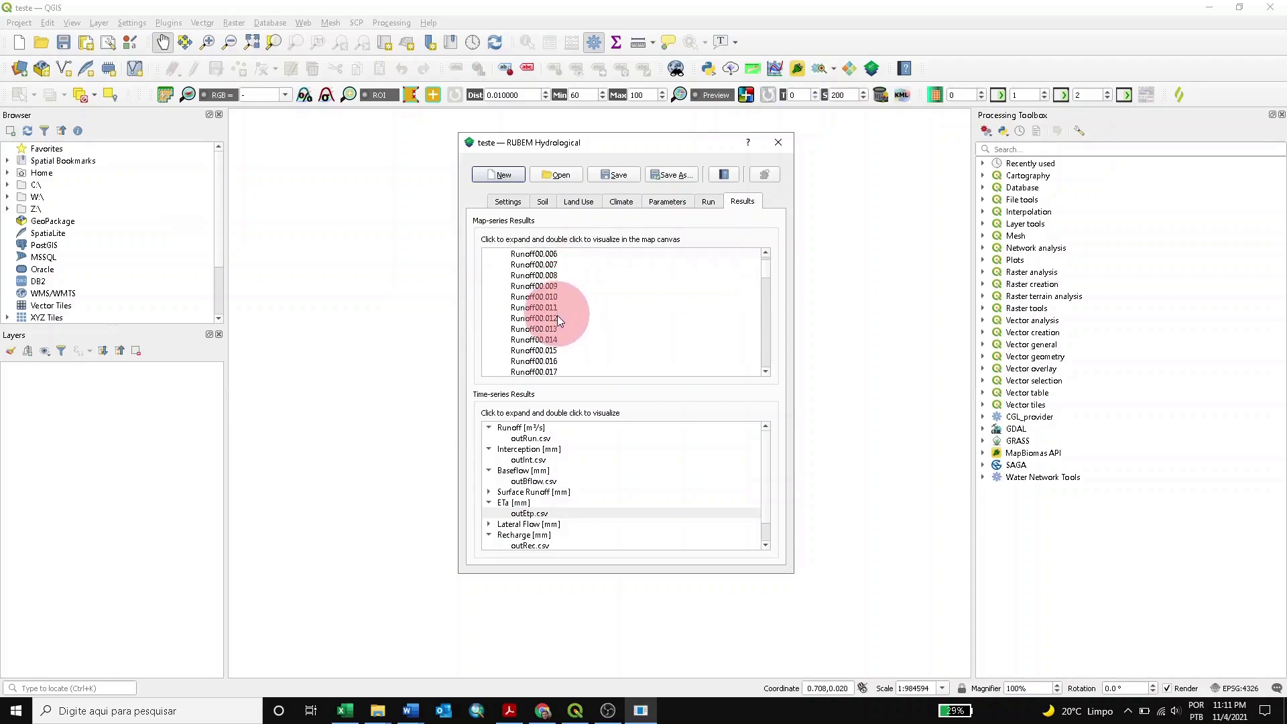
scroll(557, 321, "up", 9)
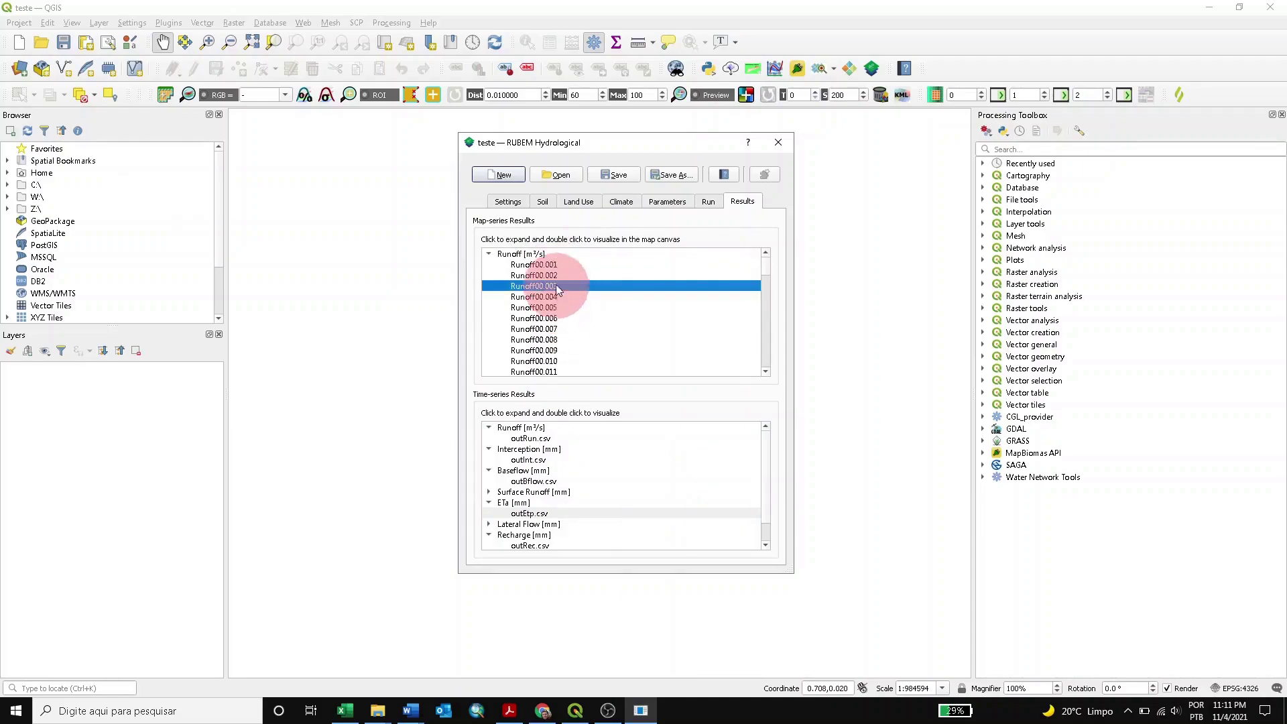
left_click(553, 265)
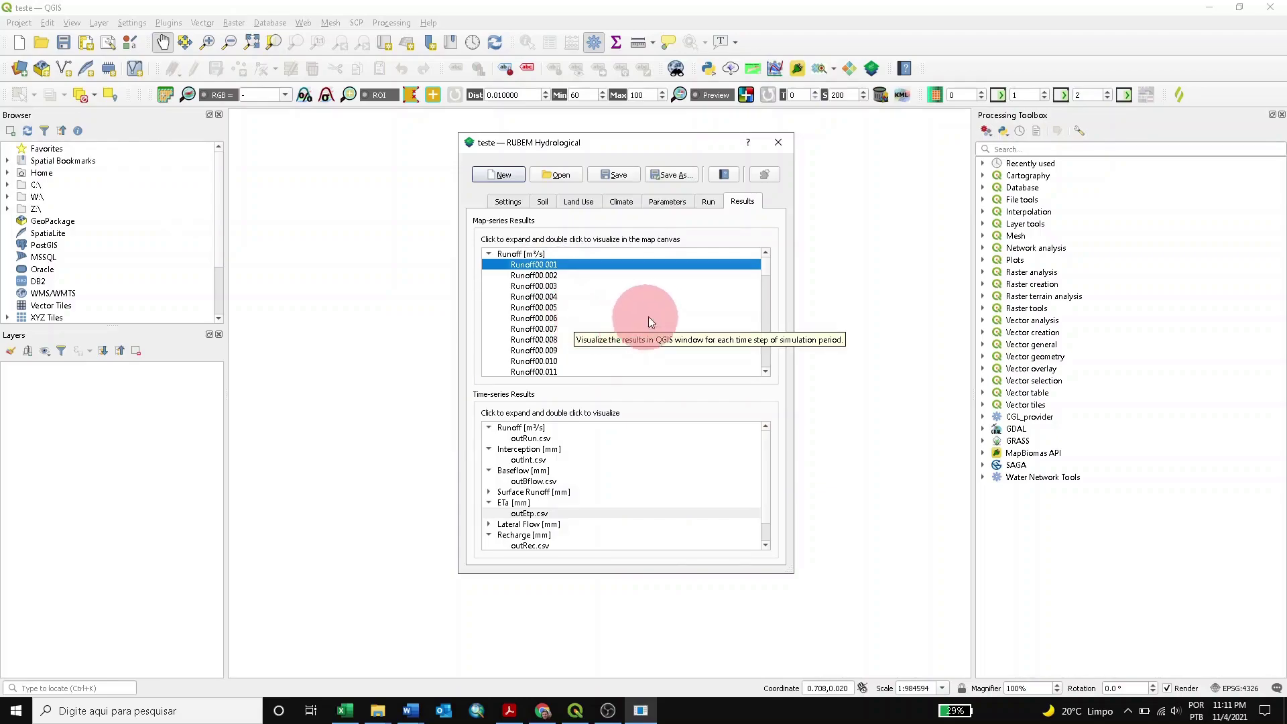
left_click(557, 276)
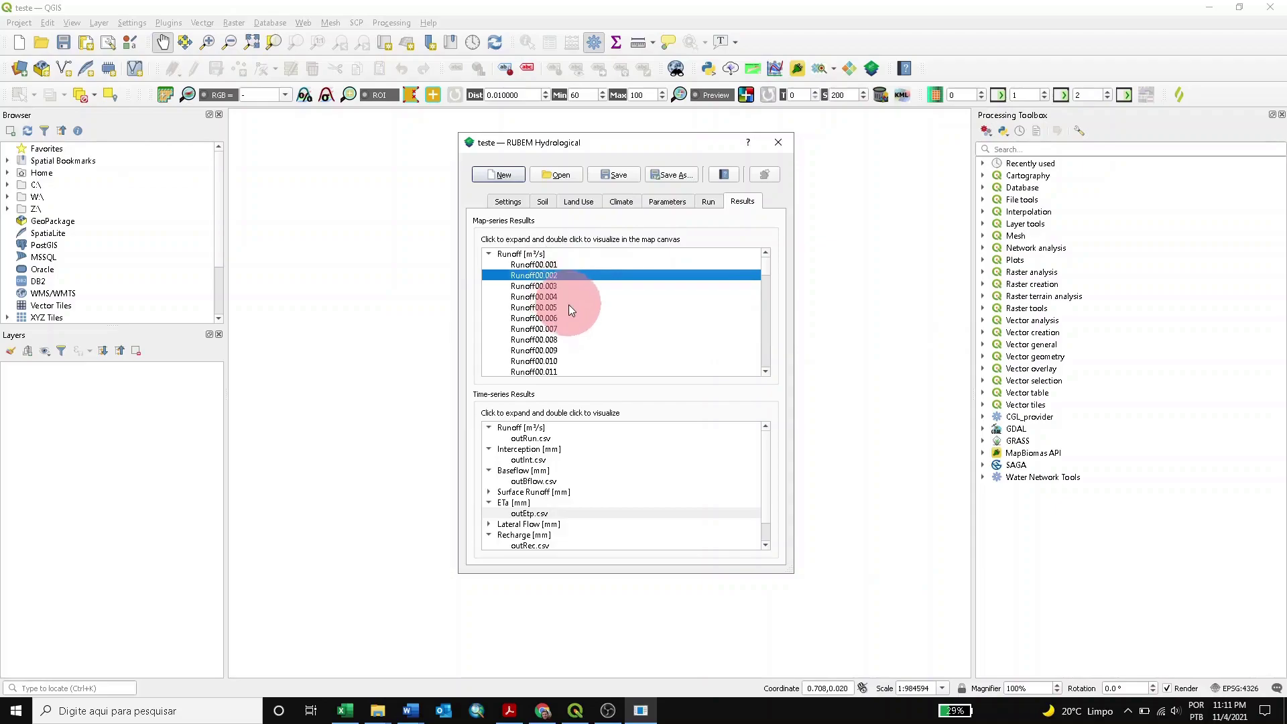
Step: Load the map-series result Runoff00.146 into the map canvas and move the plugin dialog off the basin map
scroll(569, 305, "down", 5)
scroll(565, 362, "down", 20)
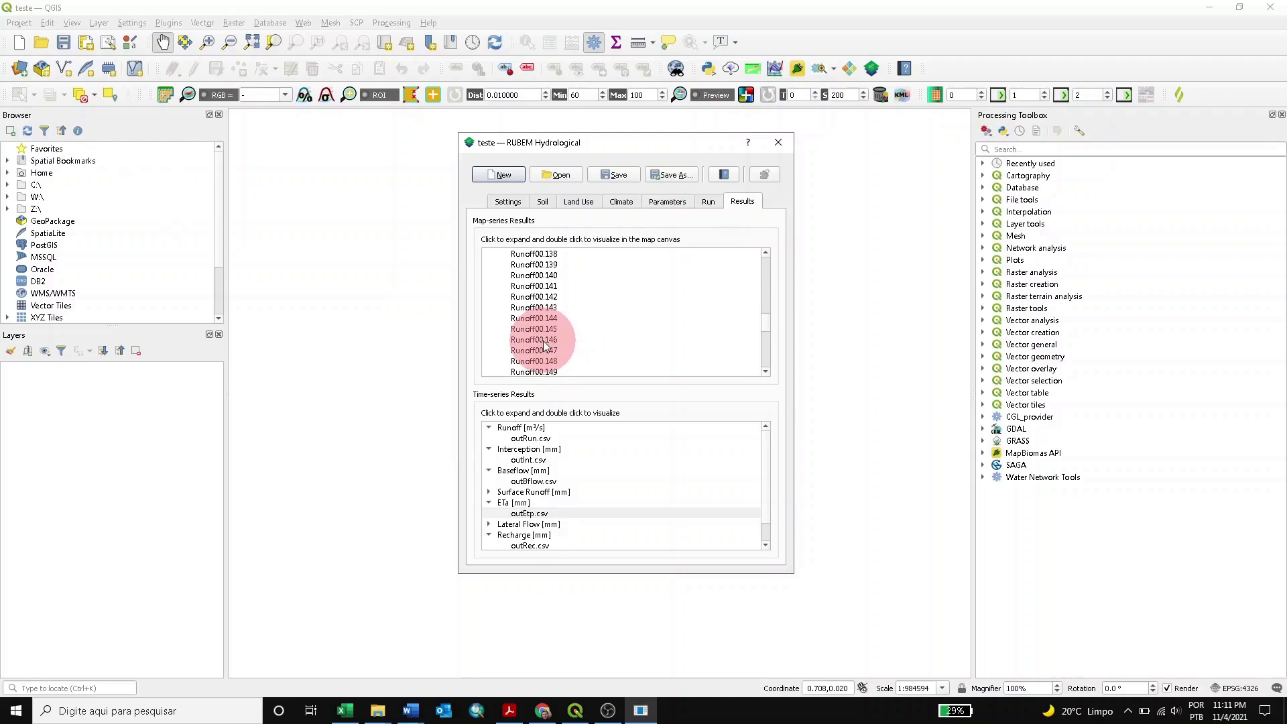
left_click(544, 341)
left_click(551, 341)
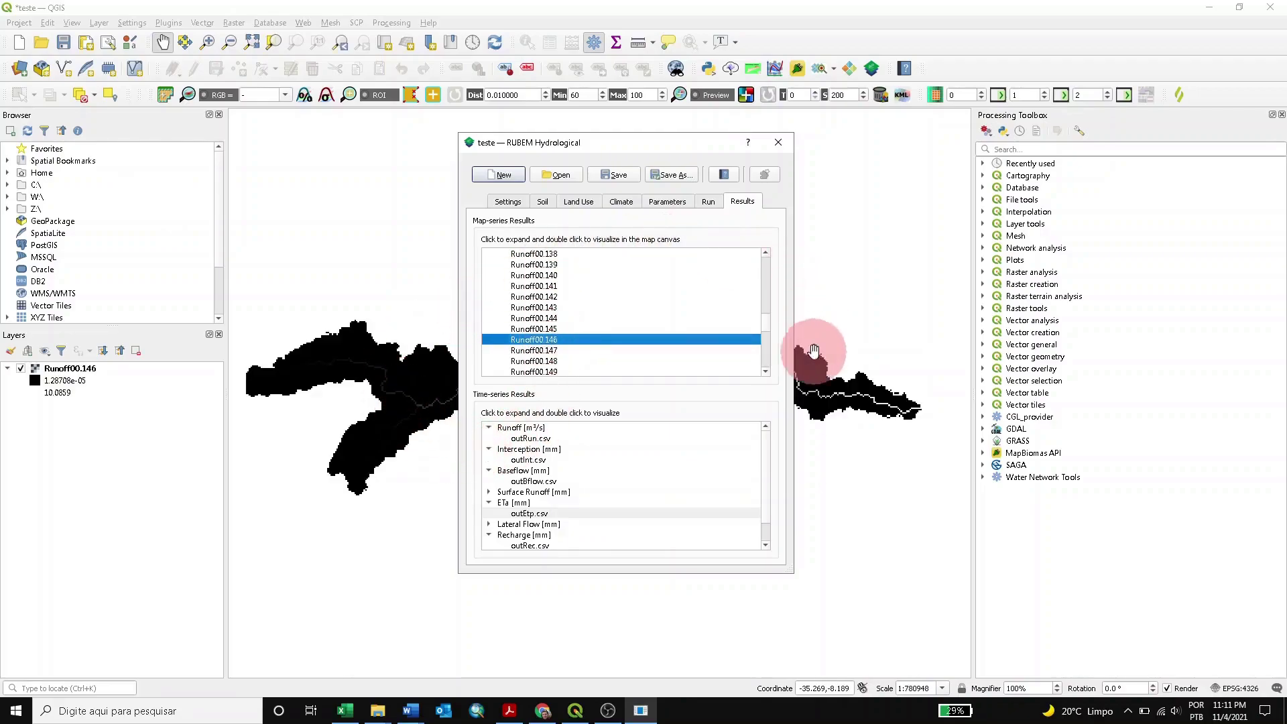
left_click_drag(707, 144, 1151, 210)
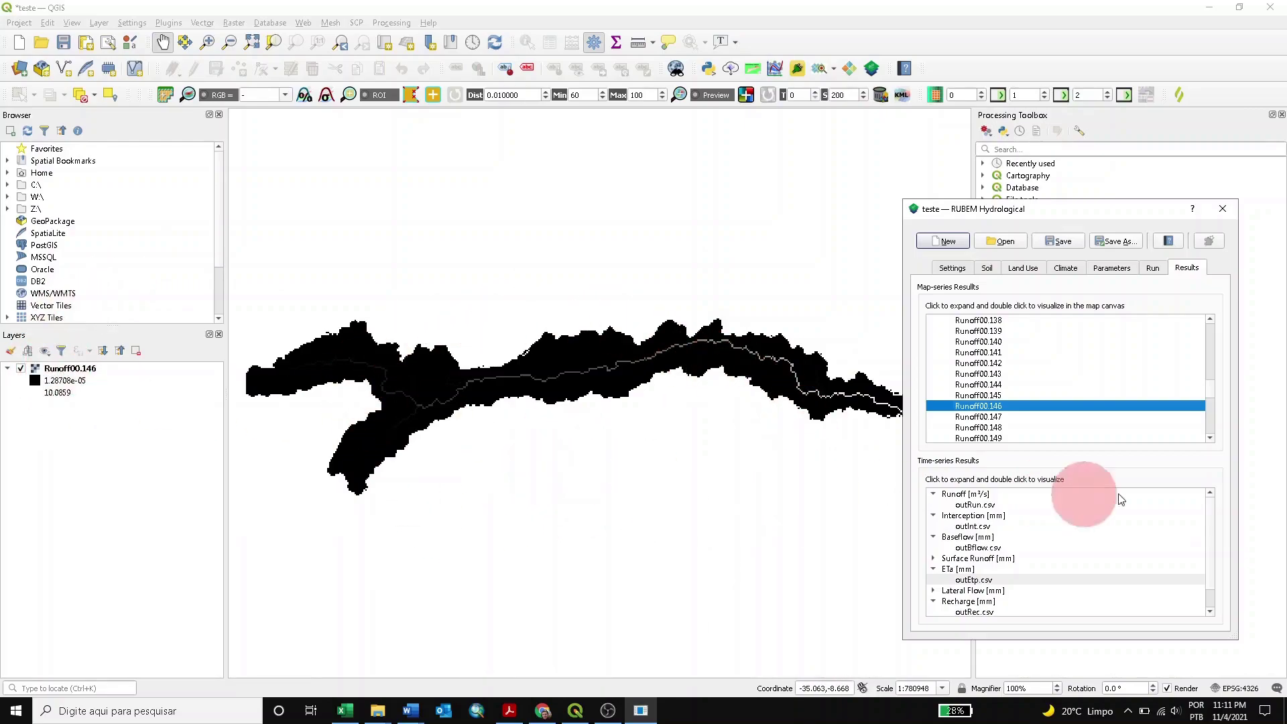
Step: Collapse the Runoff map series and load Etp00000.050 from the ETa map series into the map canvas
left_click_drag(1213, 390, 1214, 323)
left_click(937, 322)
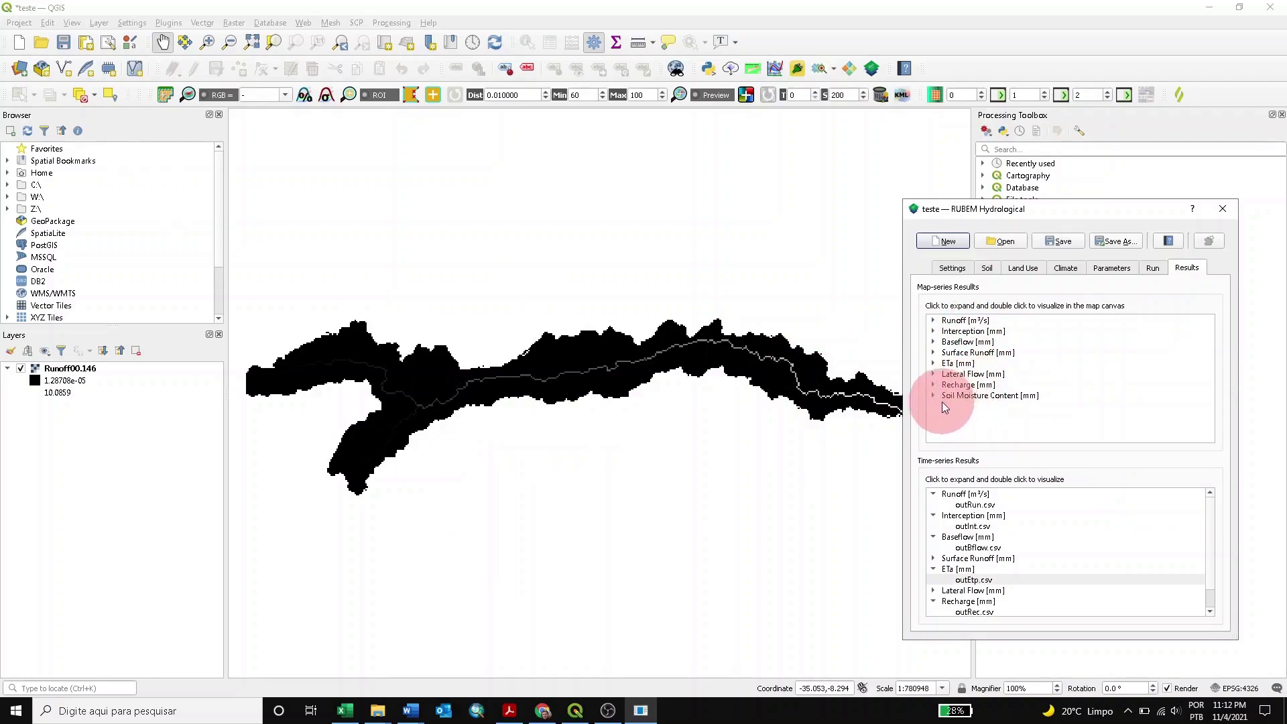
left_click(934, 363)
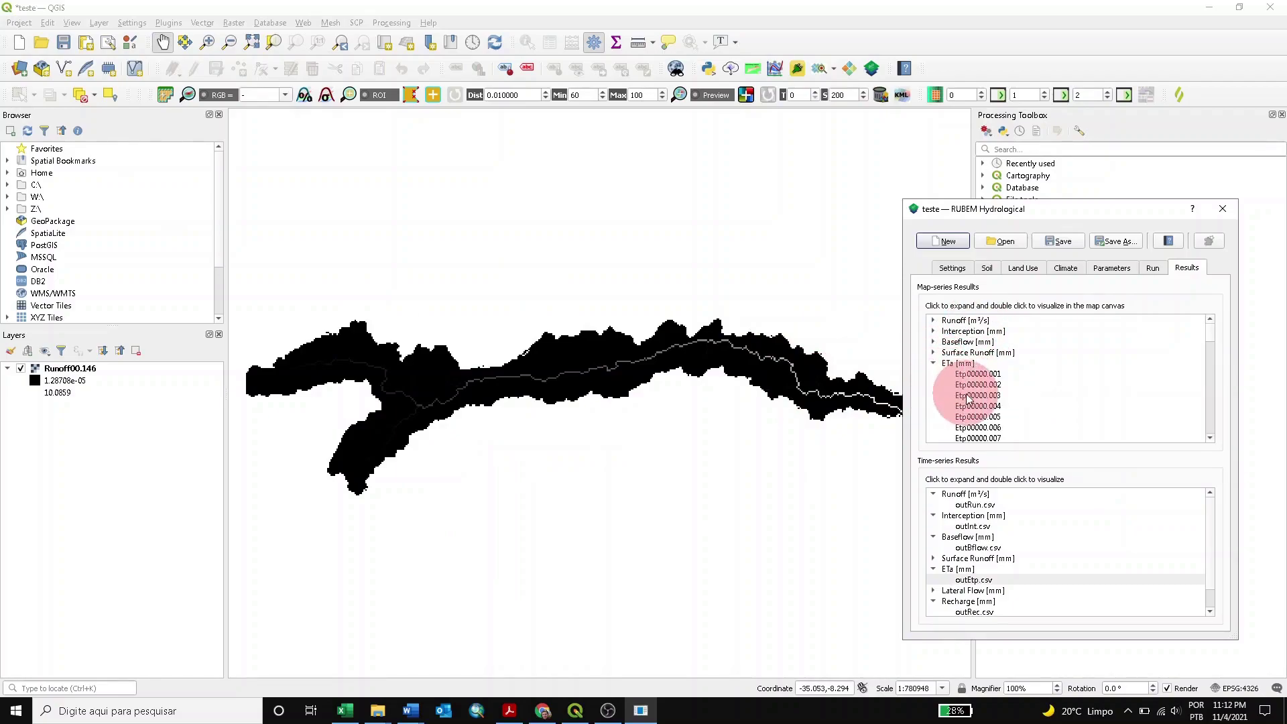
scroll(1017, 405, "down", 10)
scroll(1016, 407, "down", 5)
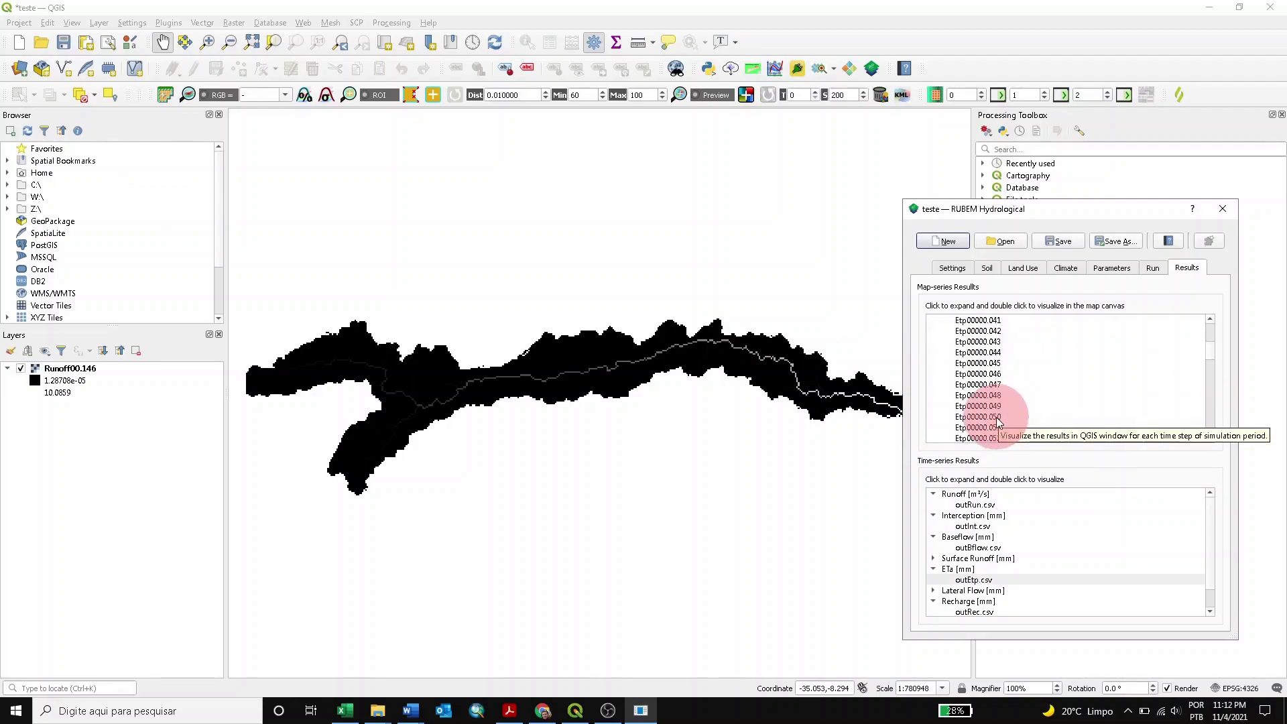
double_click(997, 417)
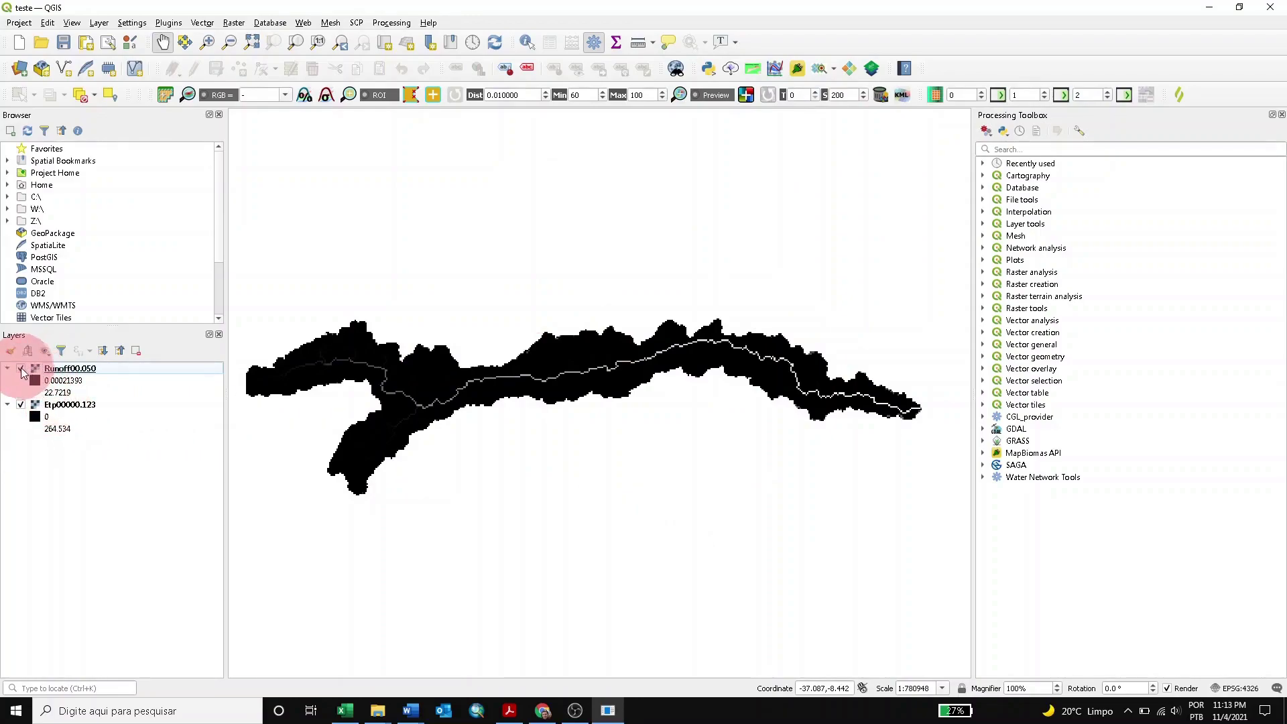
Step: Hide the Runoff00.050 layer to view the Etp00000.123 evapotranspiration layer beneath it
left_click(21, 368)
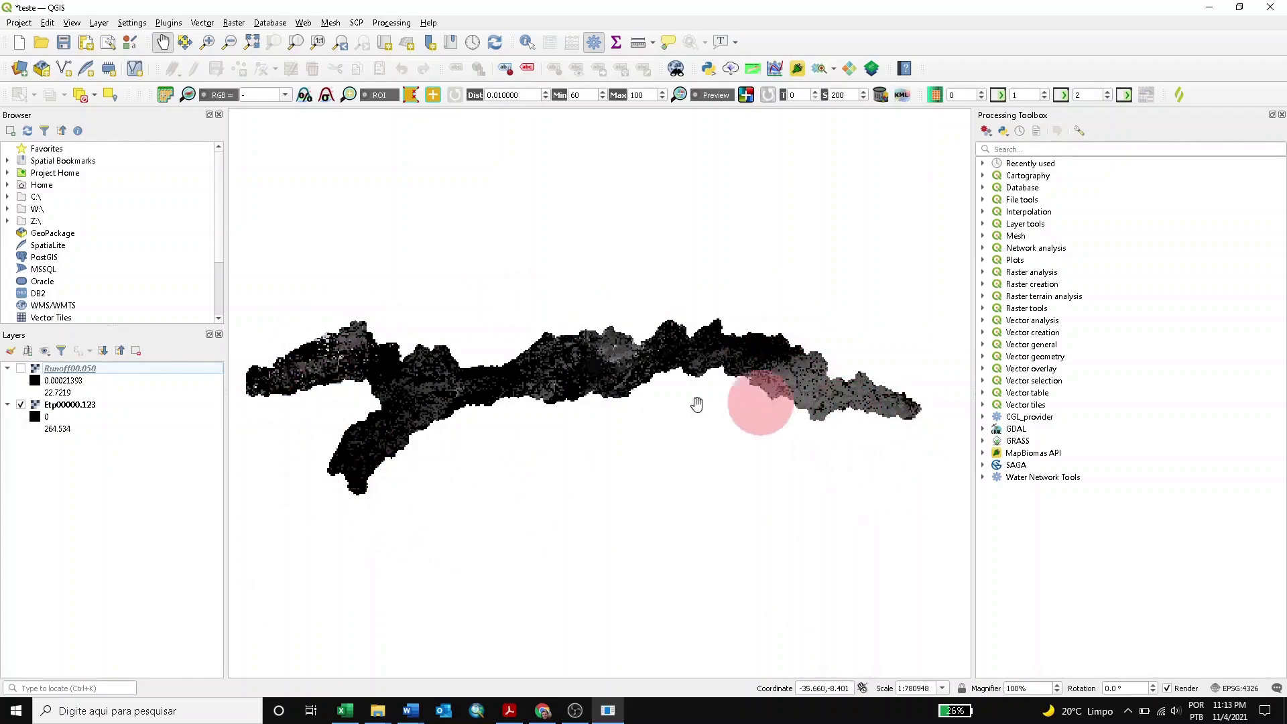
Step: Change the render type of the Etp00000.123 layer's symbology to Paletted/Unique values
right_click(65, 409)
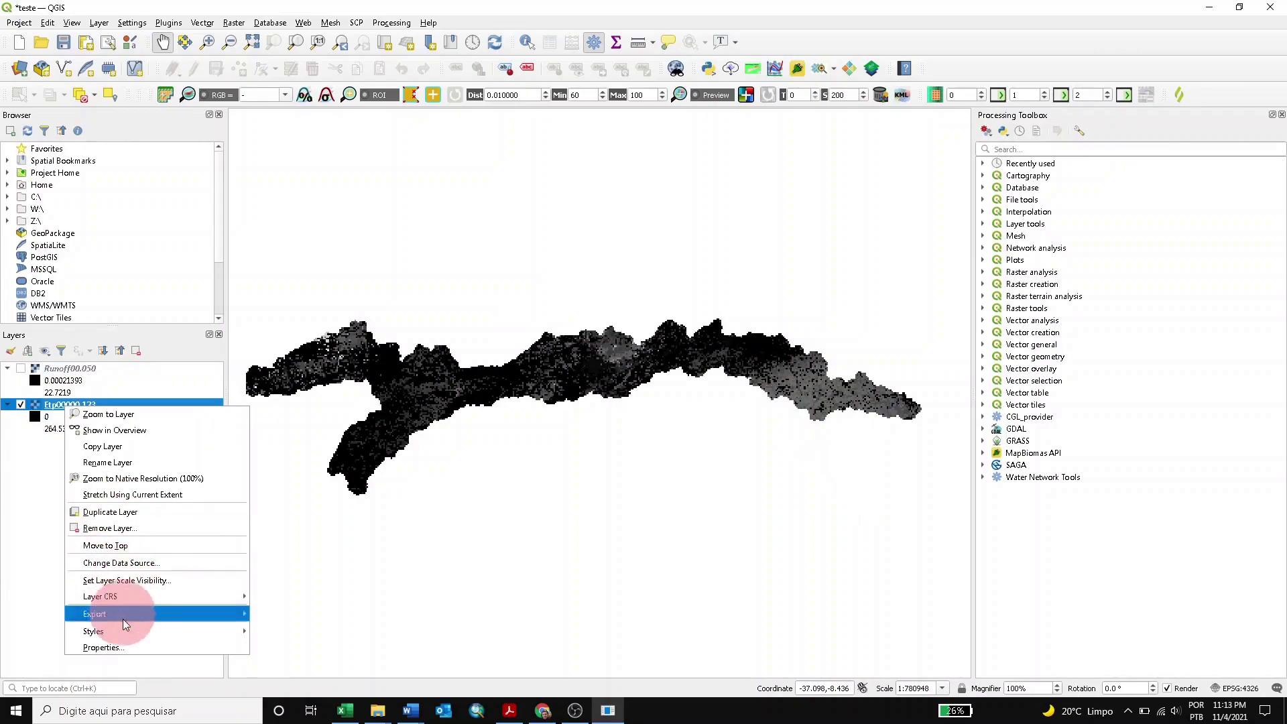
left_click(118, 647)
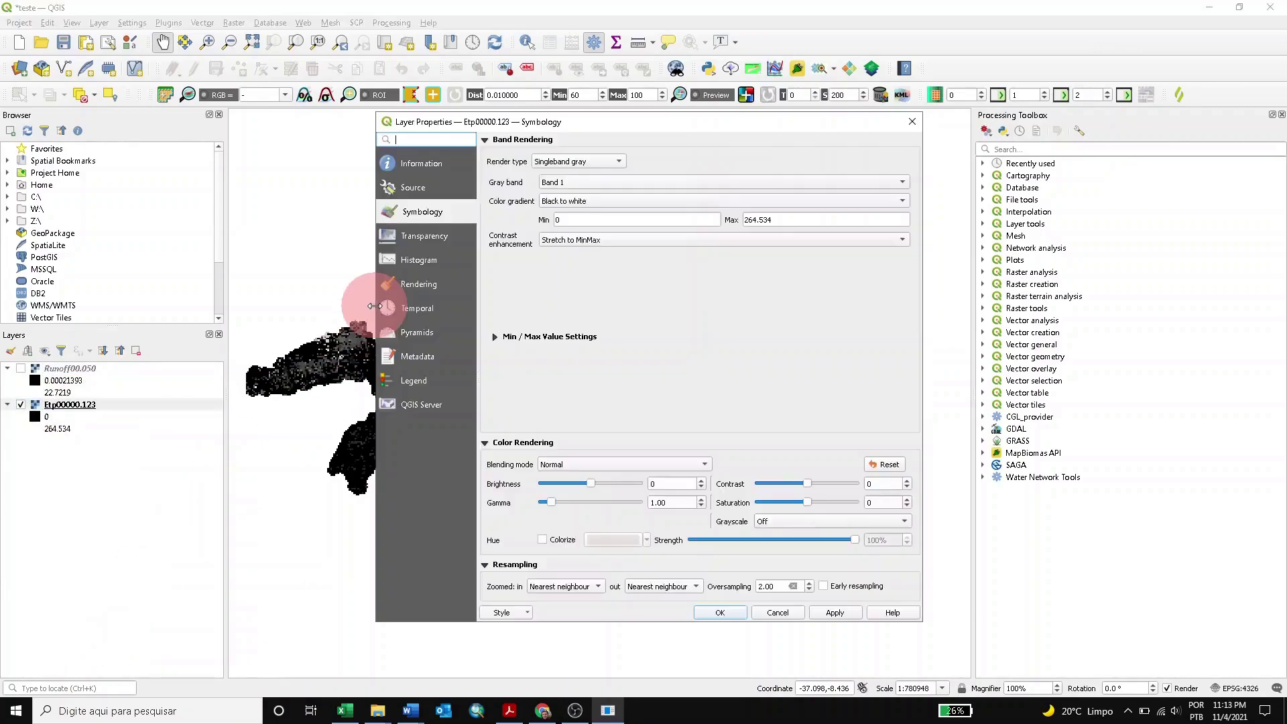
left_click(595, 164)
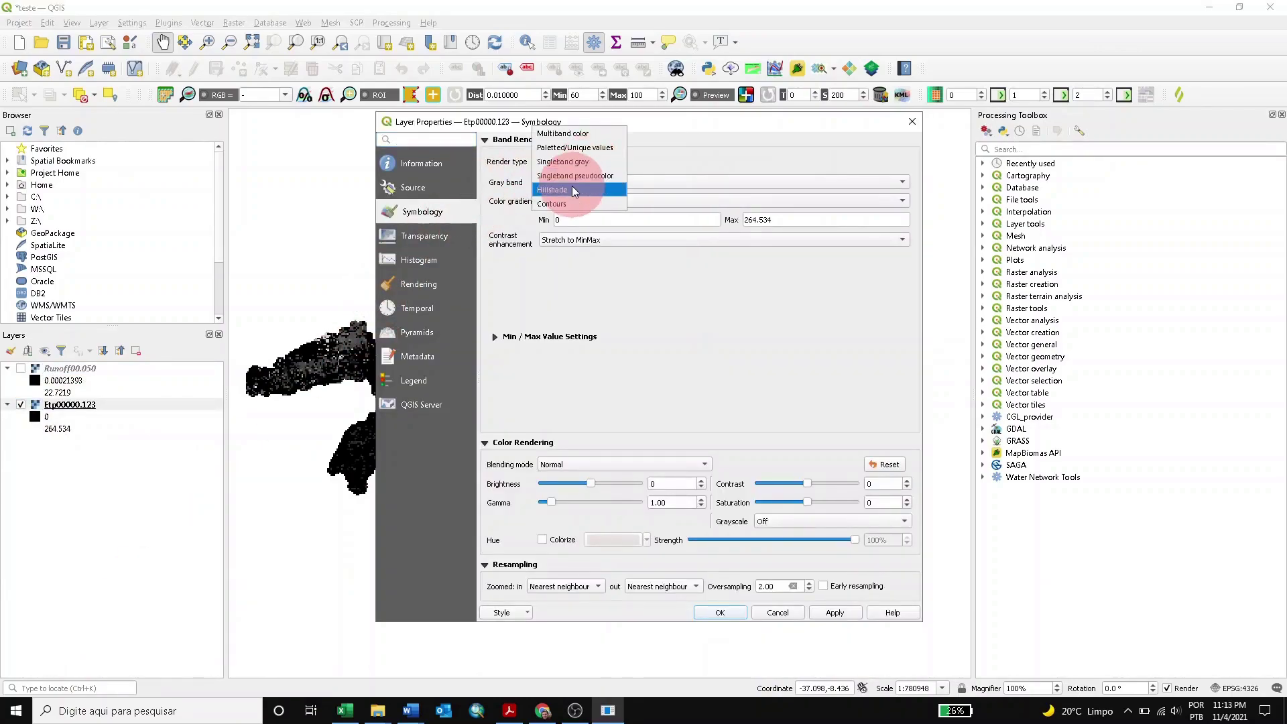
left_click(581, 135)
left_click(620, 163)
left_click(600, 177)
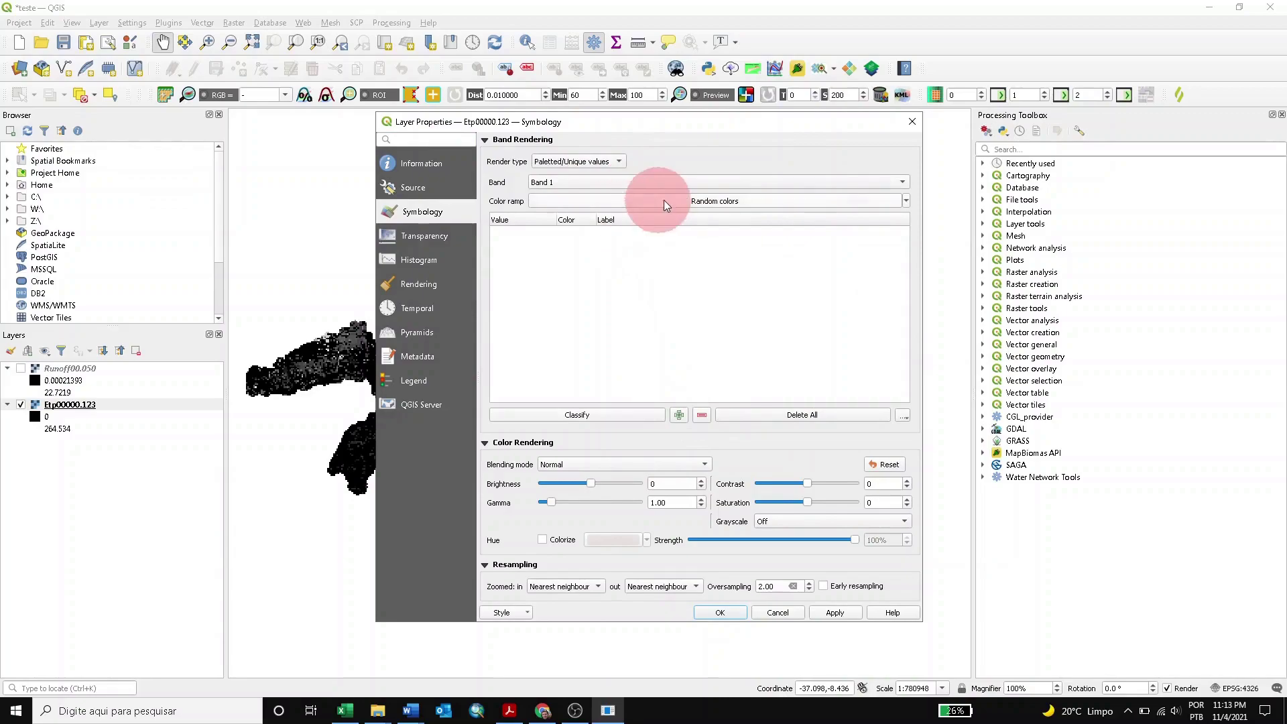
Step: Classify the Etp00000.123 values with the Greens color ramp and apply the style to the layer
left_click(907, 202)
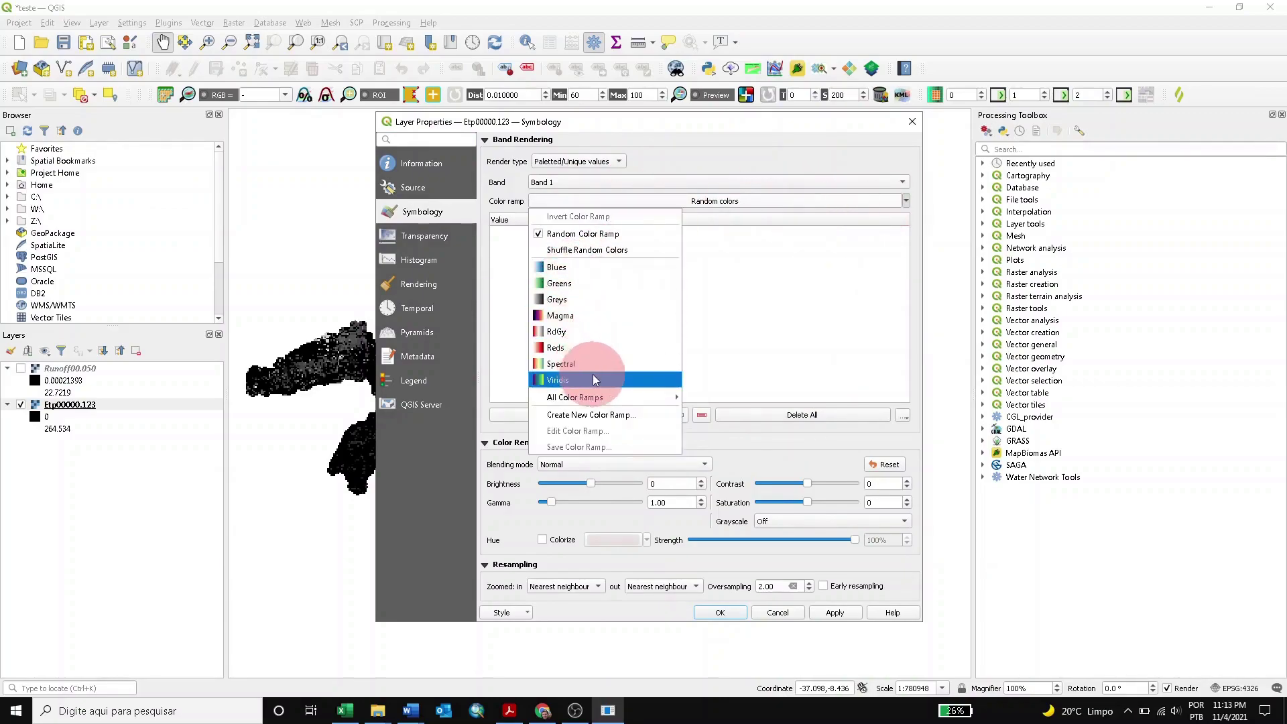
left_click(570, 284)
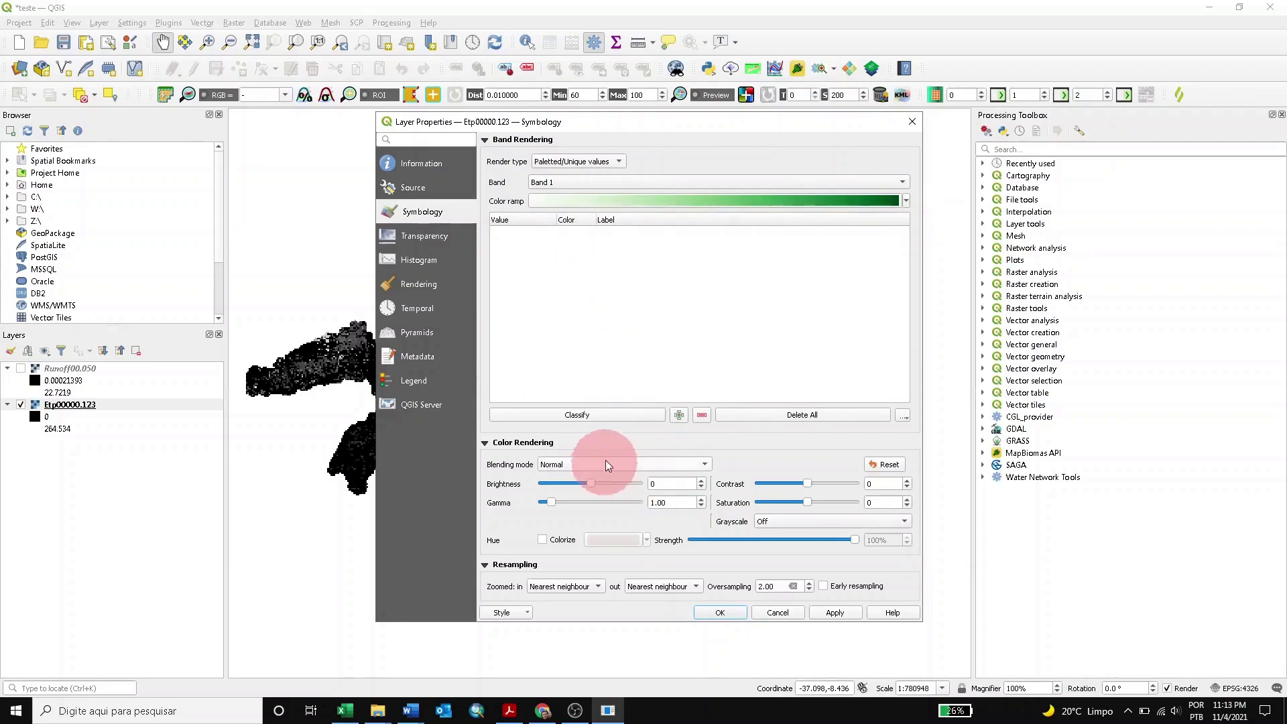
left_click(609, 415)
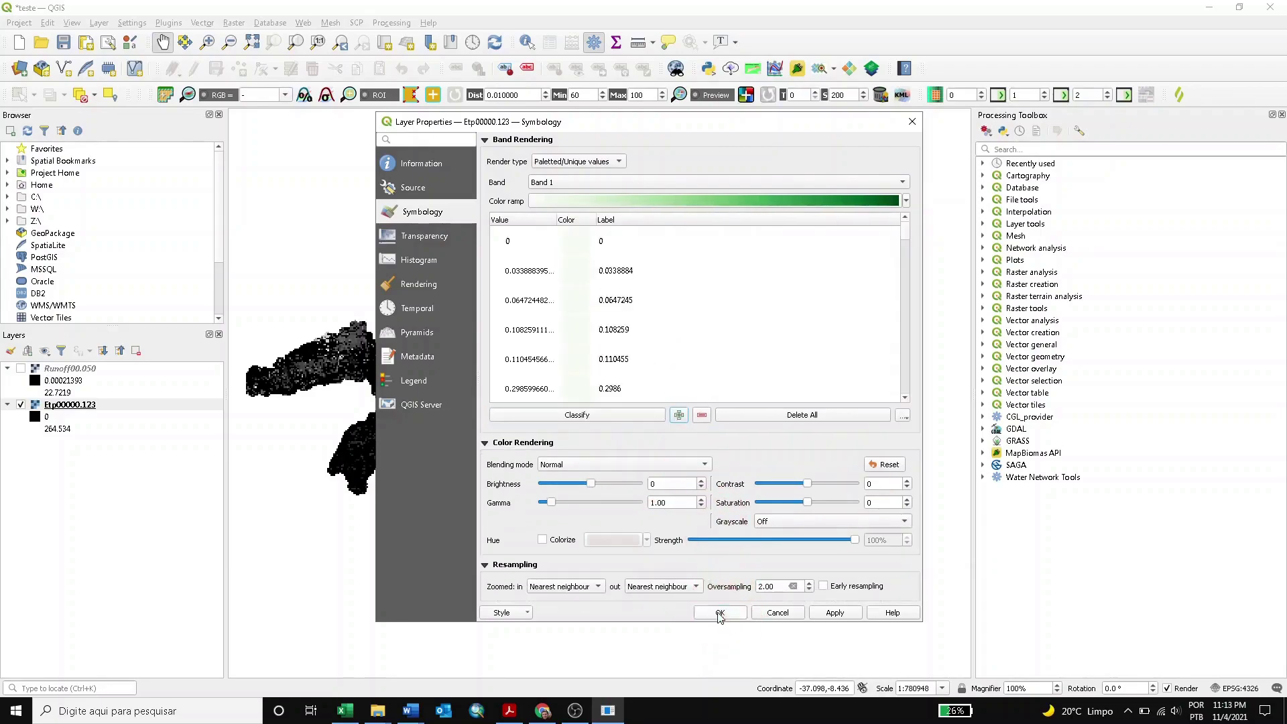
left_click(719, 613)
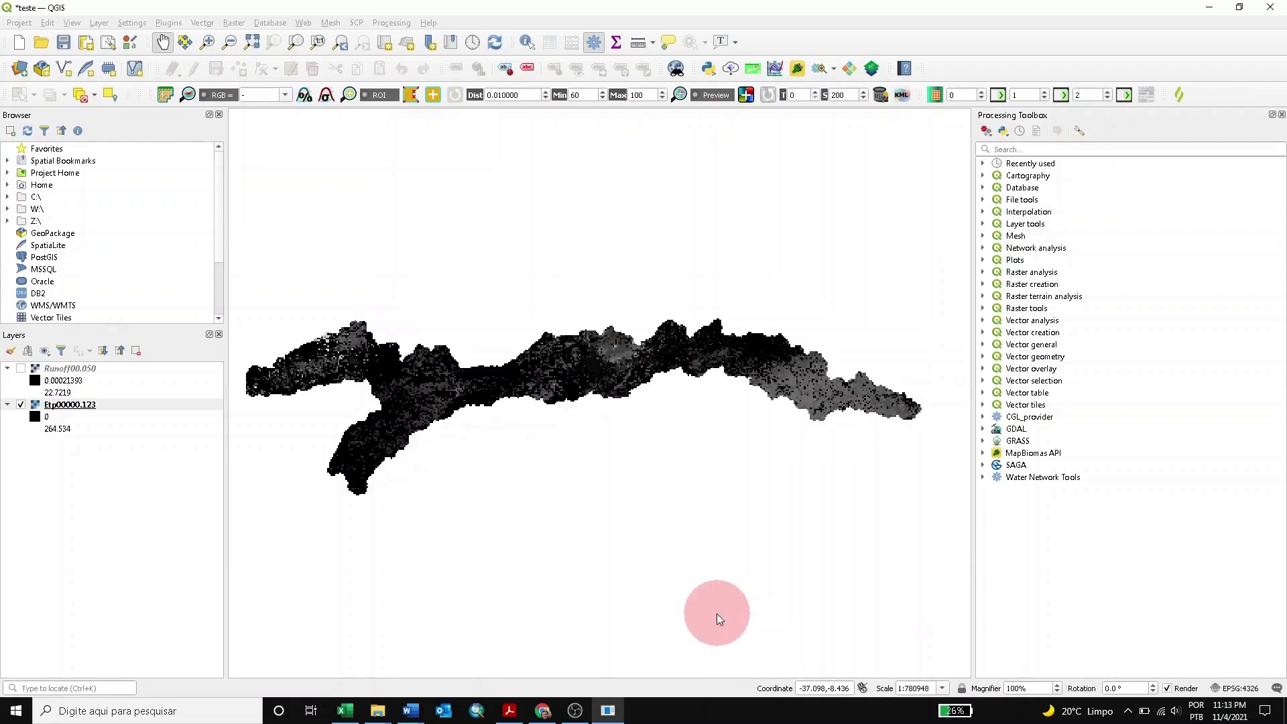
double_click(74, 405)
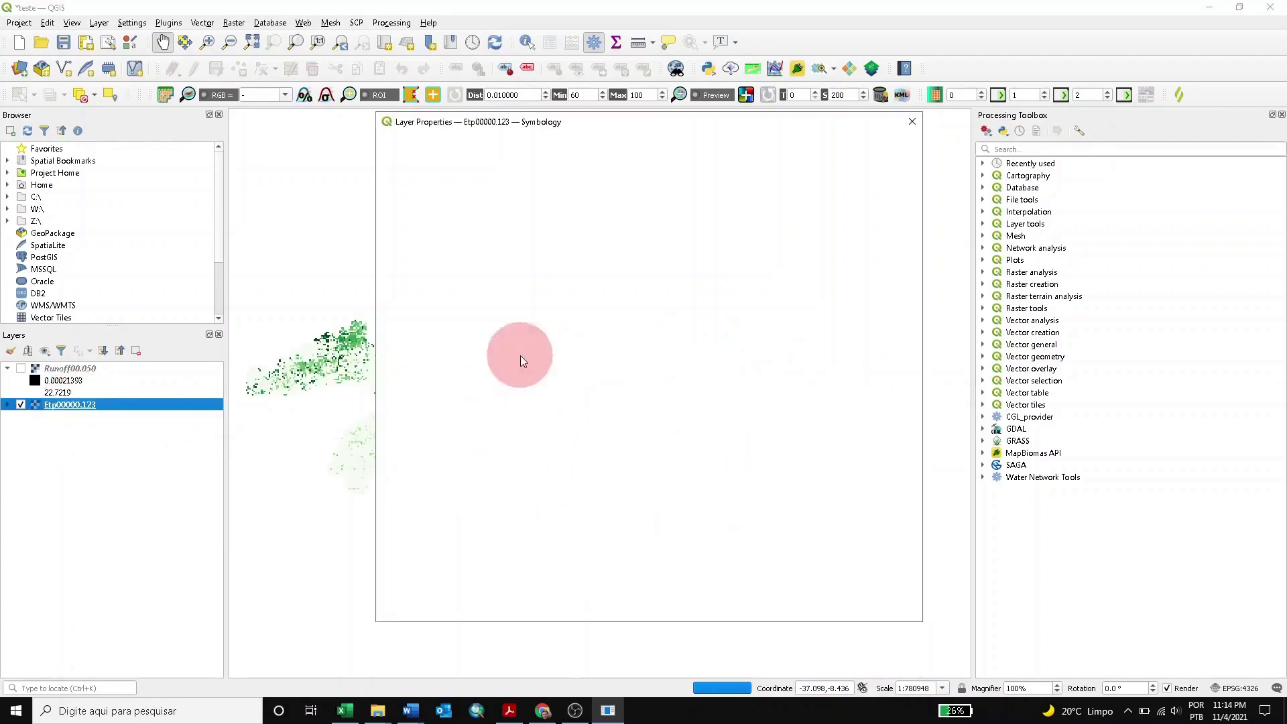
left_click(912, 122)
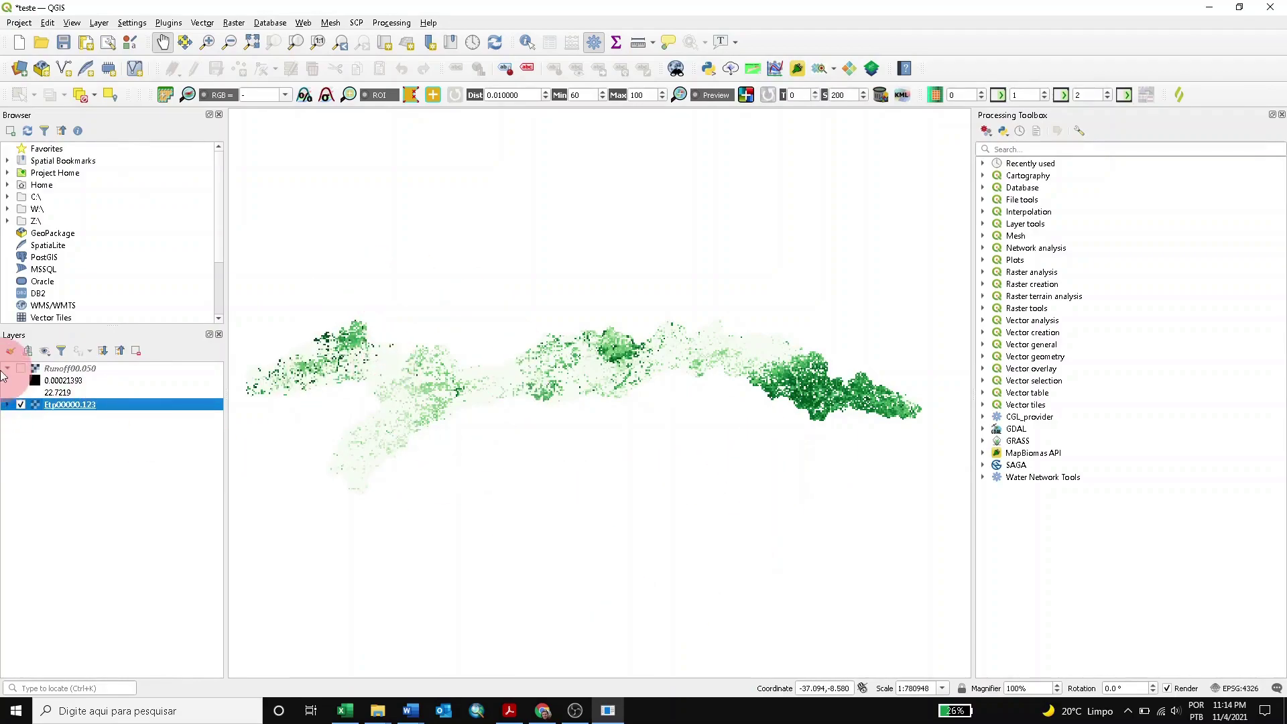
Step: Hide the Etp00000.123 layer and show the Runoff00.050 layer in the map canvas
left_click(20, 405)
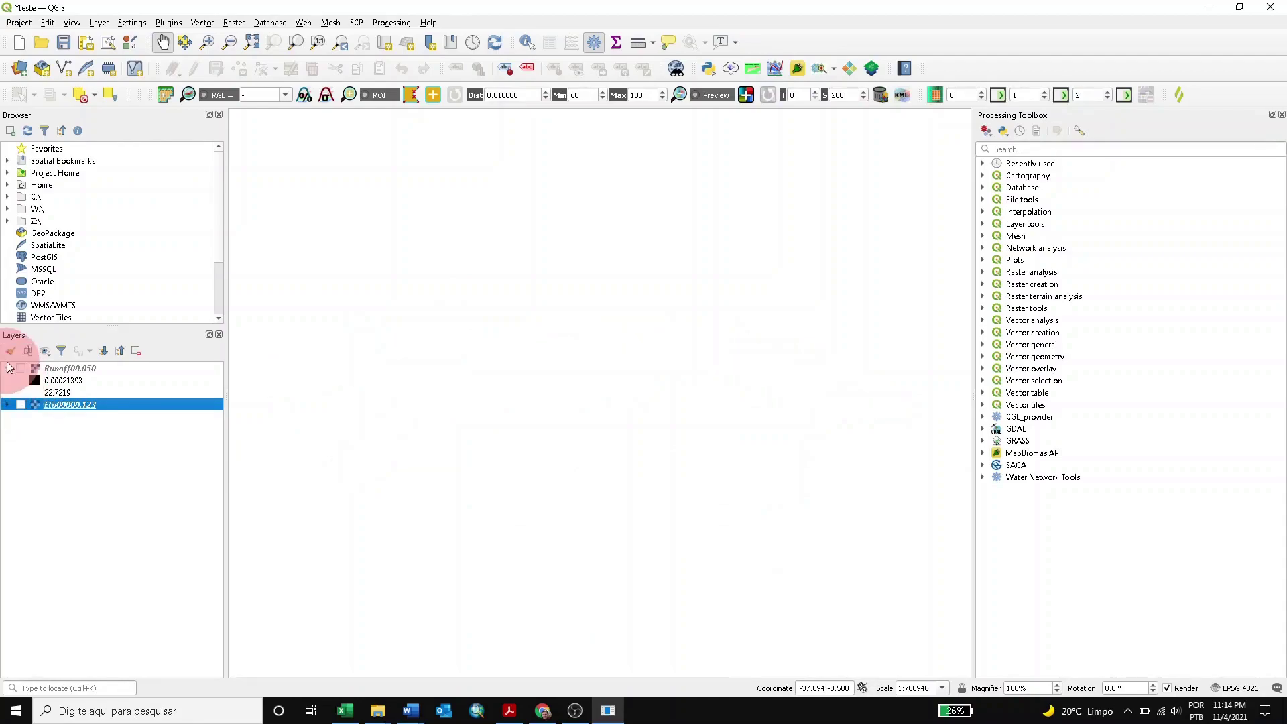
left_click(21, 405)
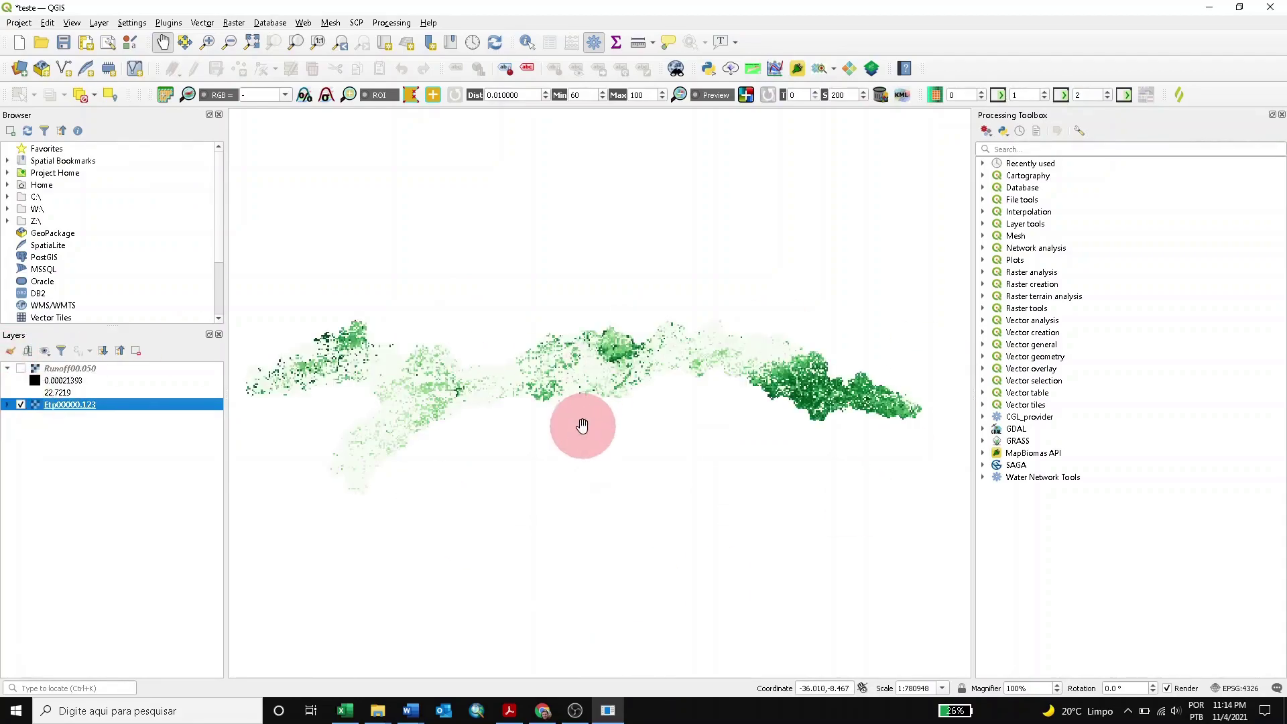
left_click(20, 405)
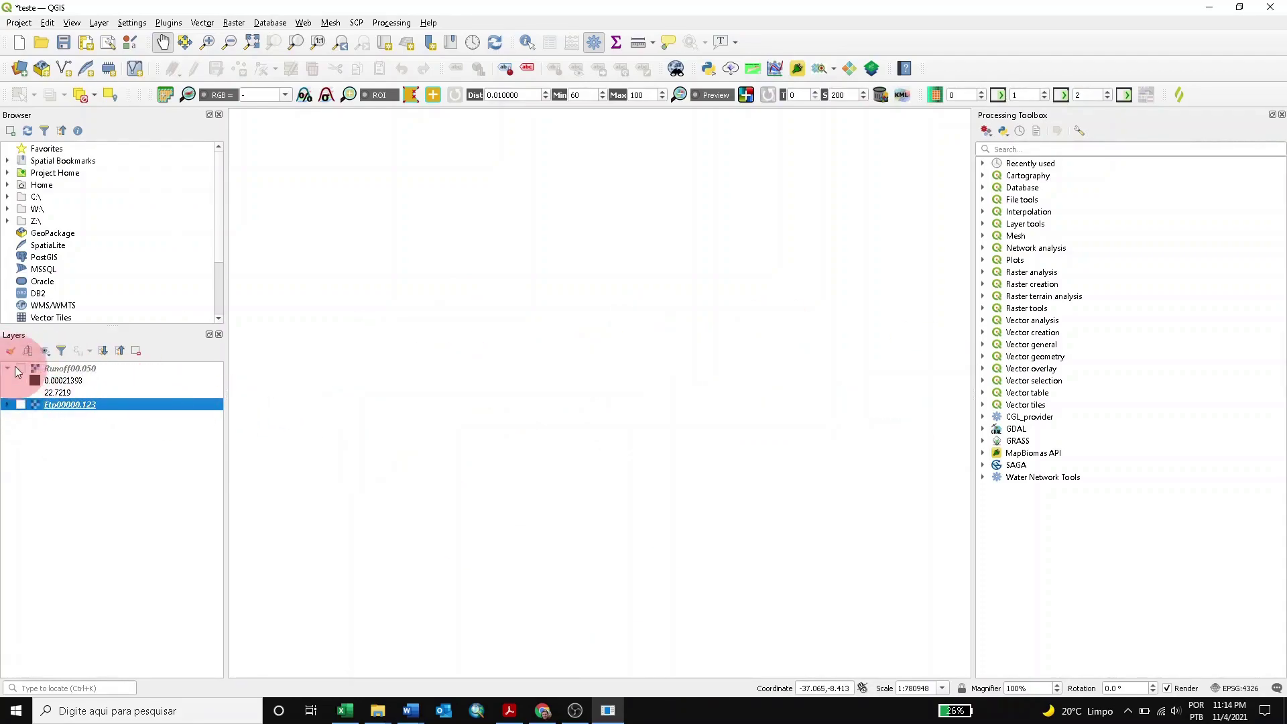
left_click(20, 369)
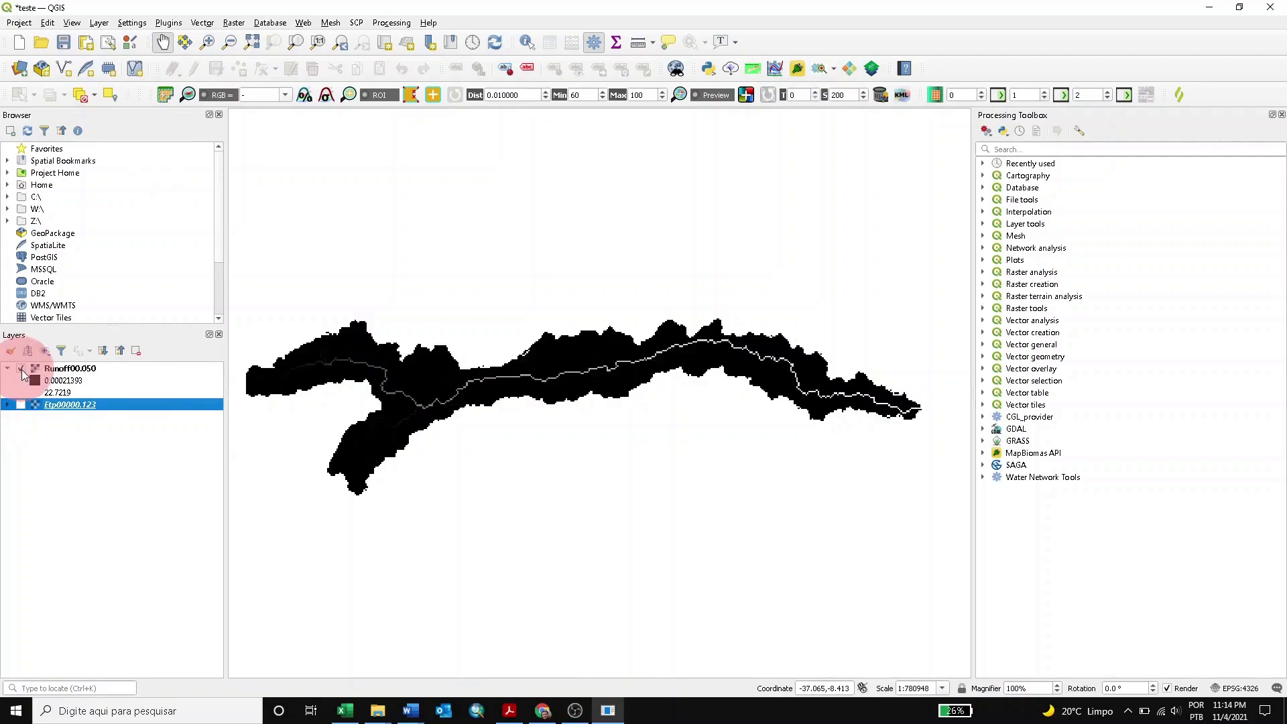
Step: Style the Runoff00.050 layer as Paletted/Unique values, classified with the Blues color ramp
double_click(78, 370)
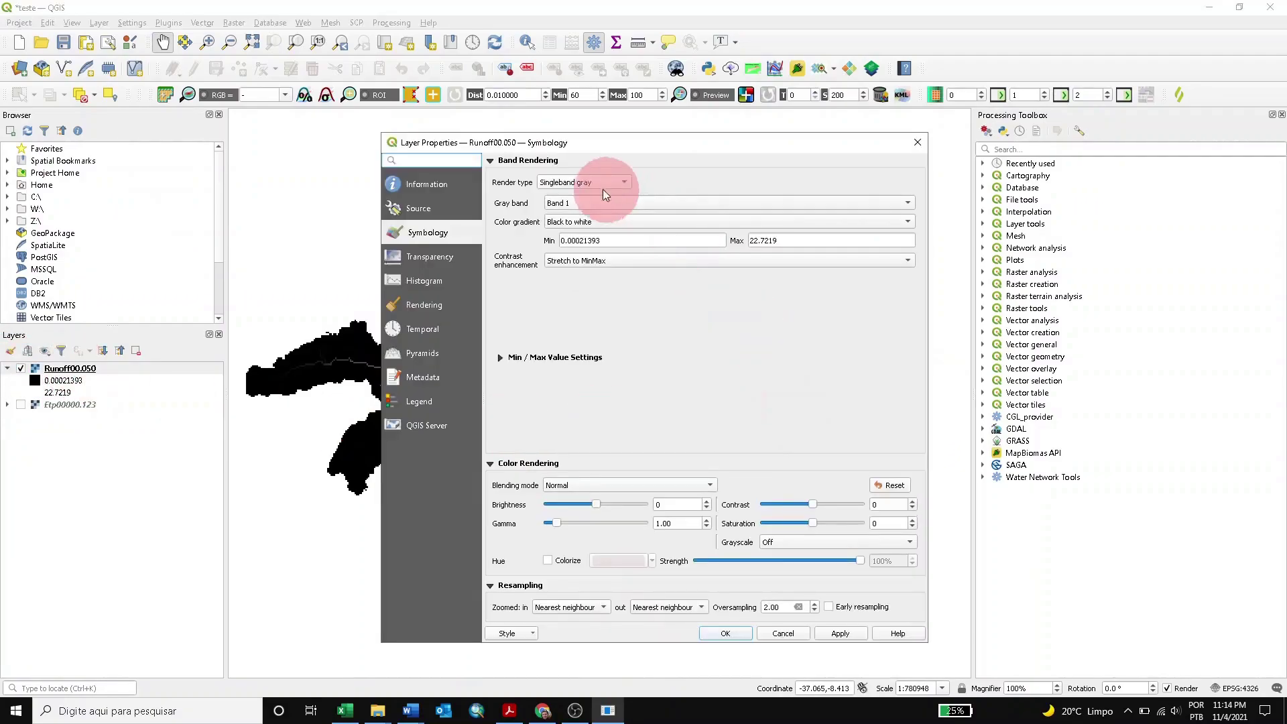
left_click(609, 184)
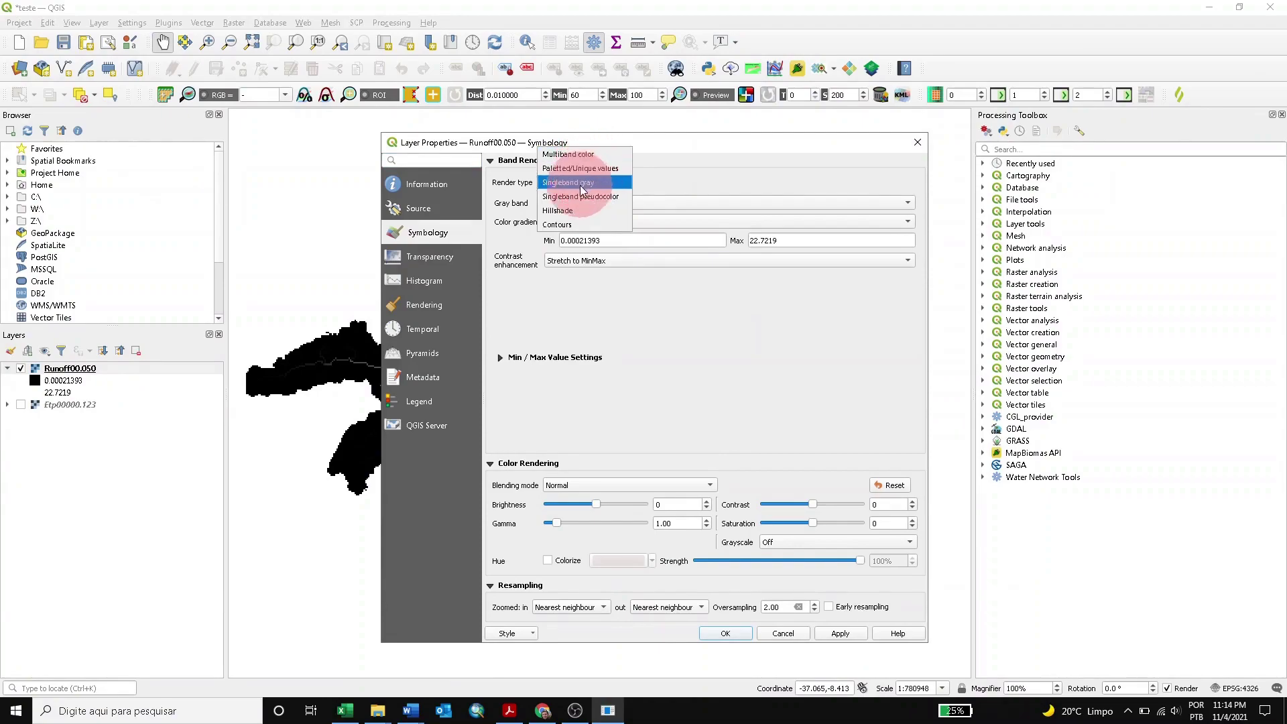
left_click(590, 172)
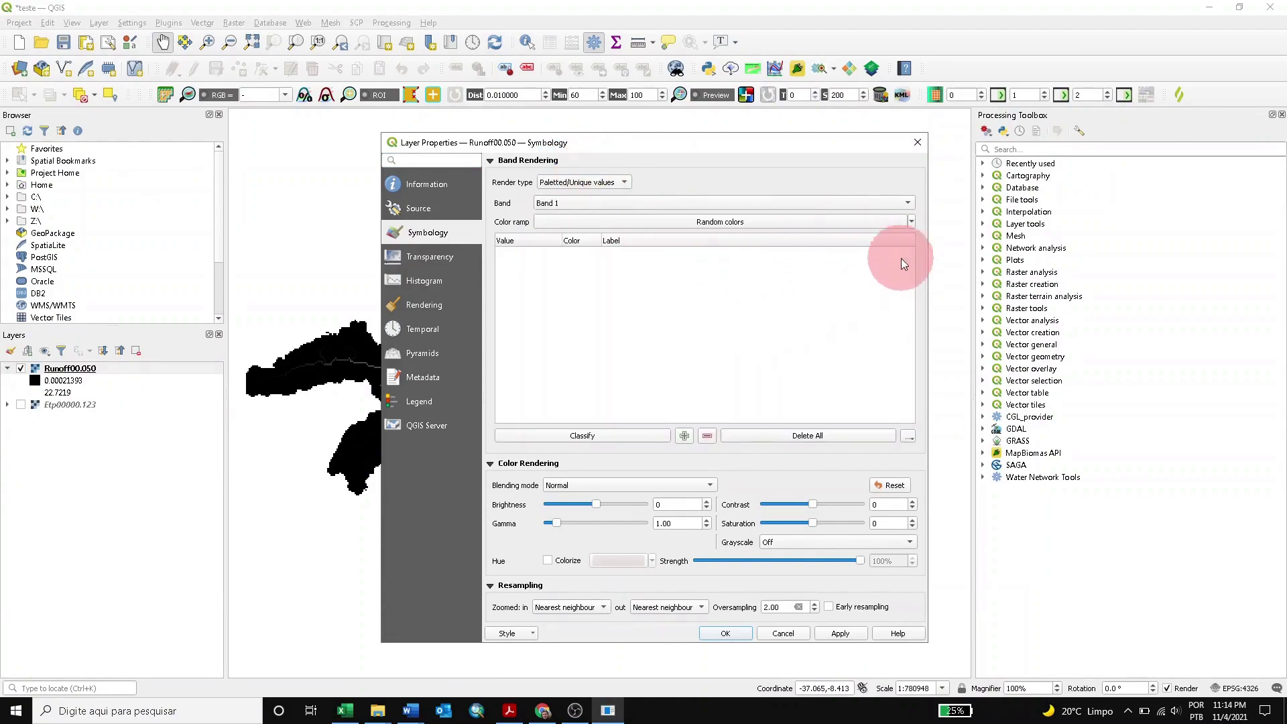
left_click(914, 222)
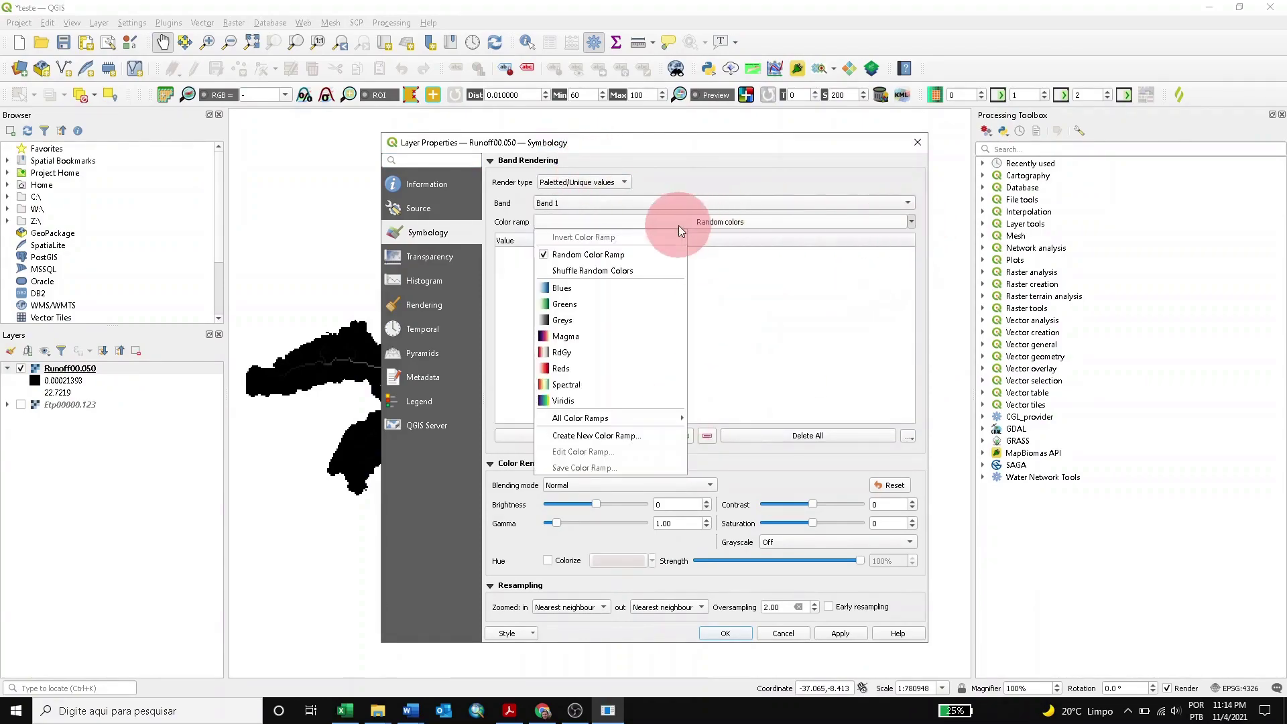
left_click(554, 289)
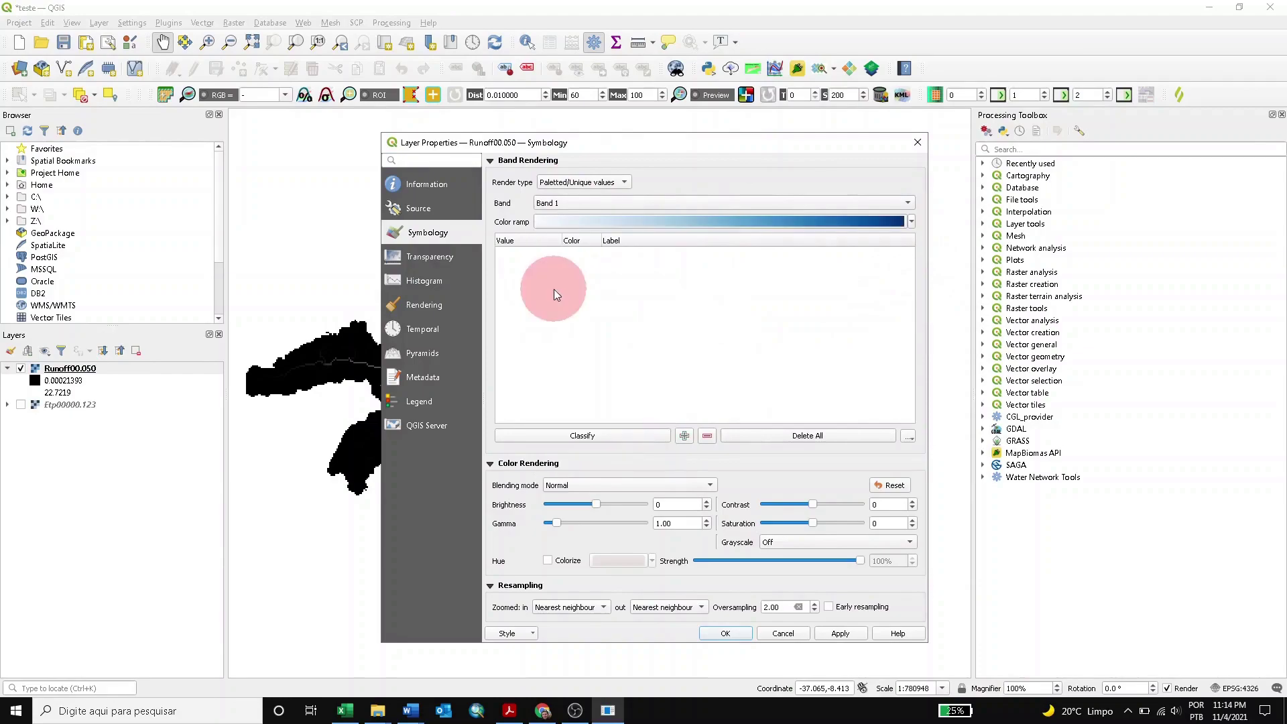
left_click(609, 436)
left_click(734, 633)
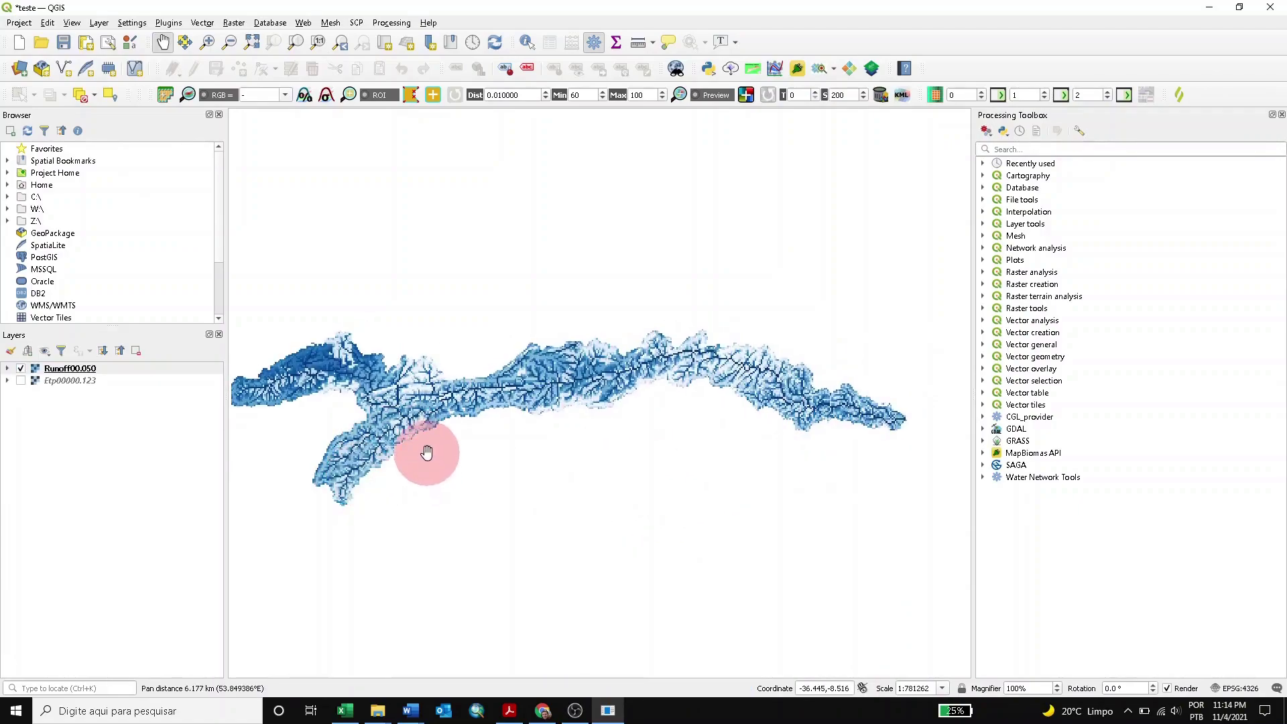
Step: Examine the drainage pattern of the Runoff00.050 map up close and across the whole basin
scroll(451, 429, "up", 1)
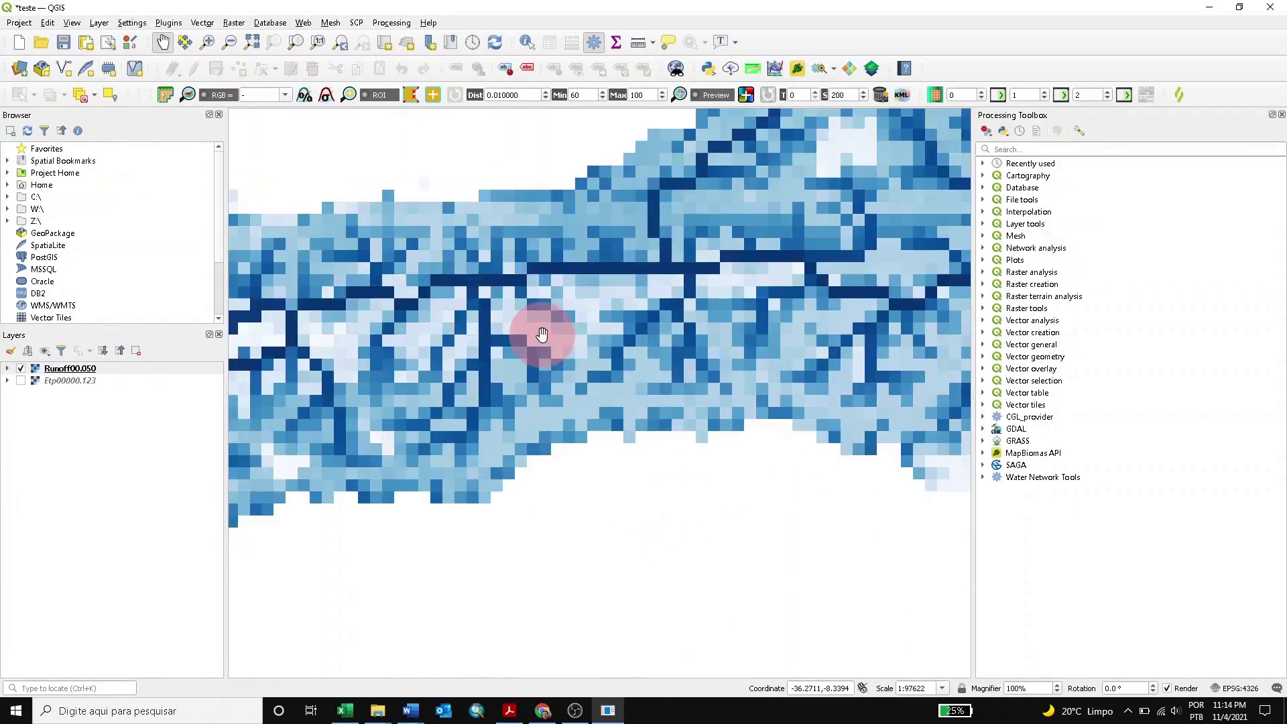
scroll(543, 336, "down", 5)
scroll(515, 411, "up", 2)
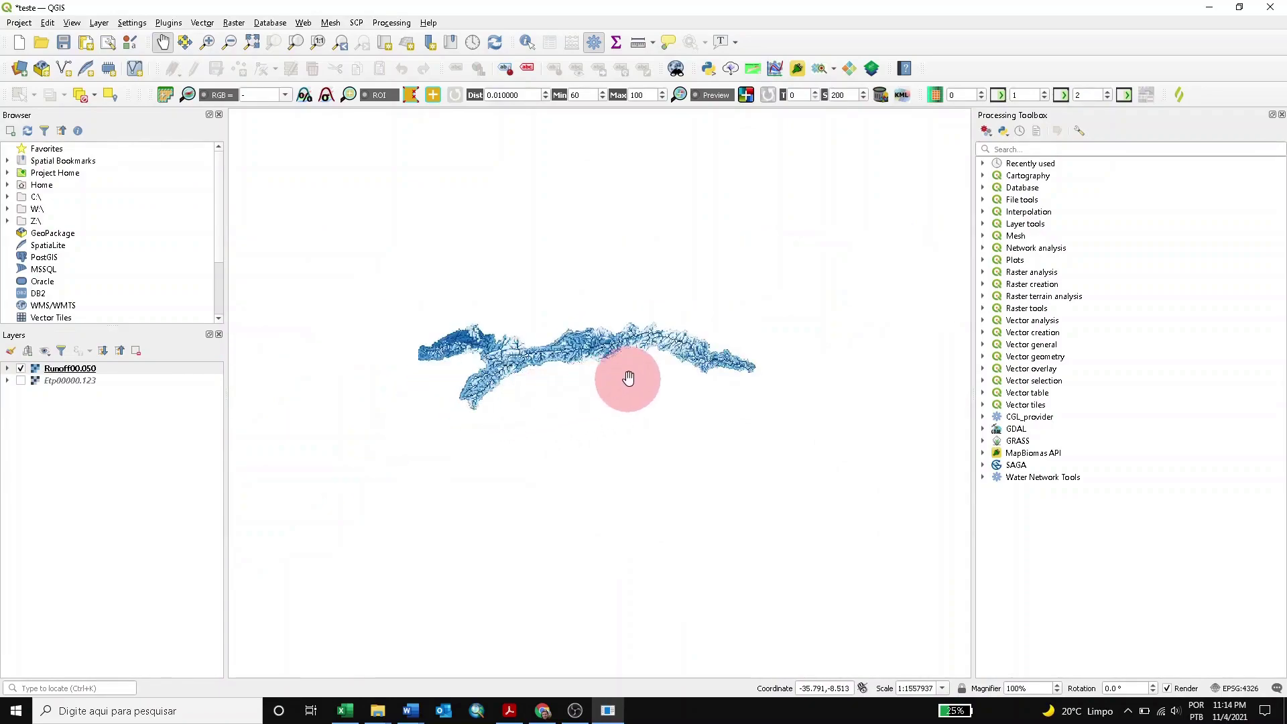
left_click_drag(470, 427, 504, 429)
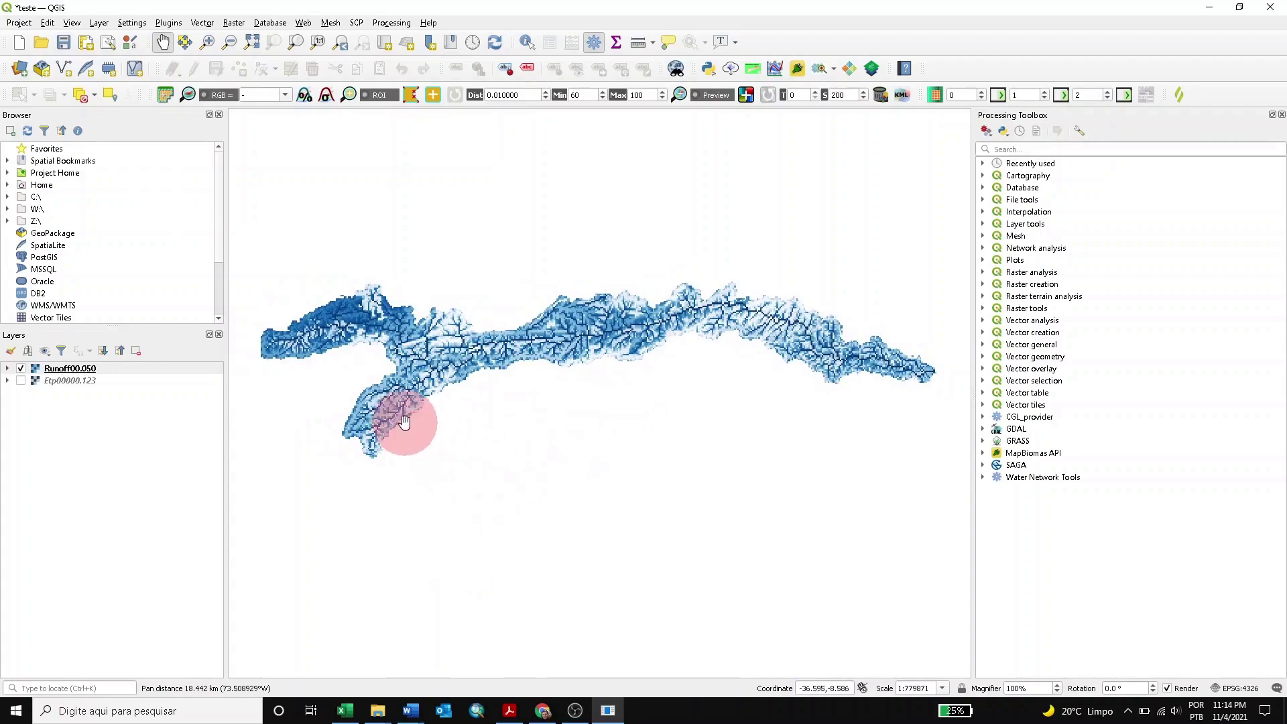